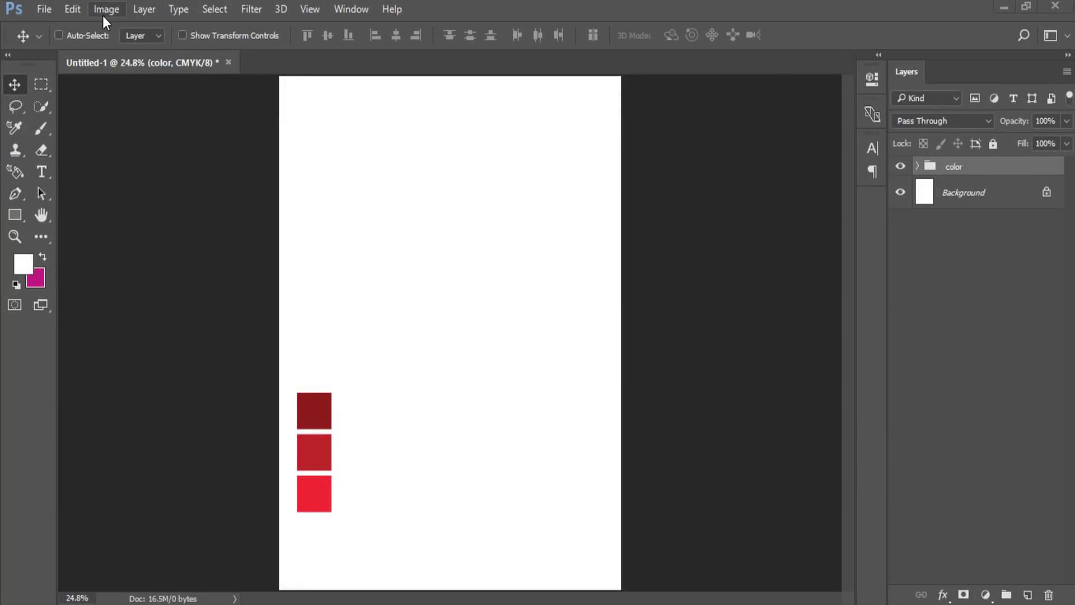
left_click(103, 14)
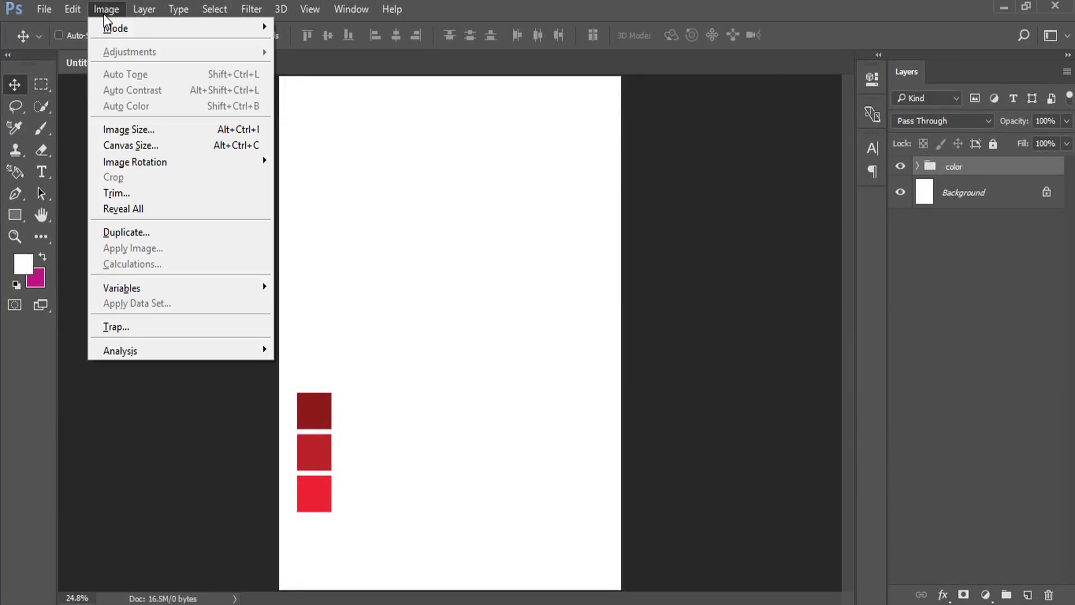
left_click(129, 128)
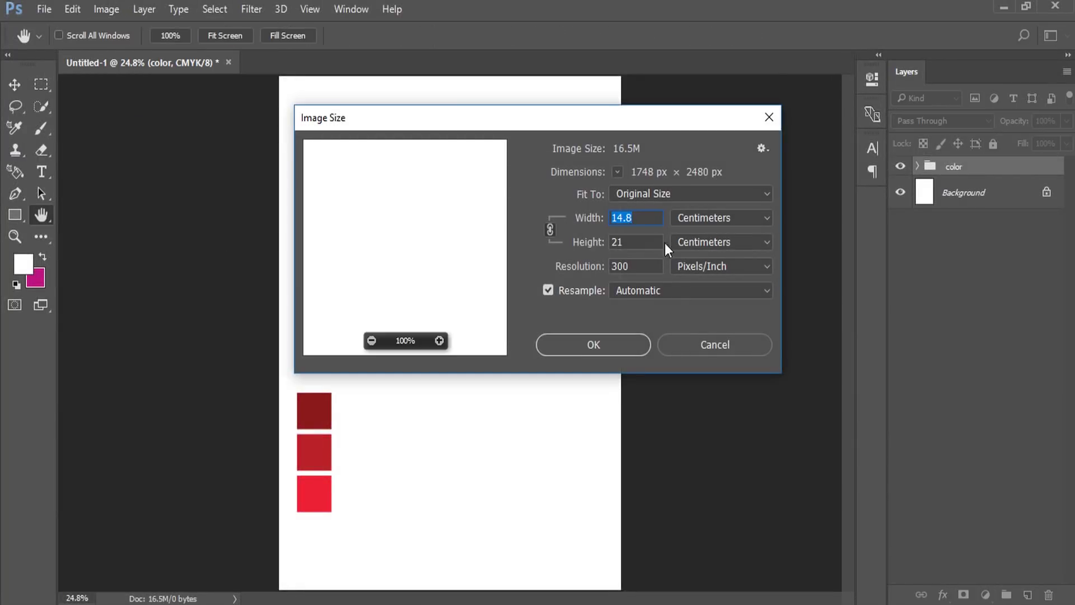
left_click(580, 249)
left_click(637, 266)
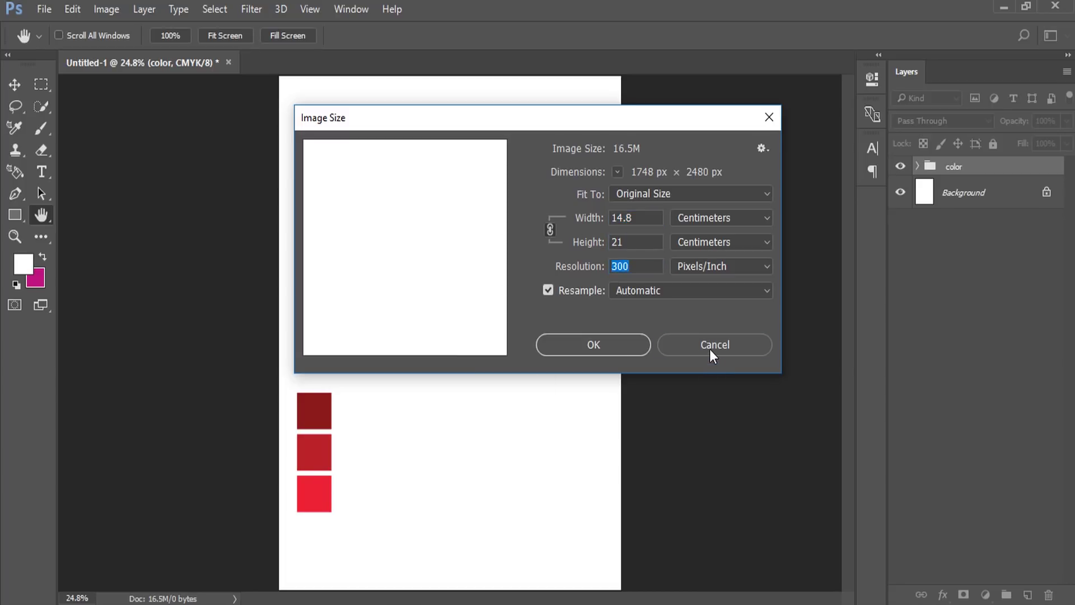
left_click(710, 348)
left_click(108, 8)
mouse_move(116, 28)
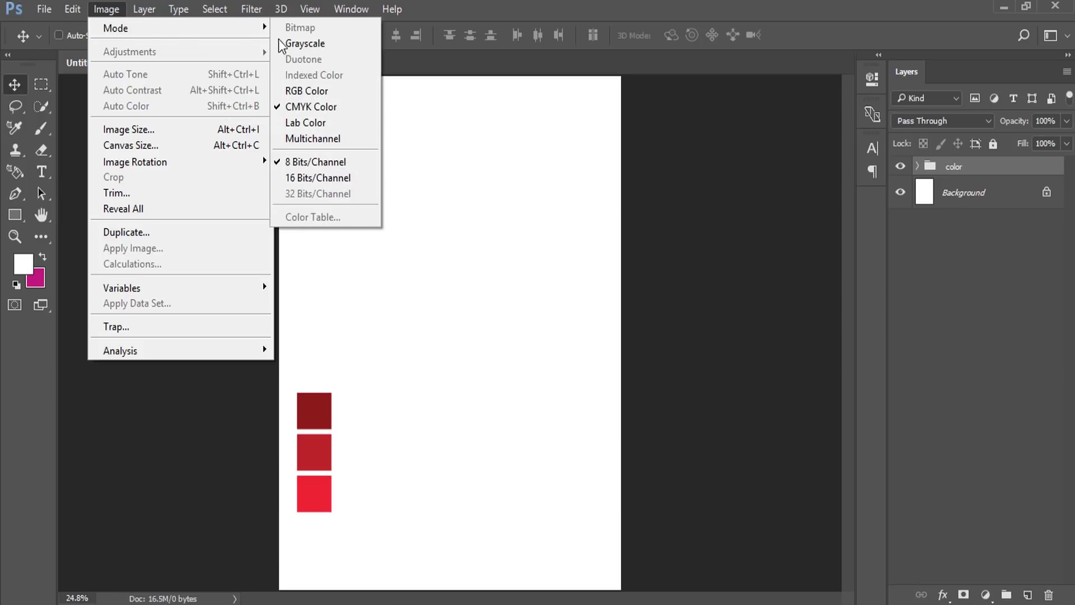
left_click(448, 18)
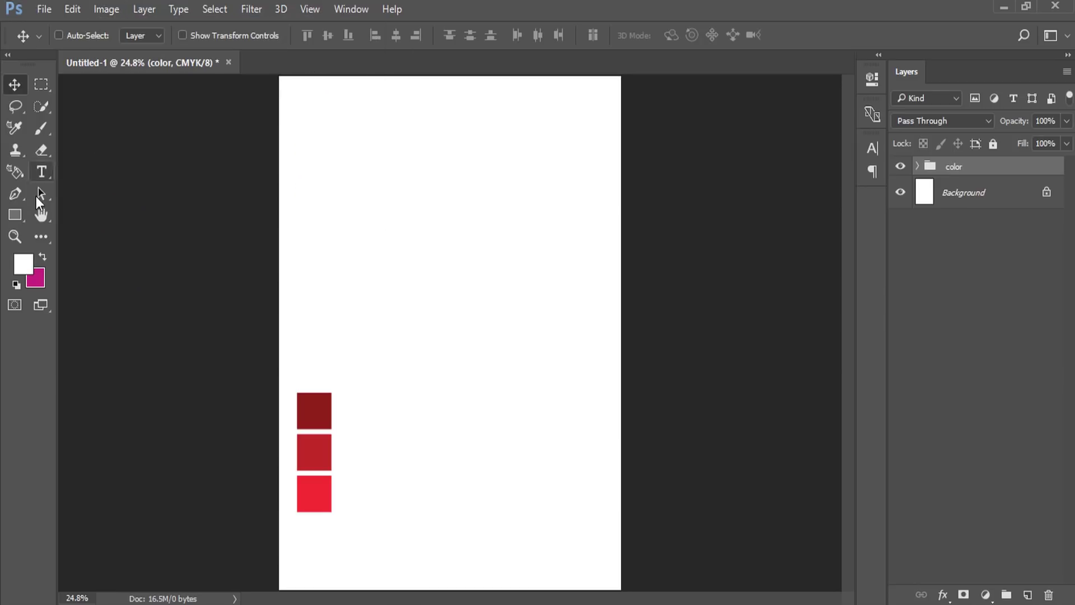
left_click(15, 215)
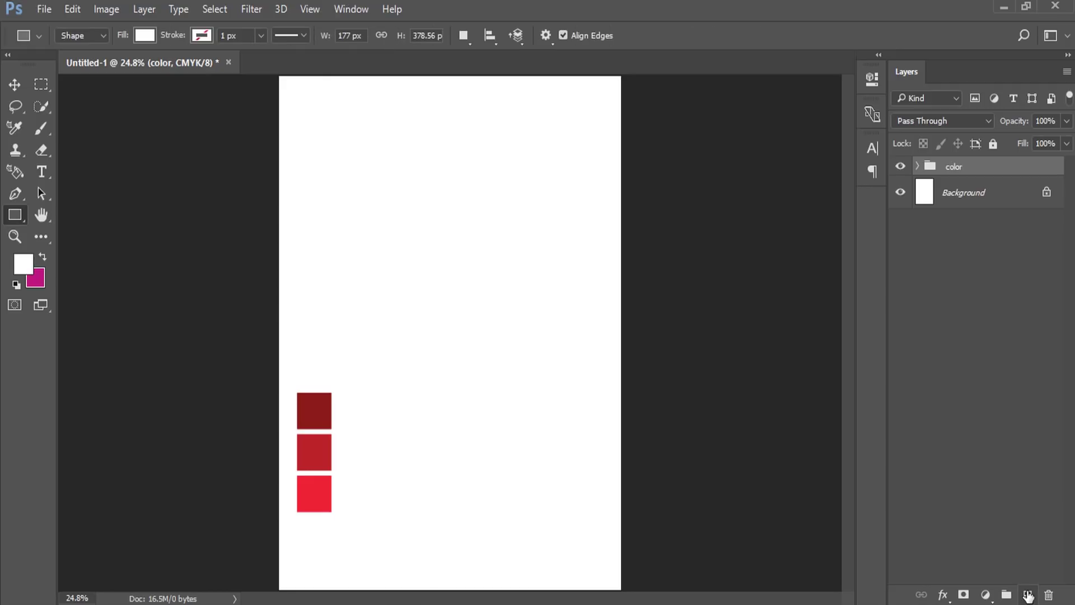
Add a new layer and draw a tall rectangle near the page centre.
left_click(1028, 595)
left_click_drag(393, 225, 502, 438)
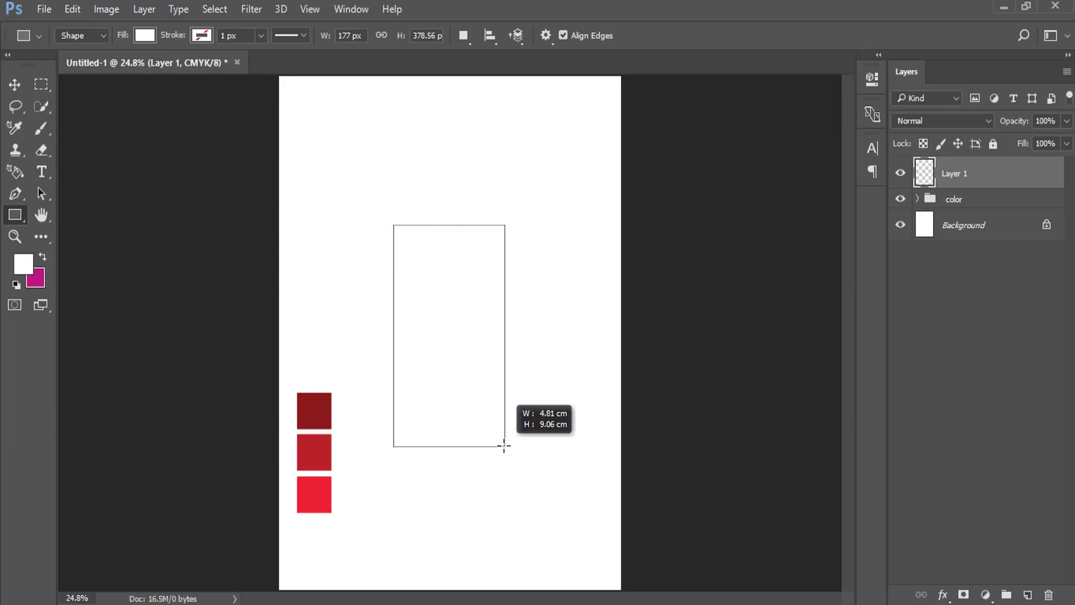
left_click_drag(502, 438, 505, 447)
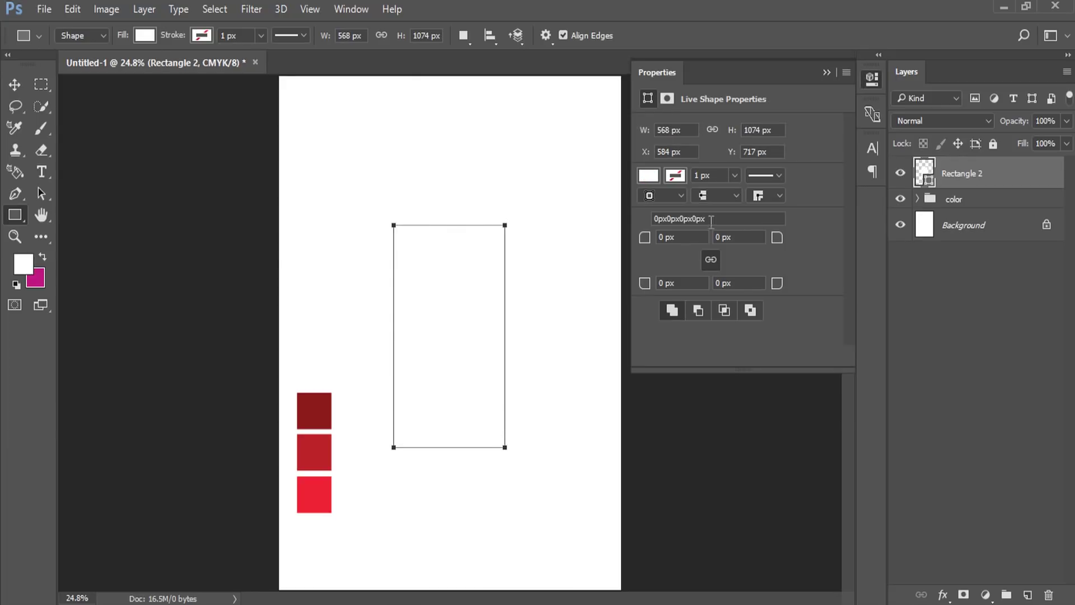
left_click(830, 73)
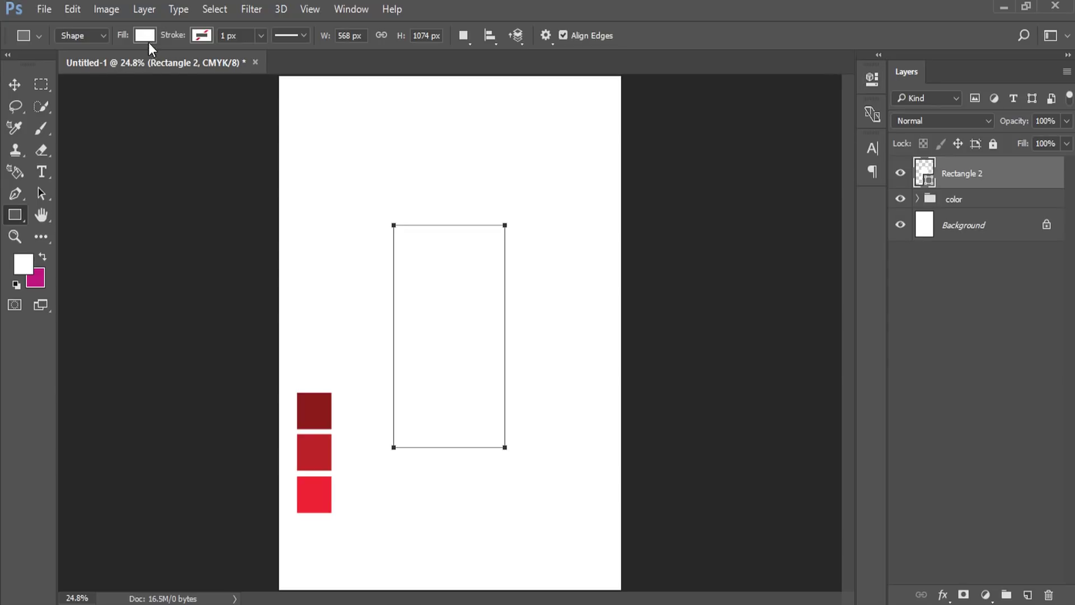
Set the rectangle's fill to the middle red swatch colour using the colour picker.
left_click(145, 37)
left_click(217, 68)
left_click(324, 451)
left_click(961, 143)
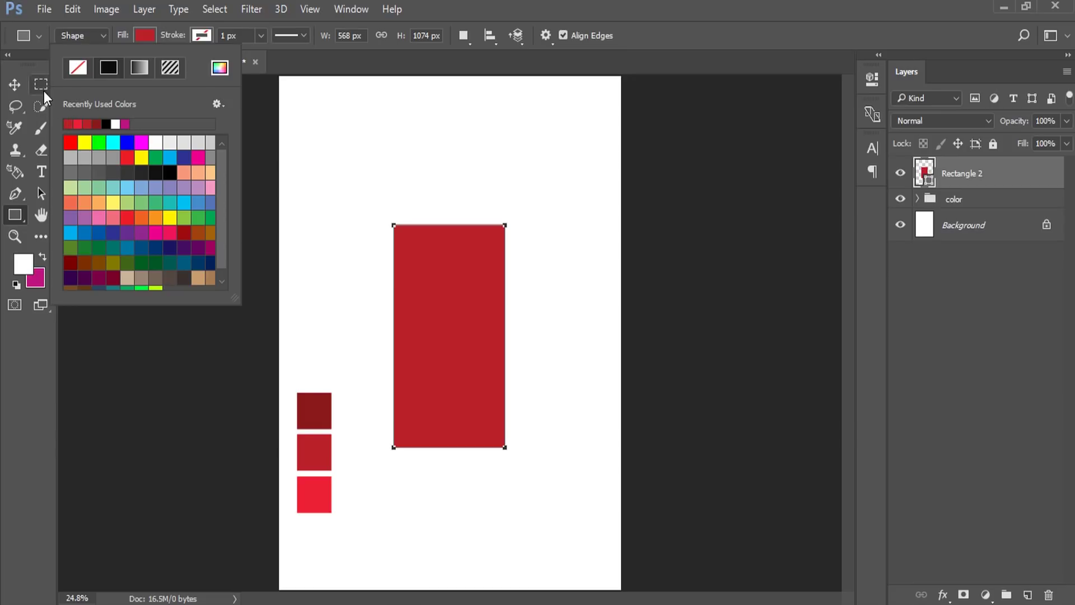
left_click(15, 85)
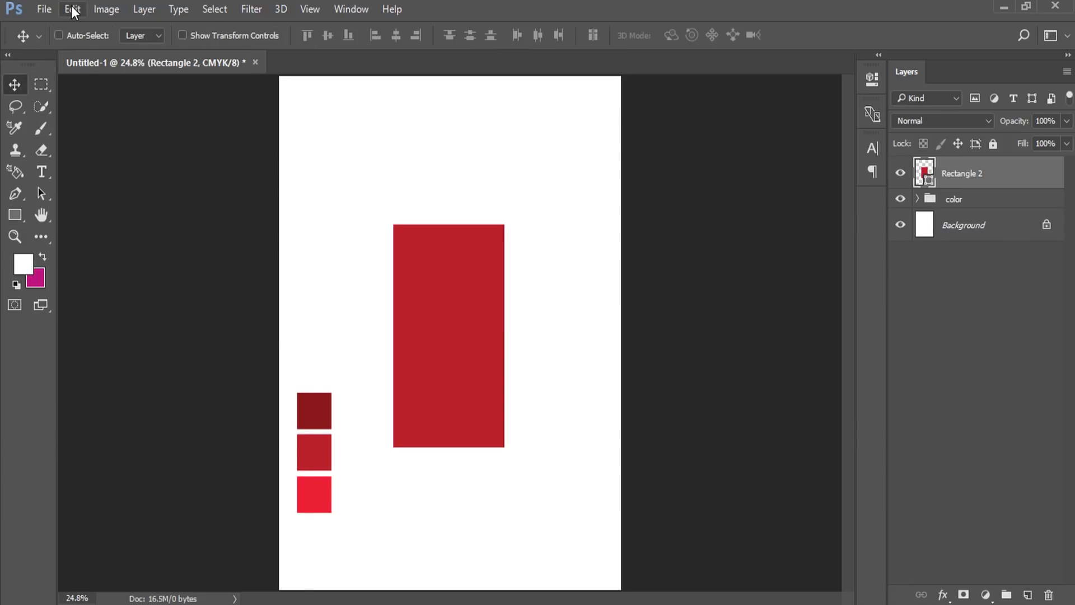
Free Transform the red rectangle slightly taller and wider, then shift it left.
left_click(73, 9)
left_click(263, 345)
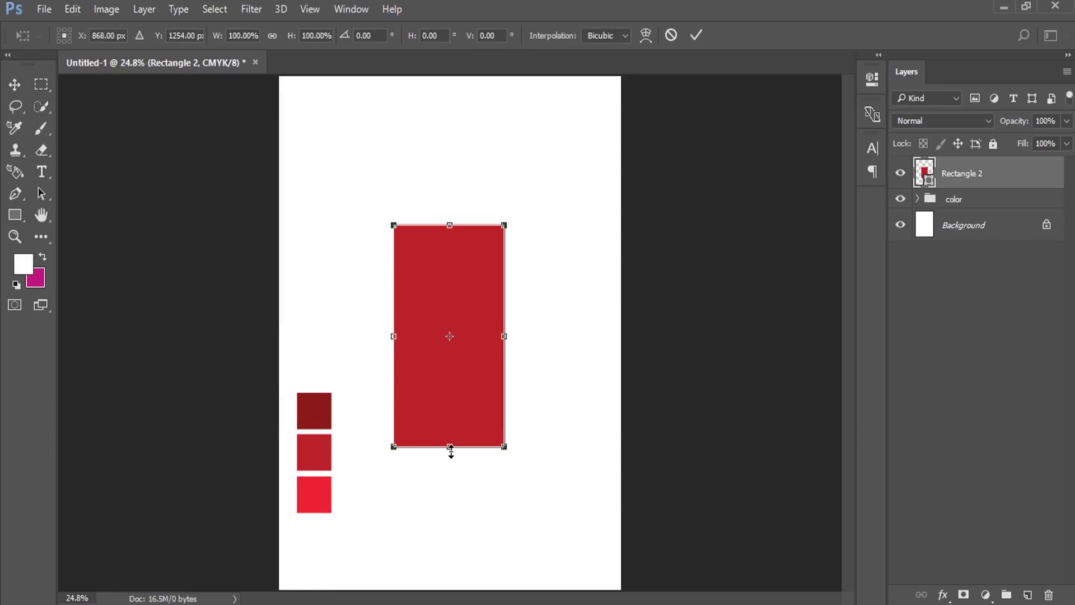
left_click_drag(451, 448, 451, 454)
left_click_drag(505, 337, 506, 337)
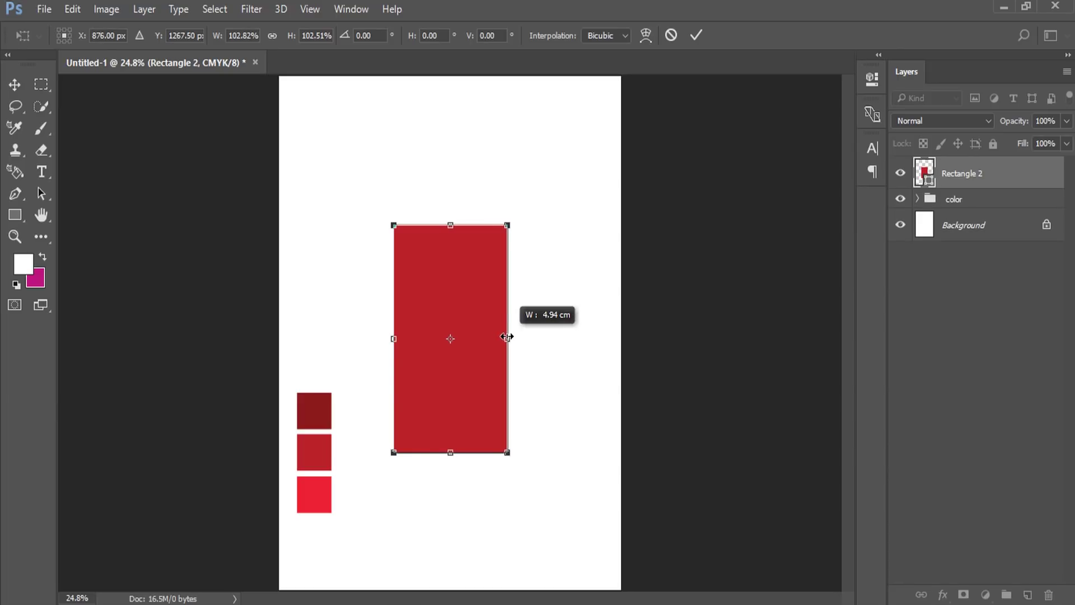
key("Return")
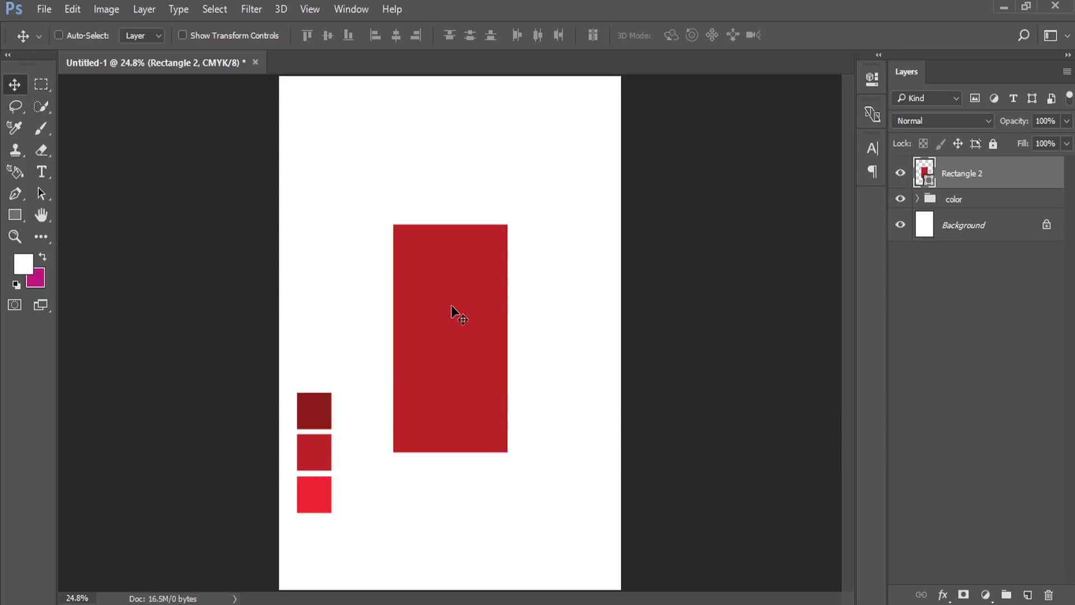
left_click_drag(454, 310, 444, 310)
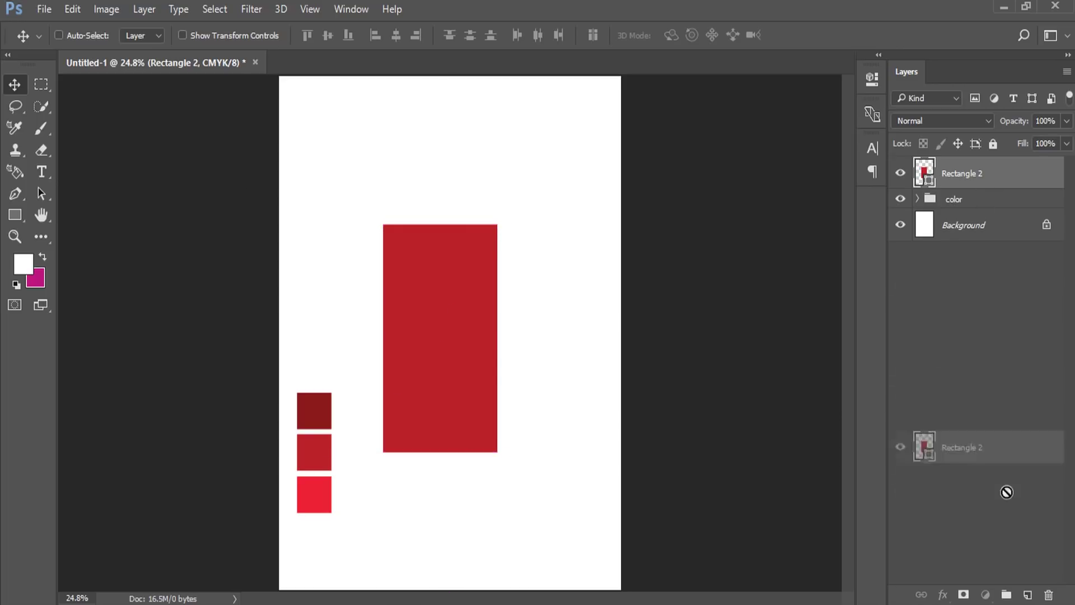
Duplicate the rectangle, place the copy right with a thin gap, and shorten it.
left_click_drag(984, 196, 1028, 595)
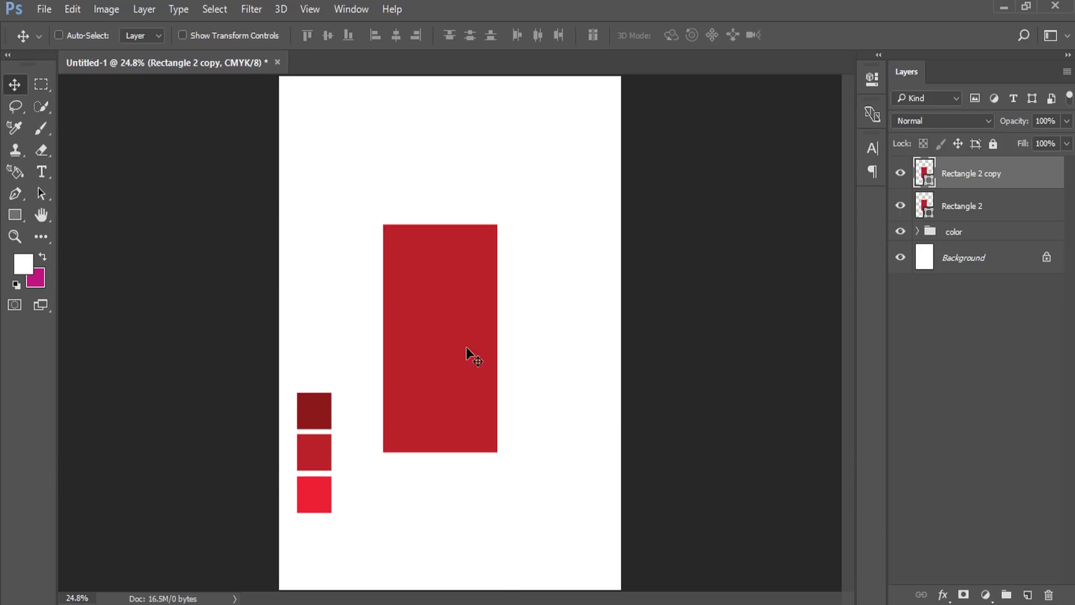
left_click_drag(441, 337, 564, 336)
key("shift+Right")
key("shift+Right")
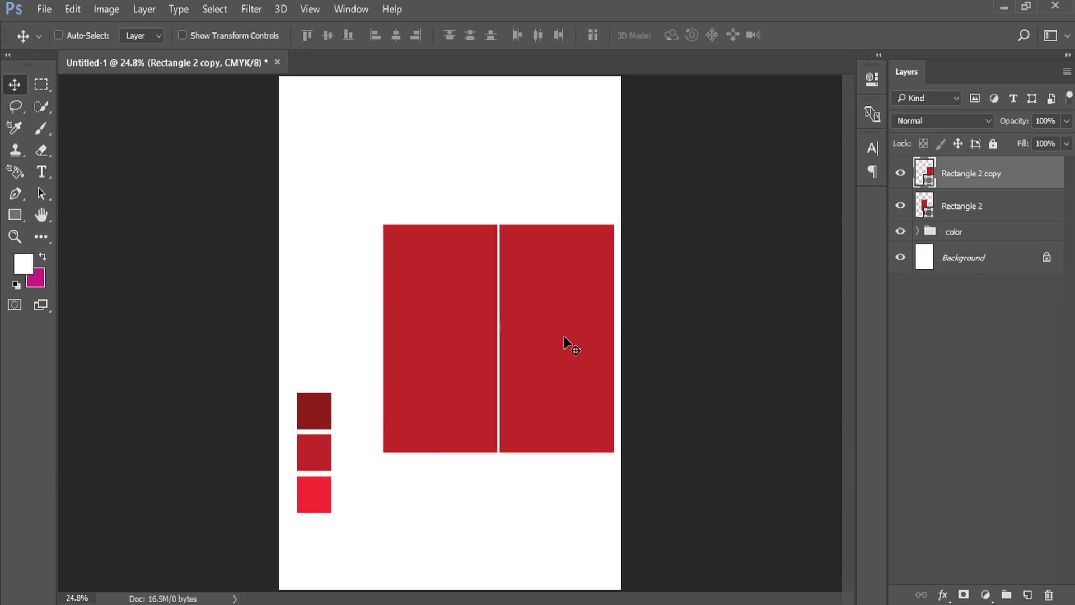
left_click(76, 9)
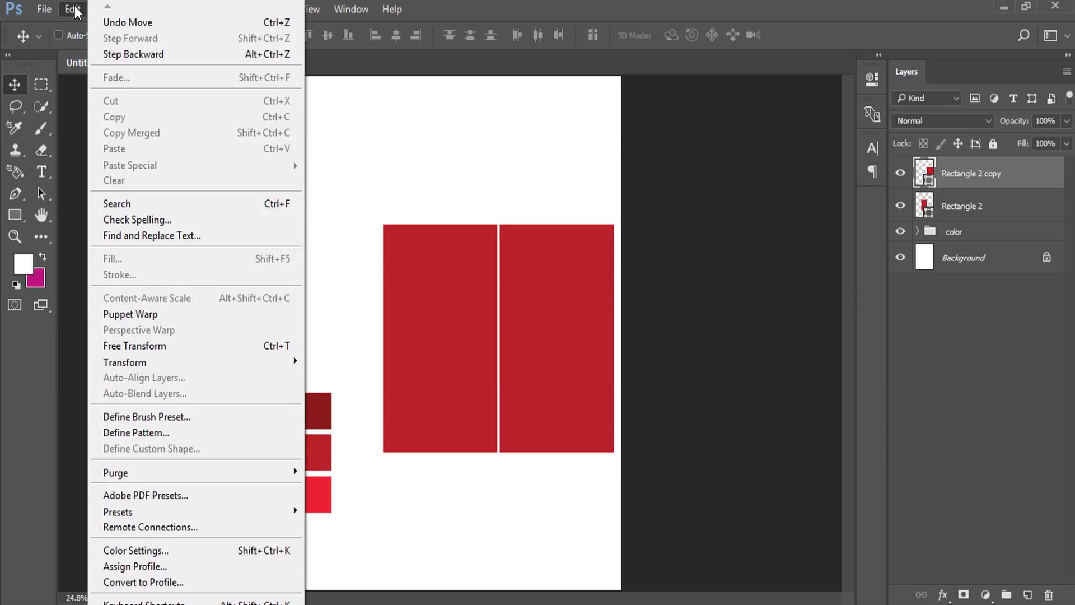
left_click(135, 346)
left_click_drag(552, 217, 555, 255)
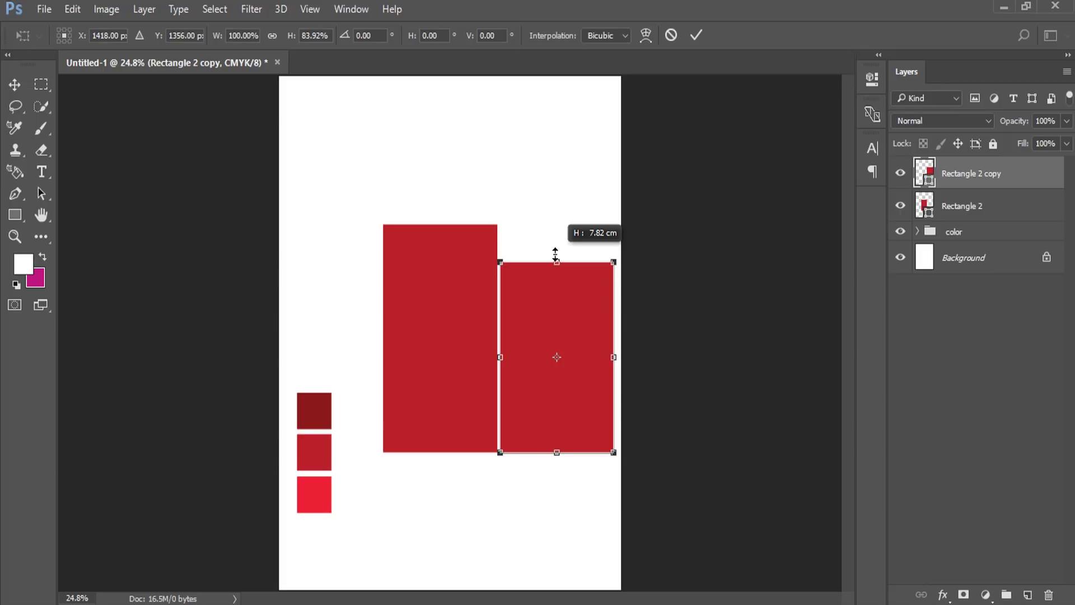
left_click_drag(557, 452, 557, 411)
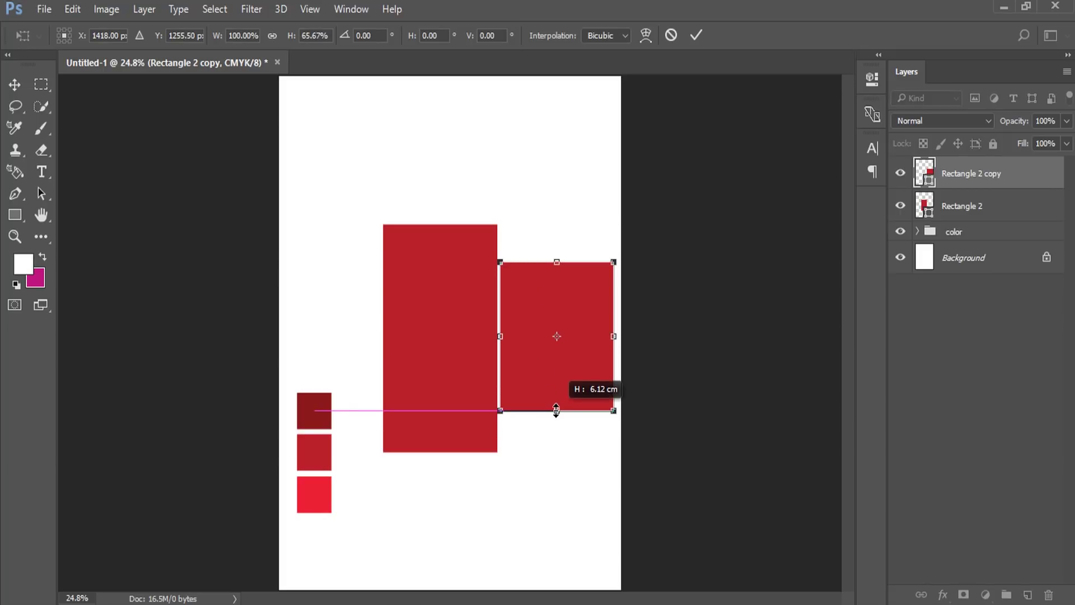
key("Return")
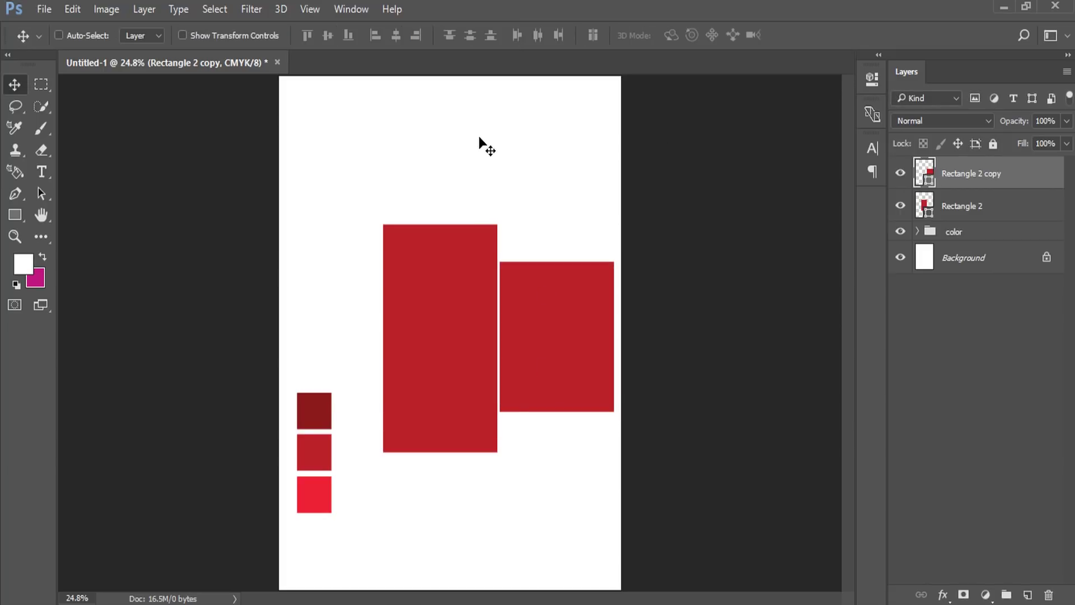
Zoom in on the right rectangle and add a layer mask to its layer.
left_click(15, 235)
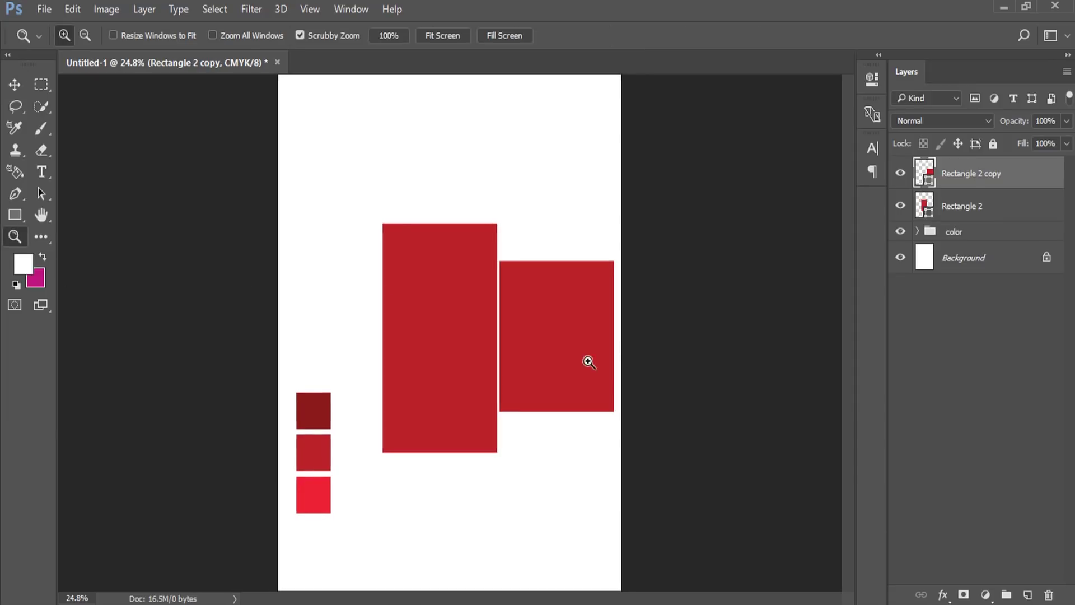
left_click(573, 361)
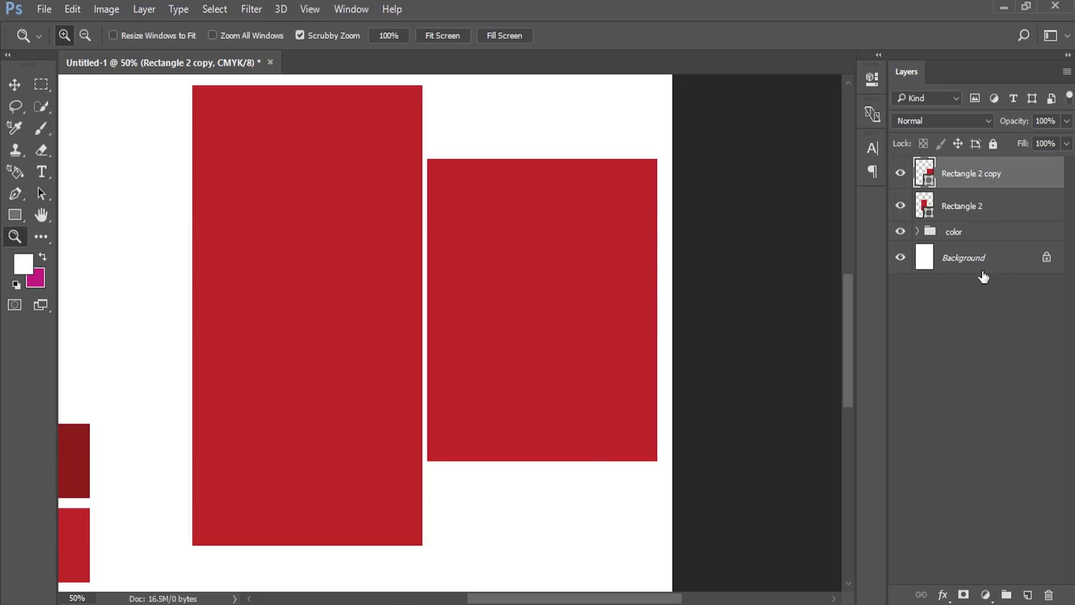
left_click(963, 595)
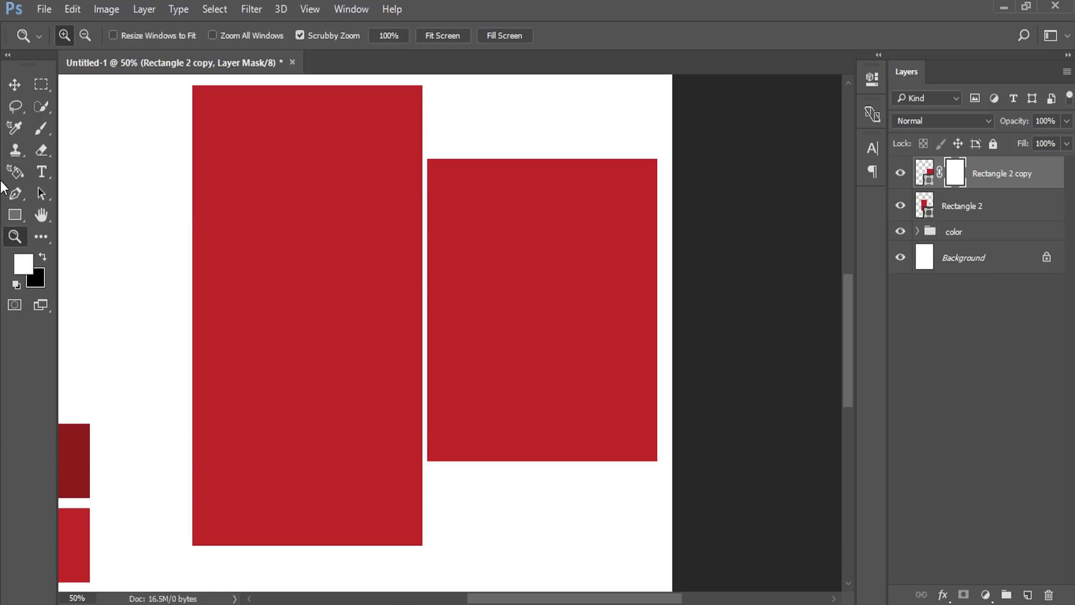
Choose the Polygonal Lasso Tool and zoom closer on the right rectangle.
left_click(15, 102)
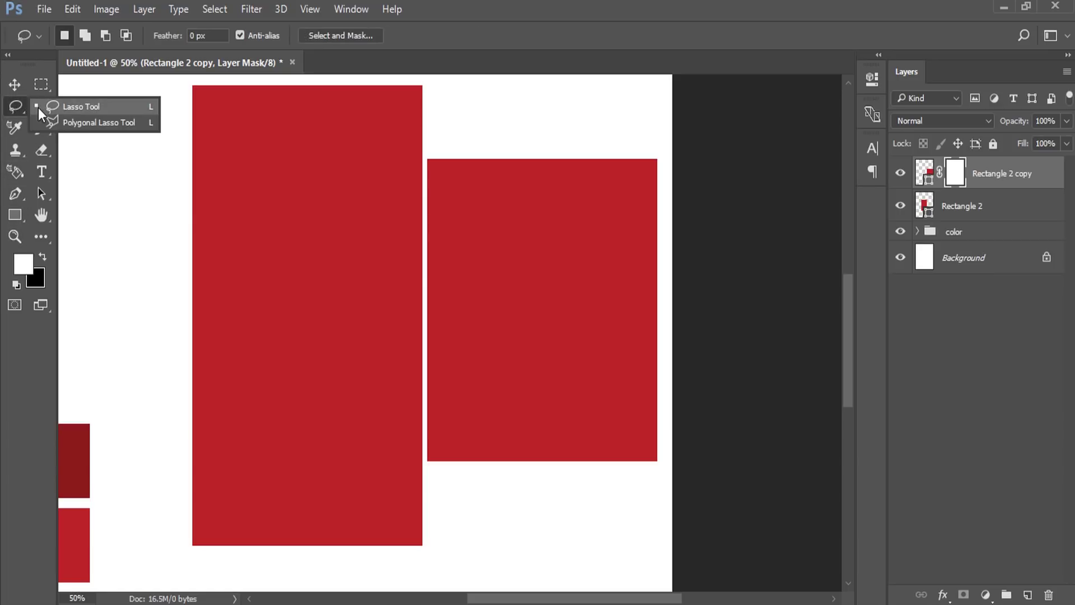
left_click(50, 123)
left_click(15, 236)
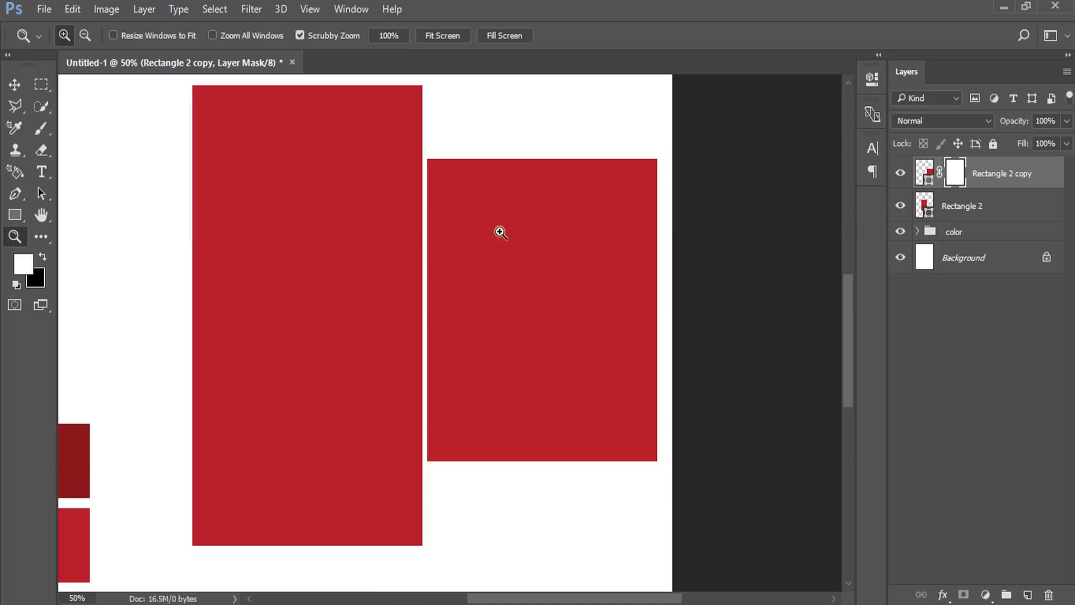
left_click(499, 230)
left_click(15, 105)
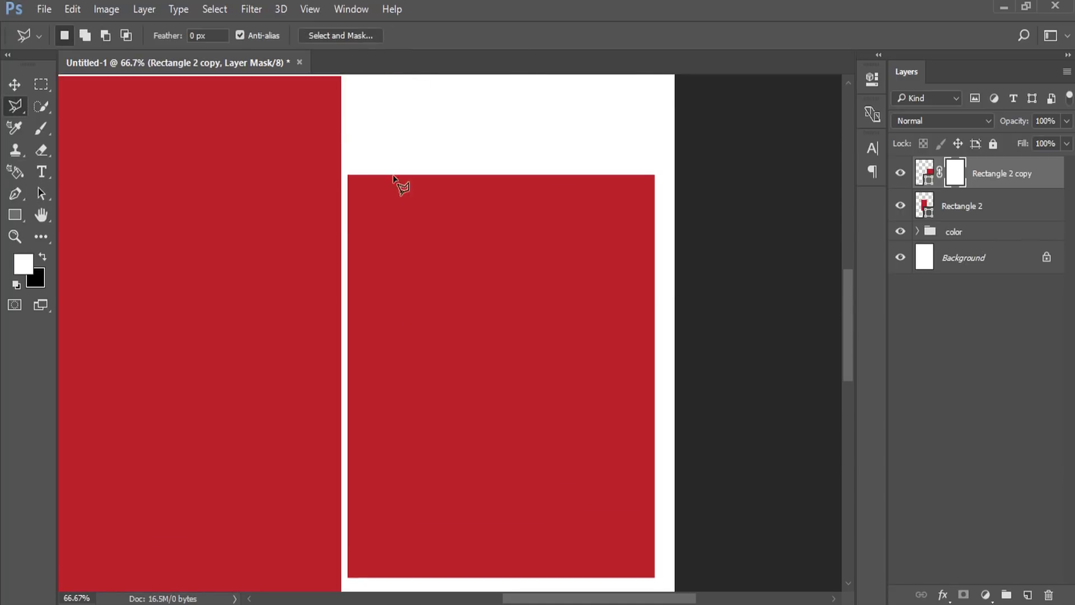
Draw a polygonal lasso selection forming a slanted, notched edge across the rectangle's top.
left_click(654, 176)
key("Escape")
left_click(655, 176)
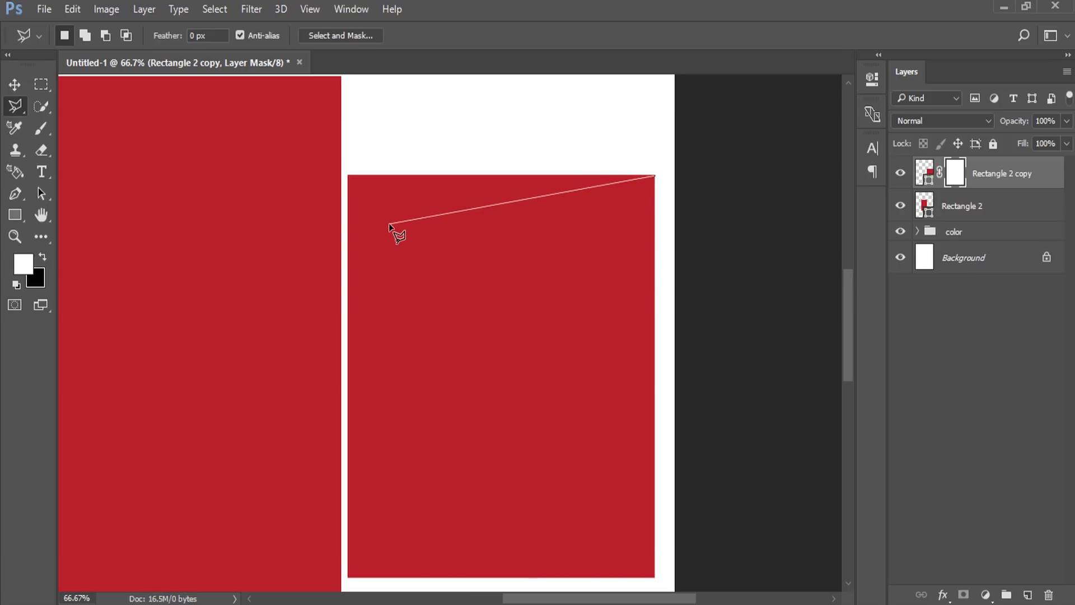
left_click(388, 223)
left_click(347, 174)
double_click(551, 112)
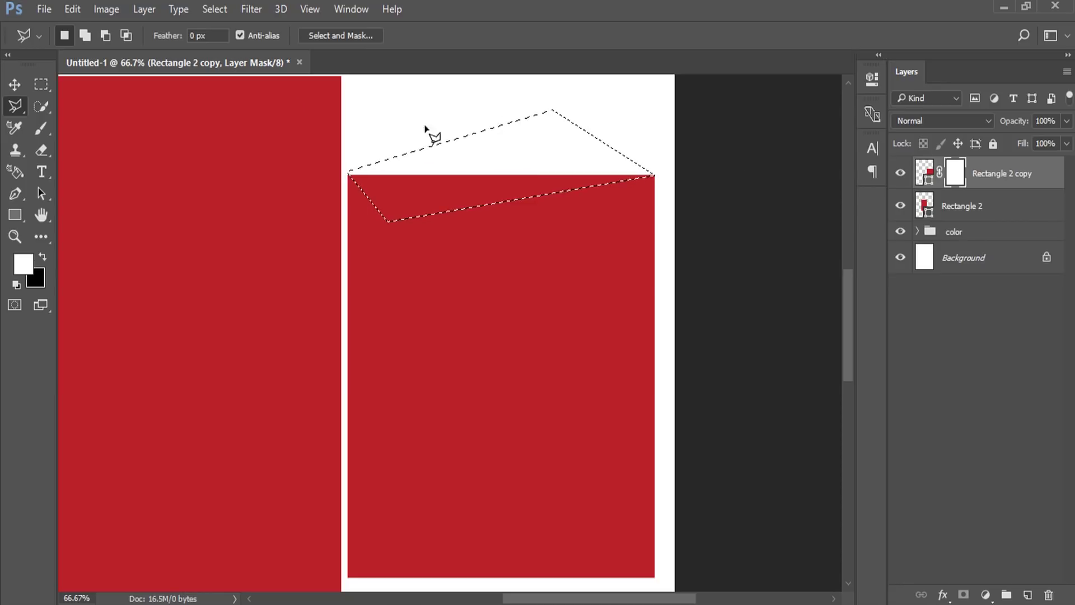
Fill the selection black on the layer mask with the Paint Bucket, then deselect.
key("x")
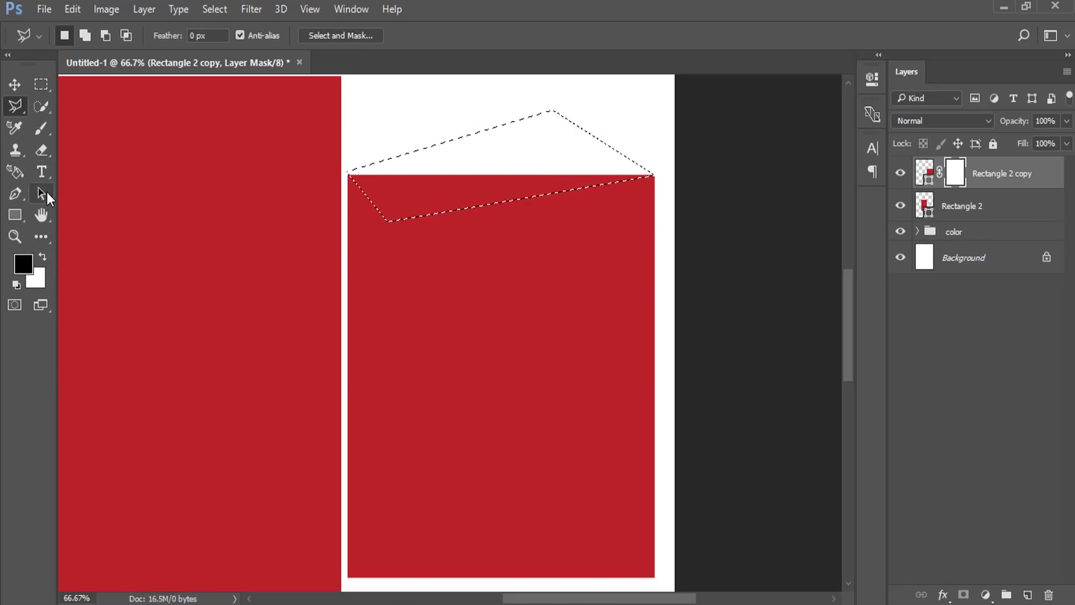
key("c")
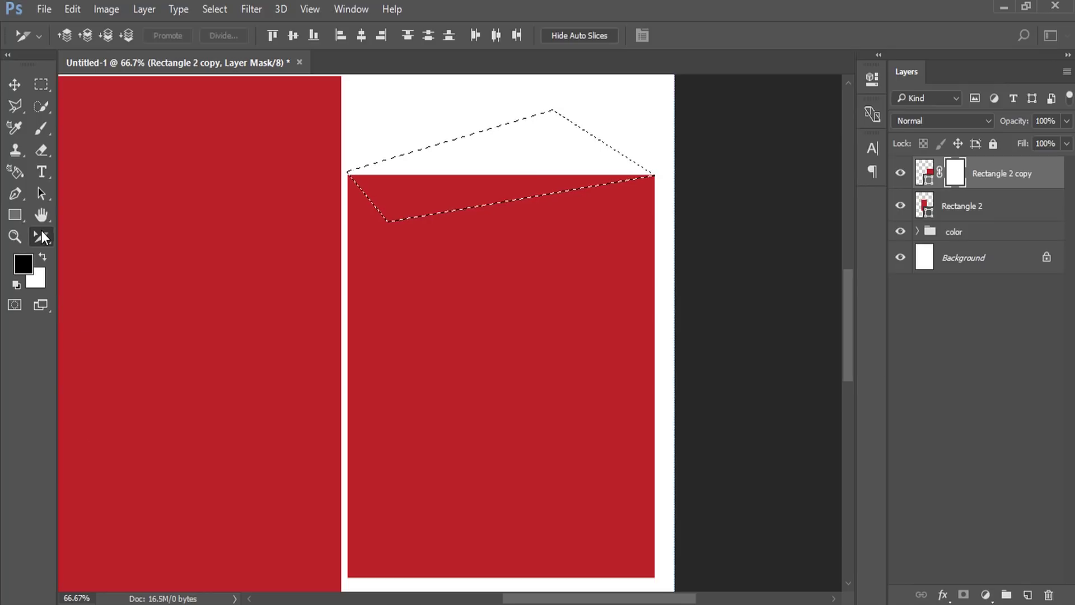
right_click(45, 235)
left_click(107, 564)
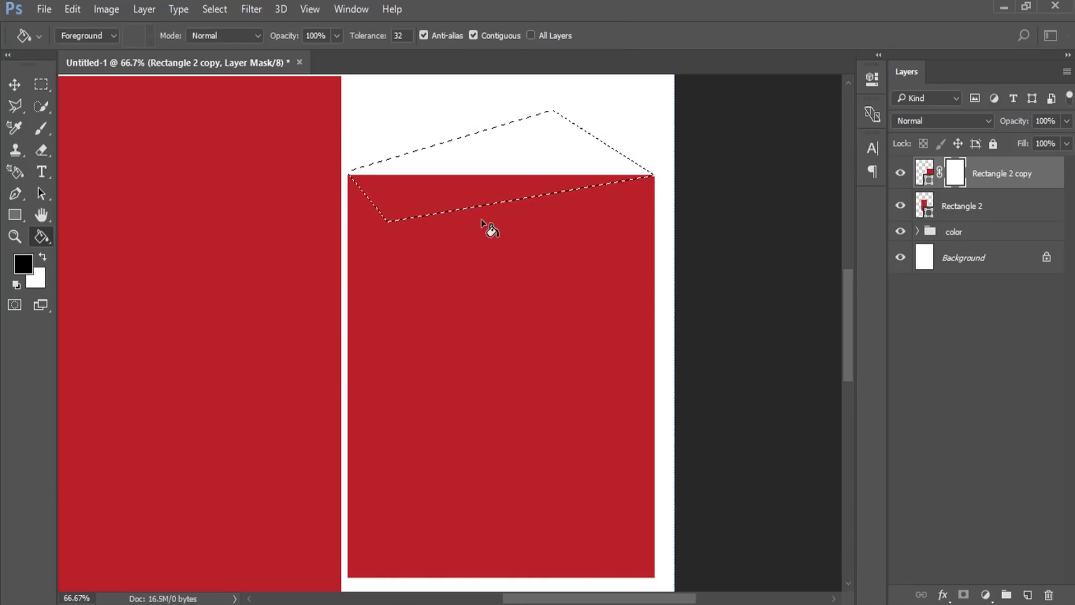
left_click(427, 193)
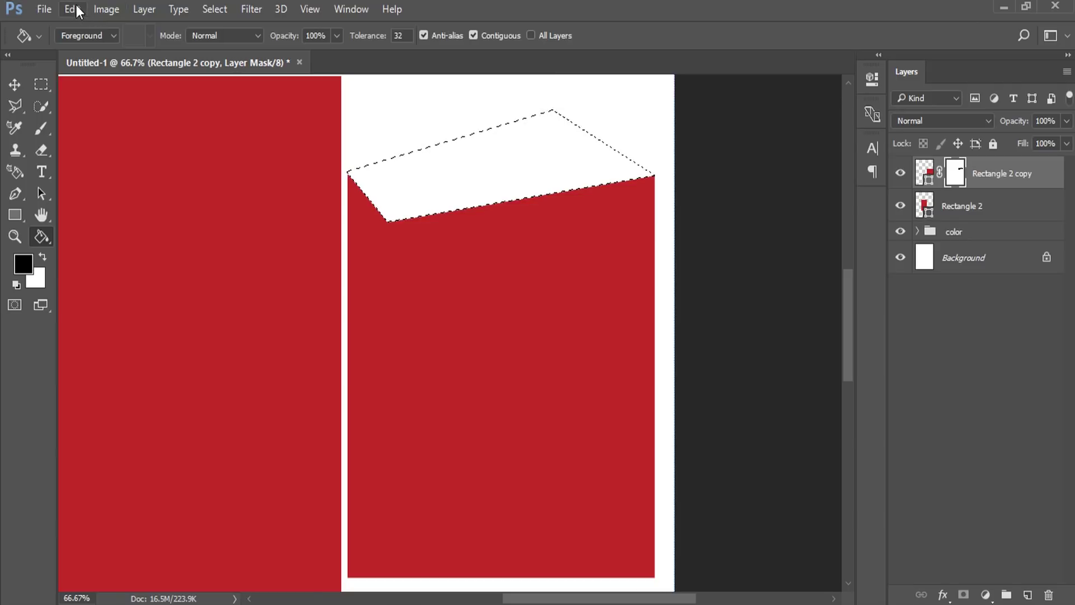
left_click(214, 9)
left_click(226, 43)
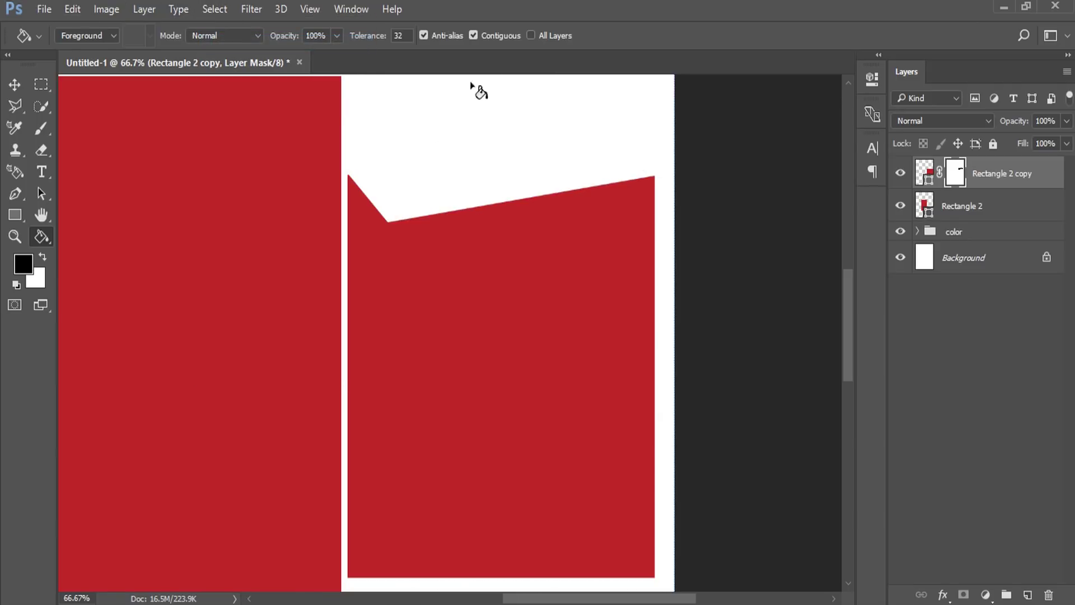
left_click(45, 85)
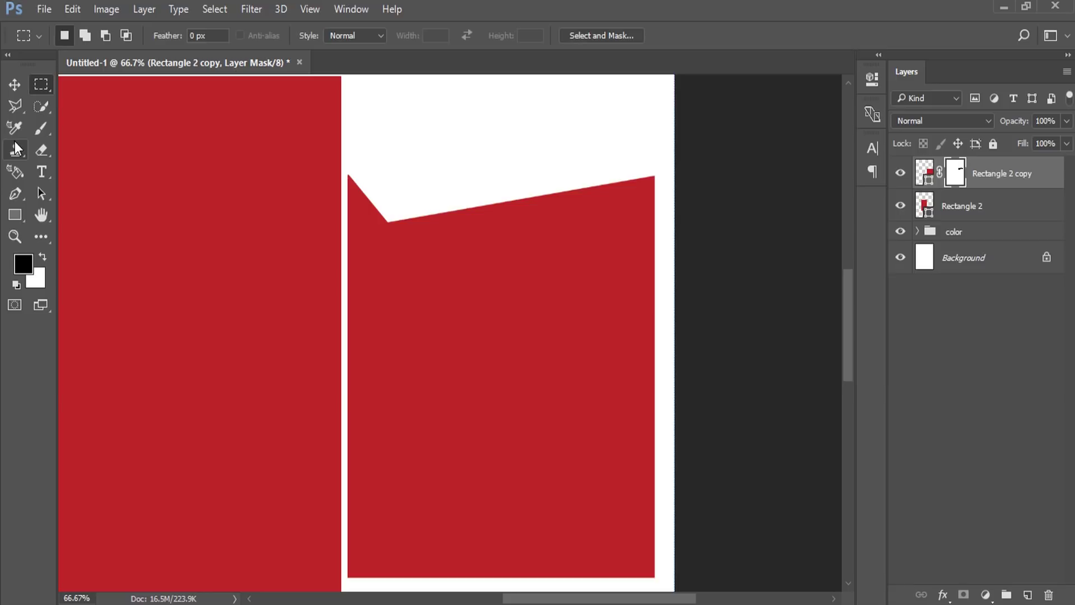
Draw a slanted, notched polygonal lasso selection along the red panel's bottom.
left_click(15, 105)
left_click_drag(391, 588, 359, 546)
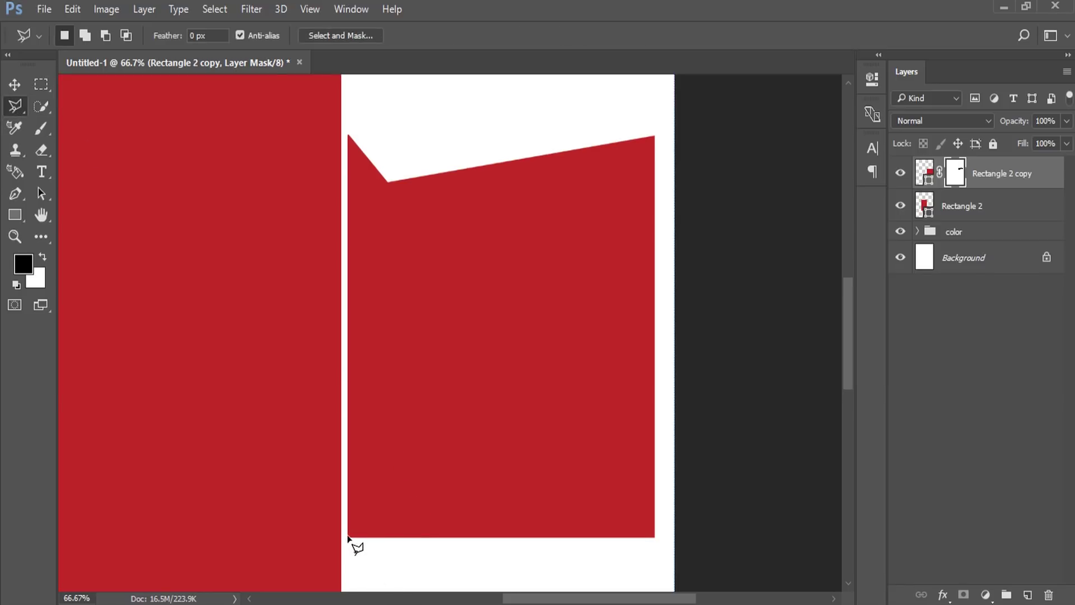
key("Escape")
double_click(601, 487)
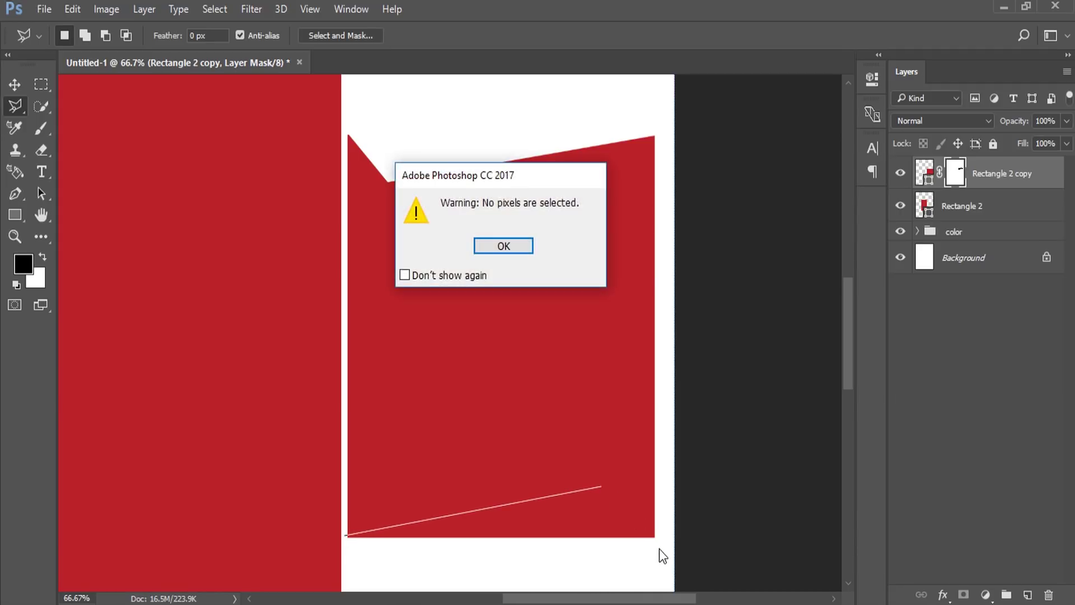
left_click(479, 245)
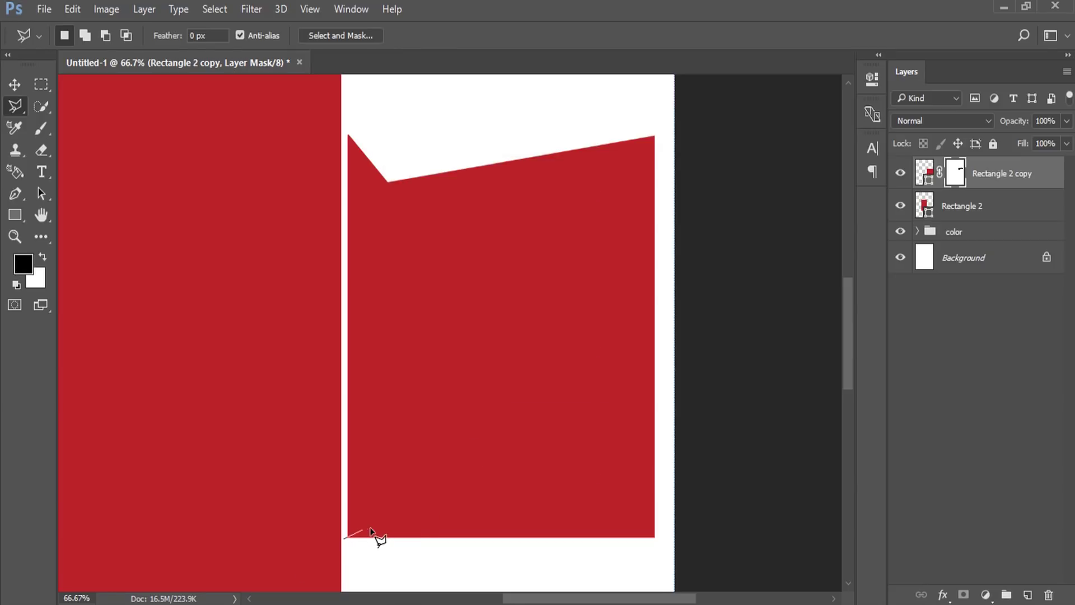
left_click(598, 489)
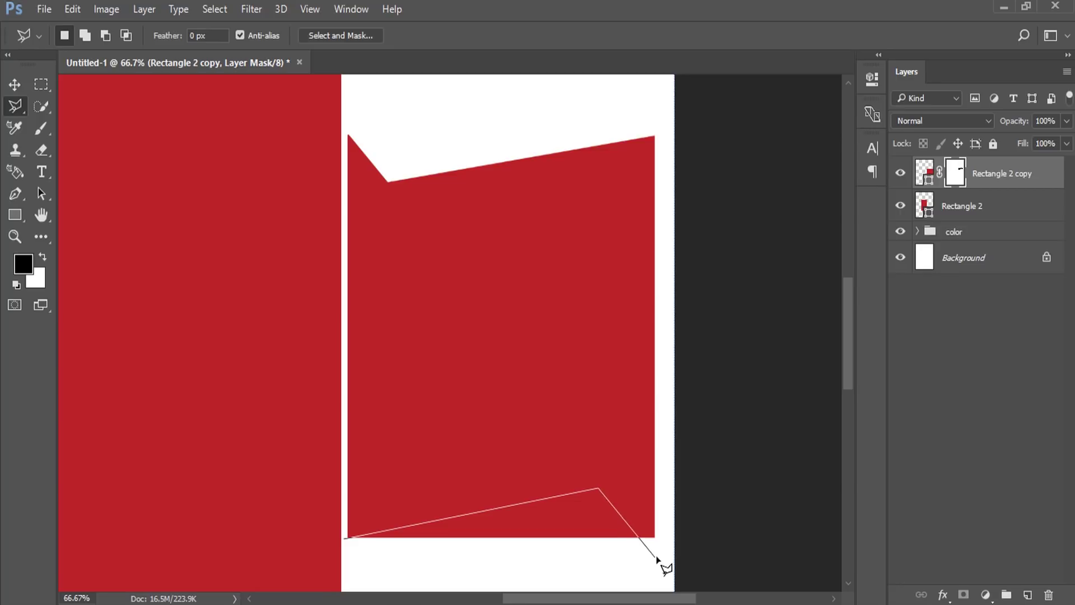
double_click(367, 560)
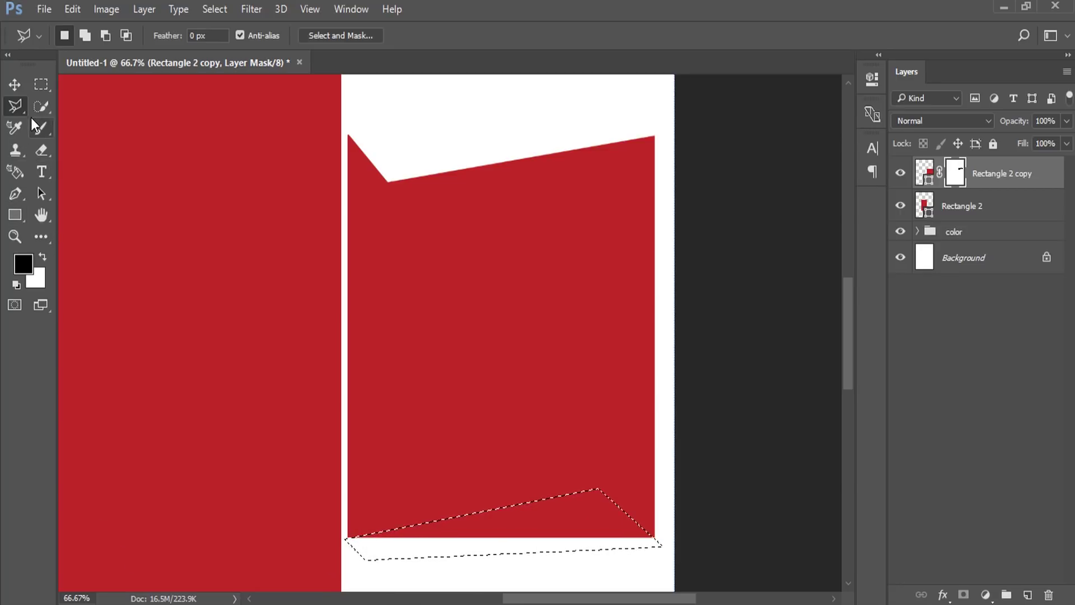
Fill the bottom selection black on the mask with the Paint Bucket, then deselect.
left_click(43, 240)
left_click(94, 565)
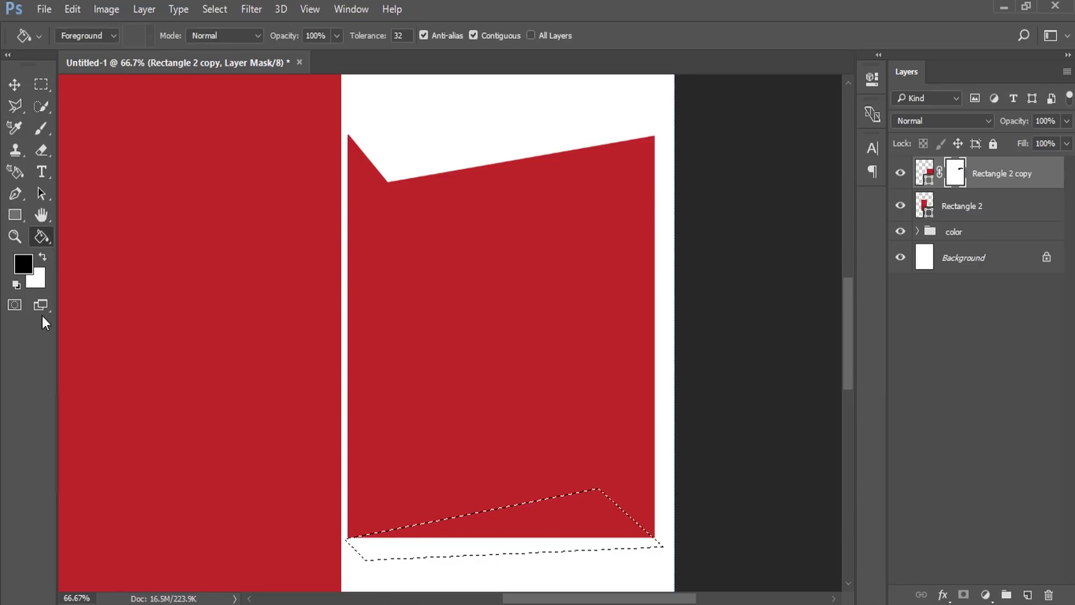
left_click(25, 272)
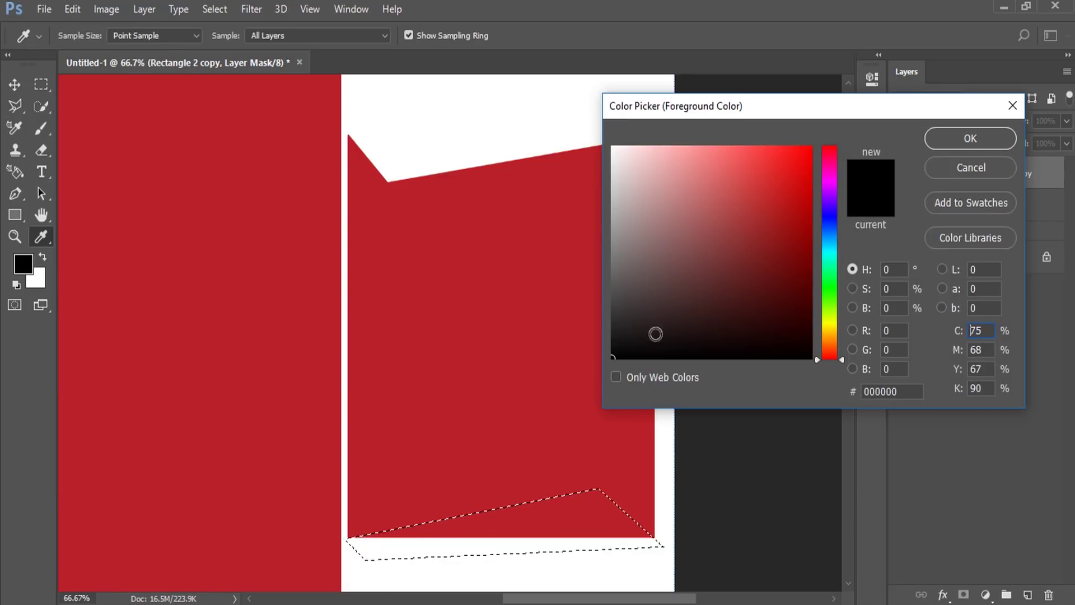
left_click(969, 139)
left_click(606, 500)
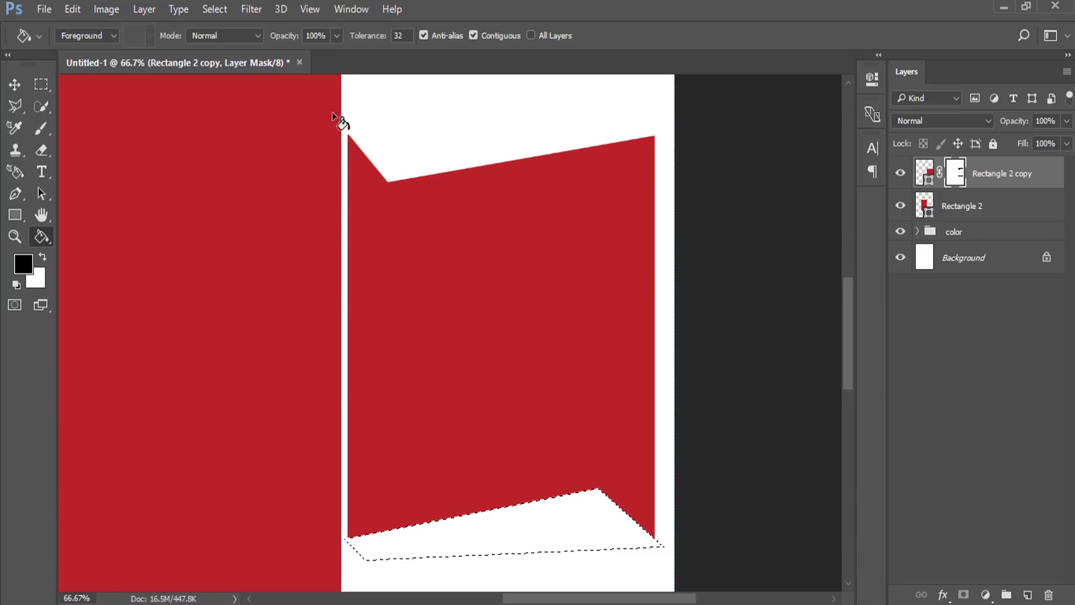
left_click(216, 10)
left_click(229, 43)
left_click(14, 84)
left_click(311, 14)
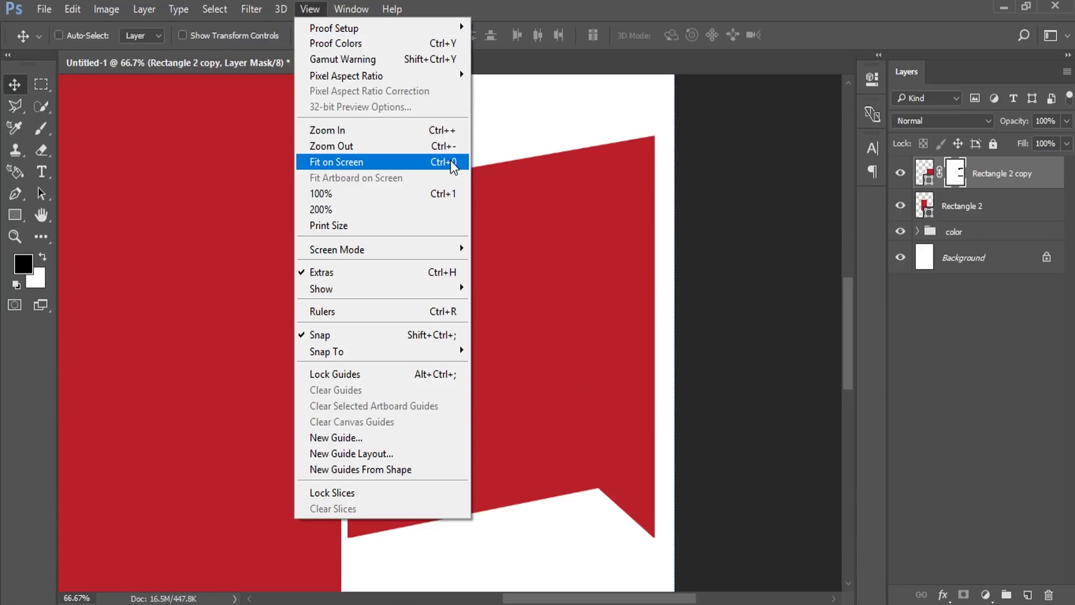
Fit the page on screen and convert the right ribbon layer to a smart object.
left_click(361, 137)
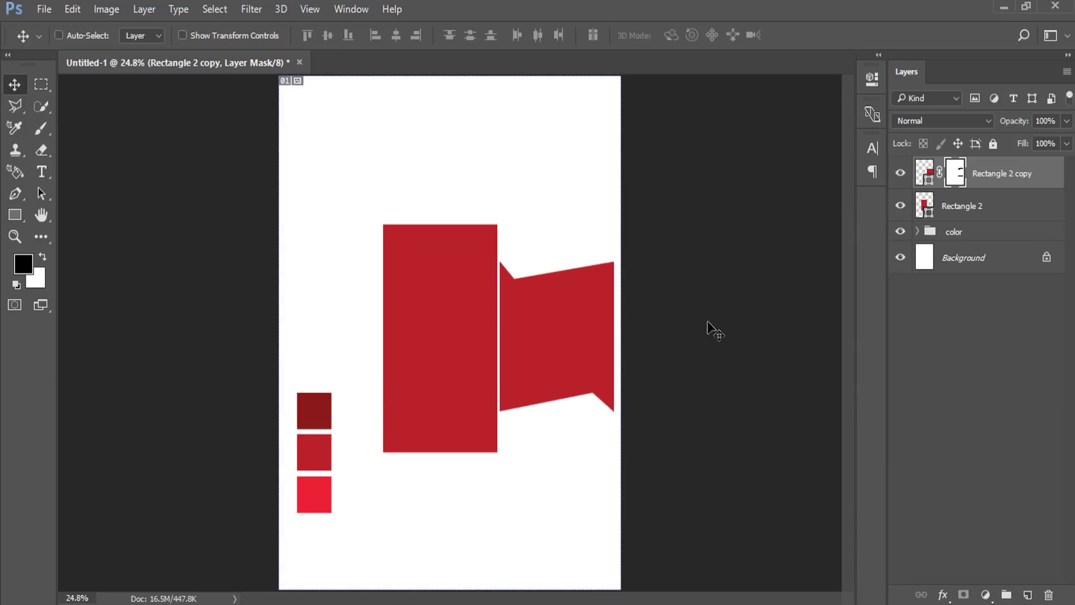
left_click(1005, 176)
right_click(1006, 174)
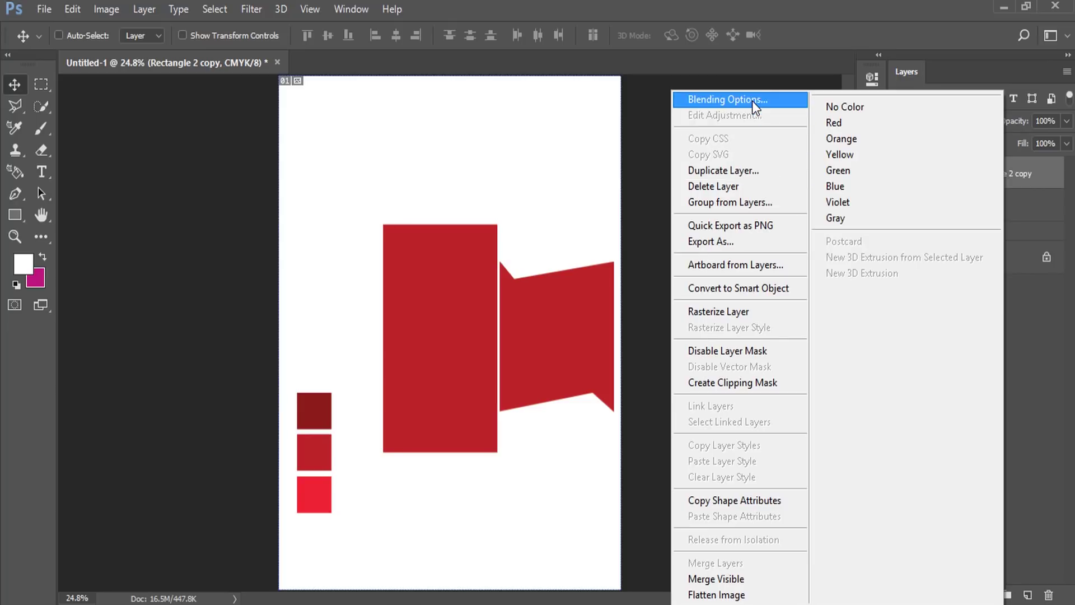
left_click(777, 290)
Add a Color Overlay to the ribbon sampled from the bright red swatch.
right_click(980, 177)
left_click(714, 95)
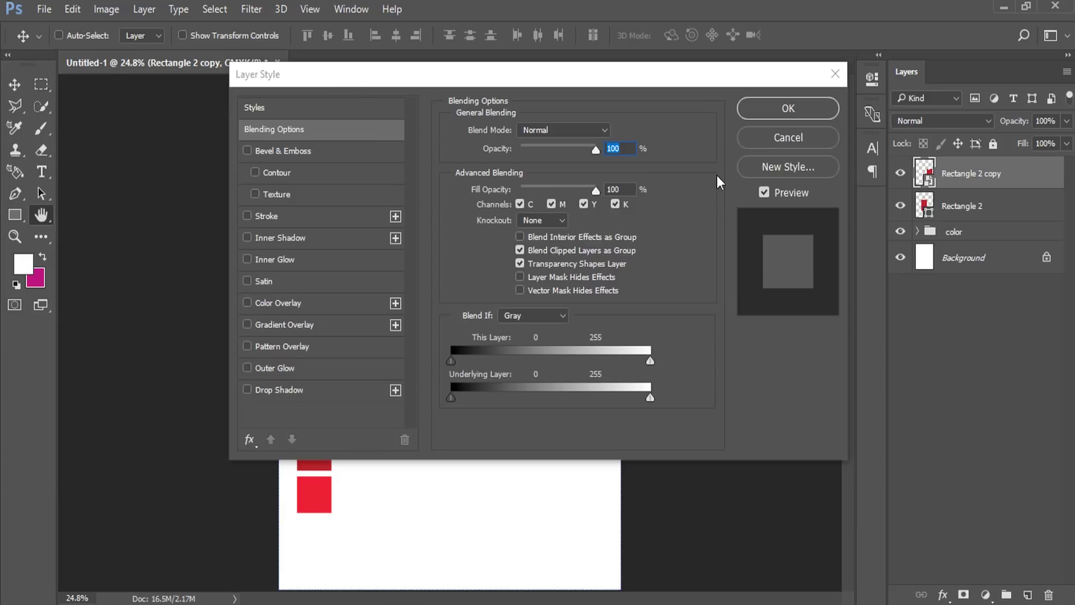
left_click_drag(327, 78, 670, 79)
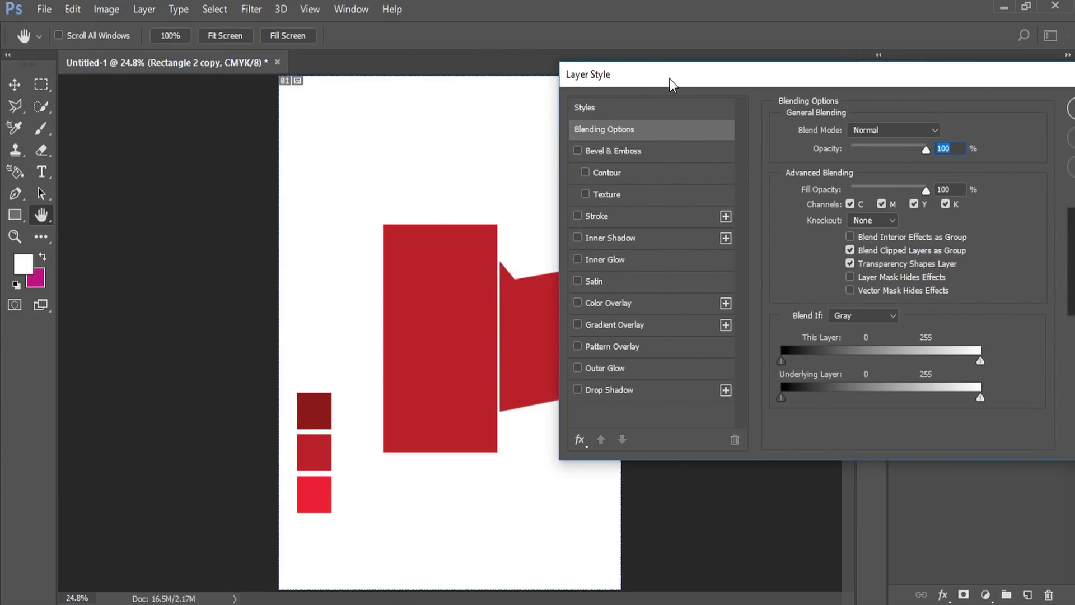
left_click(610, 301)
left_click(944, 131)
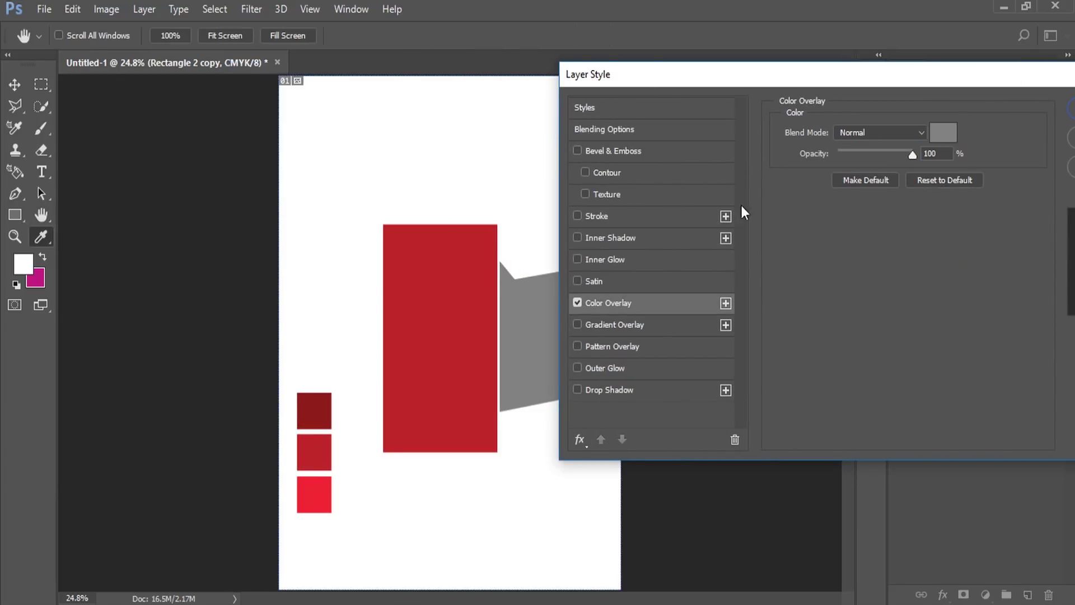
left_click(309, 487)
left_click(989, 141)
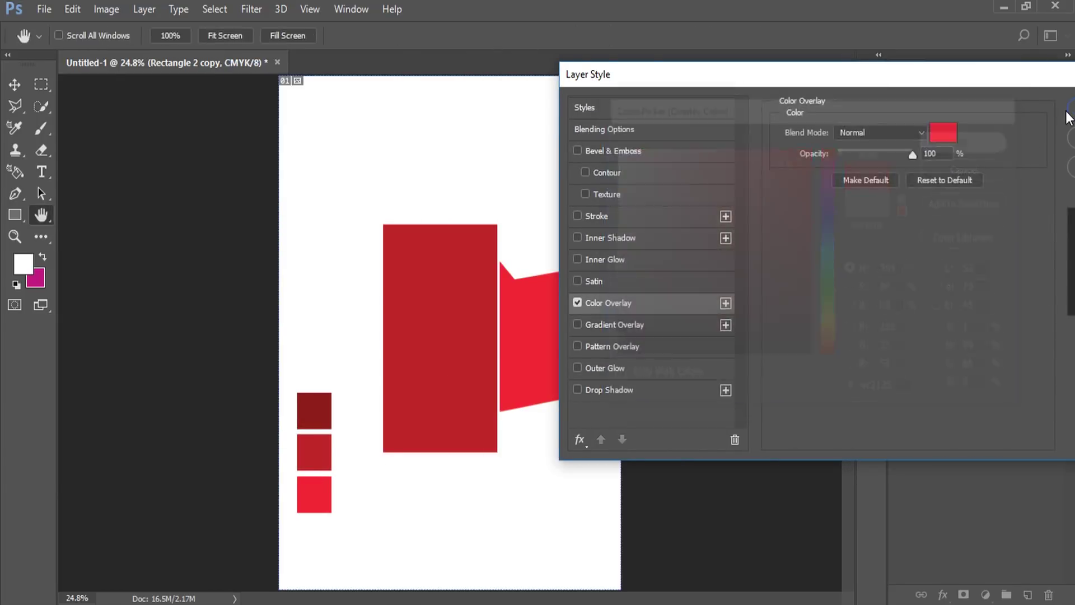
key("Return")
Convert the ribbon layer to a smart object and duplicate it.
right_click(1007, 180)
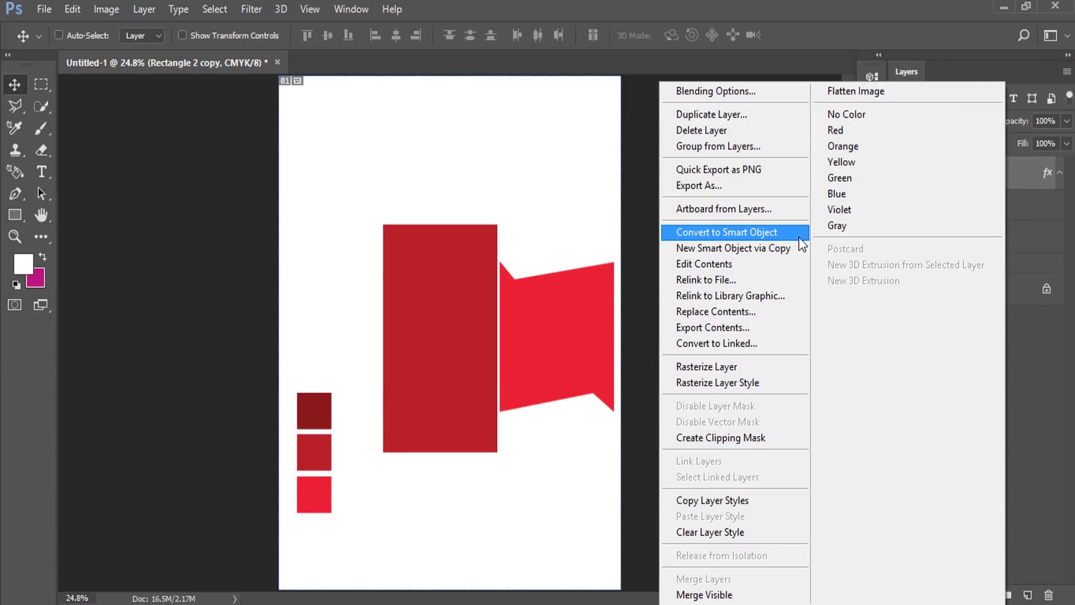
left_click(775, 237)
left_click_drag(985, 181, 1030, 571)
left_click_drag(1028, 590, 1028, 591)
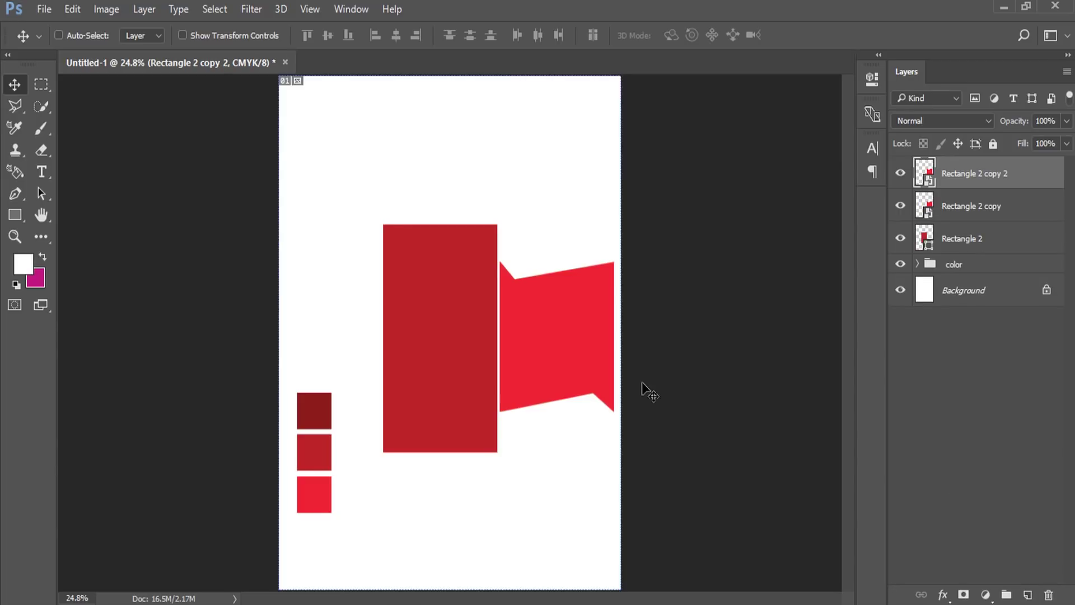
Mirror the duplicate horizontally and position it on the page's left beside the centre panel.
key("ctrl+t")
right_click(556, 357)
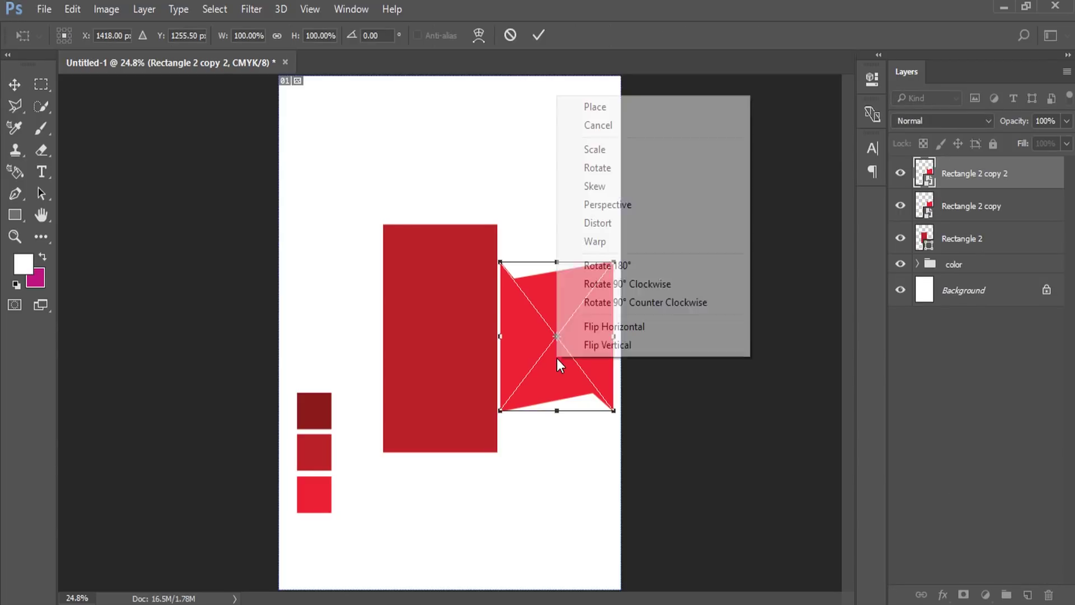
left_click(584, 322)
left_click_drag(583, 331, 337, 318)
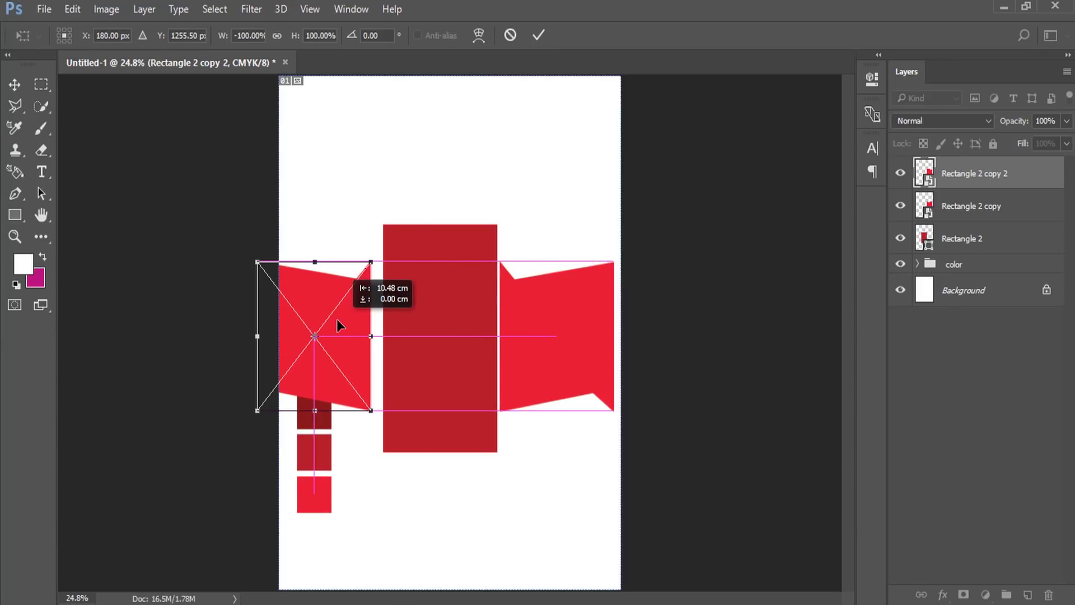
right_click(351, 316)
left_click(437, 548)
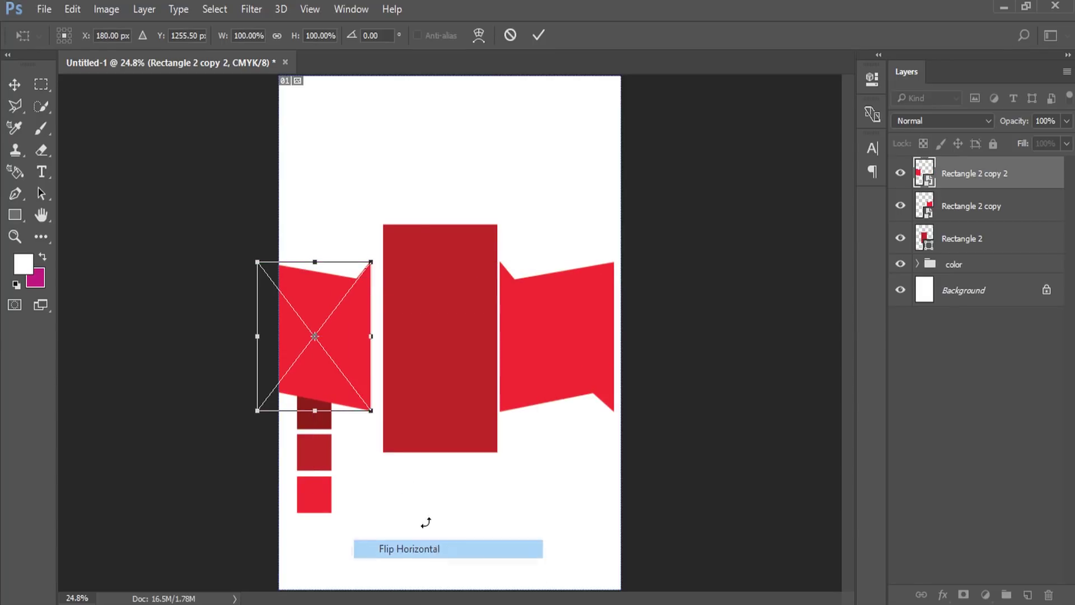
left_click(354, 334)
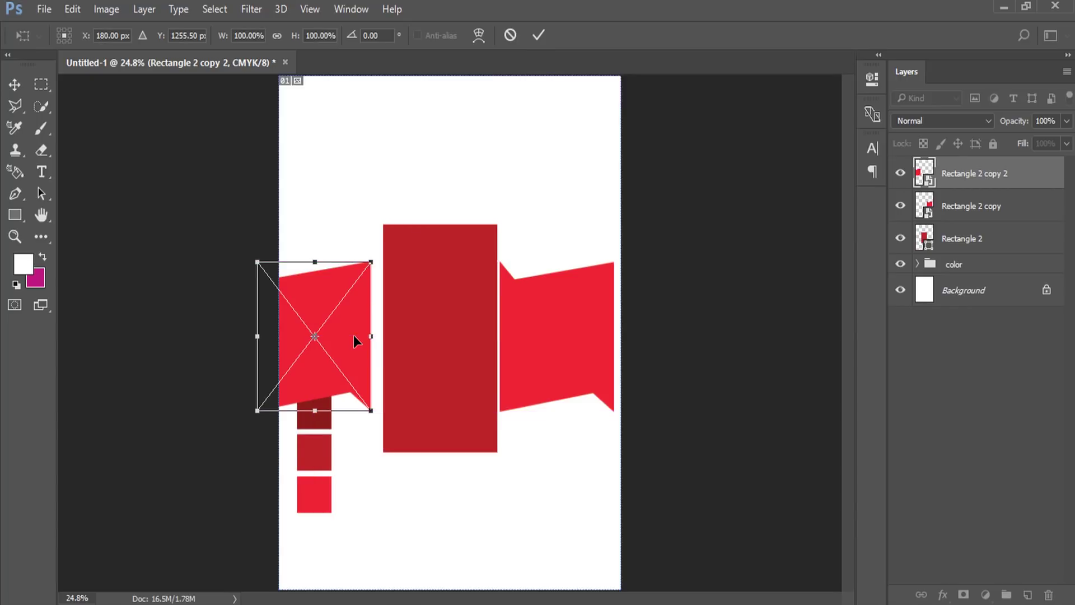
key("Return")
left_click_drag(354, 334, 362, 332)
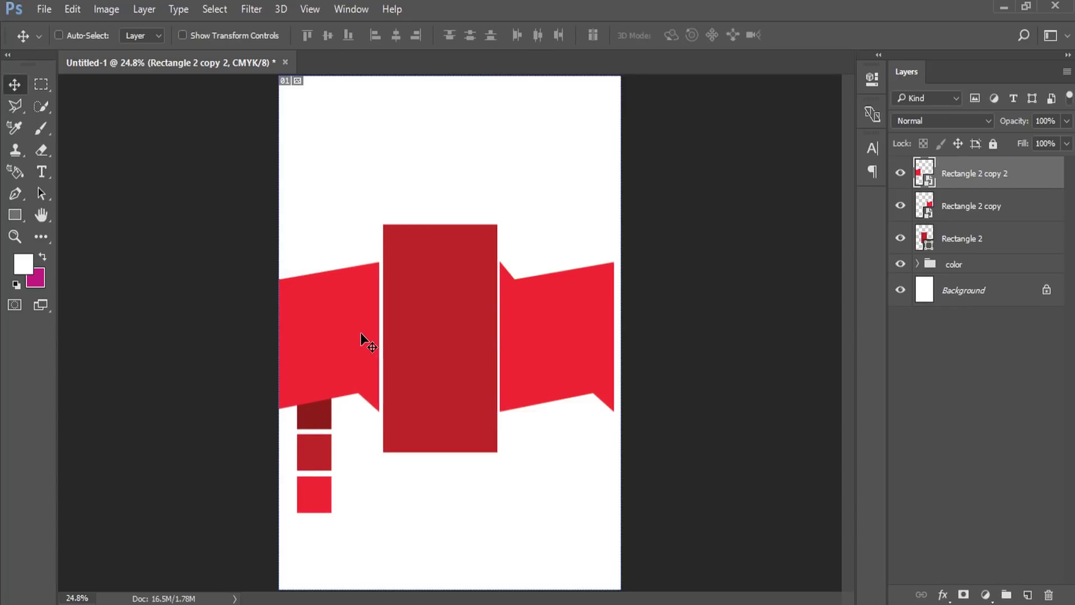
key("shift+Left")
Select all three panel layers and stretch them wider with Free Transform.
left_click(970, 209, "shift")
left_click(958, 240, "shift")
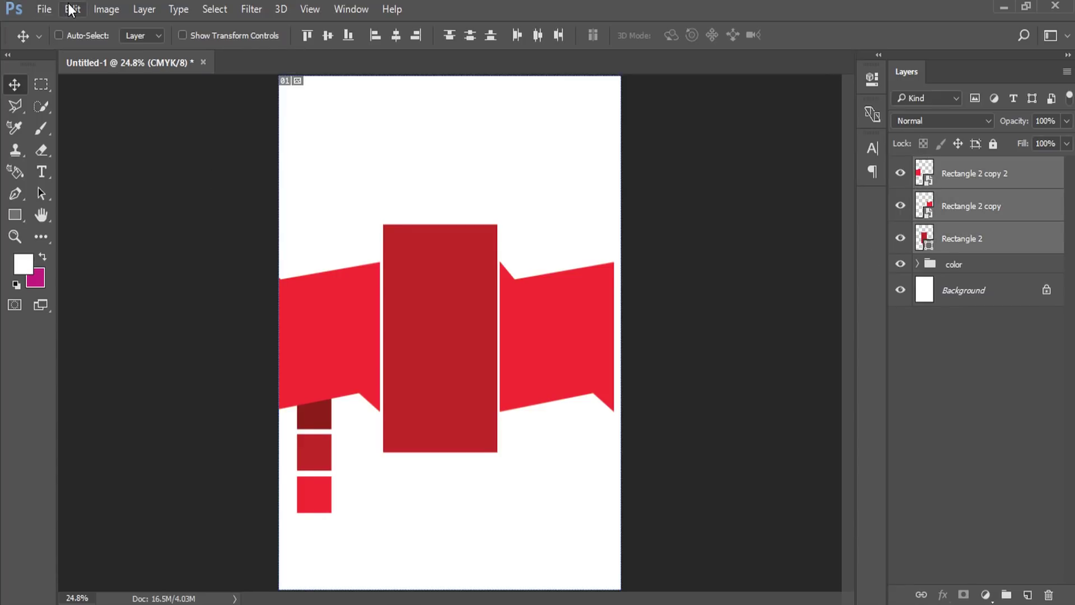
left_click(71, 9)
left_click(201, 348)
left_click_drag(264, 338, 321, 329)
key("Return")
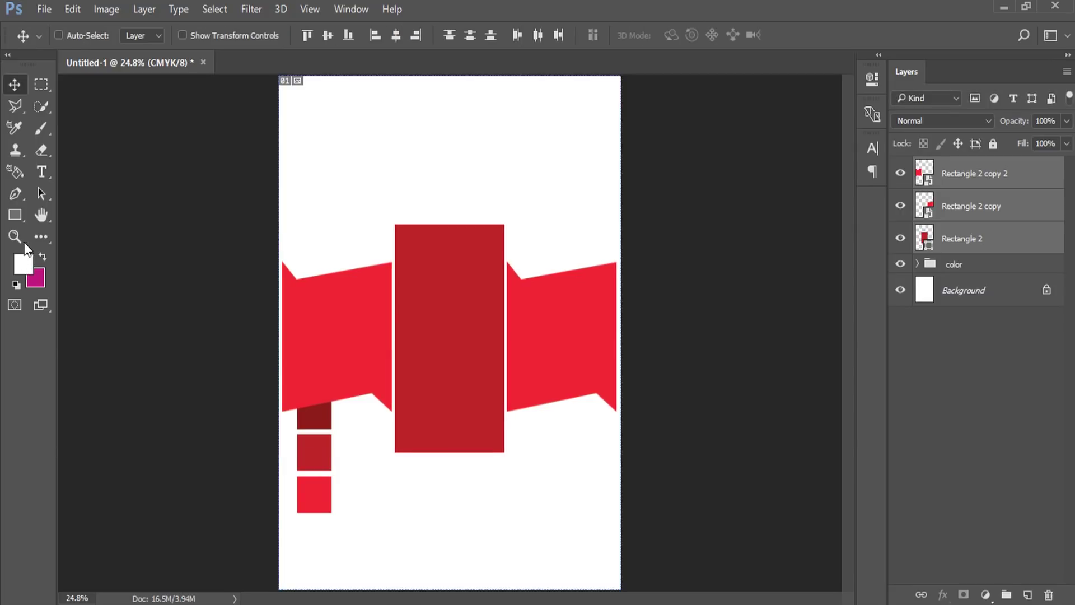
Even out the three panels' spacing and widen them further to reach both page edges.
key("z")
left_click(457, 348)
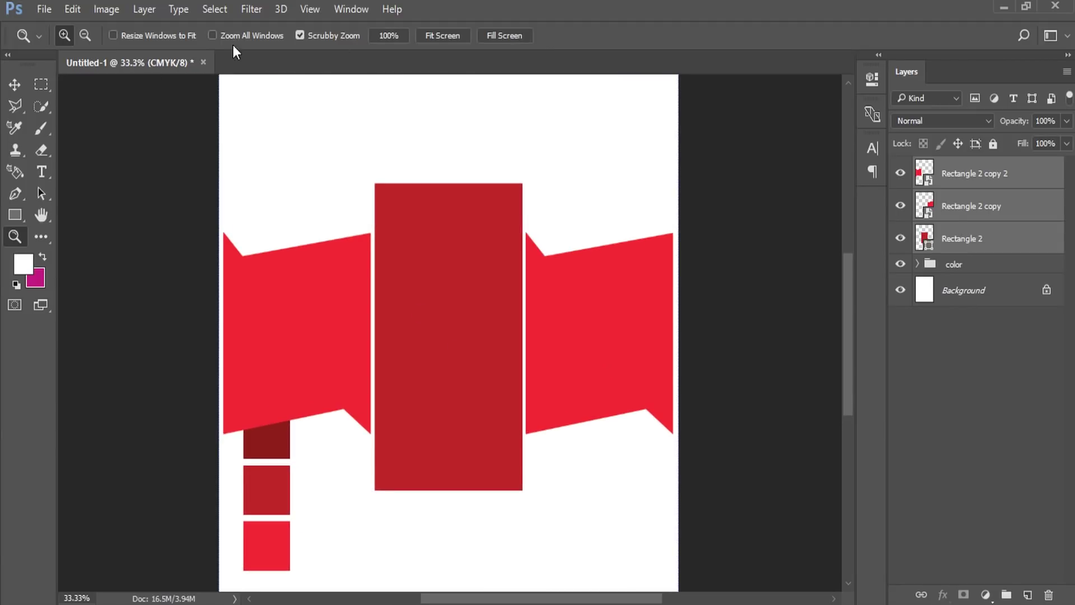
left_click(17, 85)
left_click(536, 36)
left_click(73, 9)
left_click(291, 345)
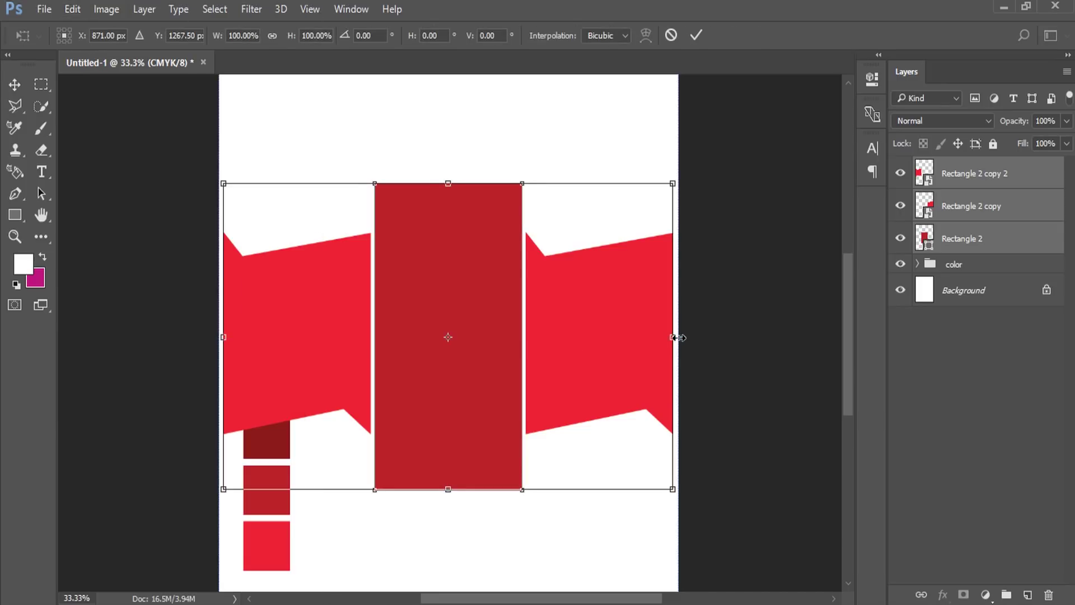
left_click_drag(678, 338, 684, 337)
left_click_drag(223, 337, 219, 337)
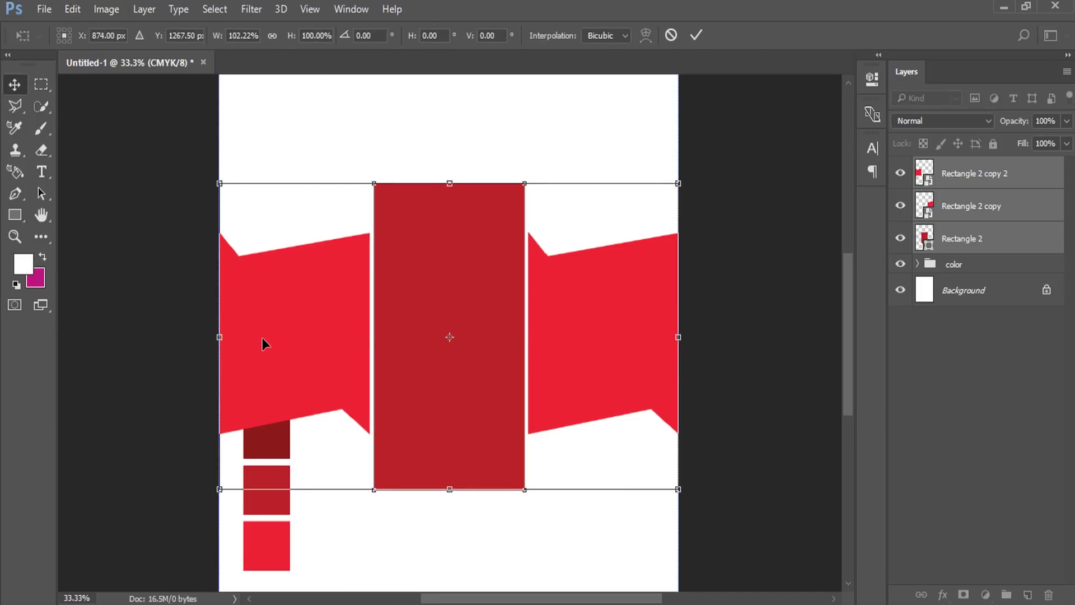
key("Return")
right_click(436, 290)
left_click(449, 297)
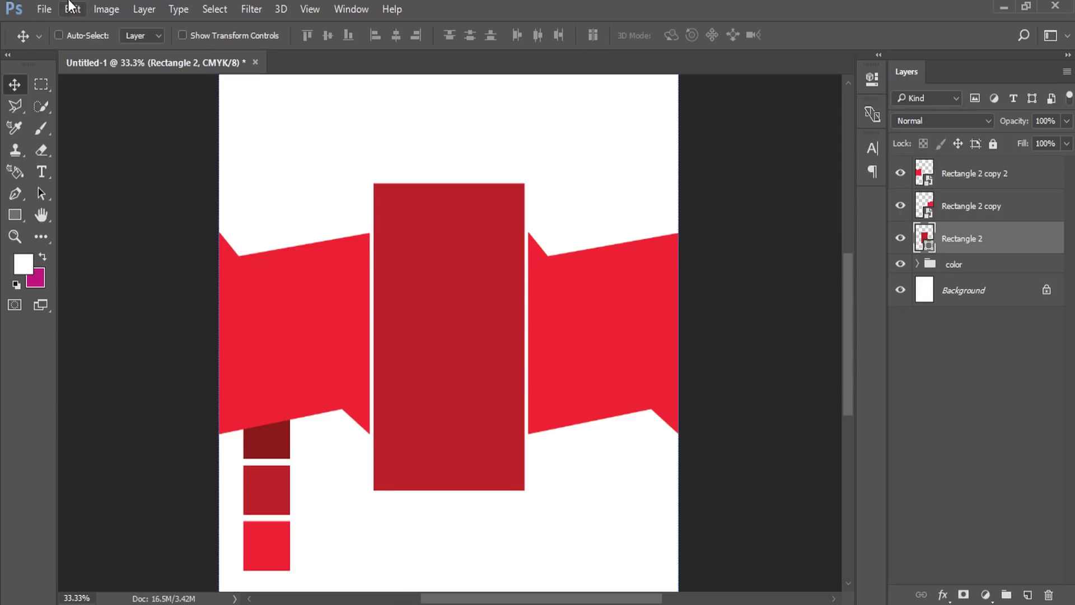
Skew the middle rectangle into a parallelogram, left edge down and right edge up.
left_click(72, 9)
left_click(236, 343)
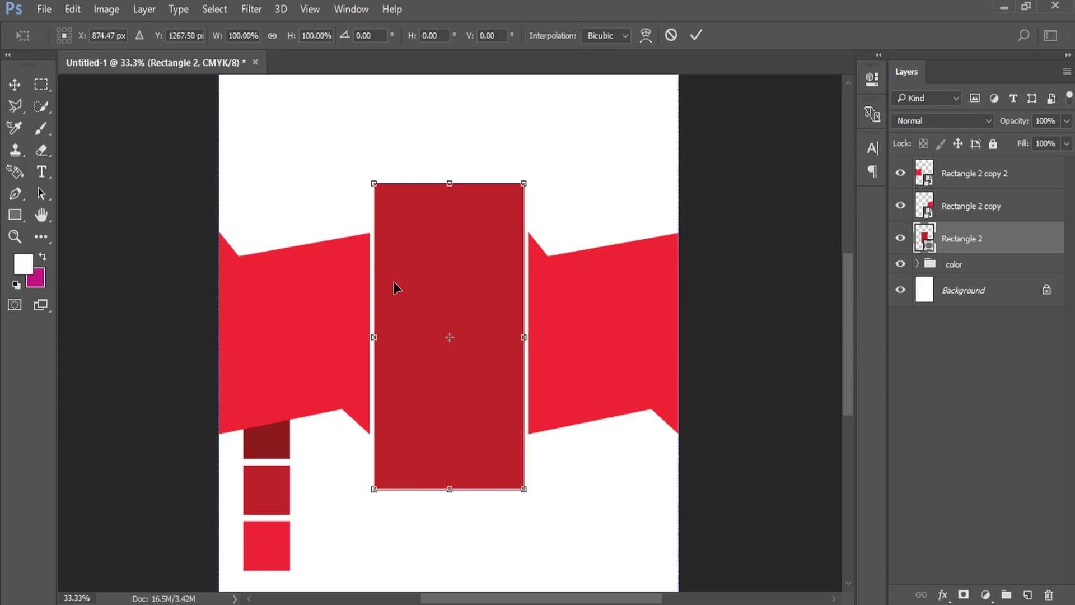
right_click(394, 281)
left_click(439, 390)
left_click_drag(373, 335, 373, 361)
left_click_drag(526, 349, 529, 333)
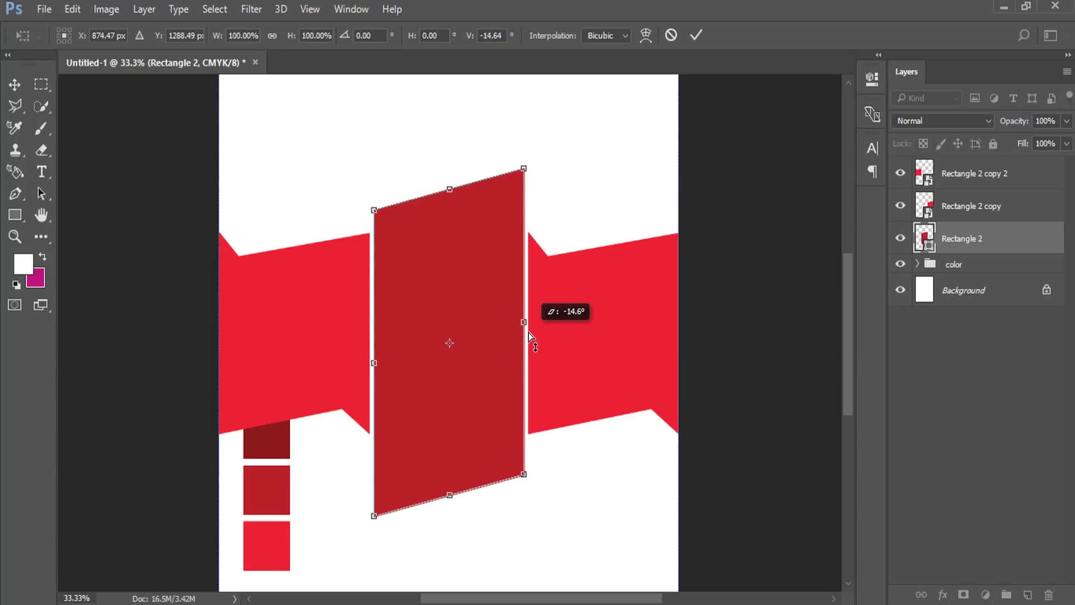
key("Return")
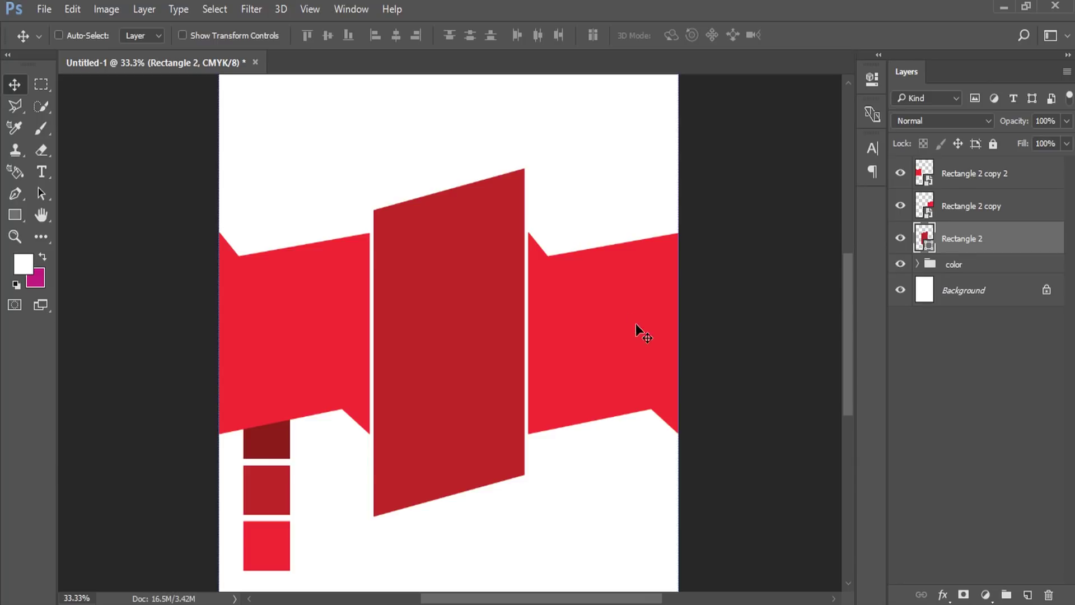
Select the Rectangle 2 copy 2 layer and open its Blending Options.
right_click(314, 324)
left_click(353, 334)
right_click(939, 175)
left_click(722, 89)
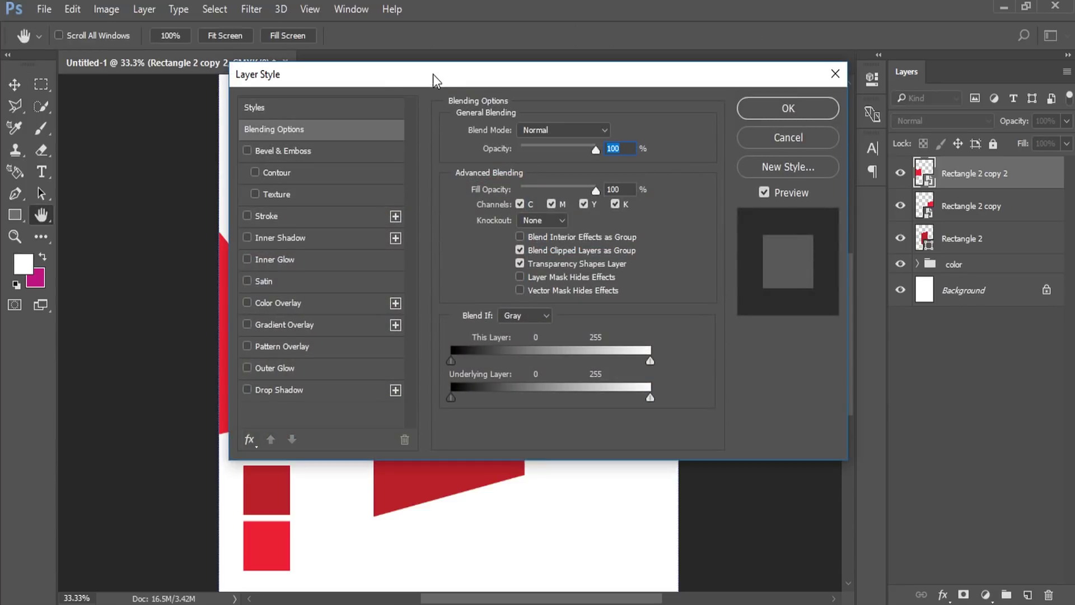
Give the left panel a Color Overlay sampled from the darkest red square.
left_click_drag(432, 74, 718, 88)
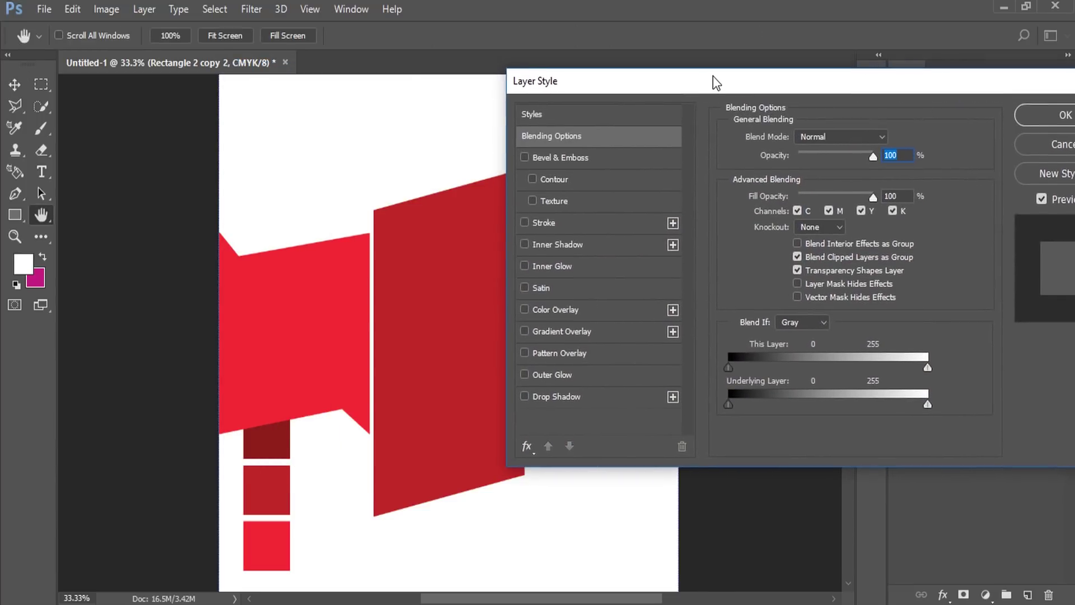
left_click(570, 316)
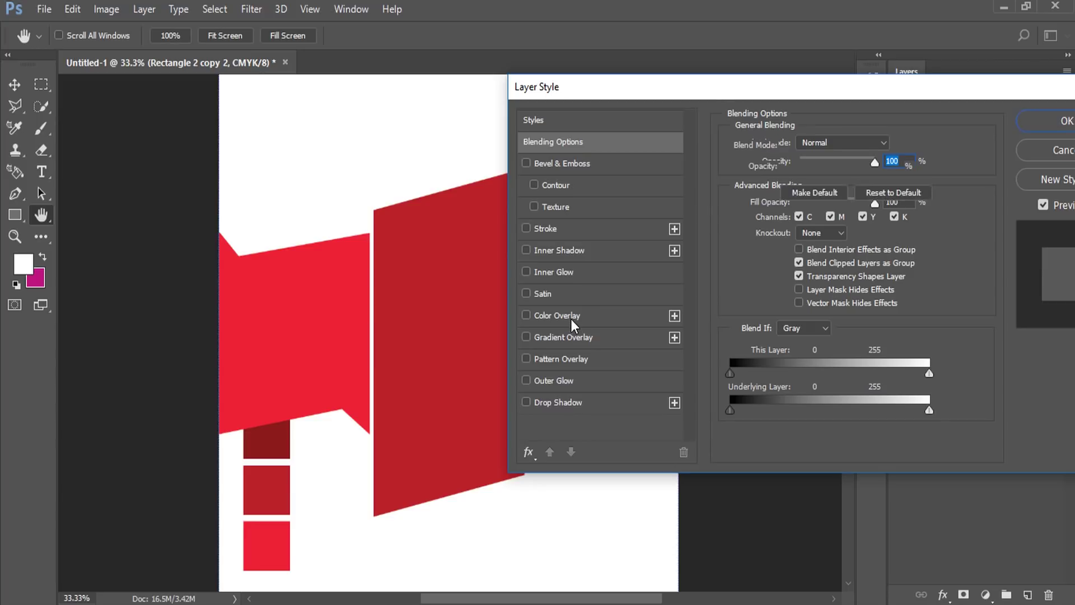
left_click(891, 146)
left_click(278, 443)
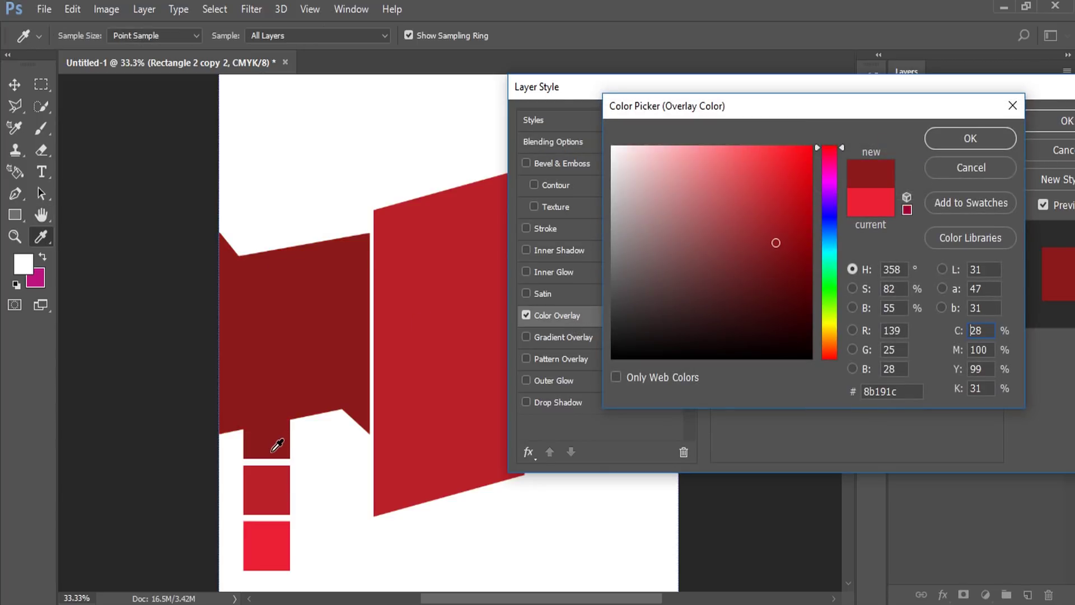
left_click(1008, 138)
left_click(1030, 122)
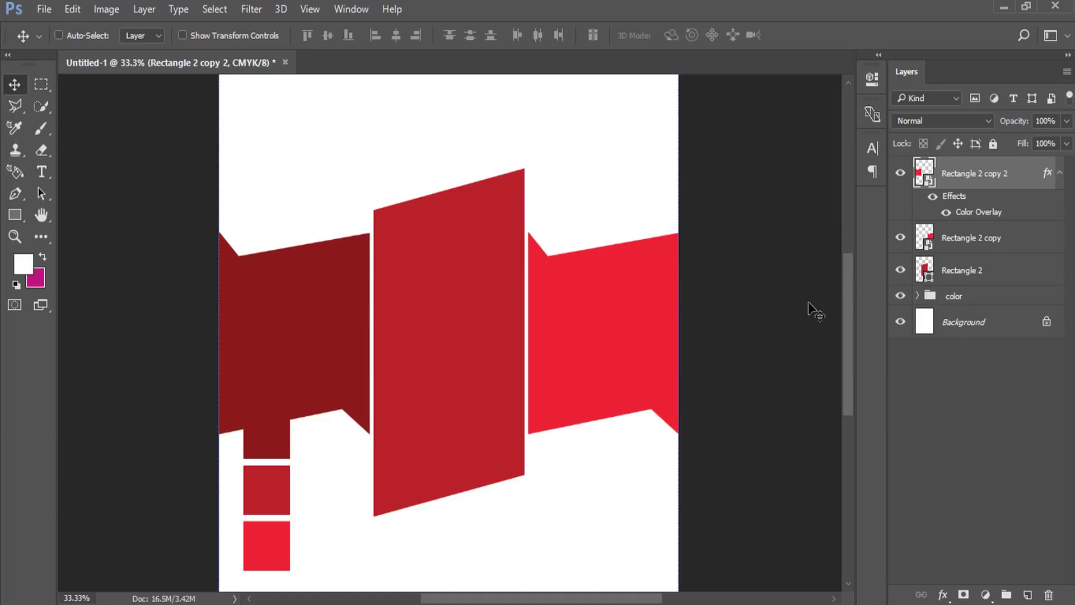
Hide the color group's small squares and fit the artboard on screen.
left_click(1061, 174)
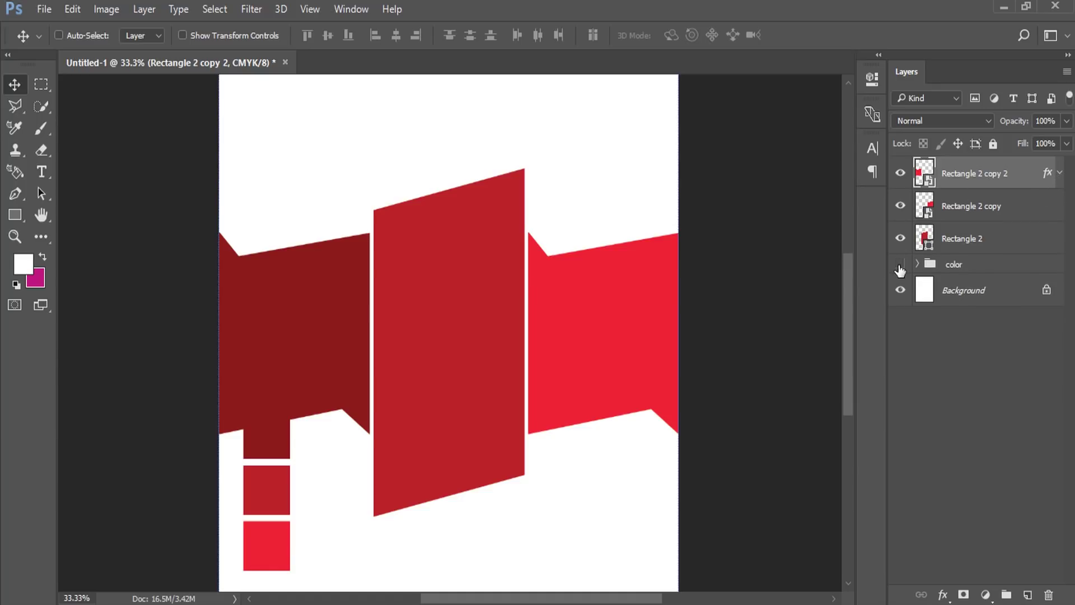
left_click(900, 270)
left_click(310, 9)
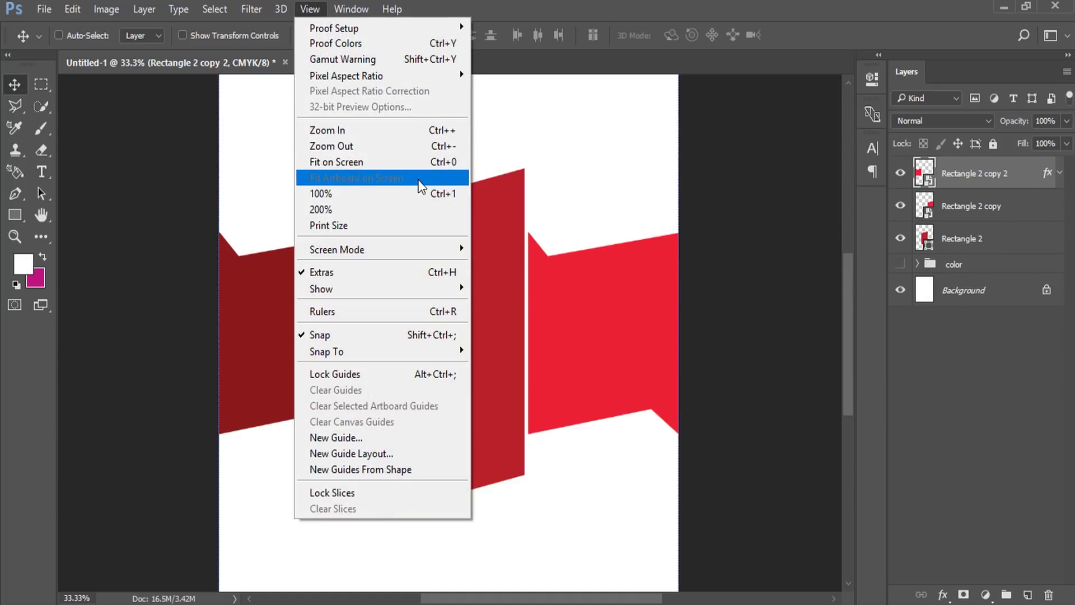
left_click(419, 178)
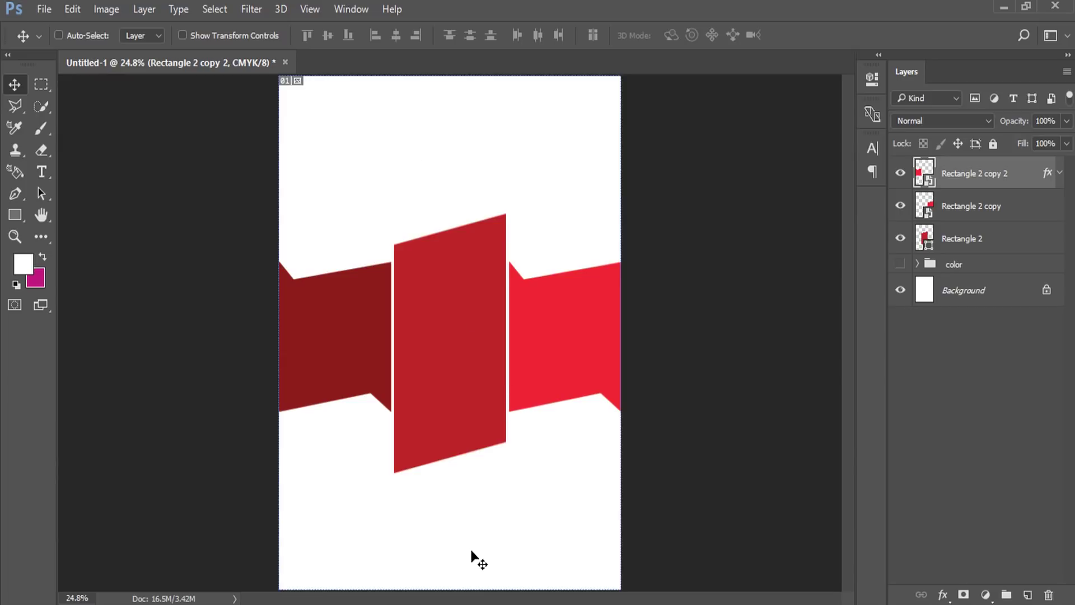
left_click(984, 289)
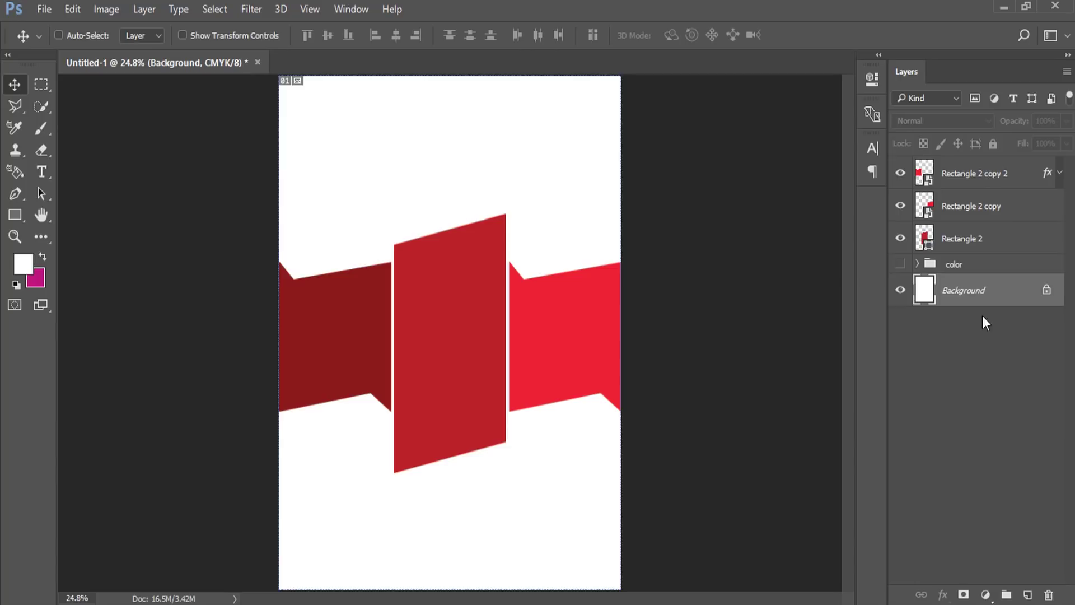
left_click(1027, 594)
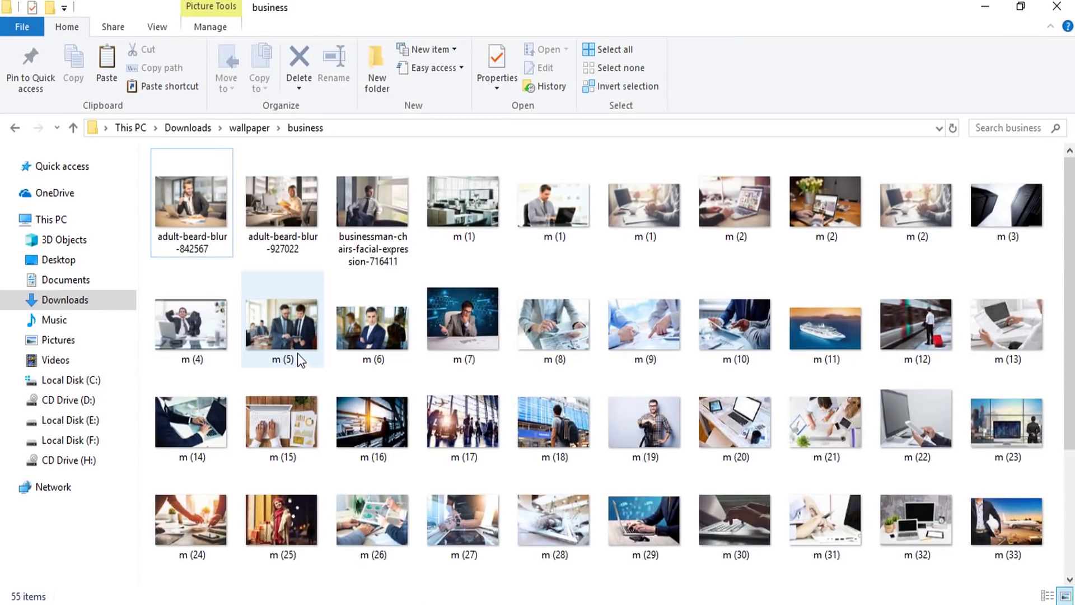
Drag the m (5) business photo from File Explorer into the Photoshop flyer.
left_click_drag(277, 333, 378, 419)
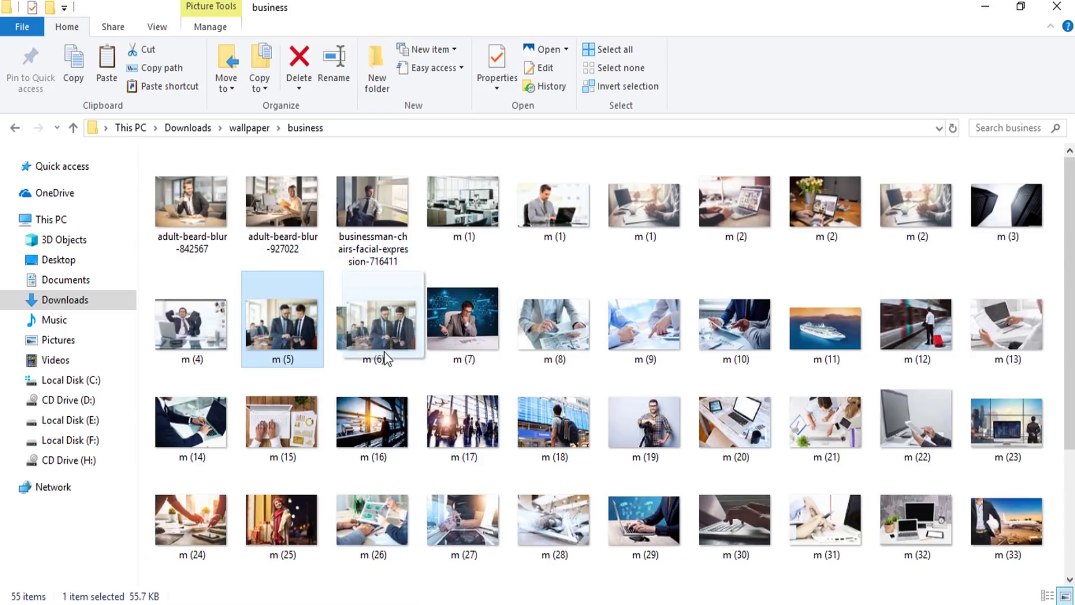
mouse_move(377, 419)
left_mouse_down()
mouse_move(415, 599)
mouse_move(529, 193)
left_mouse_up()
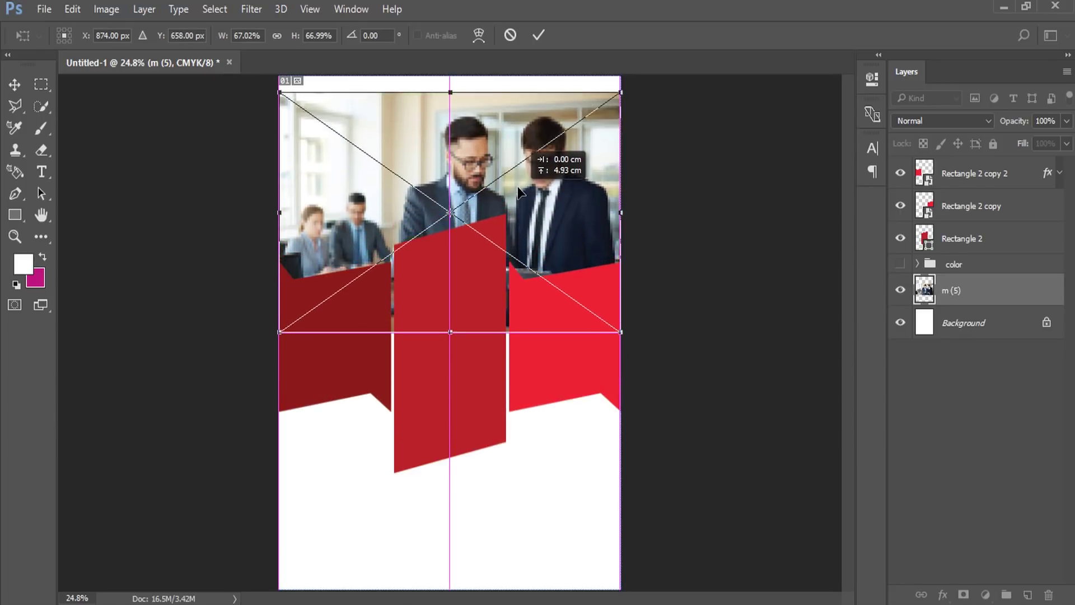
Place the businessmen photo, scale it across the flyer's top, and add an empty layer above.
key("Return")
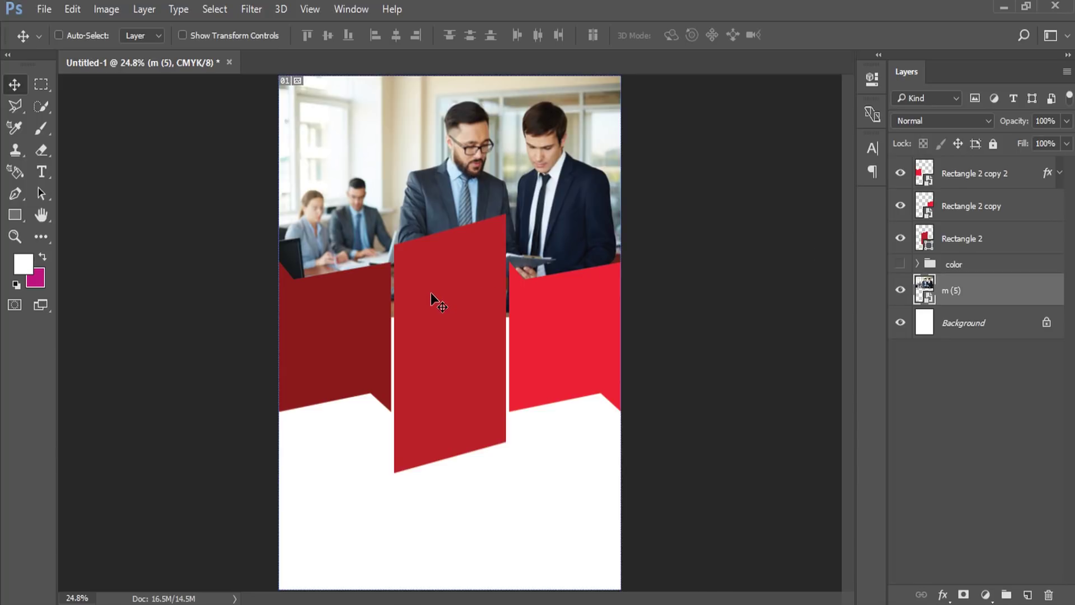
key("ctrl+t")
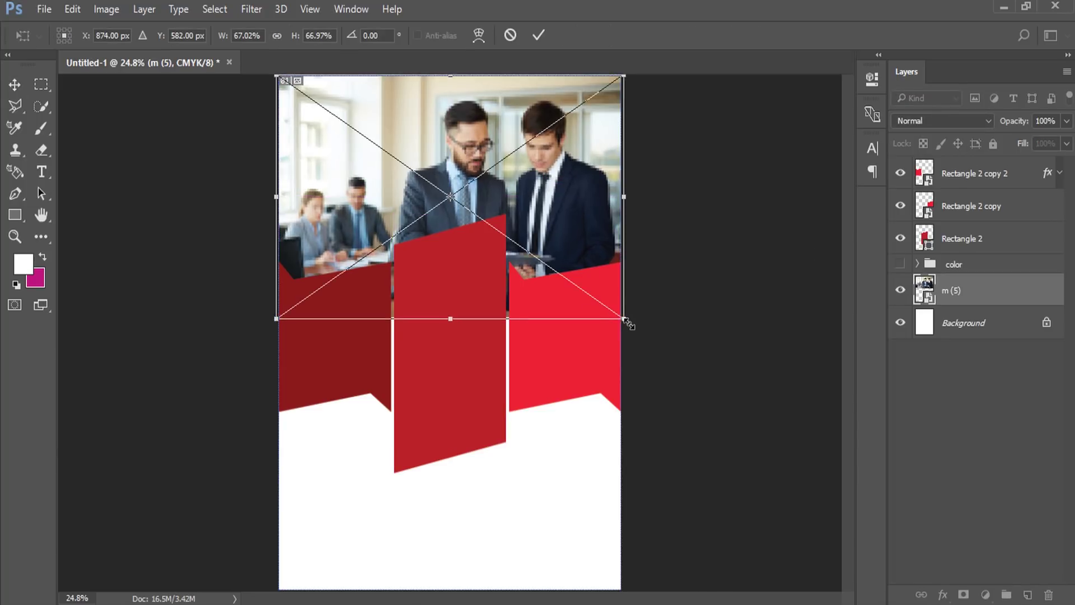
key("Return")
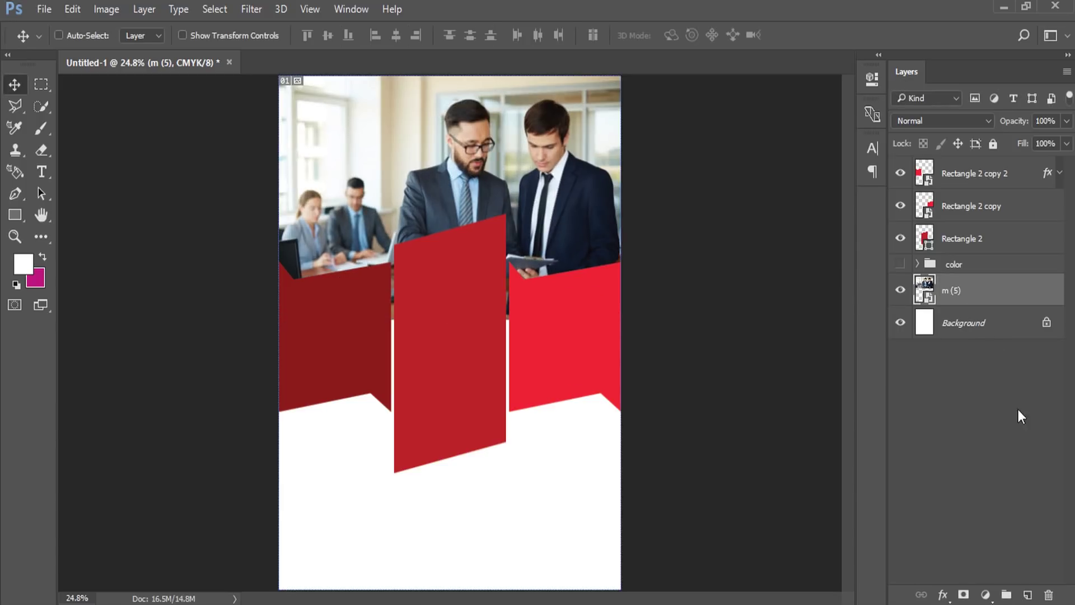
left_click(1028, 596)
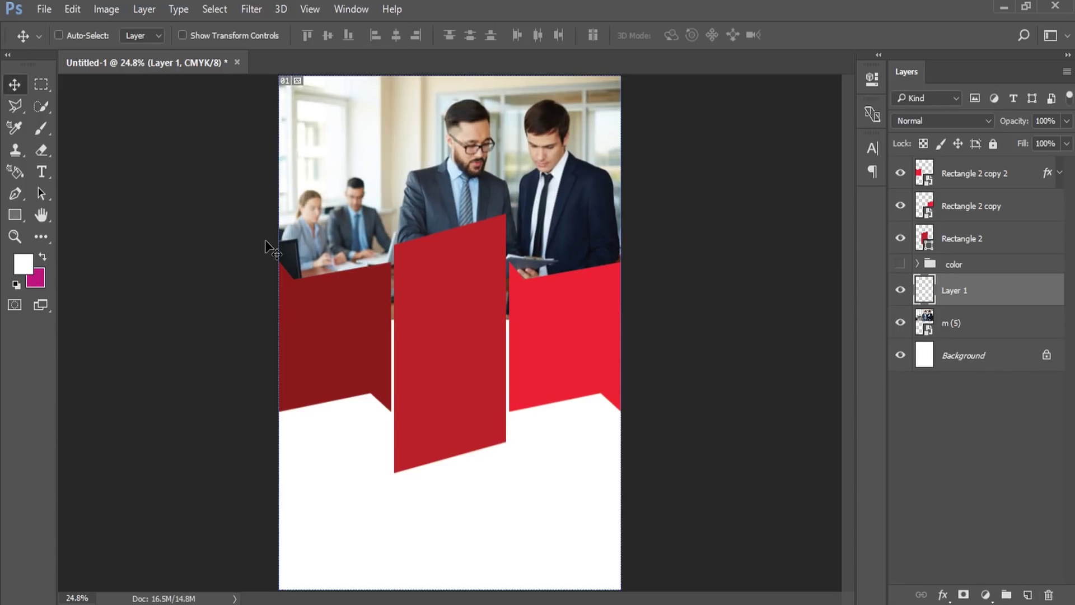
Zoom in and draw a Polygonal Lasso selection around the gaps between the red panels.
left_click(15, 236)
left_click(482, 435)
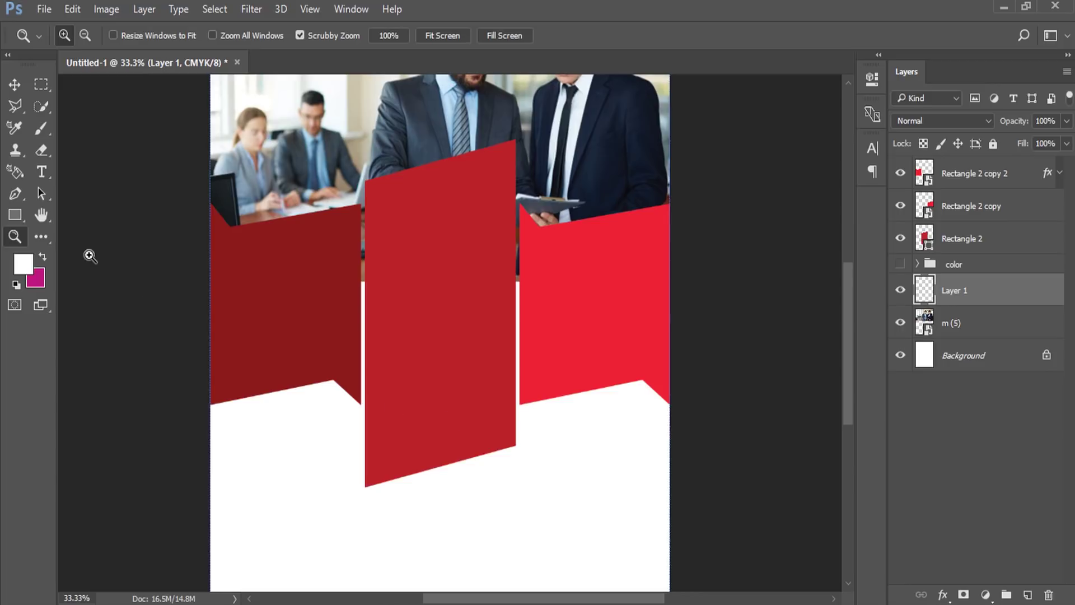
left_click(15, 106)
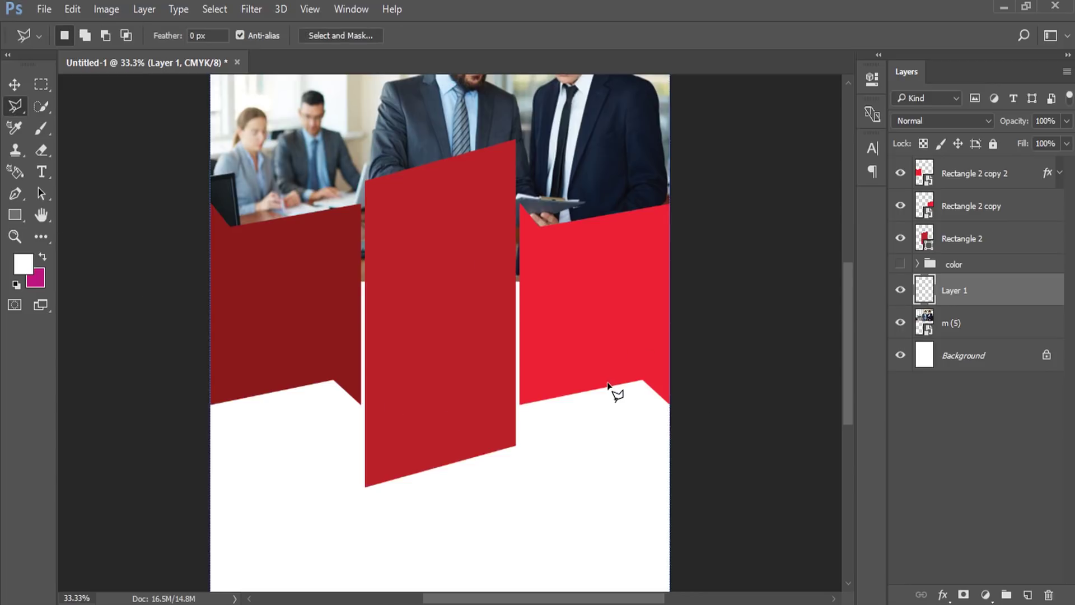
left_click(644, 380)
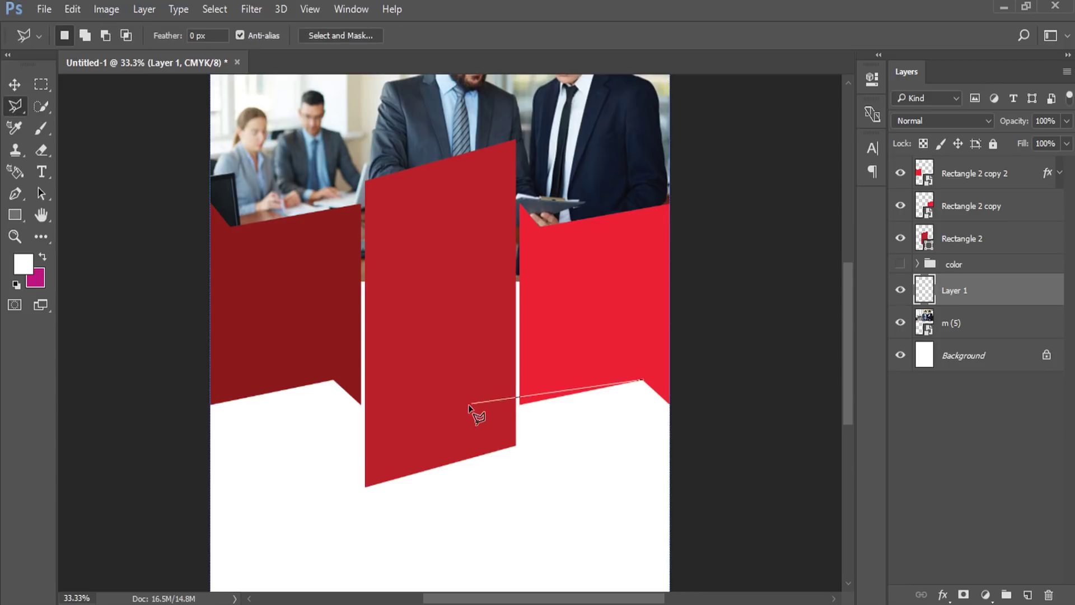
left_click(447, 421)
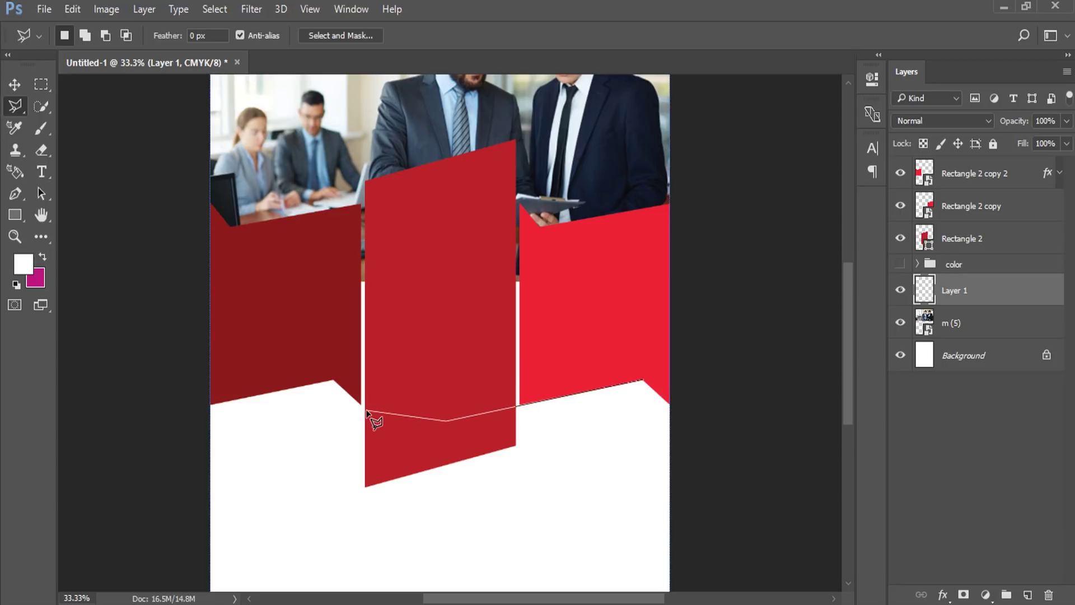
left_click(365, 410)
left_click(280, 318)
left_click(141, 307)
left_click(162, 259)
left_click(350, 256)
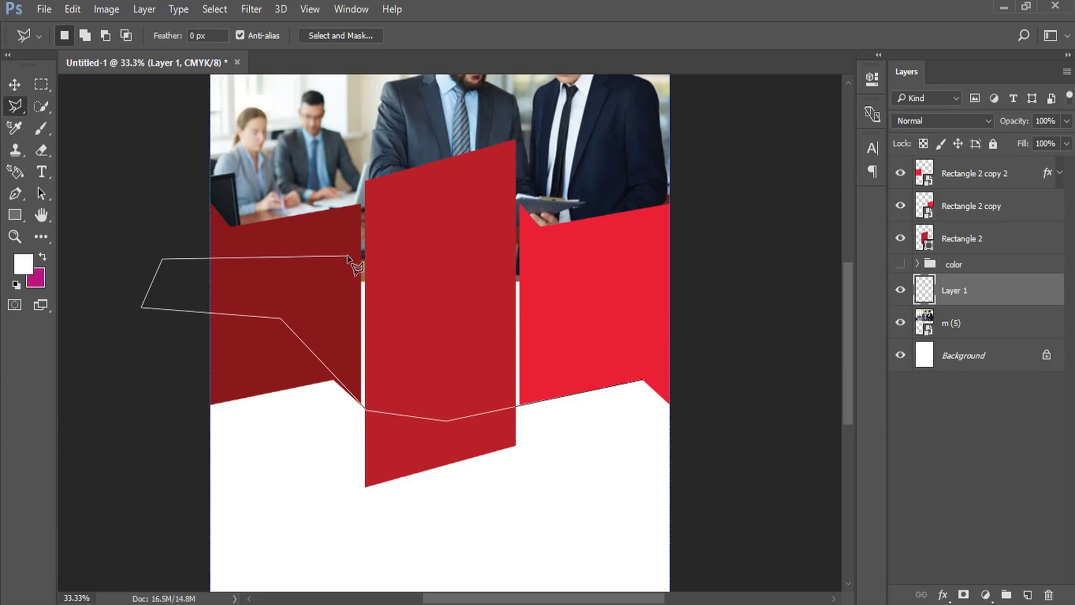
left_click(738, 275)
double_click(740, 280)
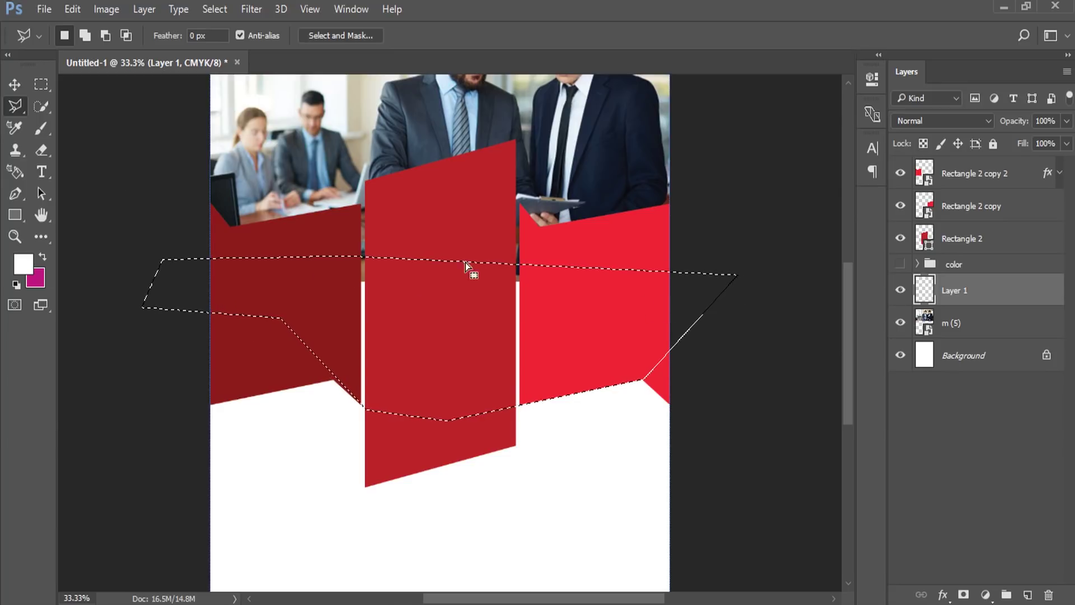
Sample dark navy from the photo, Paint Bucket fill the selection, and deselect.
key("i")
left_click(23, 263)
left_click(605, 203)
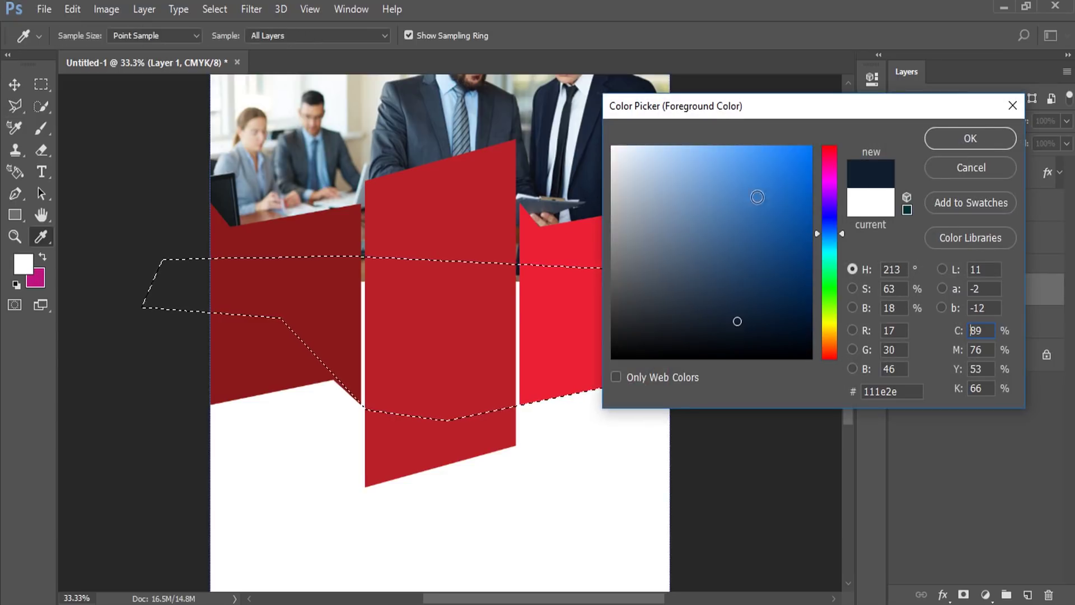
left_click(975, 138)
key("l")
left_click(40, 238)
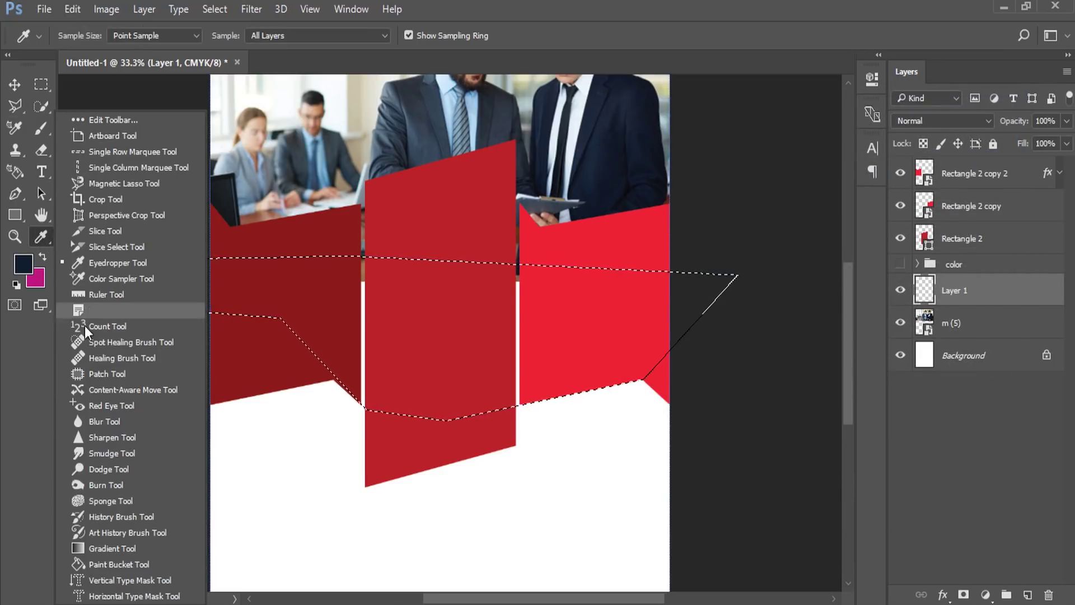
left_click(94, 565)
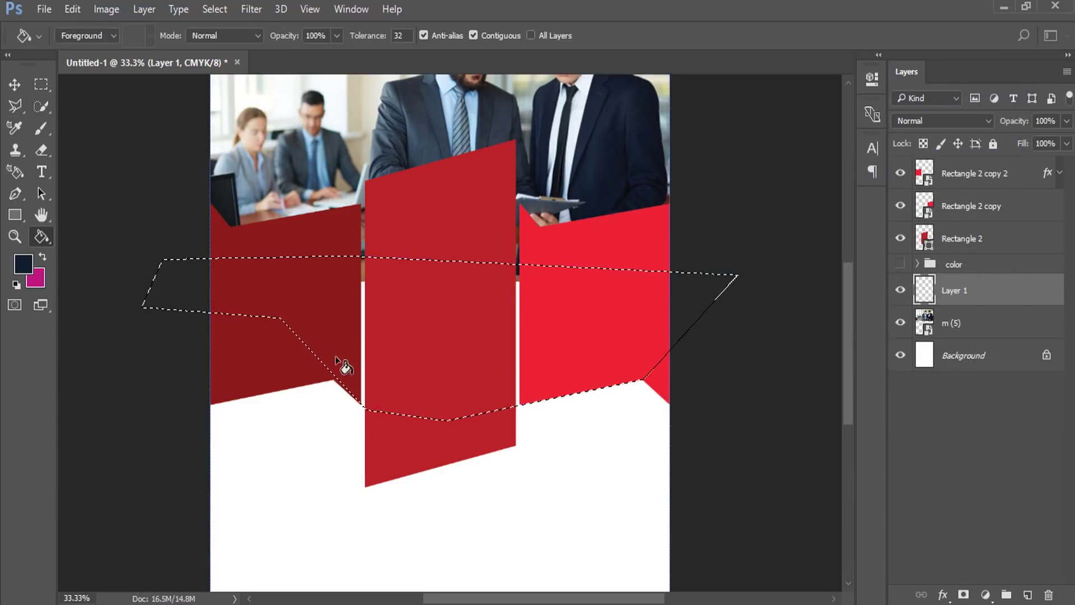
left_click(367, 321)
key("ctrl+d")
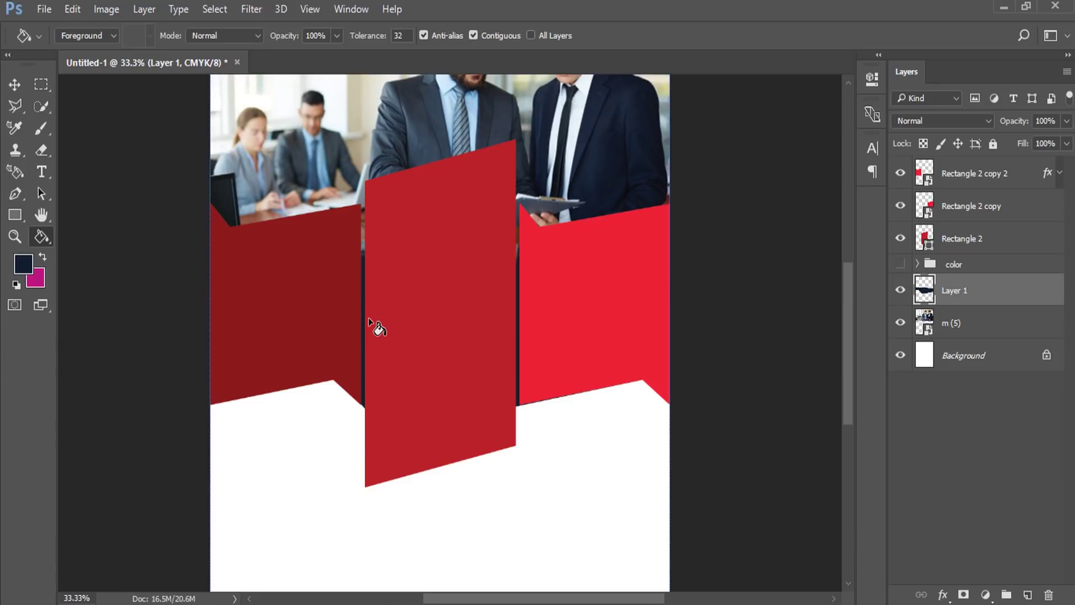
Add a new layer, set the foreground to medium grey, and select the Paint Bucket.
scroll(403, 332, "up", 5)
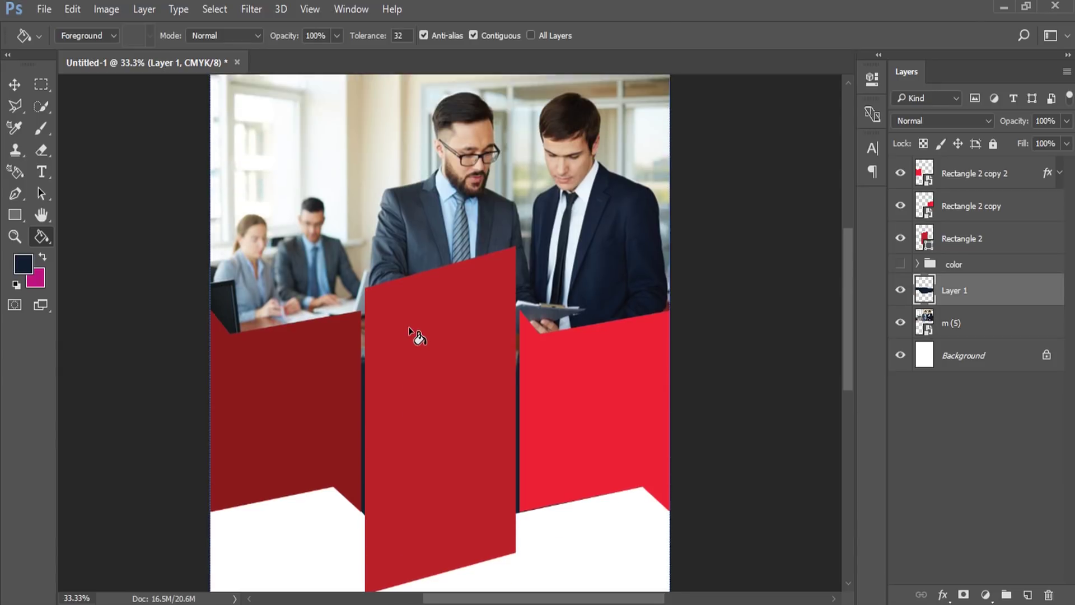
left_click(1028, 594)
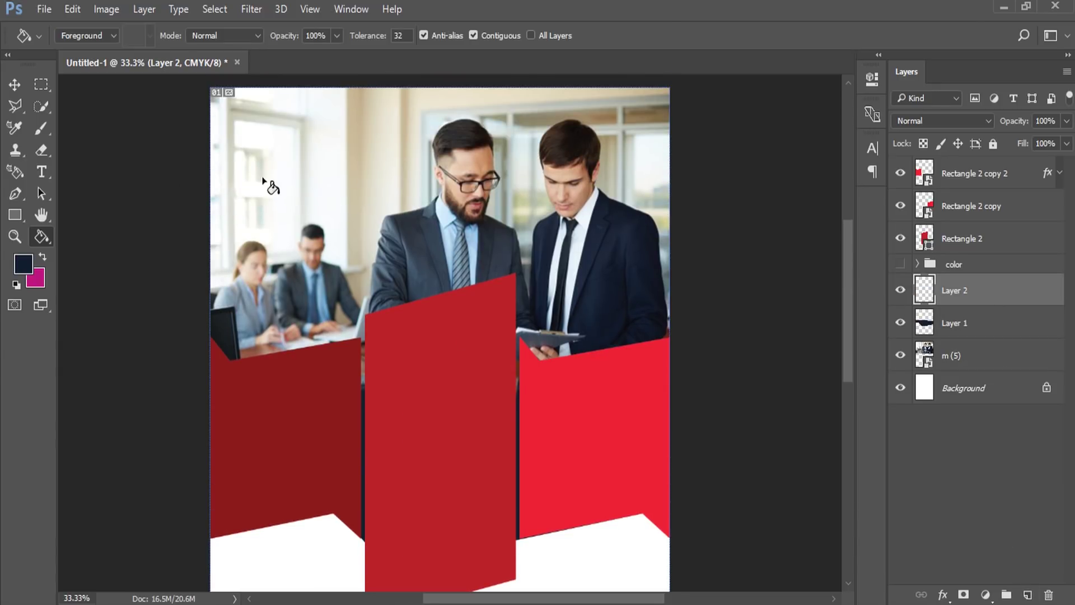
left_click(23, 264)
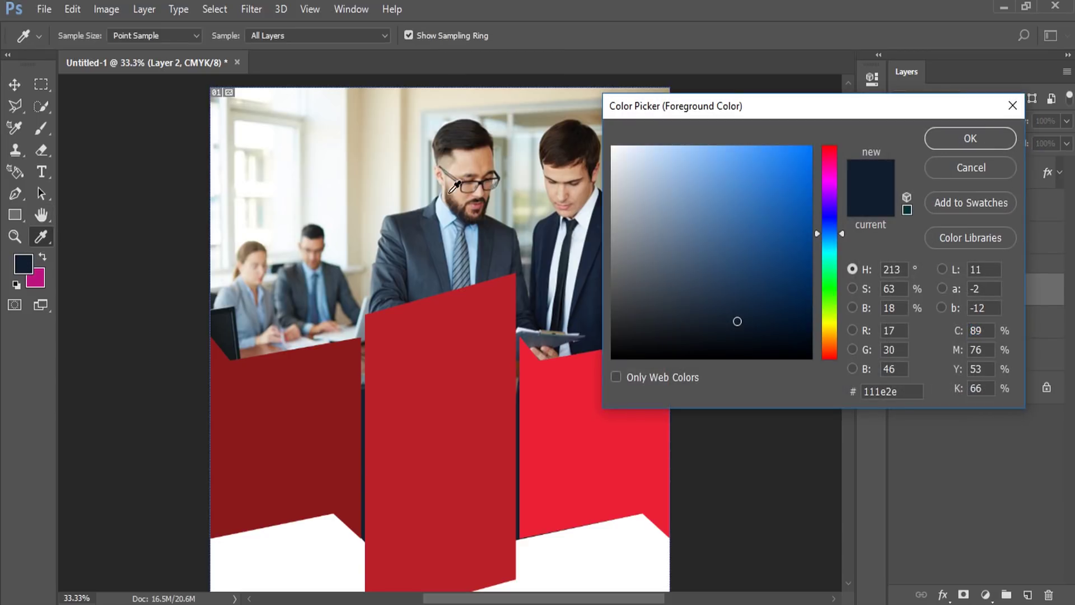
left_click(618, 278)
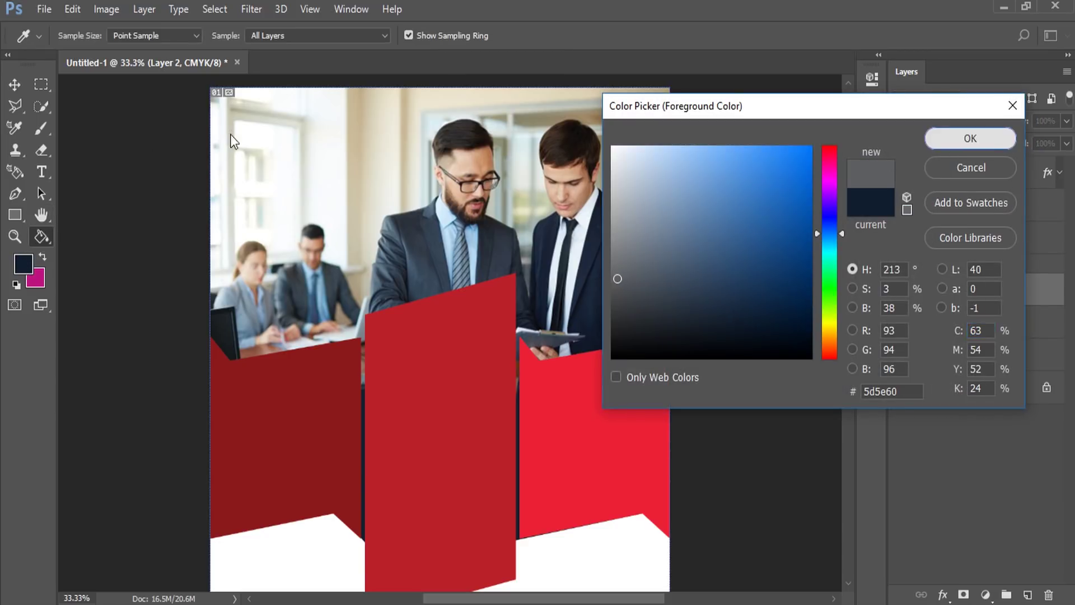
left_click(971, 138)
key("g")
right_click(40, 234)
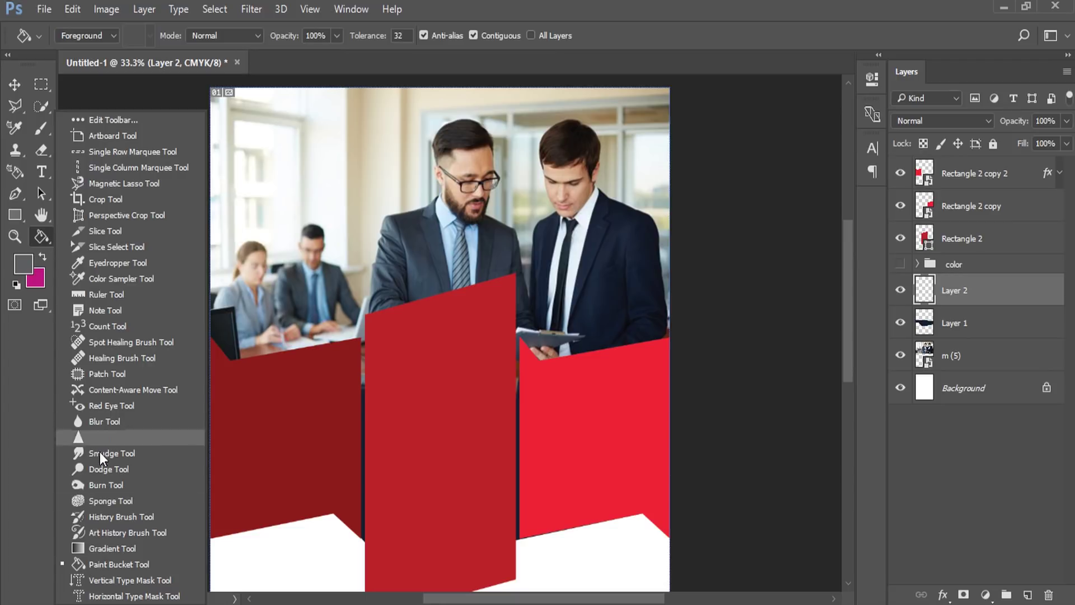
left_click(98, 562)
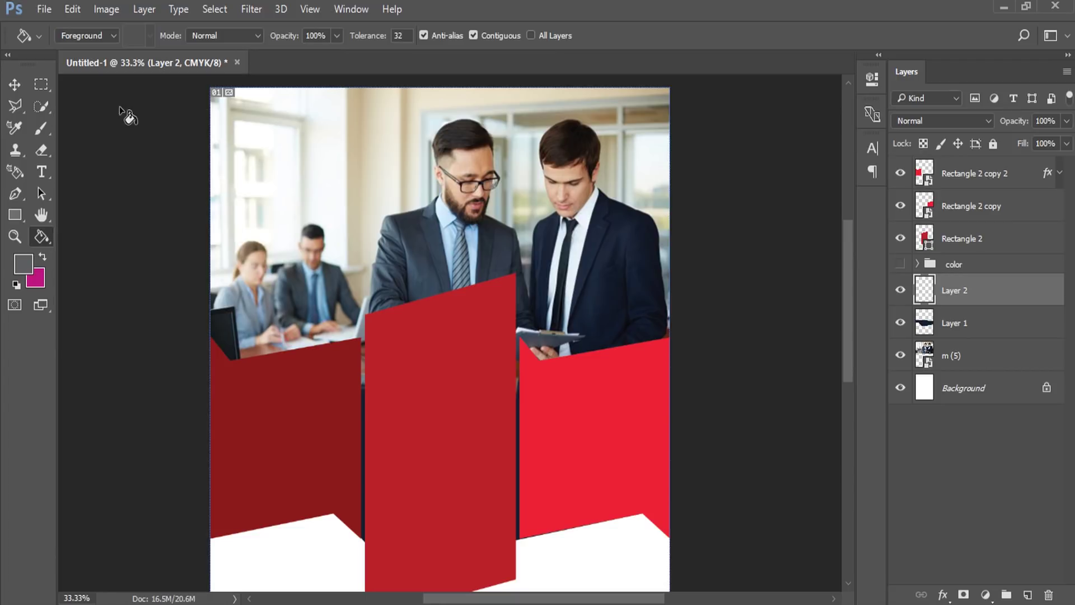
Select the flyer's upper area down to the panels and fill it with dark grey.
left_click(41, 85)
mouse_move(199, 85)
left_mouse_down()
mouse_move(723, 407)
mouse_move(724, 394)
left_mouse_up()
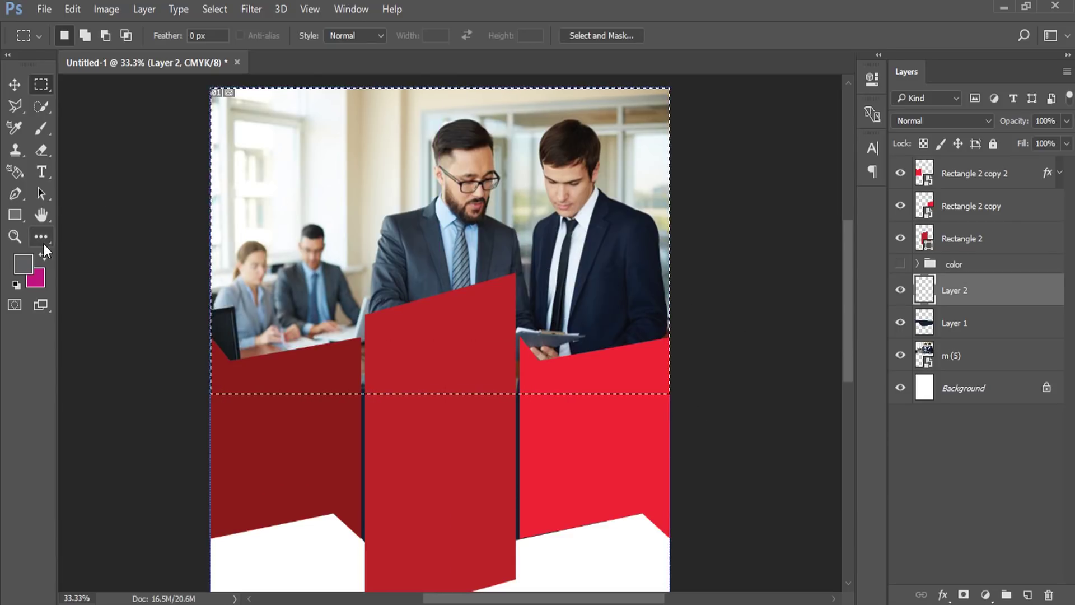
left_click(44, 243)
left_click(102, 546)
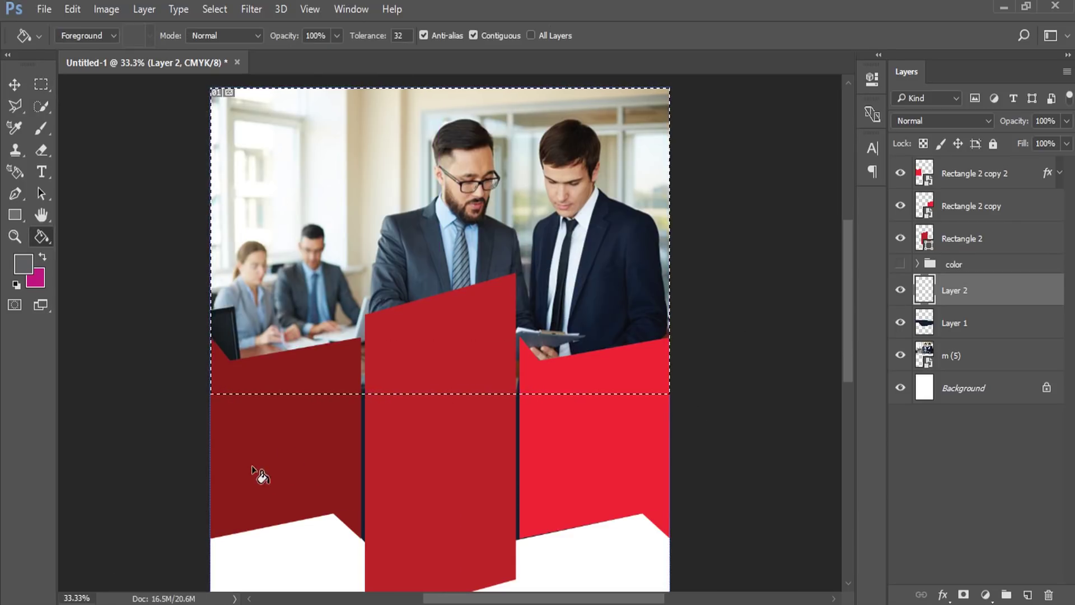
left_click(444, 226)
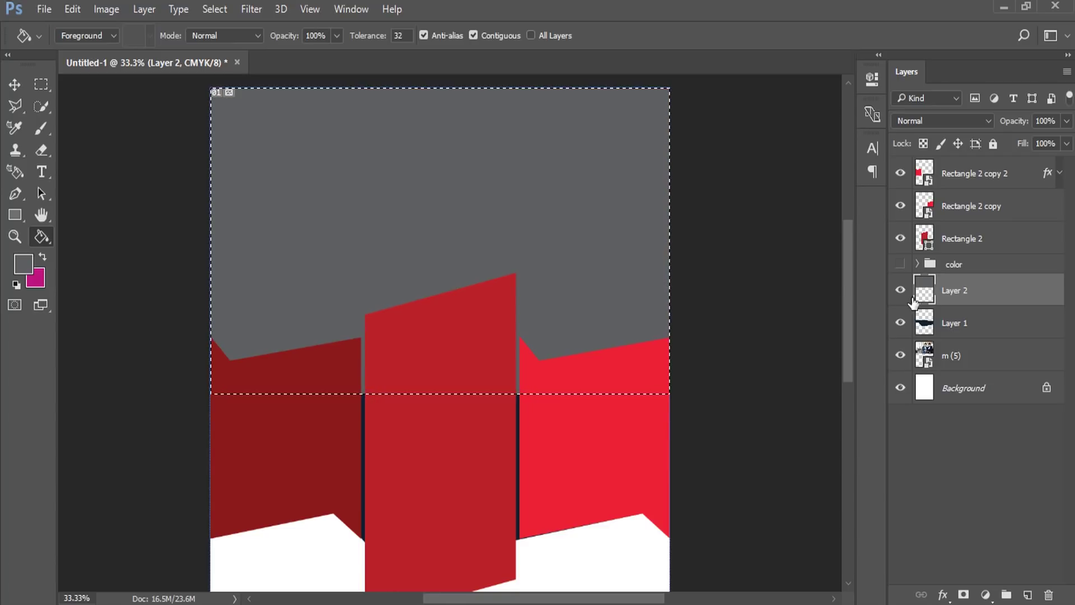
left_click(23, 264)
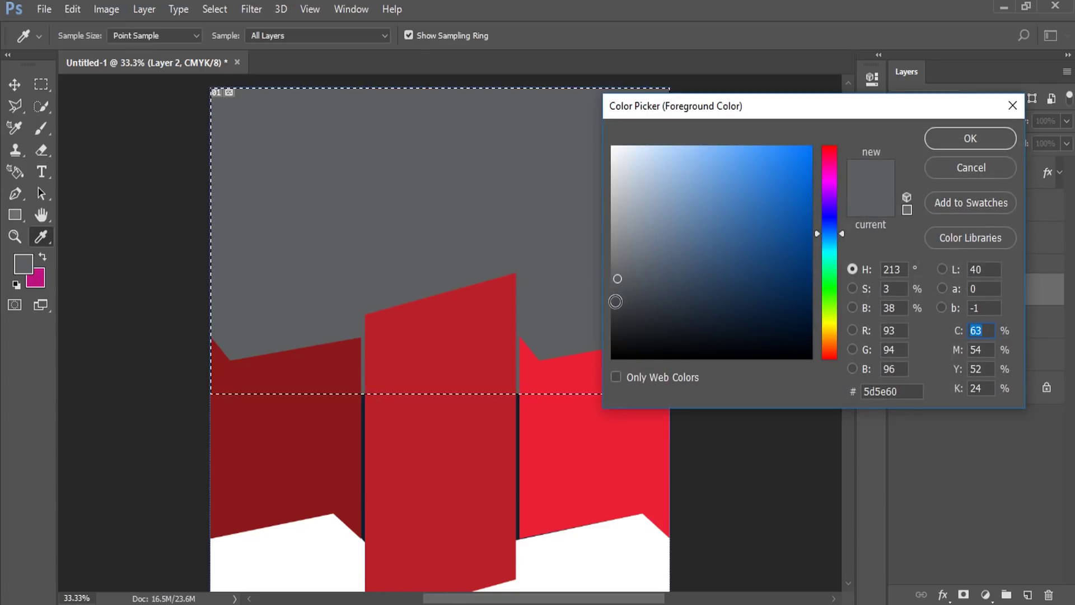
left_click(615, 301)
key("Return")
left_click(558, 235)
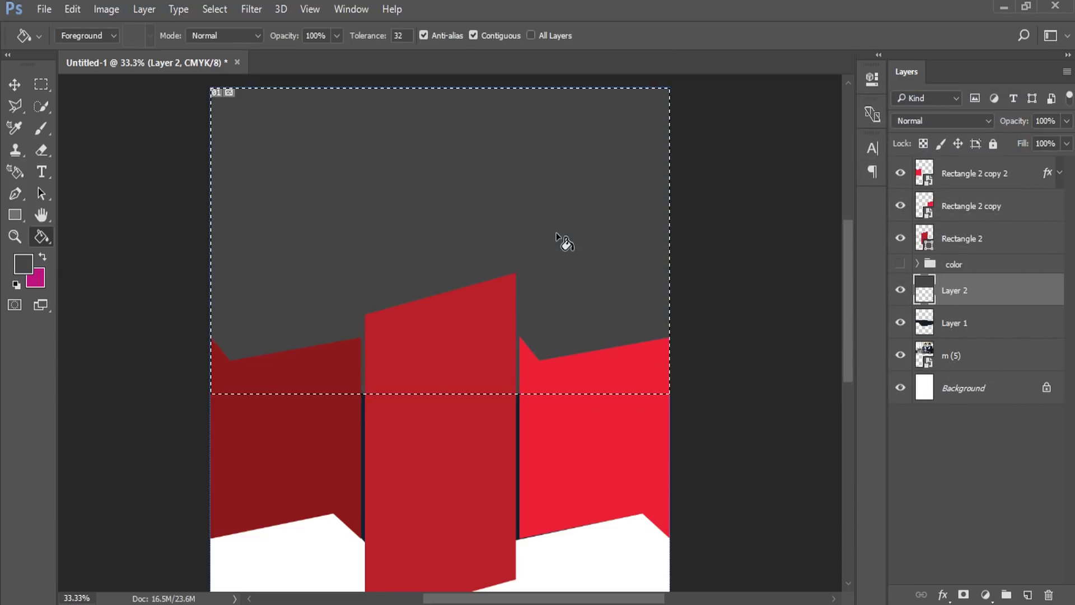
Deselect and set the grey layer to Multiply at about 78% opacity.
left_click(214, 9)
left_click(227, 43)
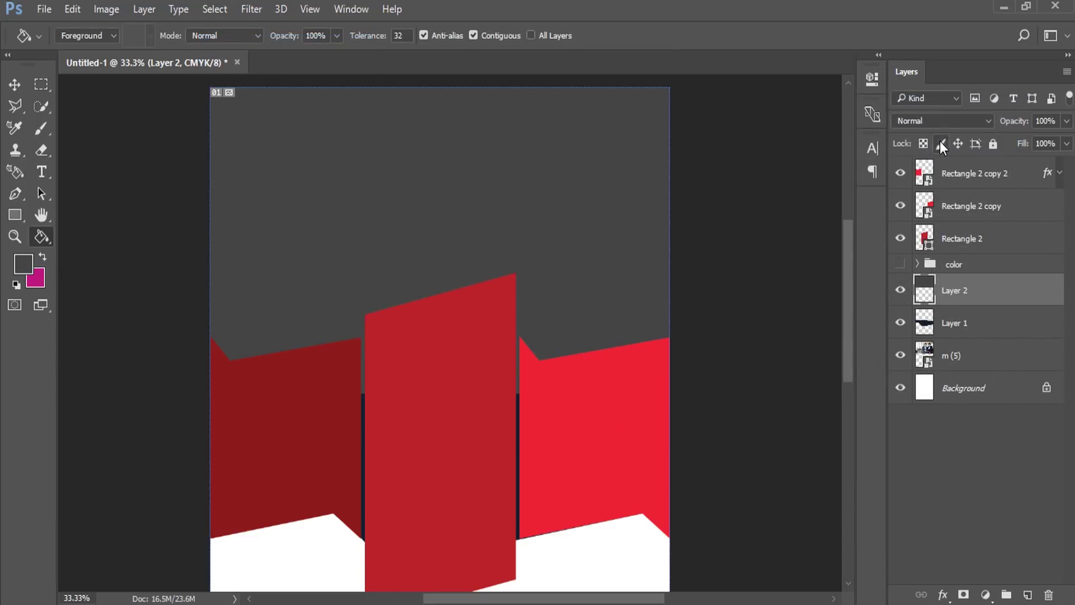
left_click(943, 119)
left_click(922, 190)
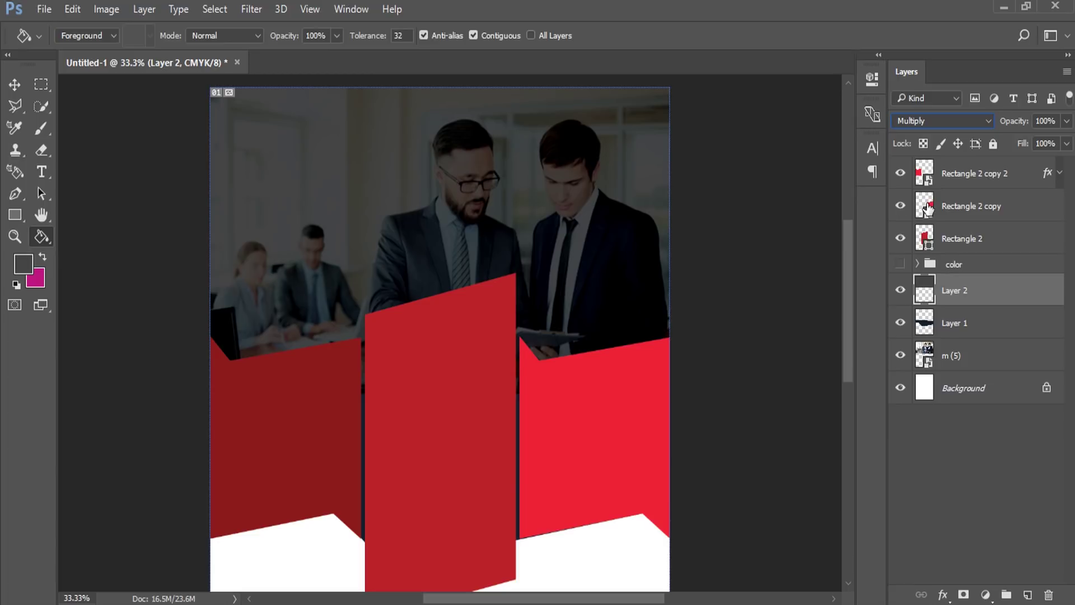
left_click(1067, 121)
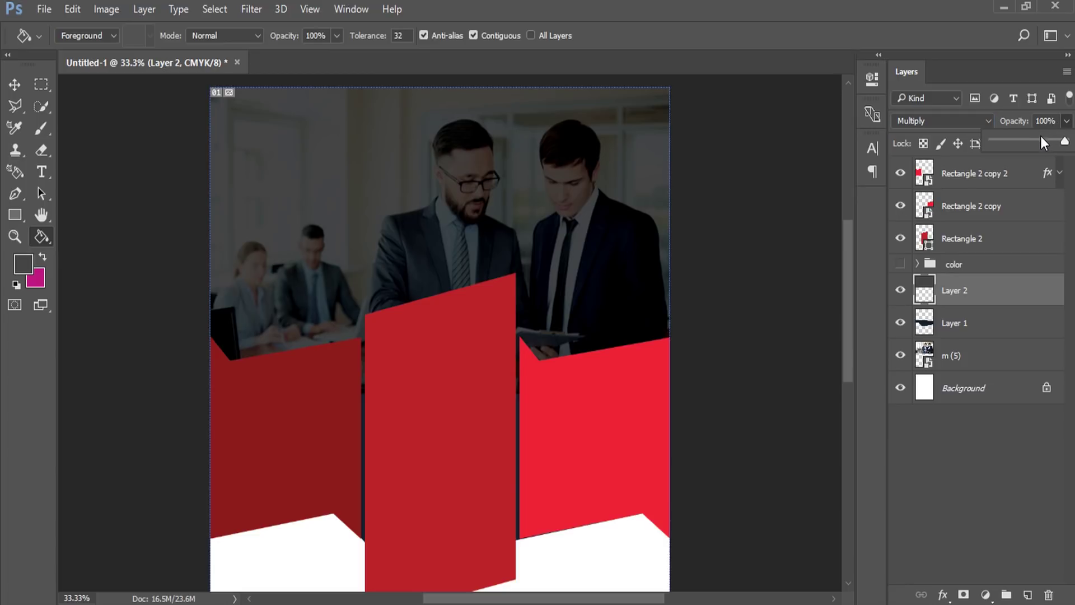
left_click(1040, 140)
left_click_drag(1044, 140, 1045, 140)
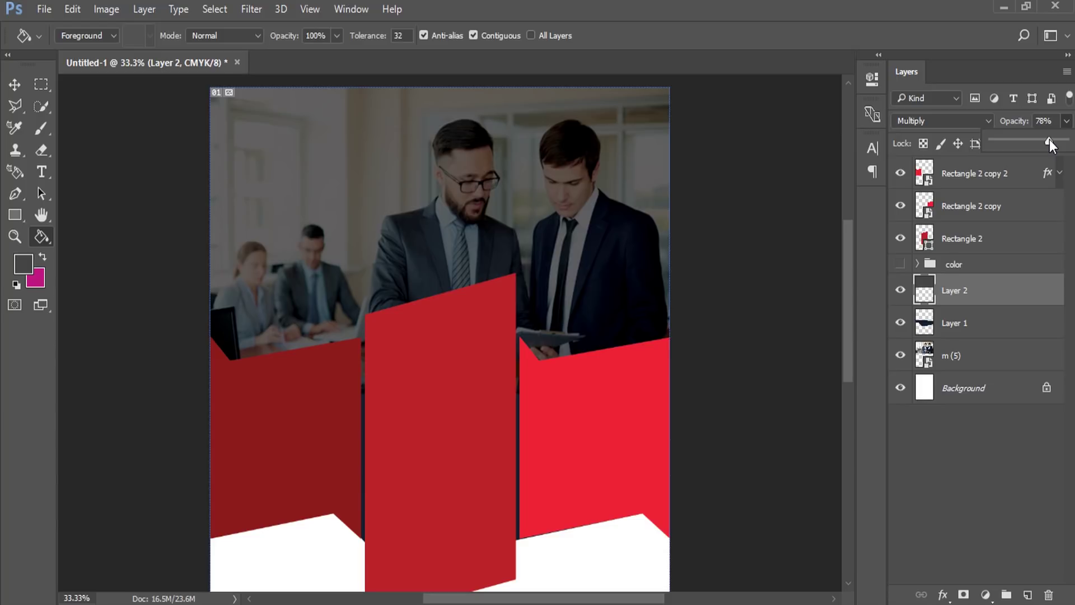
Fit the whole flyer on screen, then zoom in on the upper photo area.
left_click(298, 9)
left_click(422, 163)
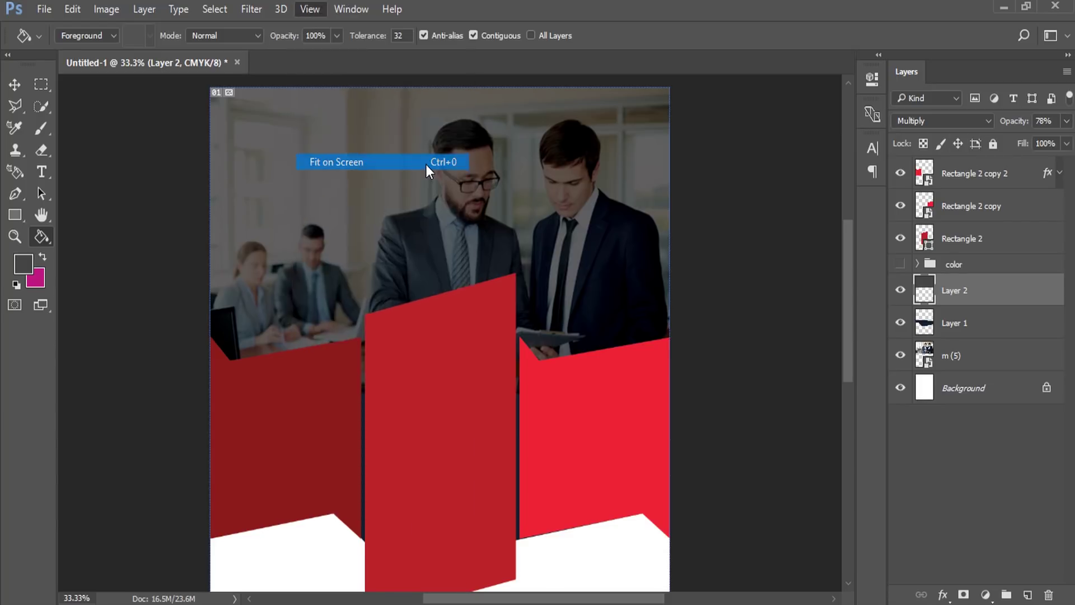
left_click(15, 236)
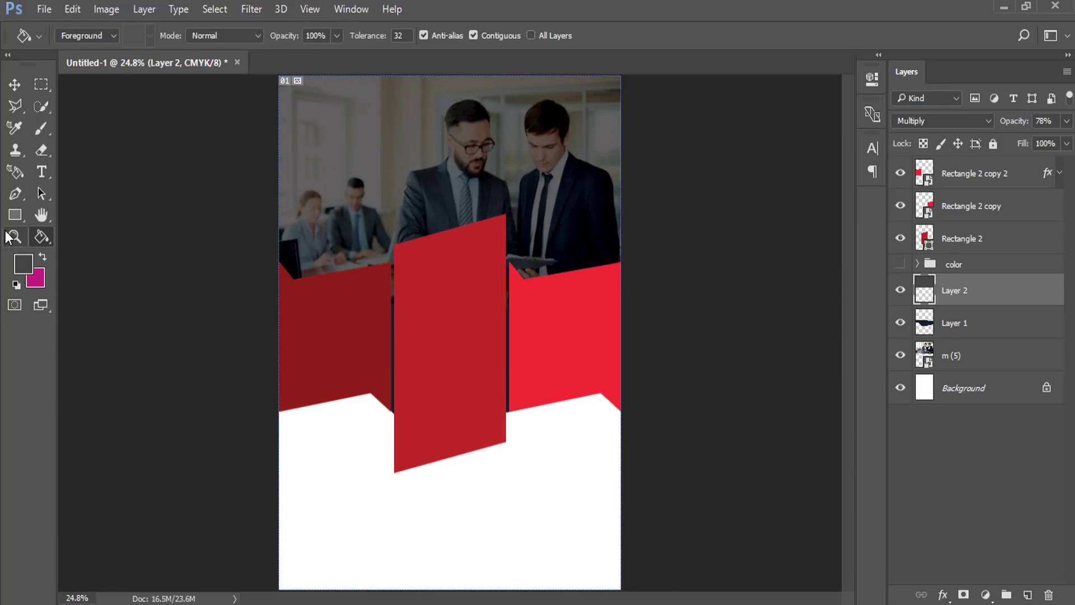
left_click(356, 304)
left_click(465, 273)
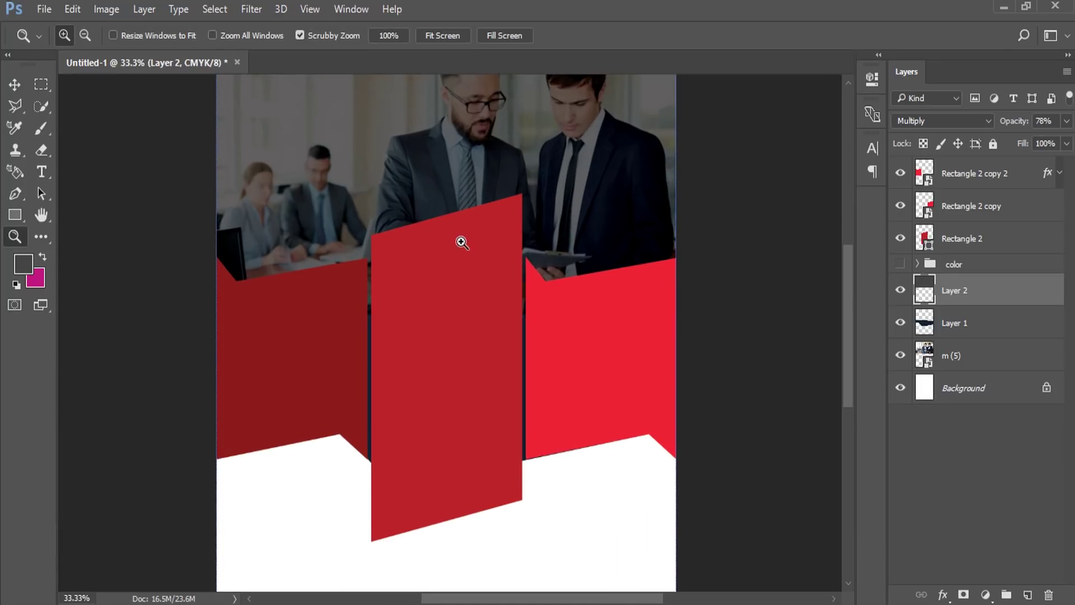
left_click(427, 220)
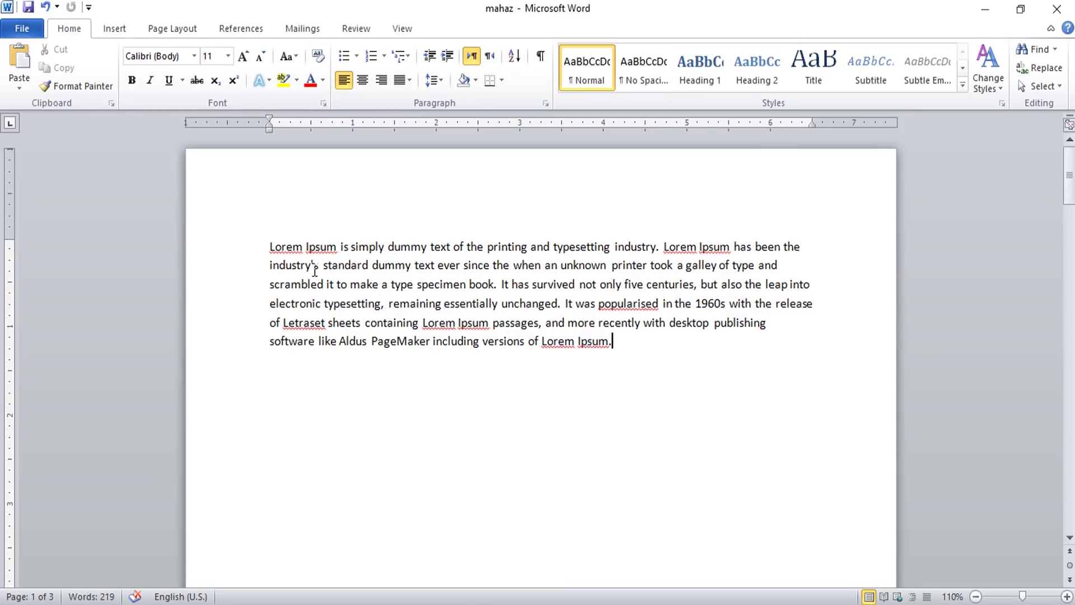
Copy the opening three Lorem Ipsum sentences from the Word document.
mouse_move(269, 247)
left_mouse_down()
mouse_move(455, 247)
mouse_move(494, 280)
left_mouse_up()
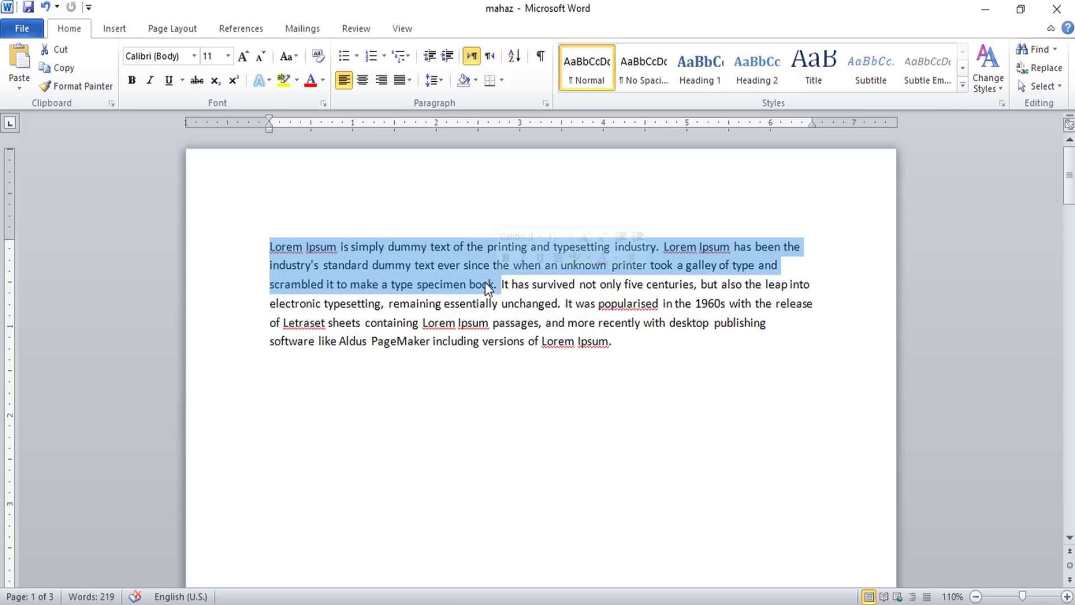
right_click(519, 308)
left_click(525, 312)
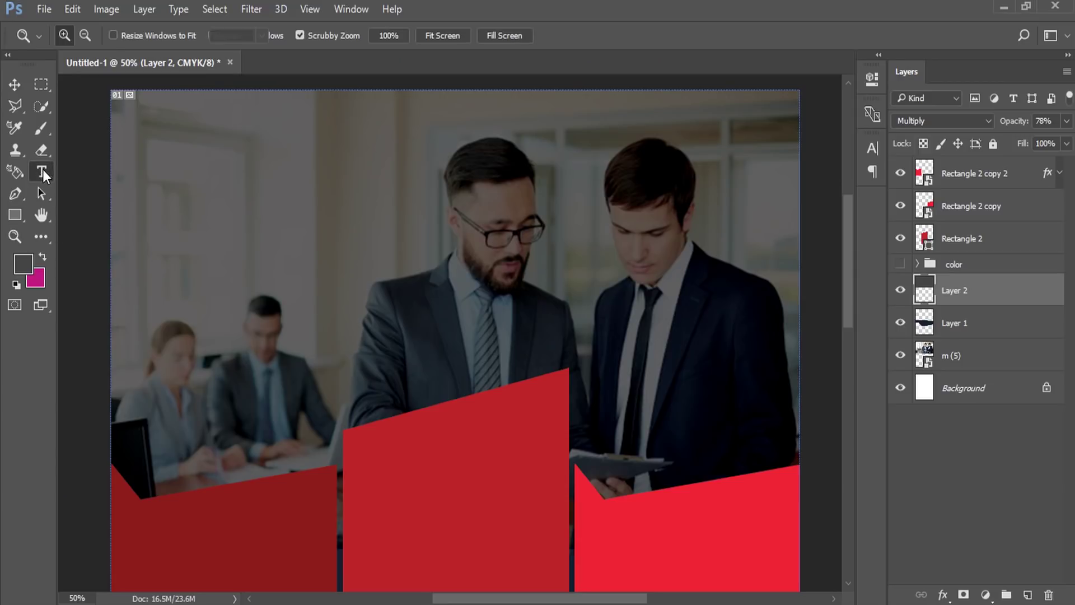
Draw a paragraph text box across the photo, set to Arial Regular 12 pt.
left_click(41, 172)
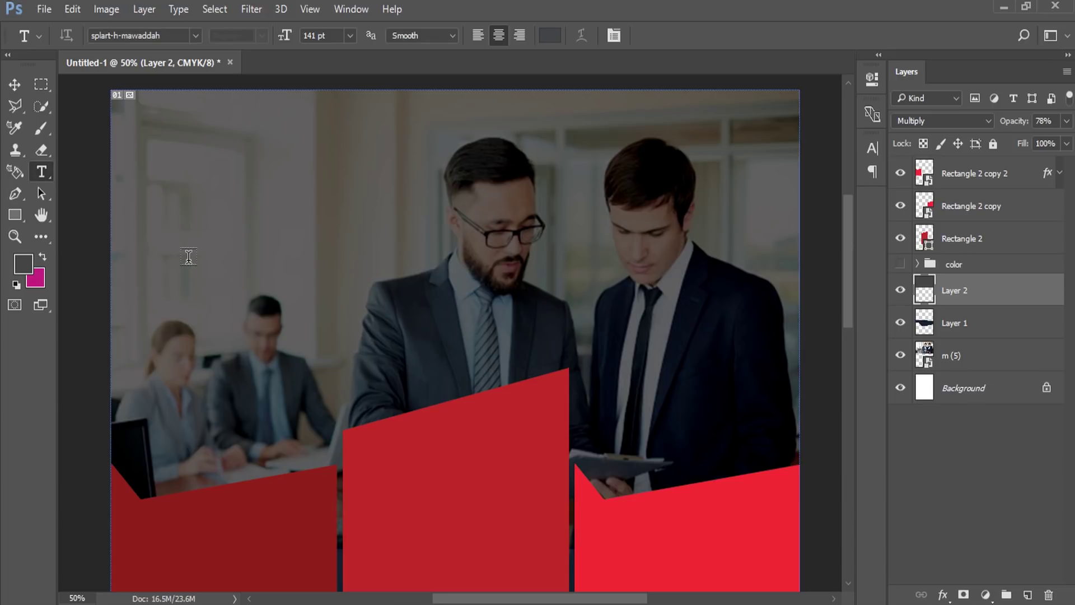
left_click_drag(190, 262, 758, 333)
left_click(350, 35)
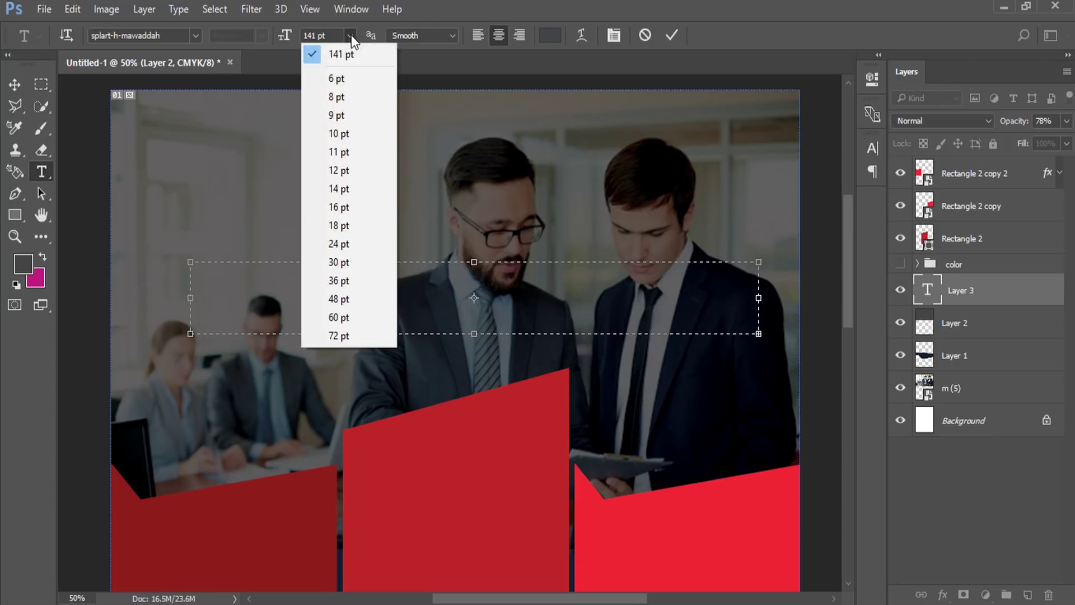
left_click(339, 170)
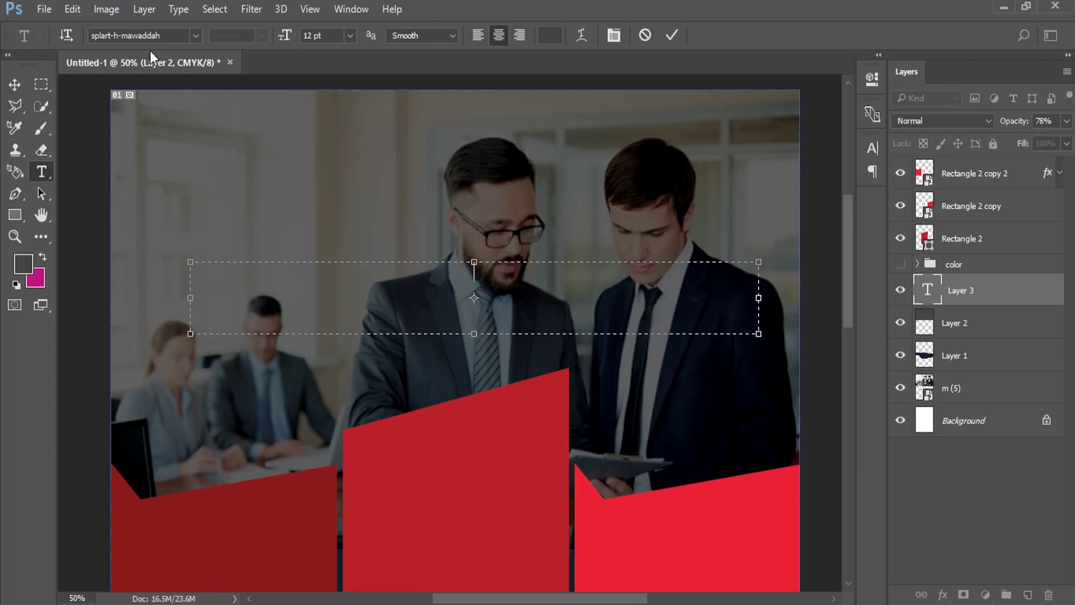
left_click(156, 35)
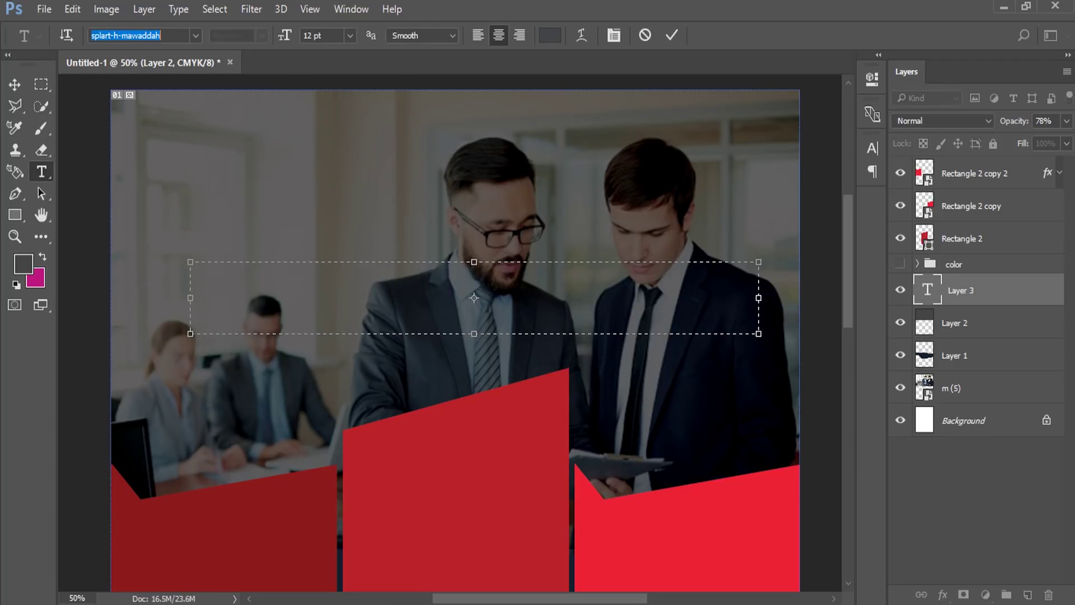
type("ar")
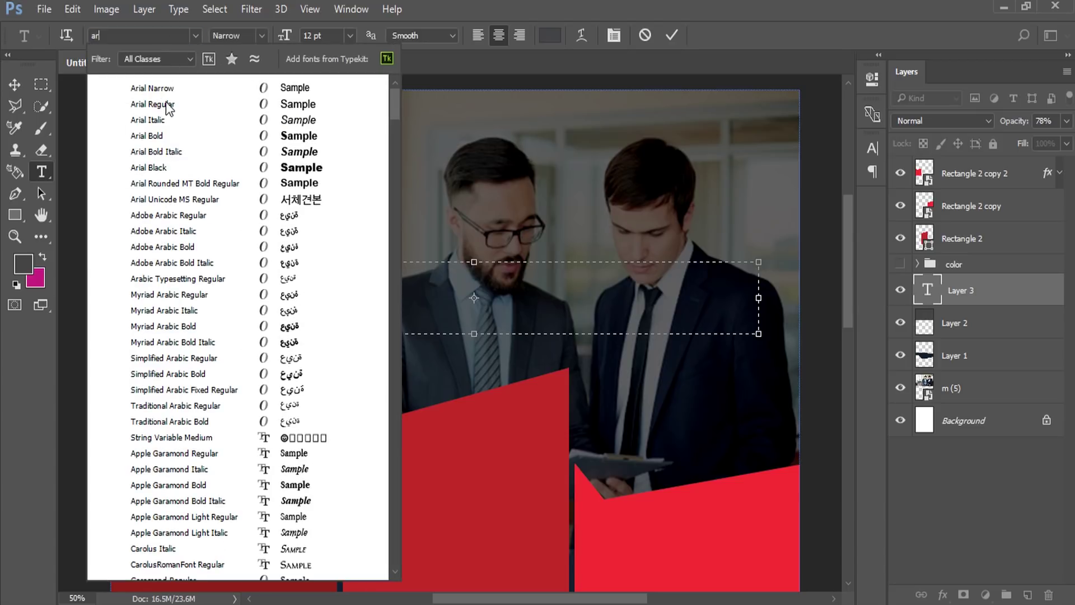
left_click(169, 107)
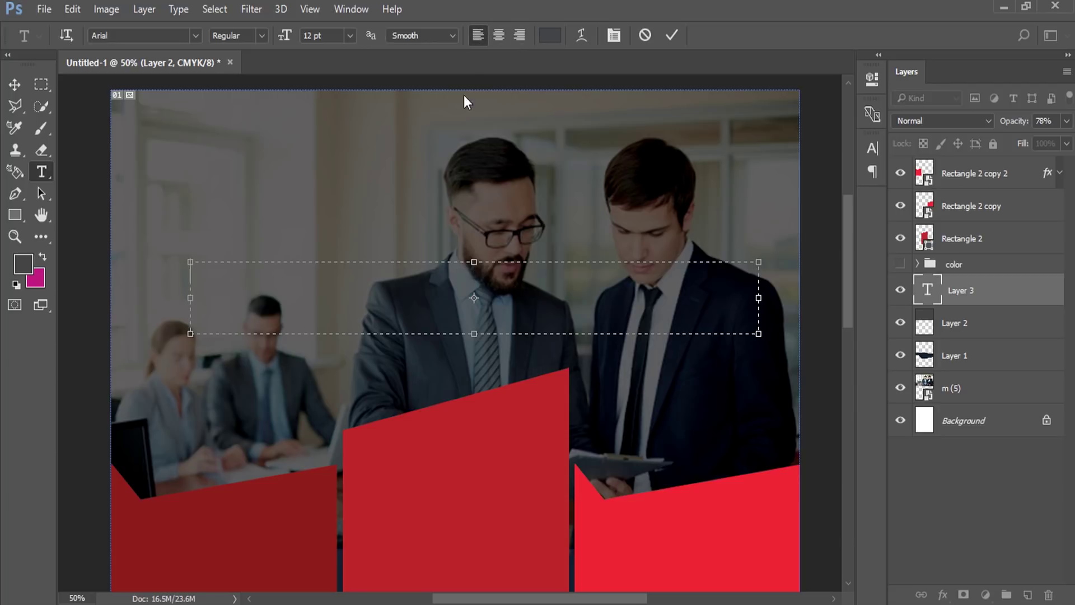
Paste the Lorem Ipsum text into the box and set its line spacing to Auto.
right_click(458, 284)
left_click(481, 308)
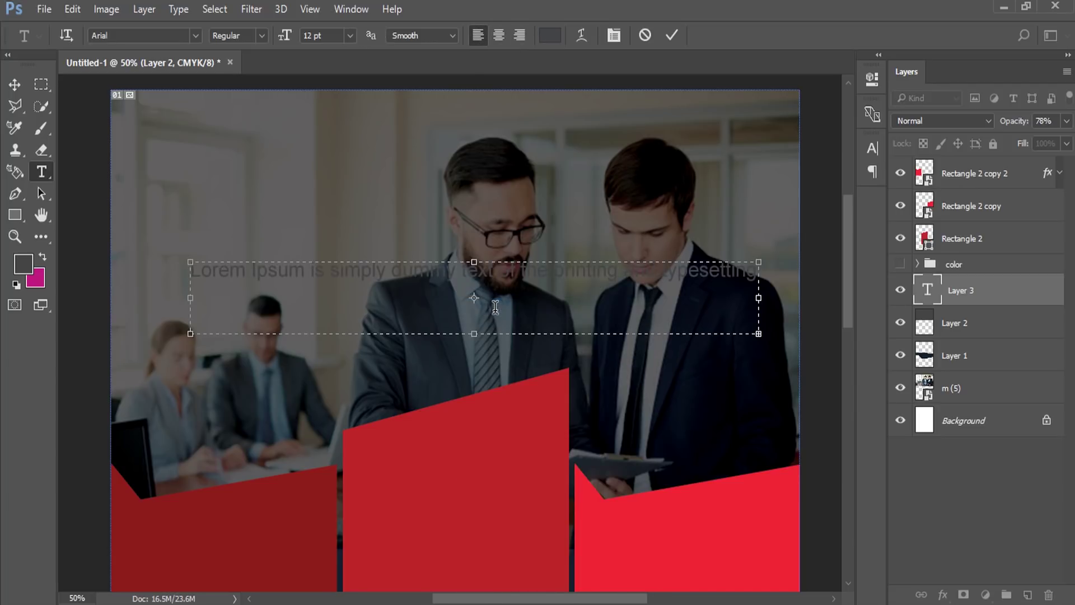
triple_click(497, 292)
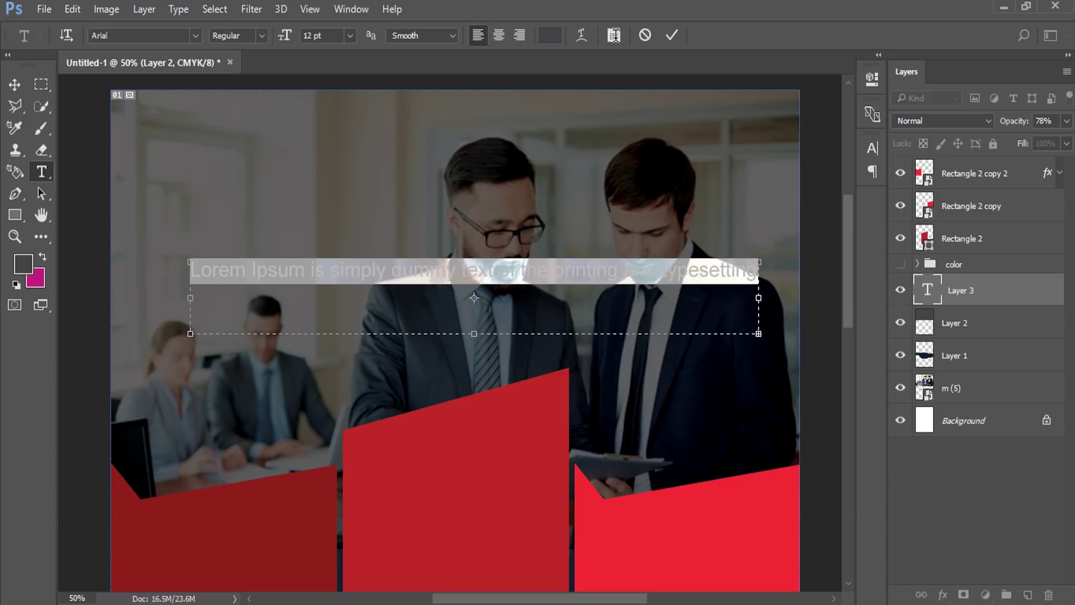
left_click(619, 37)
left_click(822, 193)
left_click(842, 194)
left_click(842, 208)
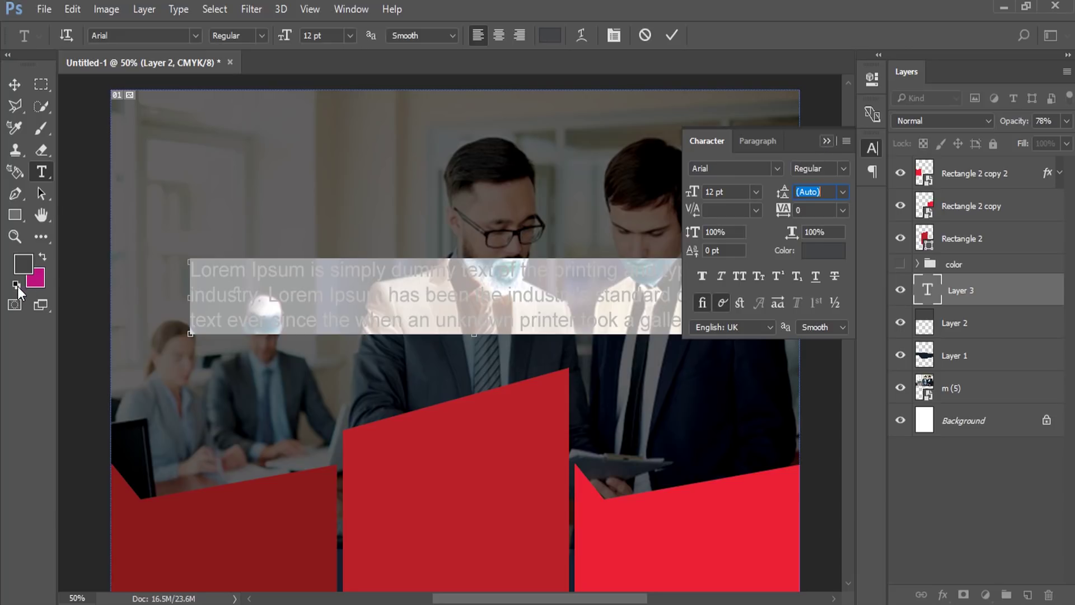
left_click(826, 141)
Make the paragraph white, enlarge the box to show all lines, and set it to 10 pt.
left_click(43, 256)
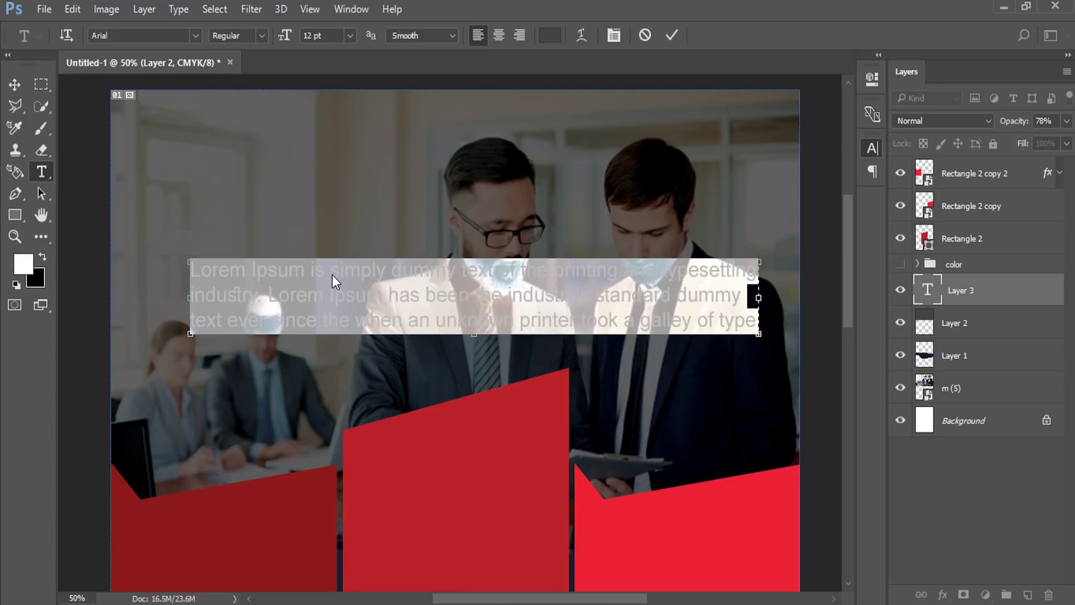
type("11")
left_click(614, 35)
left_click_drag(474, 333, 476, 358)
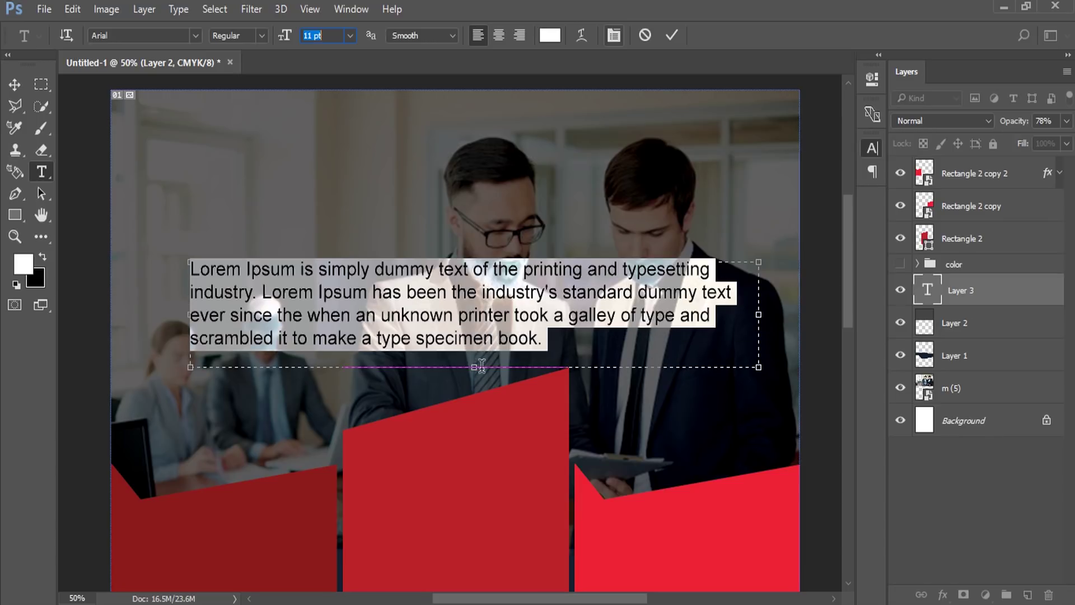
left_click(14, 85)
double_click(927, 290)
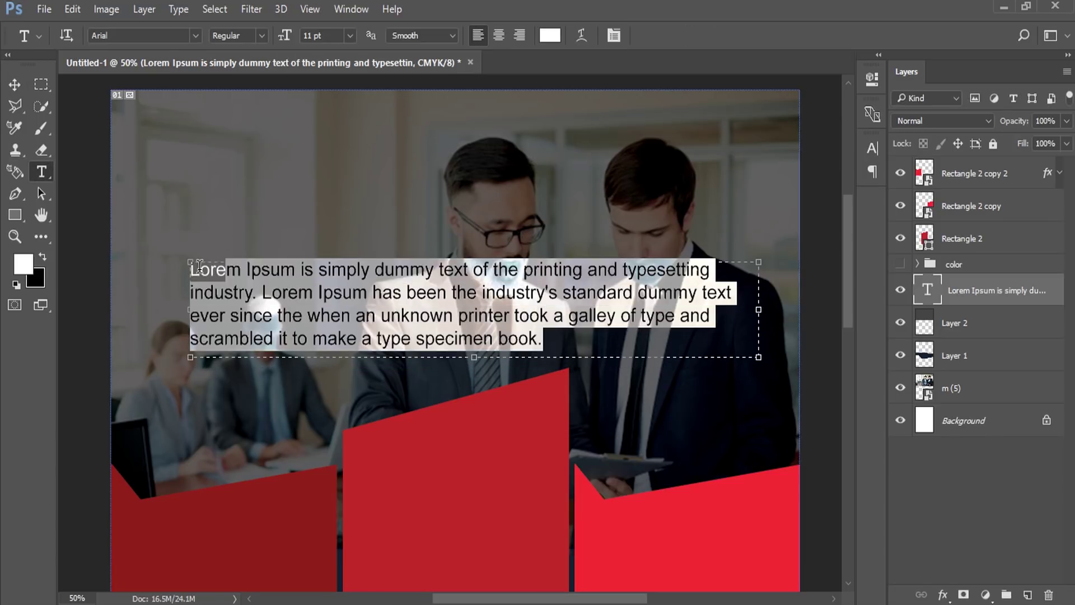
left_click(322, 35)
type("10")
key("Return")
left_click(15, 85)
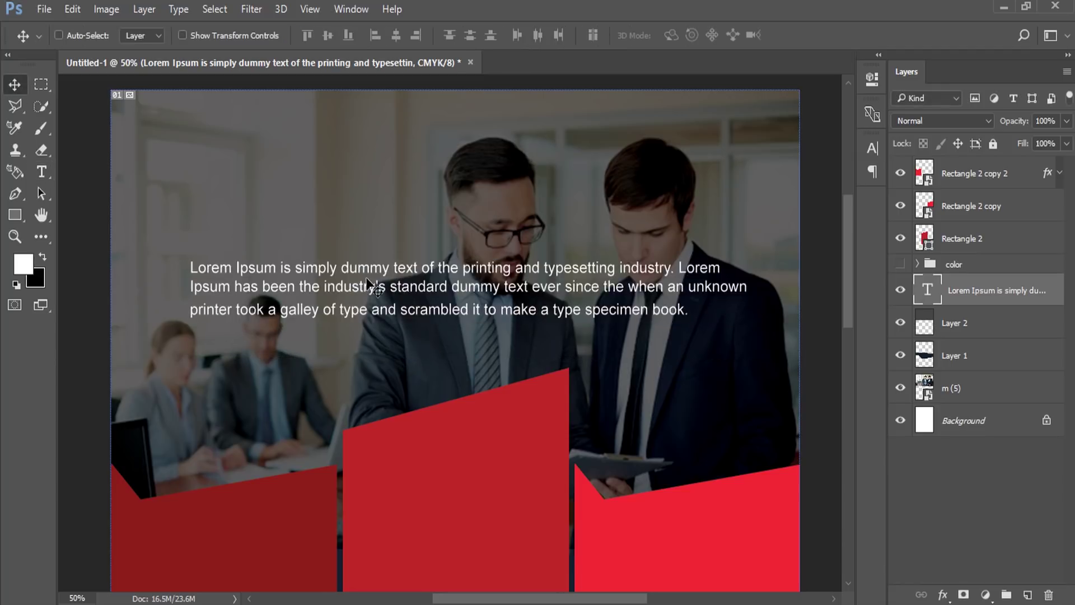
Widen the paragraph's leading in the Character panel and commit the text.
double_click(297, 305)
key("ctrl+a")
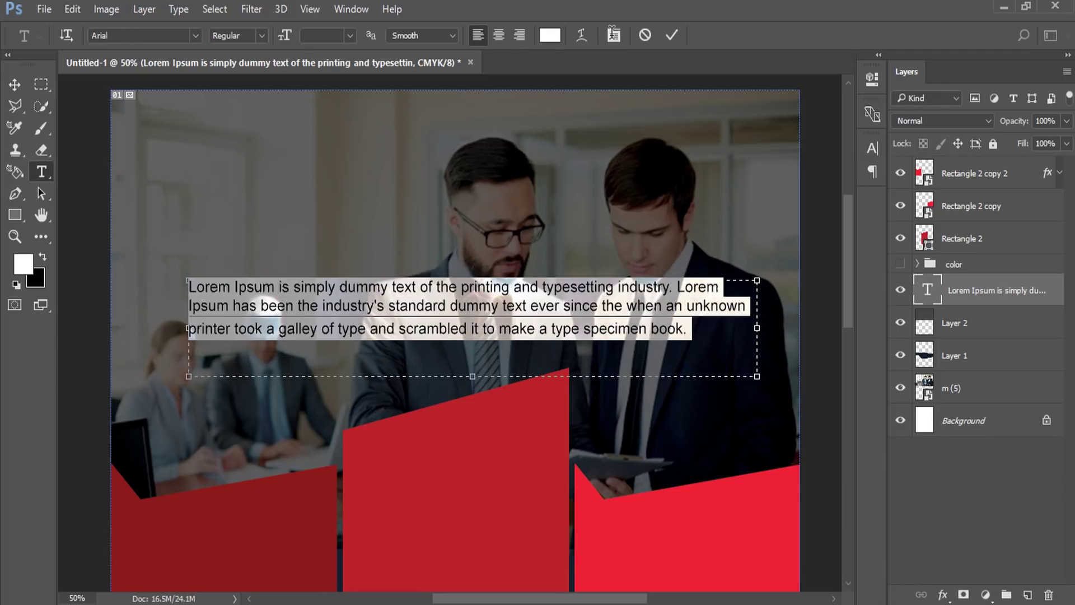
left_click(614, 35)
left_click_drag(777, 190, 787, 182)
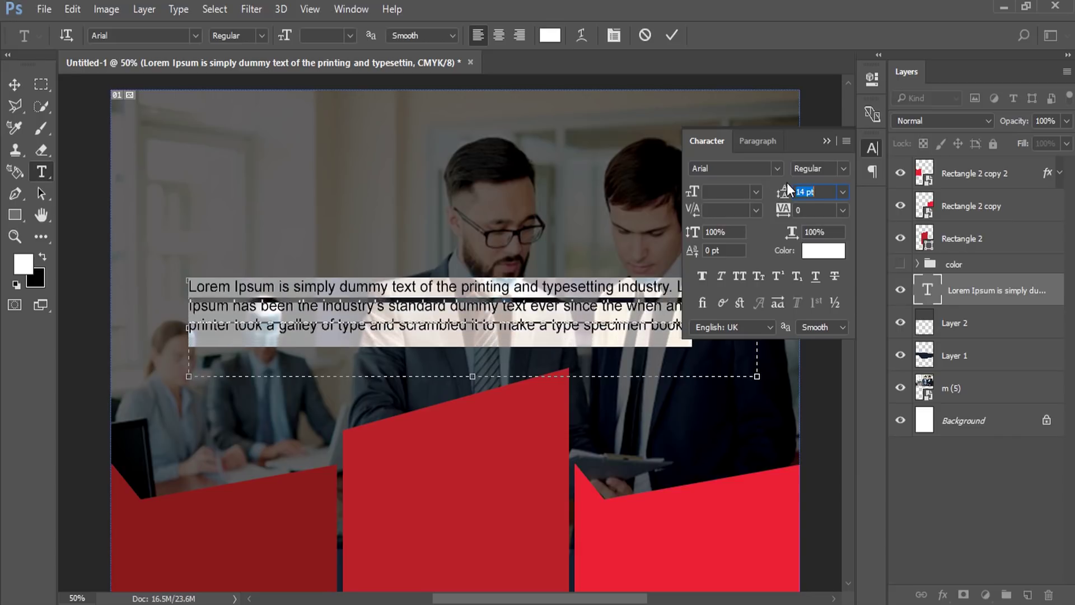
left_click(827, 140)
key("ctrl+Return")
key("v")
Copy the phrase 'containing Lorem Ipsum passages' from Word and return to Photoshop.
key("alt+Tab")
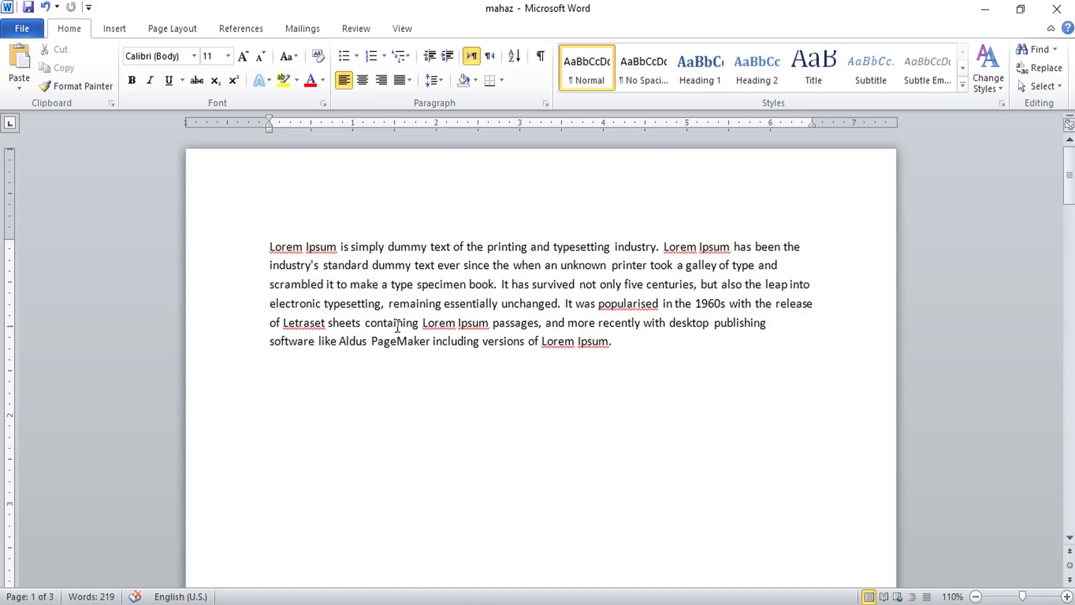
left_click_drag(365, 322, 539, 323)
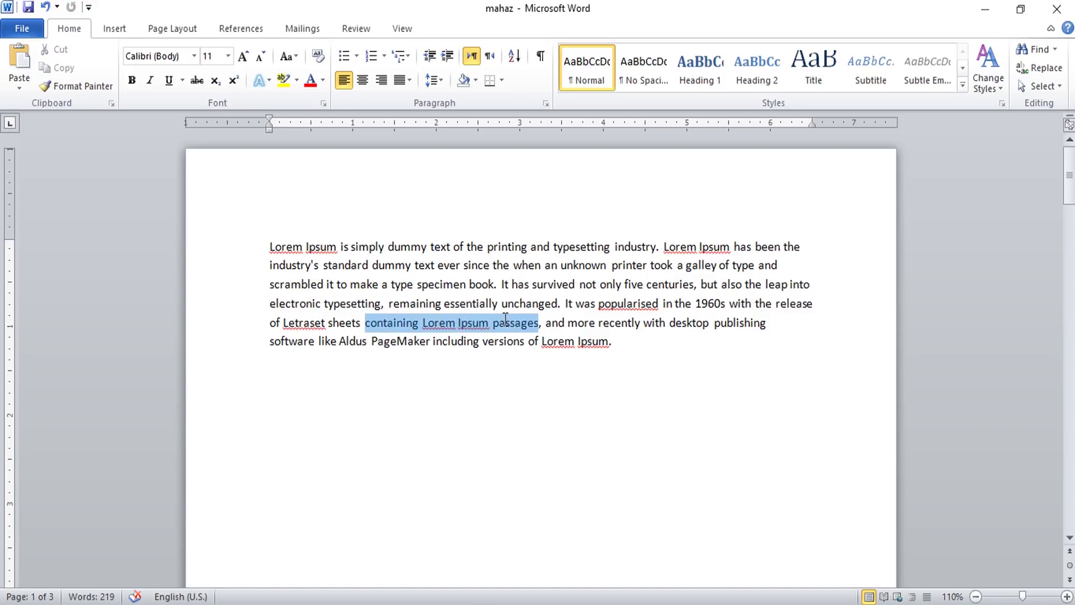
right_click(538, 339)
left_click(539, 348)
key("alt+Tab")
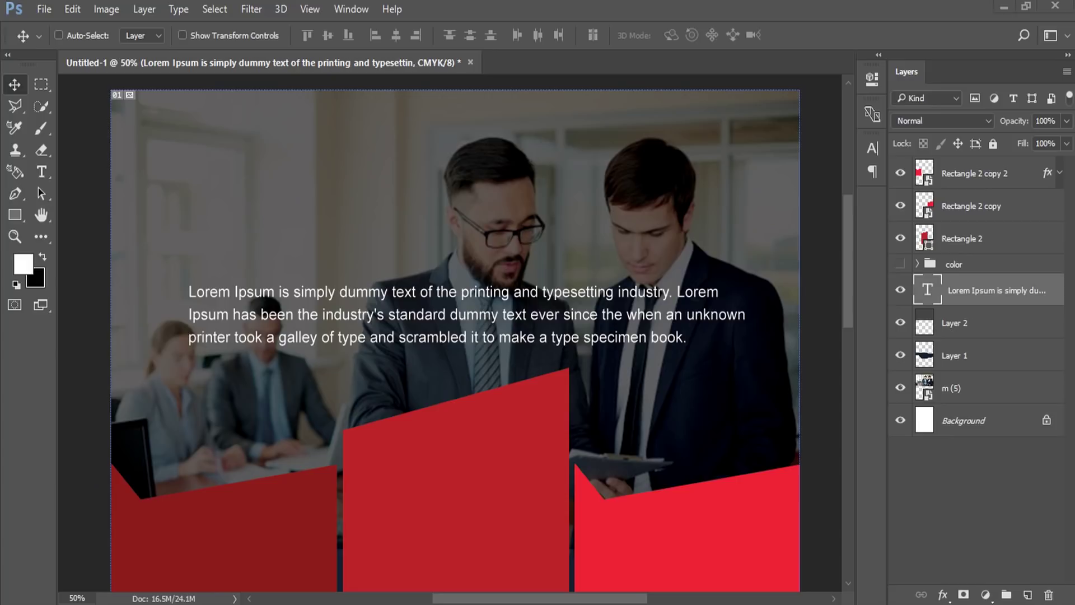
Paste the phrase into a new text box, splitting 'containing Lorem' large over 'Ipsum passages'.
left_click(37, 175)
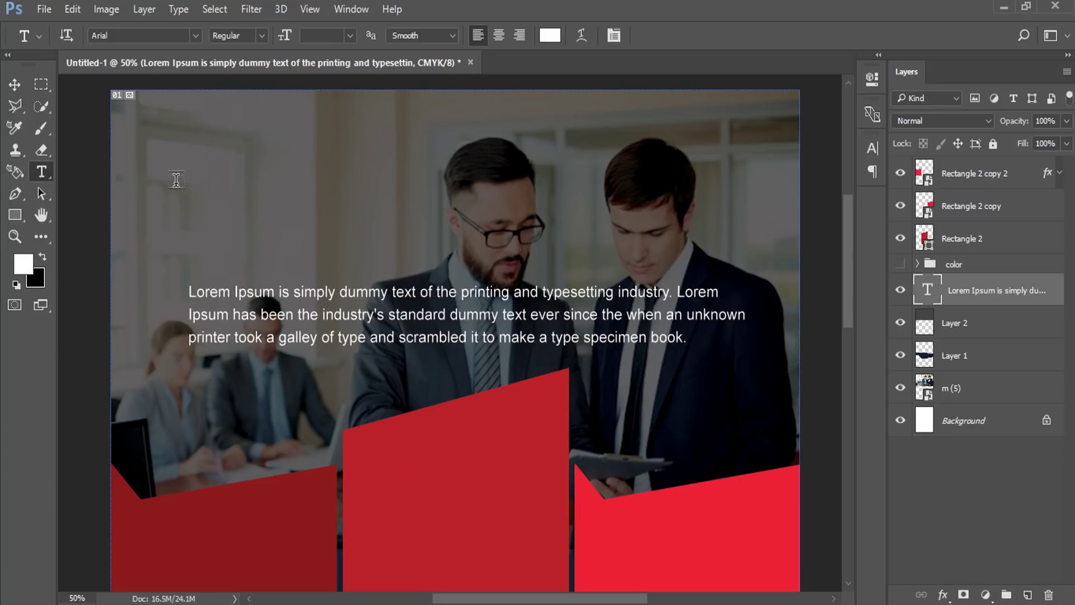
left_click_drag(192, 151, 668, 270)
right_click(321, 172)
left_click(369, 247)
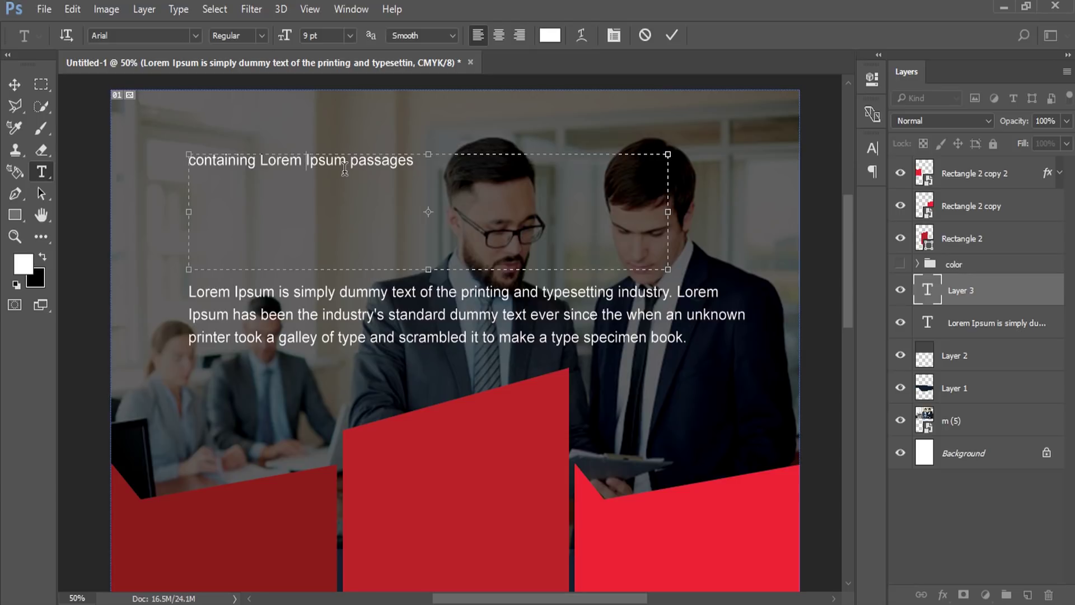
key("Return")
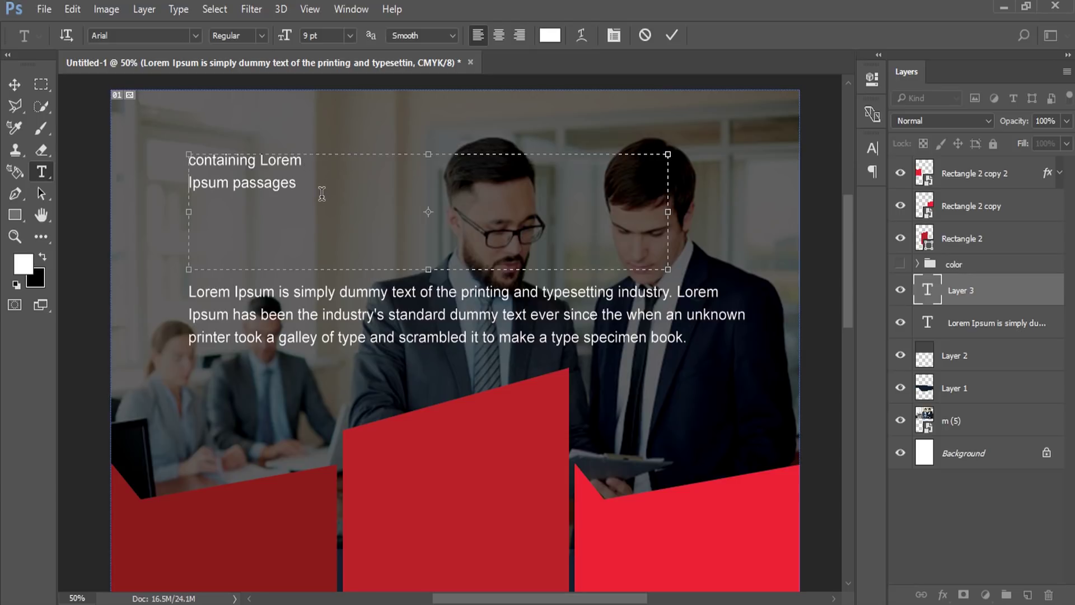
triple_click(265, 161)
mouse_move(286, 37)
left_mouse_down()
mouse_move(303, 39)
mouse_move(289, 34)
left_mouse_up()
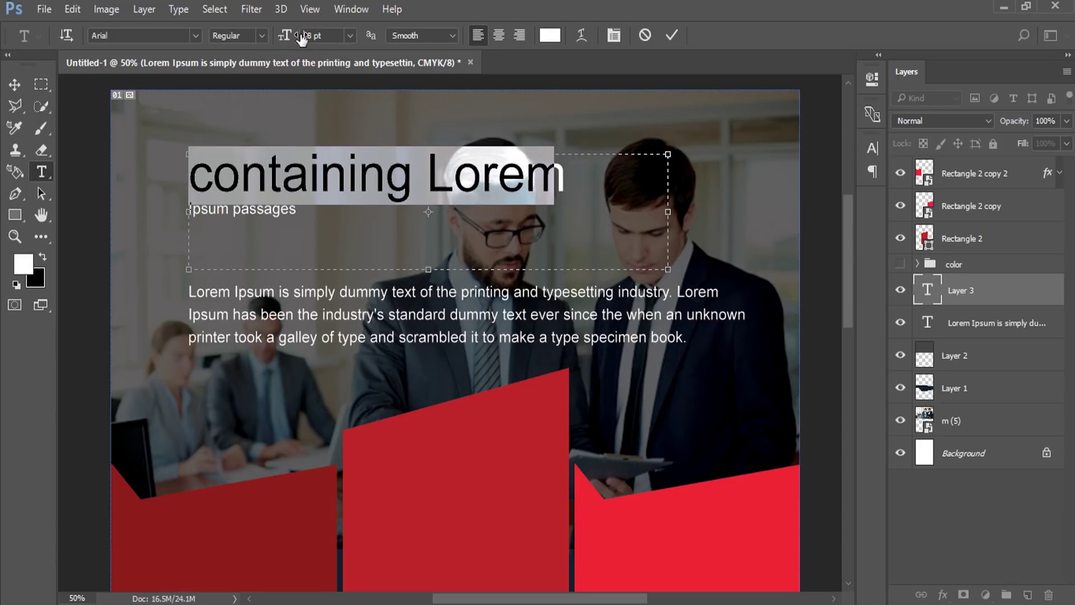
triple_click(210, 204)
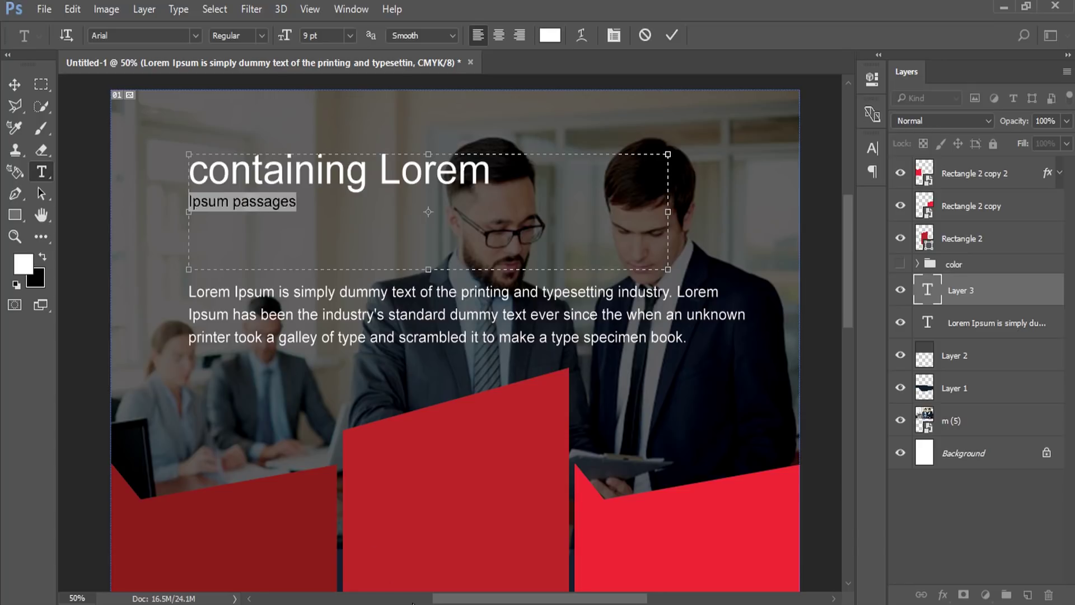
Copy the words 'and more recently with desktop' from the Word document.
key("alt+Tab")
left_click_drag(545, 324, 687, 329)
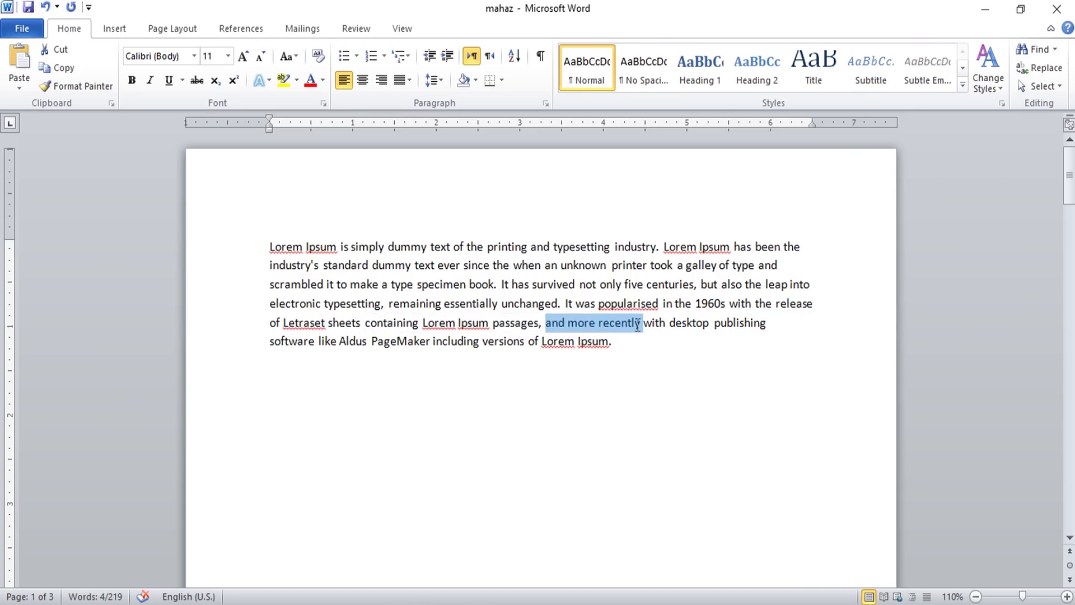
right_click(688, 330)
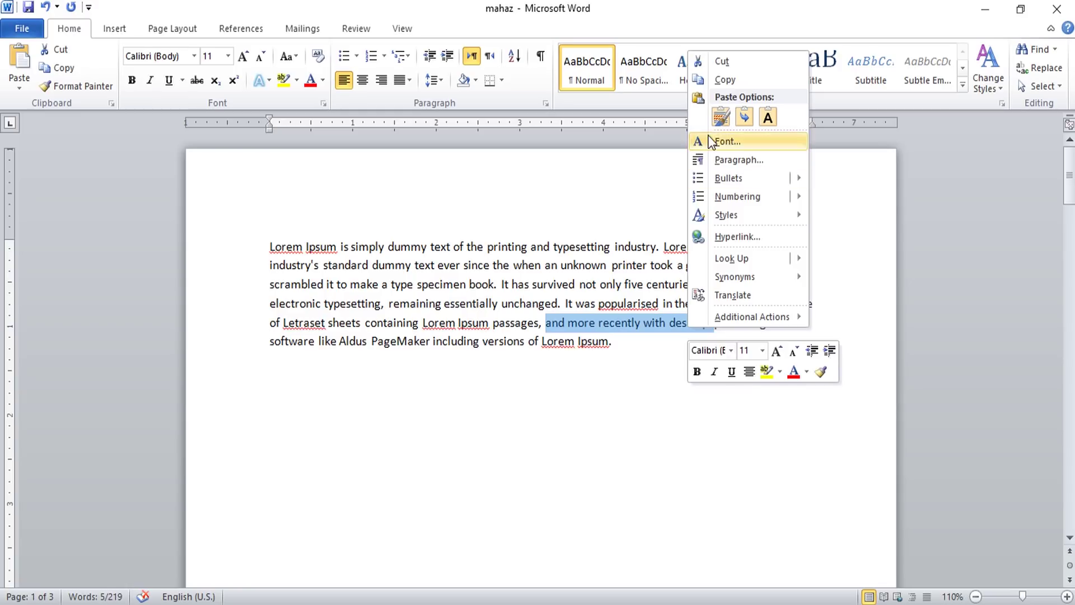
left_click(724, 79)
Paste the copied words after 'passages', enlarge the second heading line, and delete 'with desktop'.
key("alt+Tab")
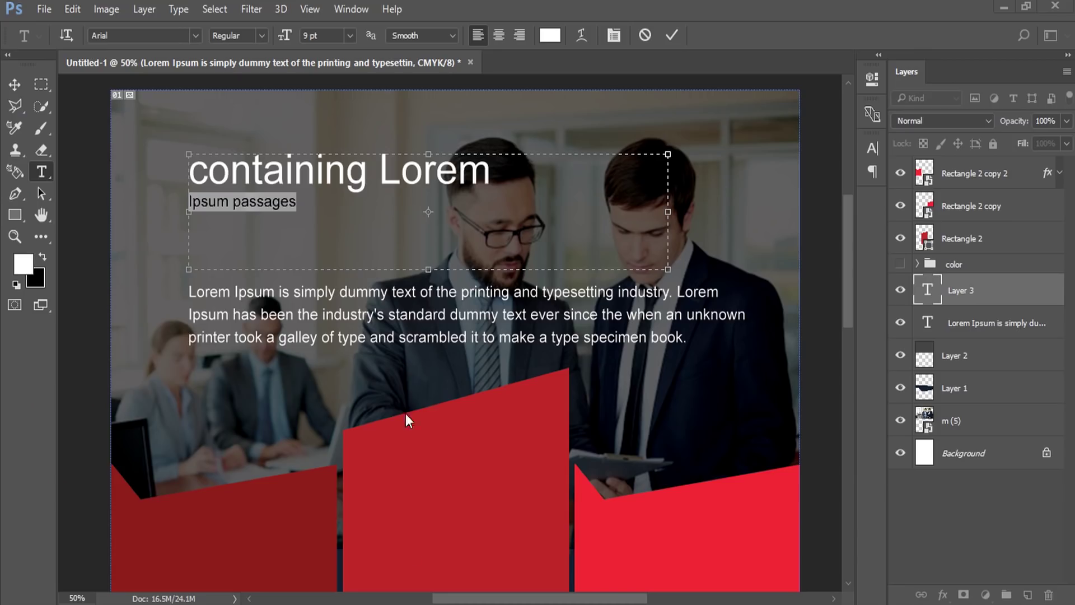
left_click(328, 209)
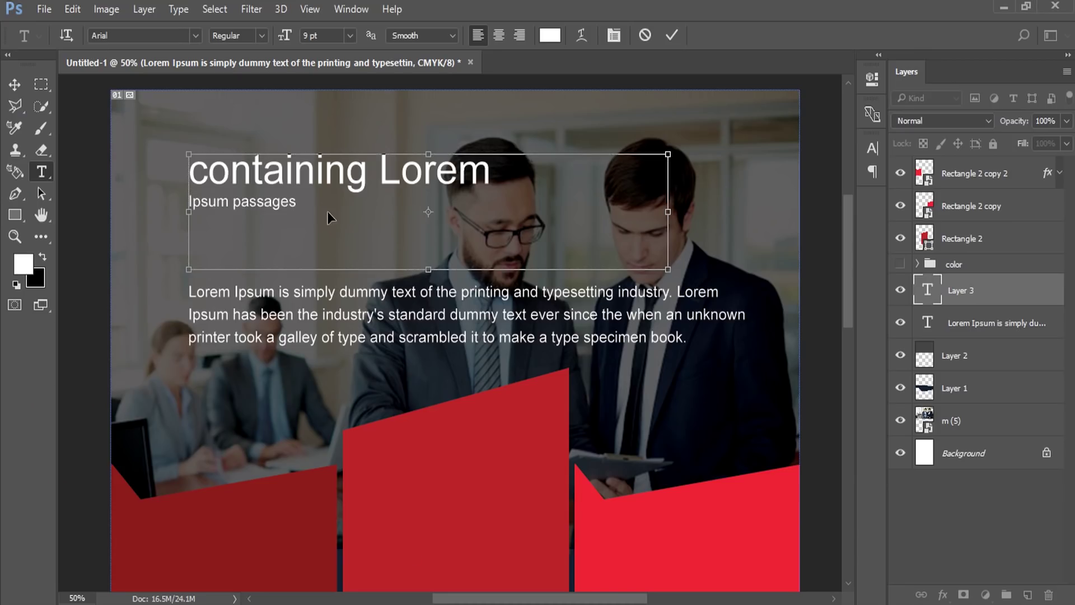
key("ctrl+v")
triple_click(347, 200)
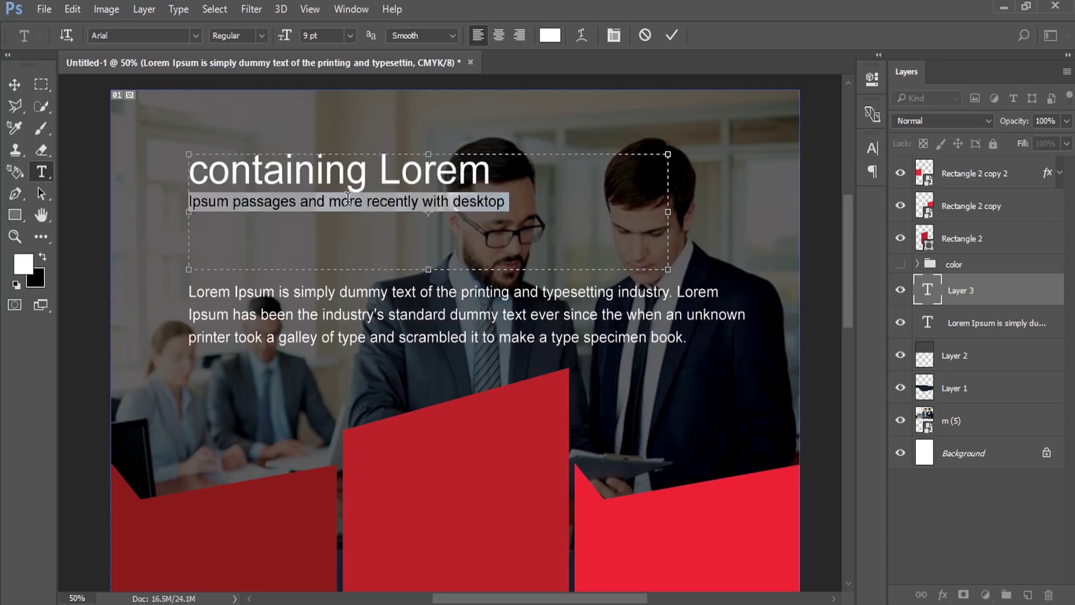
left_click_drag(284, 36, 288, 37)
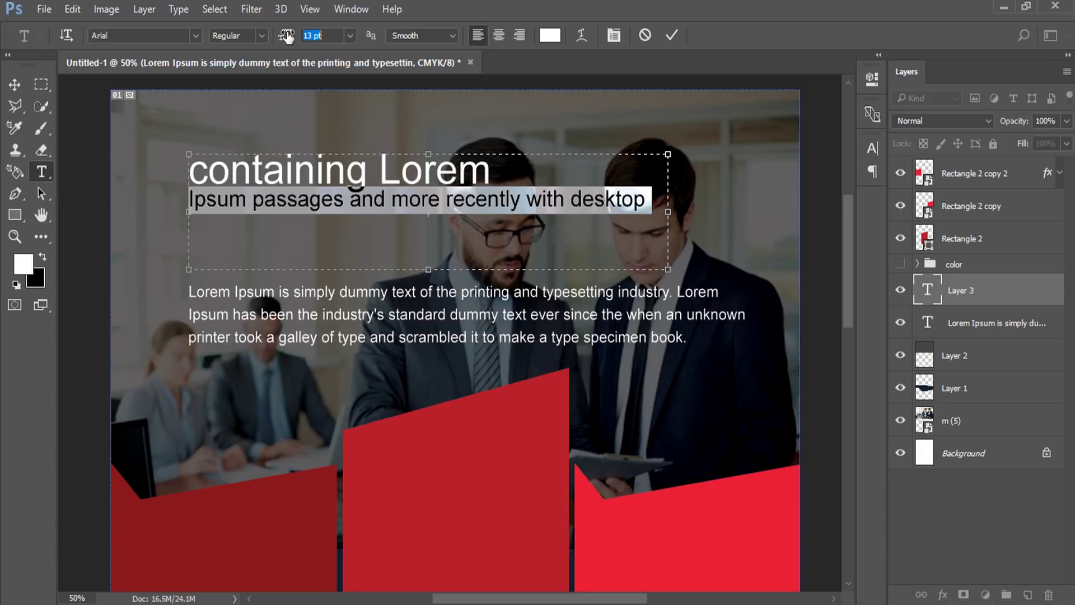
left_click_drag(527, 200, 662, 197)
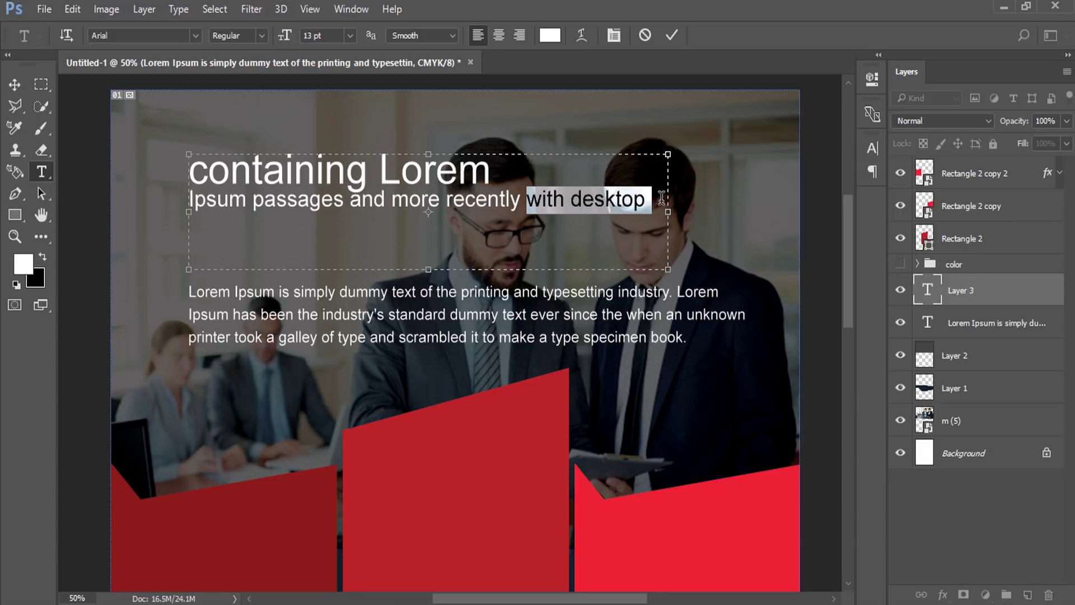
key("BackSpace")
Enlarge the second heading line to 18 pt and increase the spacing above it.
triple_click(470, 202)
left_click_drag(296, 44, 302, 40)
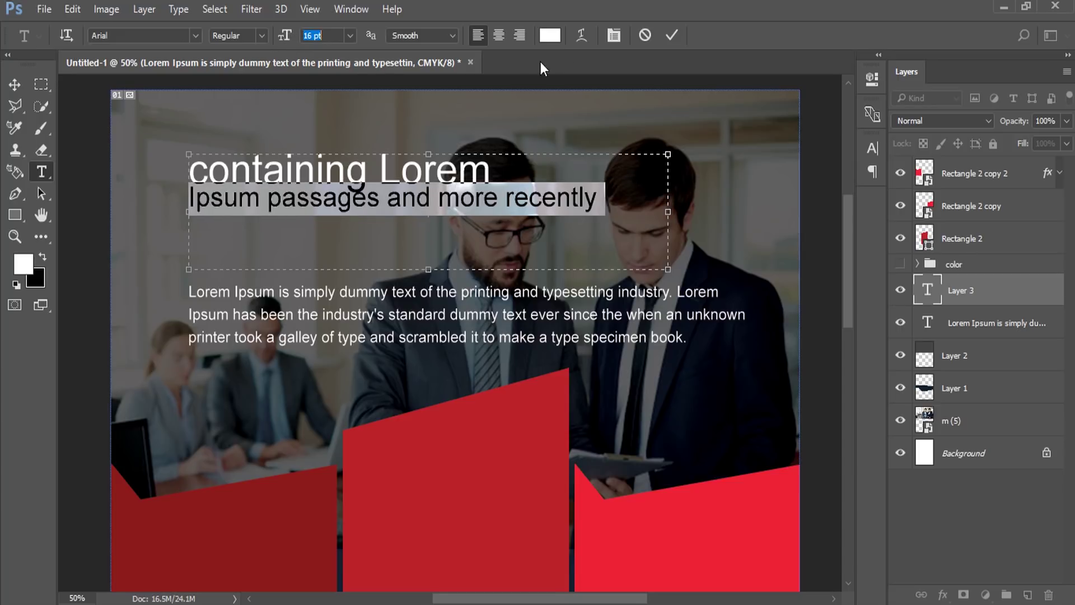
left_click(615, 36)
left_click_drag(786, 192, 790, 191)
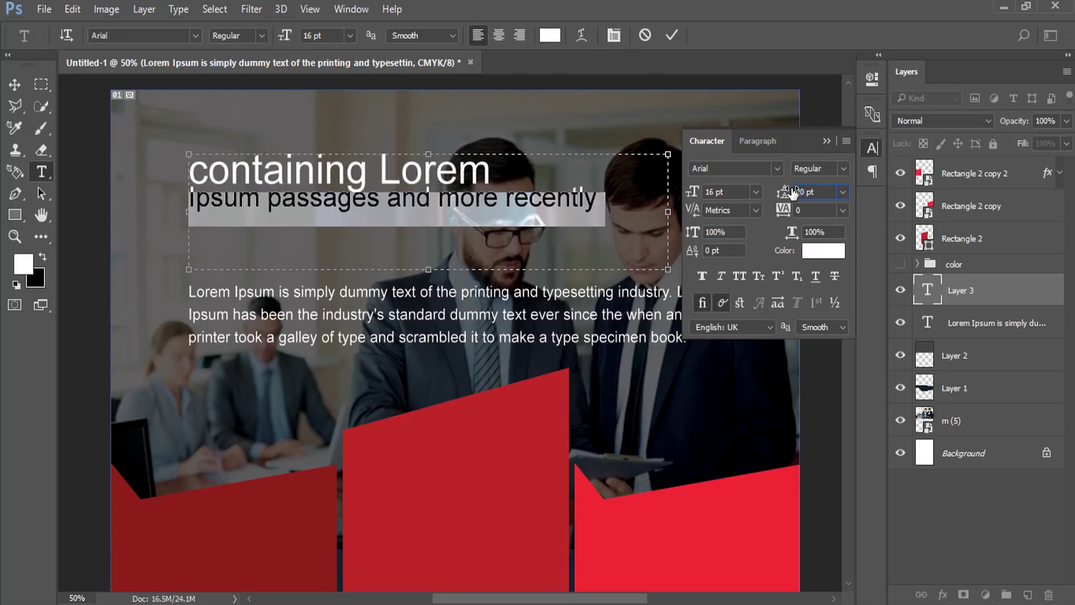
left_click(692, 194)
left_click_drag(692, 196, 696, 201)
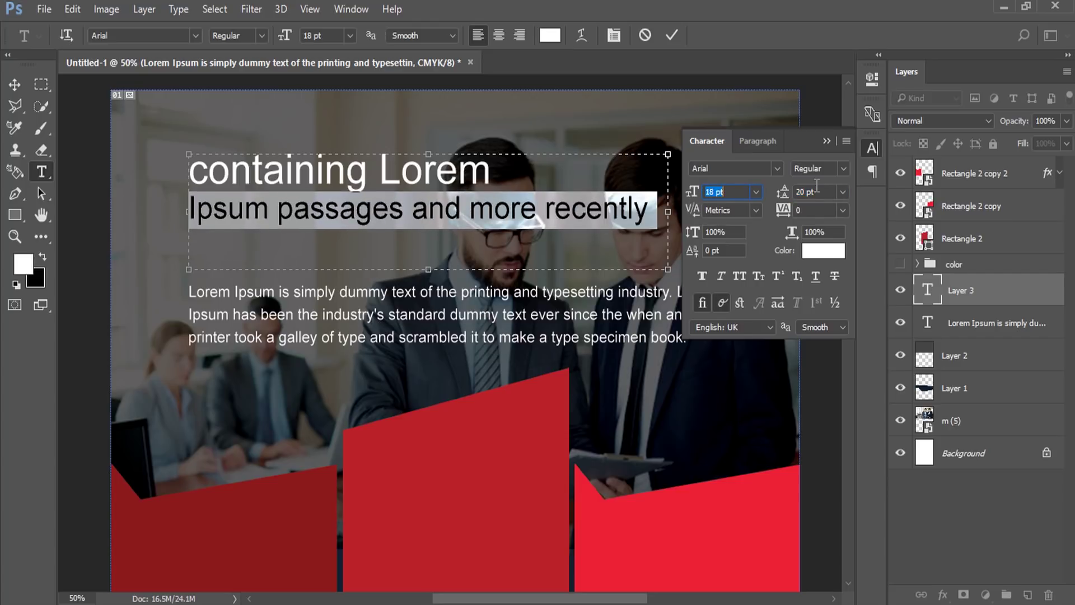
left_click_drag(783, 194, 791, 193)
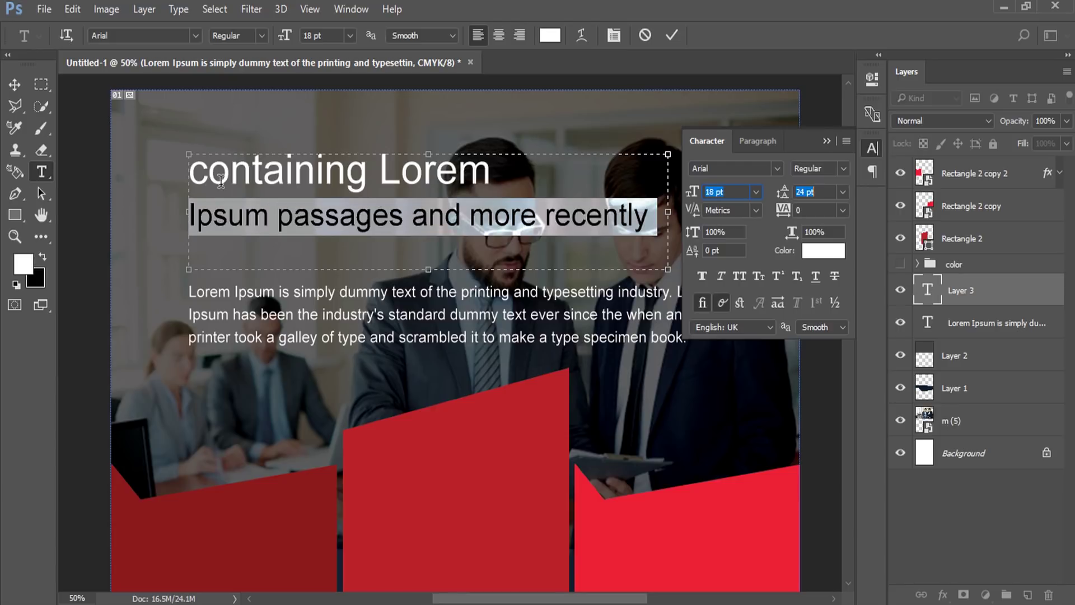
Change the headline's first letter to 'W' and set the 'Wontaining Lorem' line to 27 pt.
left_click_drag(207, 176, 194, 174)
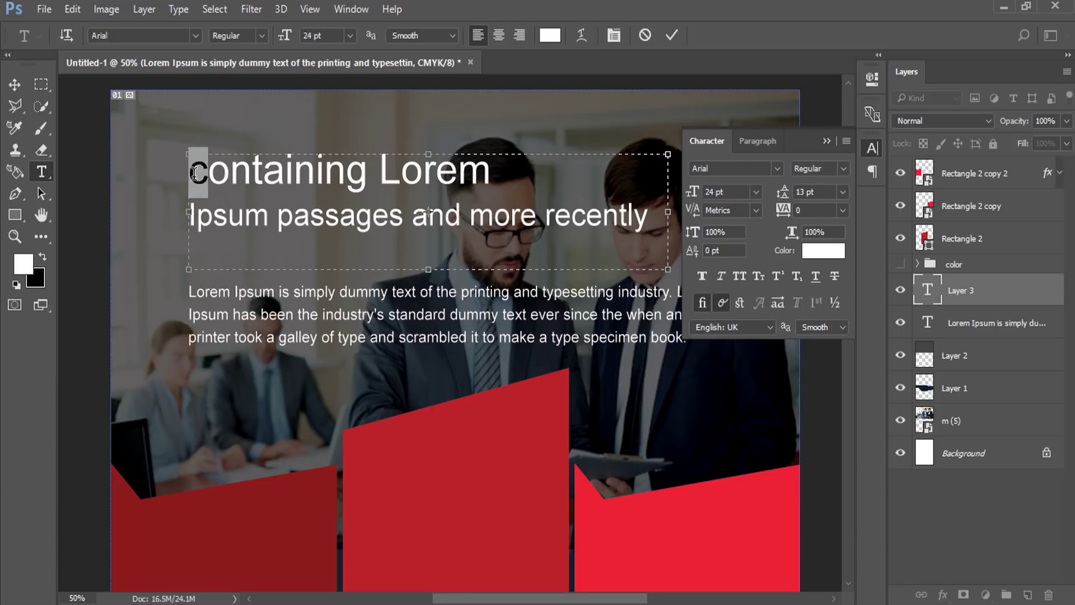
type("W")
triple_click(241, 173)
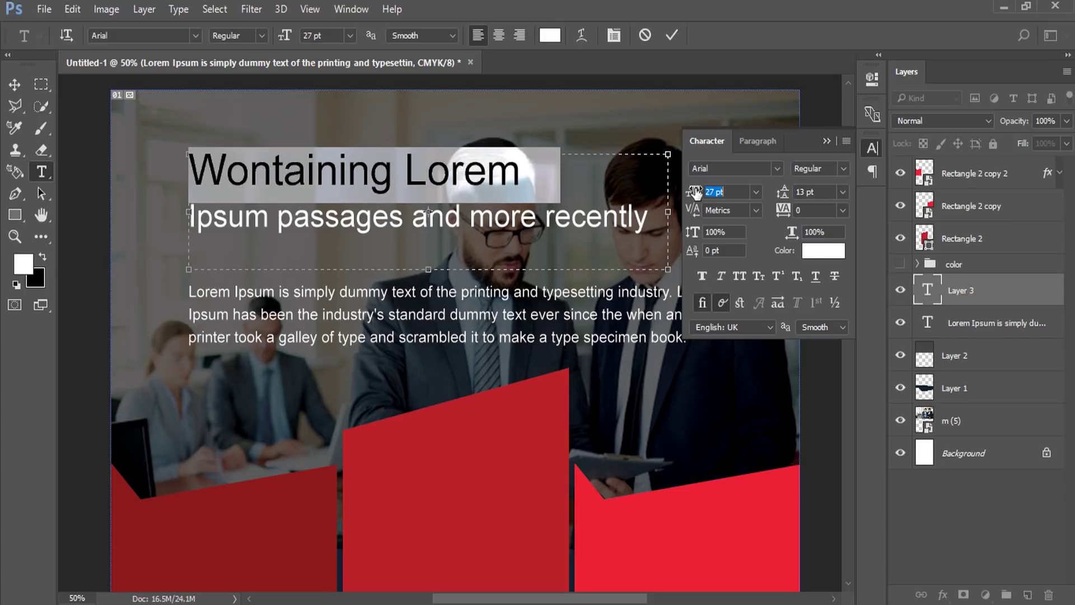
left_click_drag(694, 193, 701, 193)
left_click(827, 141)
left_click(23, 85)
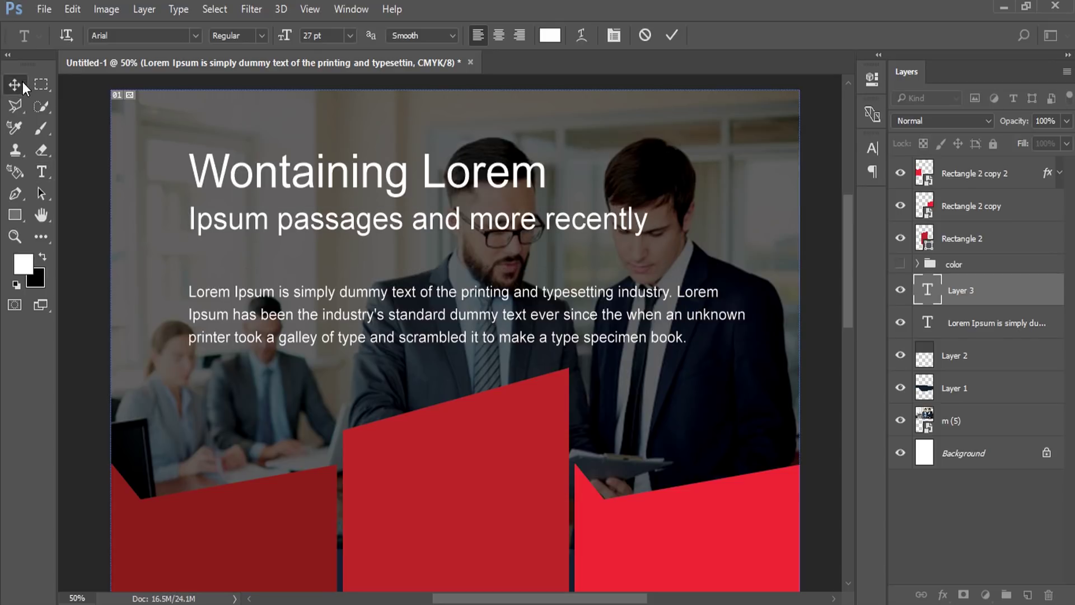
Tighten the spacing between the two heading lines and move the heading down slightly.
left_click(43, 174)
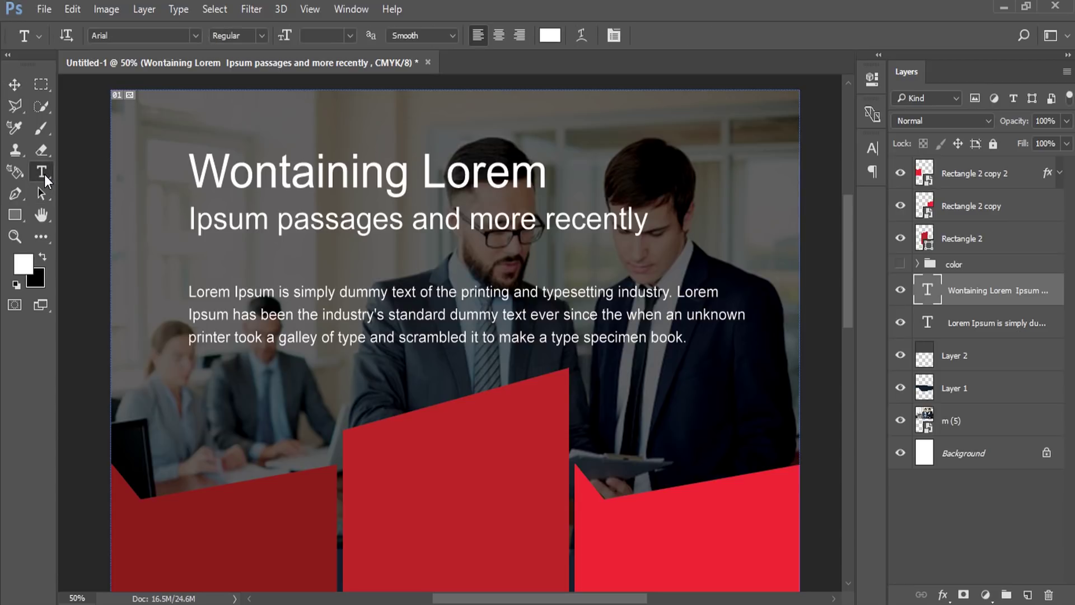
triple_click(283, 221)
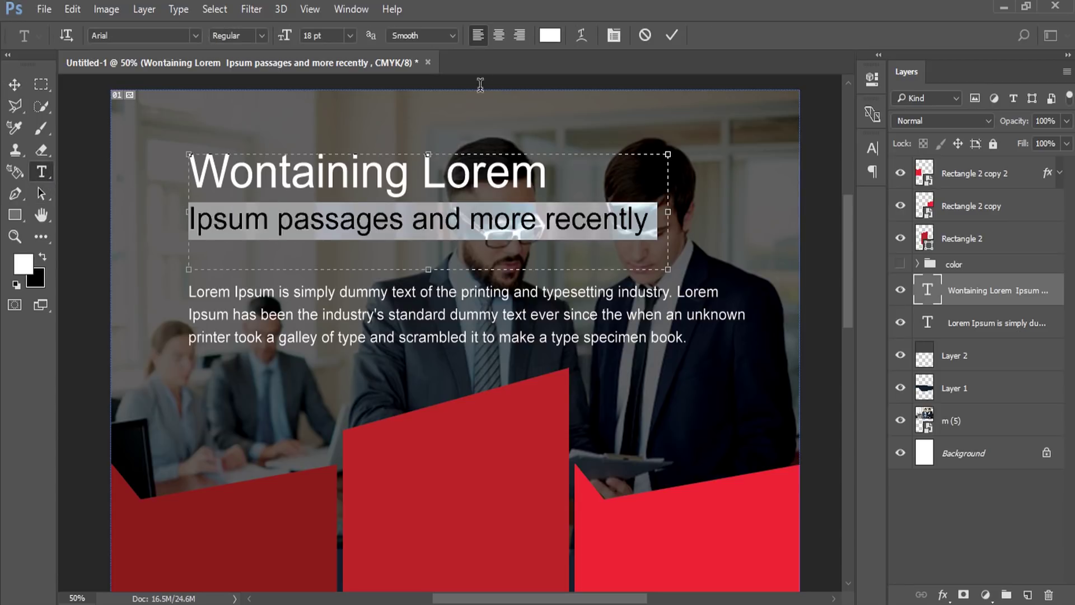
left_click(615, 35)
left_click_drag(784, 192, 777, 194)
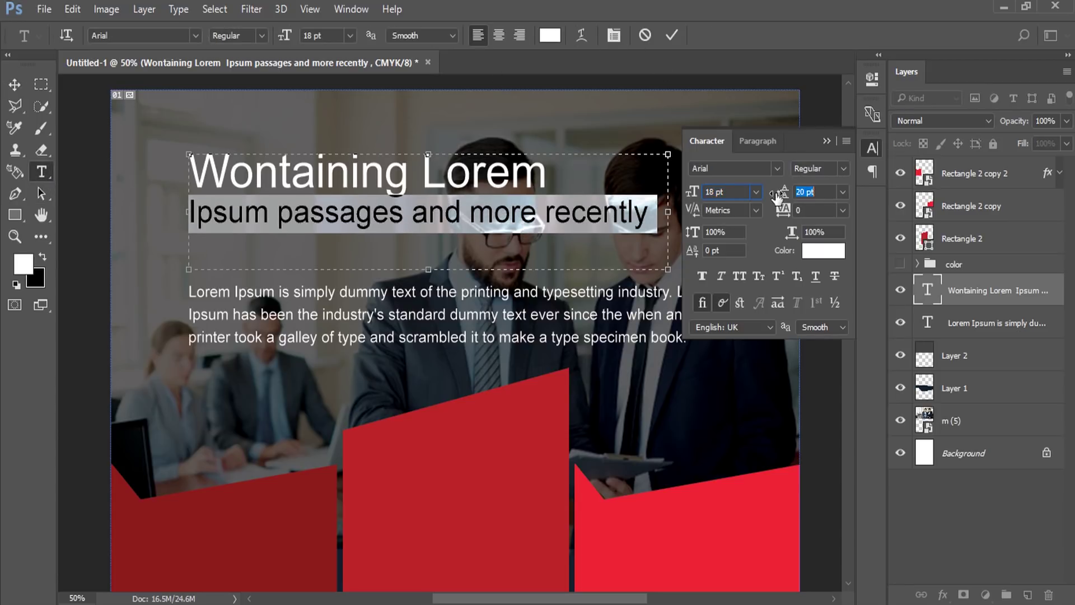
key("ctrl+Return")
left_click_drag(374, 217, 374, 250)
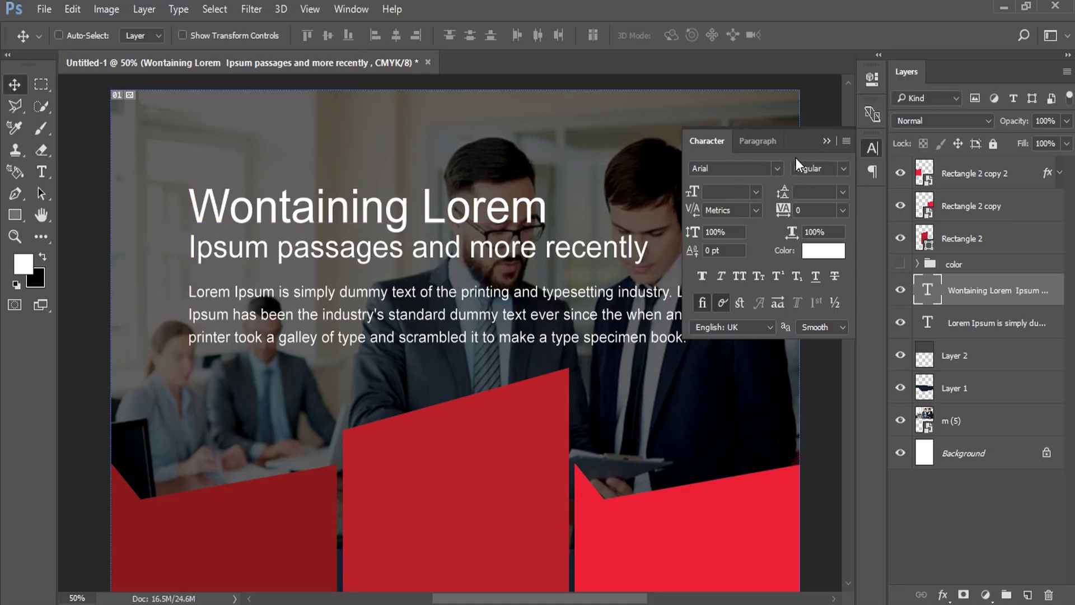
left_click(872, 148)
Colour the words 'and more recently' with the red sampled from the panels.
left_click(41, 172)
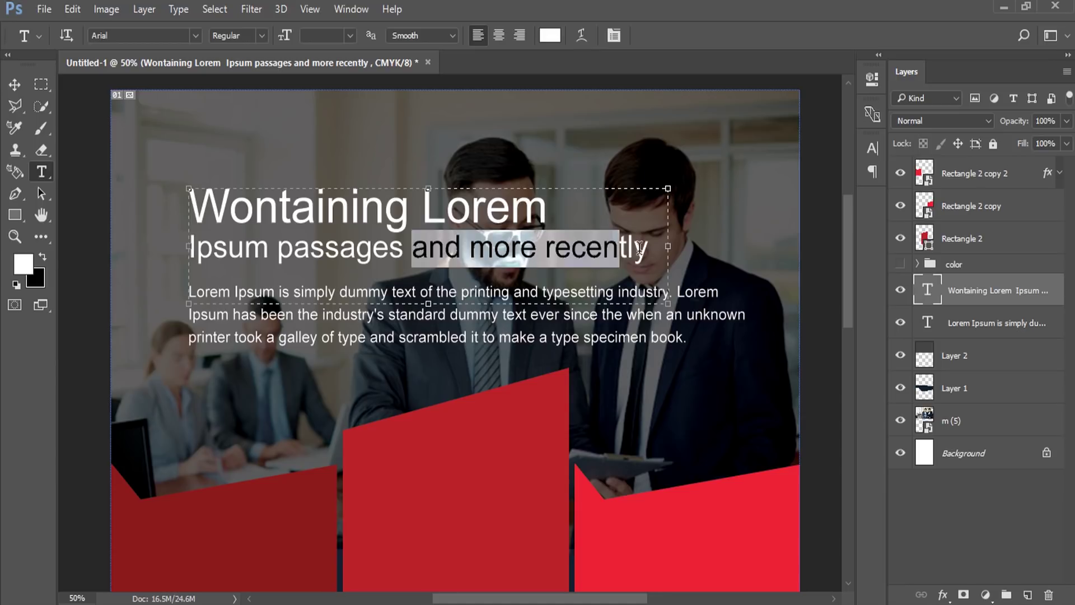
left_click_drag(417, 248, 659, 248)
left_click(23, 263)
left_click(661, 532)
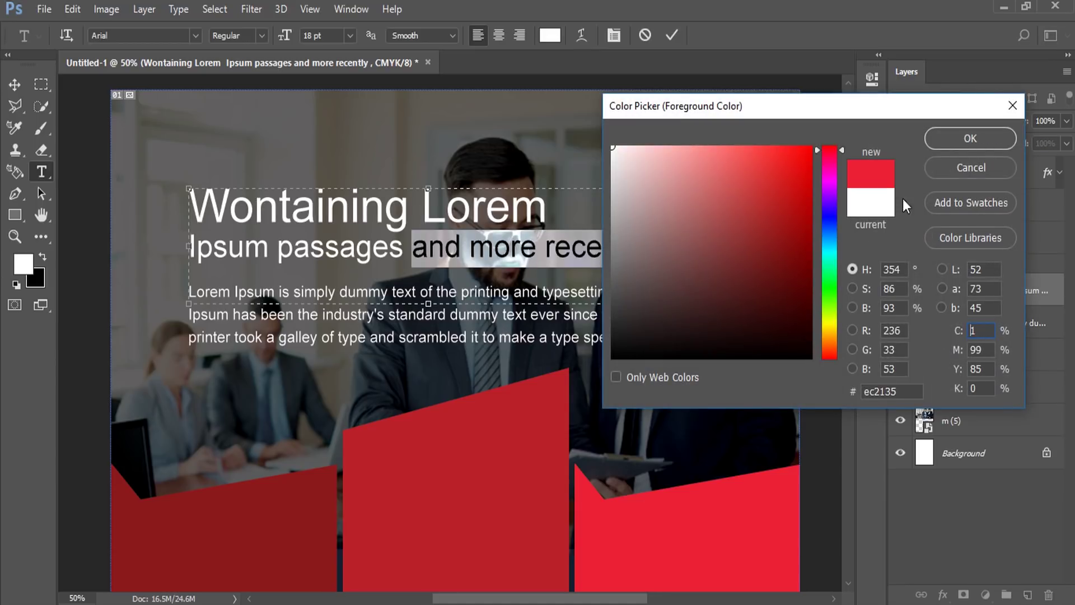
left_click(971, 138)
left_click(608, 253)
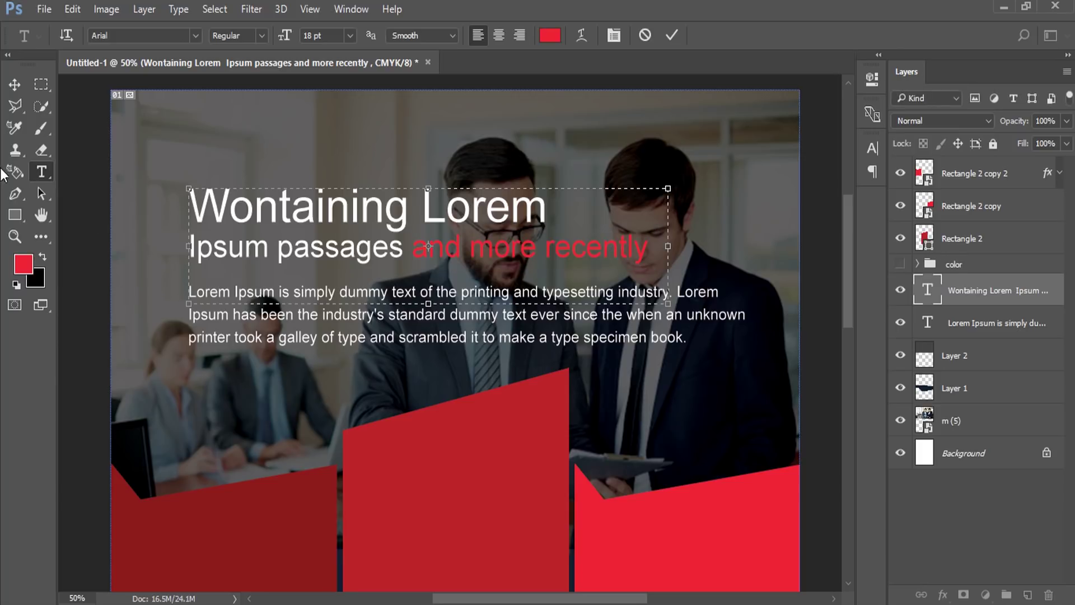
left_click(14, 85)
scroll(137, 259, "down", 2)
scroll(137, 259, "down", 1)
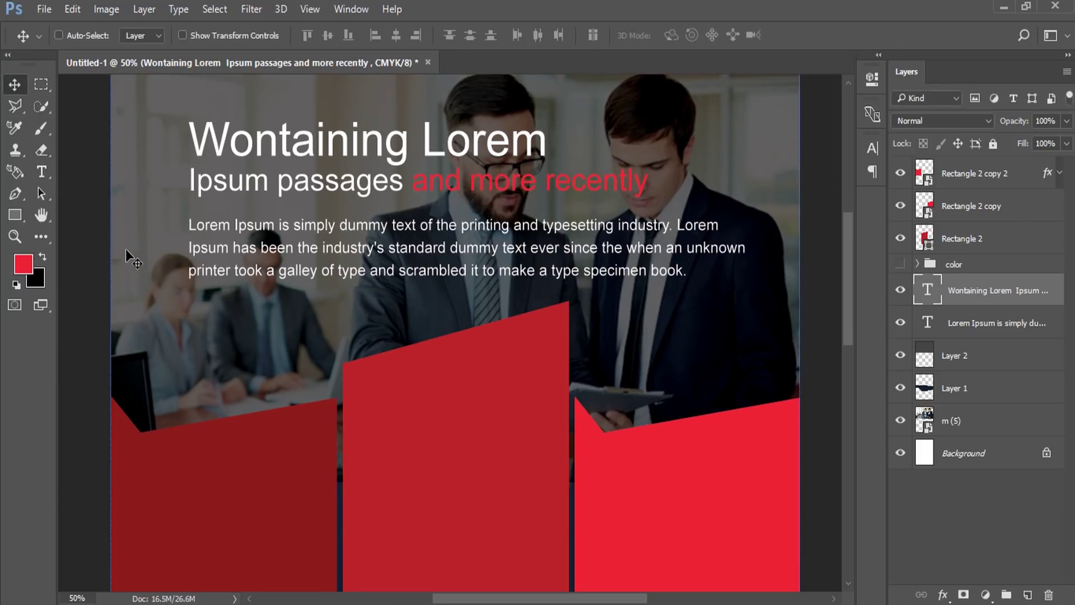
left_click(14, 215)
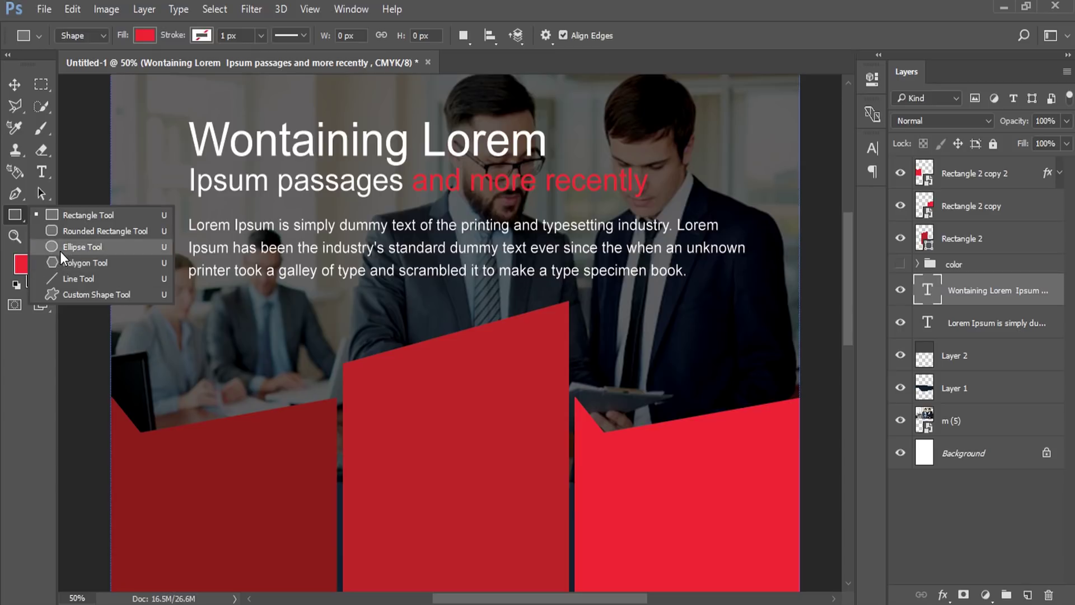
Draw a small red circle below the paragraph and make two copies to its right.
left_click(59, 249)
left_click_drag(196, 298, 213, 313)
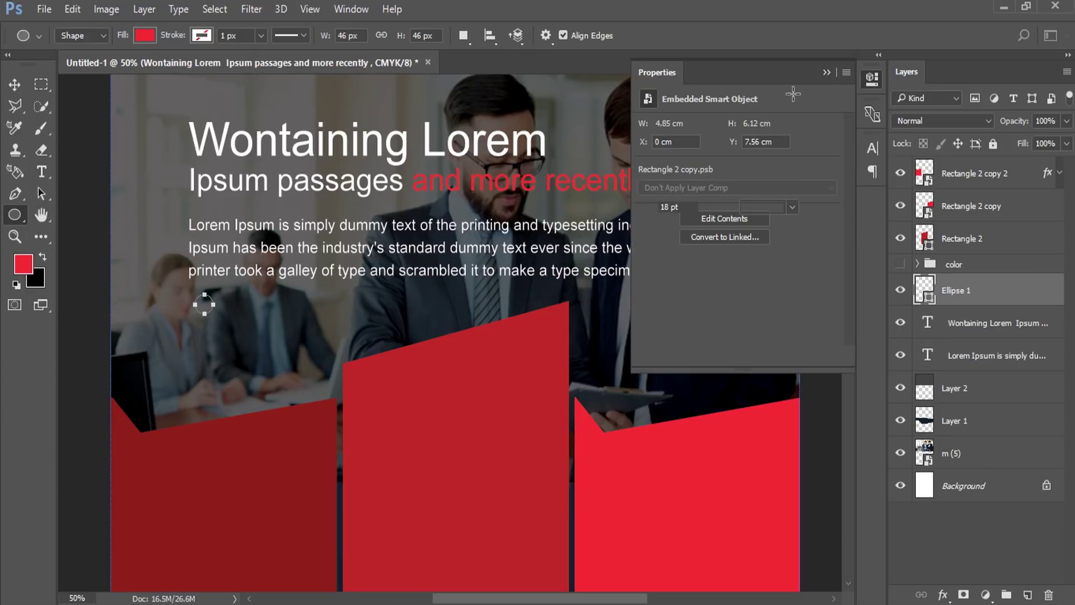
left_click(823, 73)
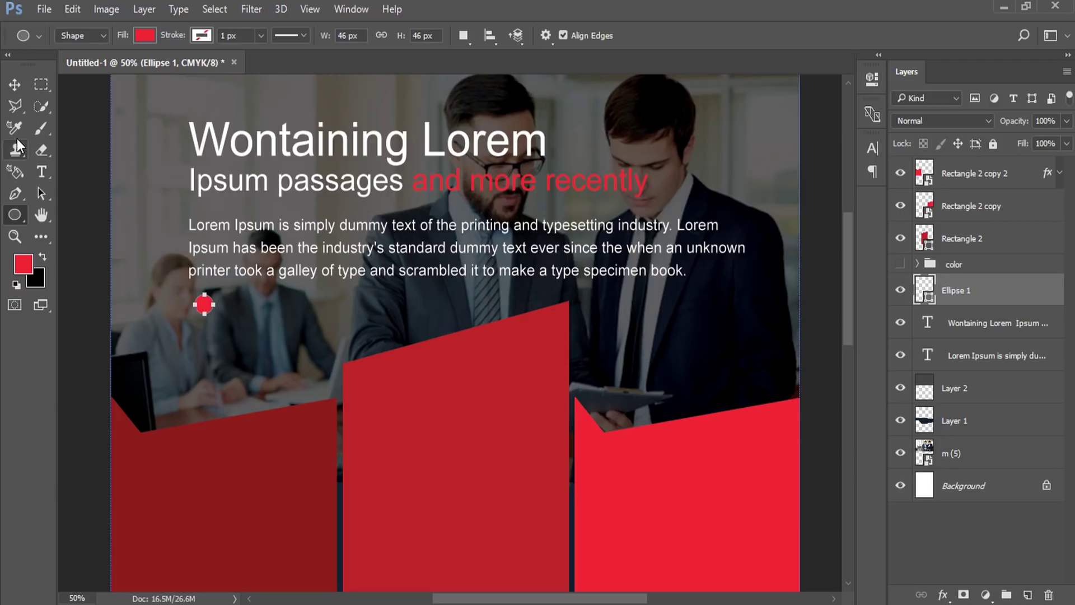
left_click(16, 85)
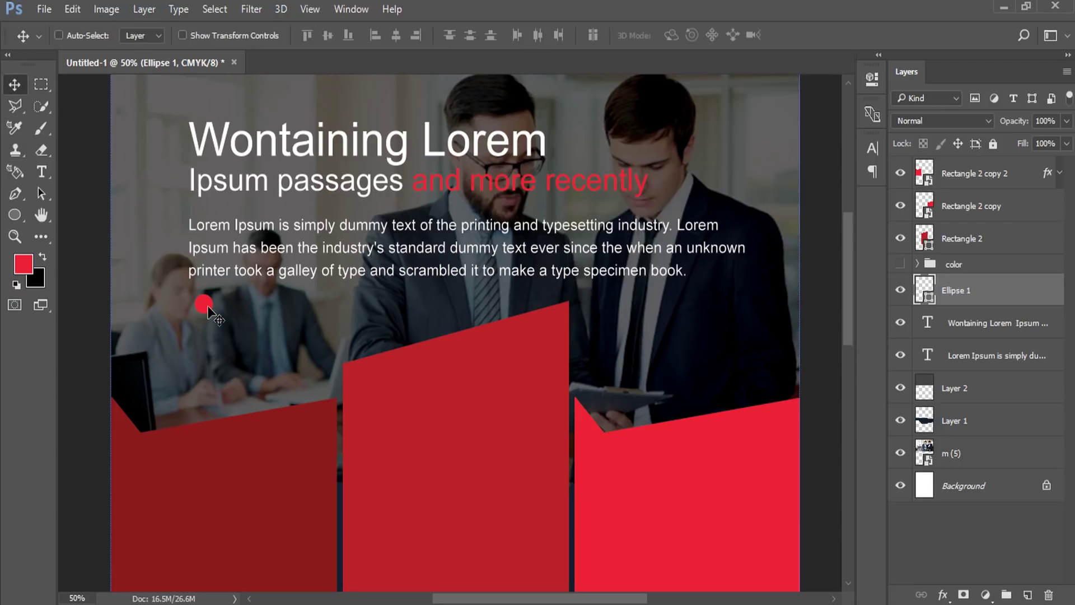
left_click_drag(208, 307, 217, 301)
left_click_drag(217, 302, 264, 303)
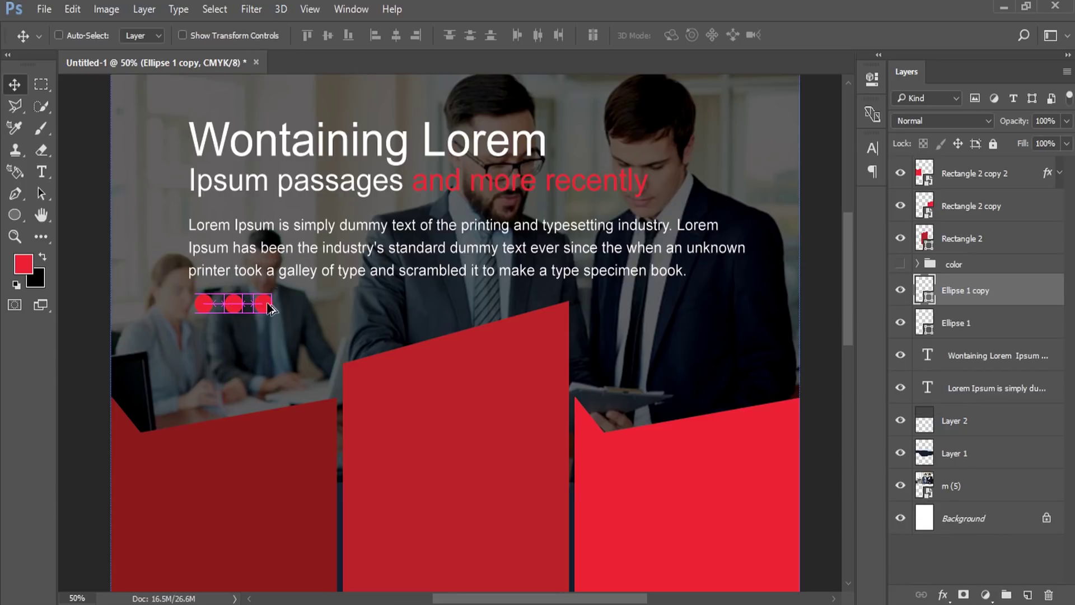
Change the middle dot, Ellipse 1 copy, to white.
right_click(238, 306)
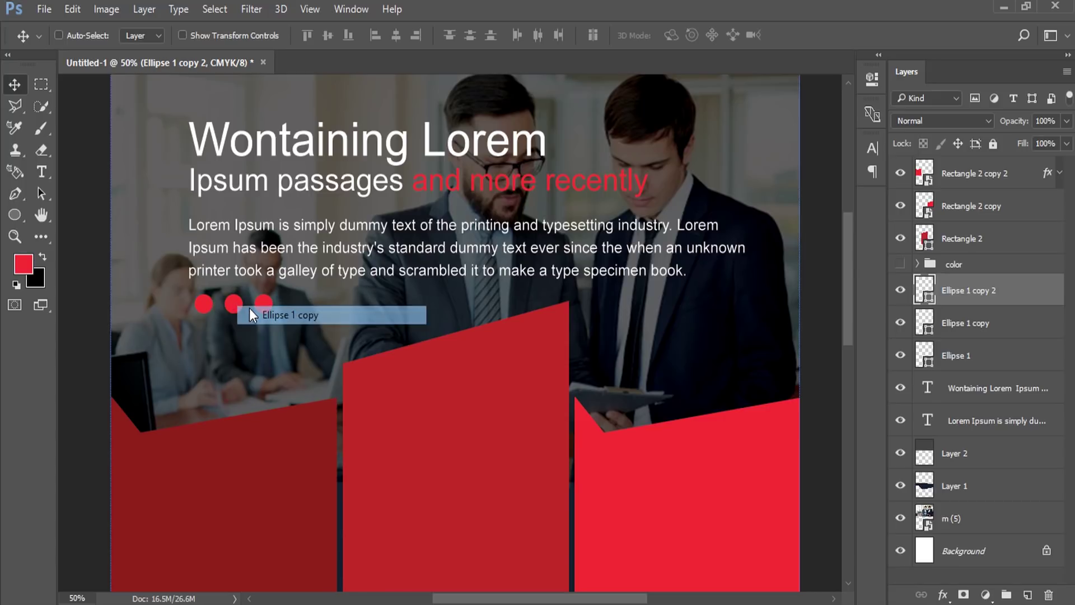
left_click(263, 315)
double_click(924, 324)
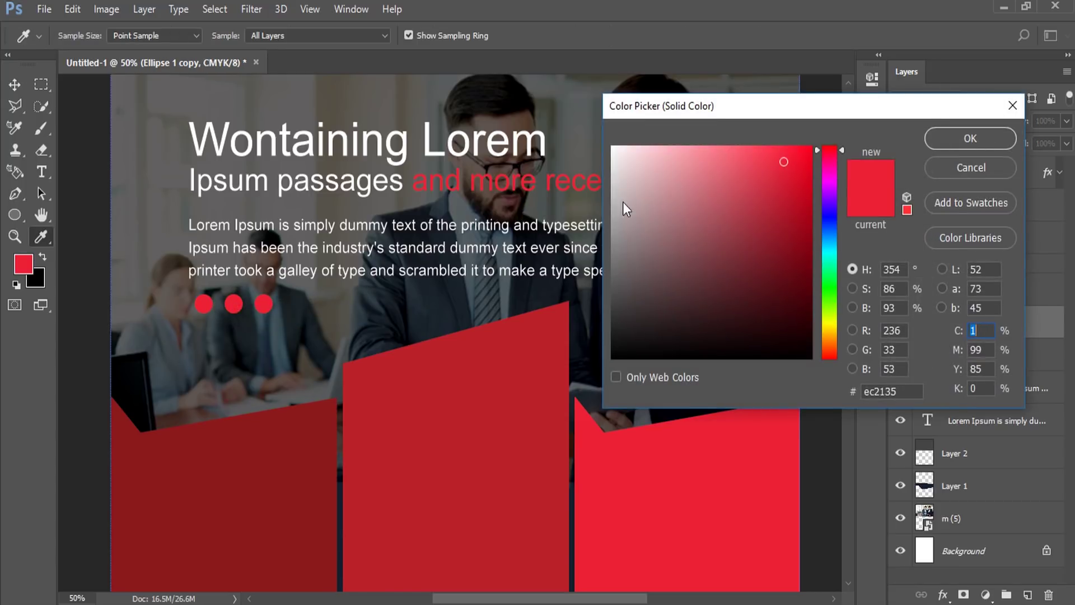
left_click(959, 140)
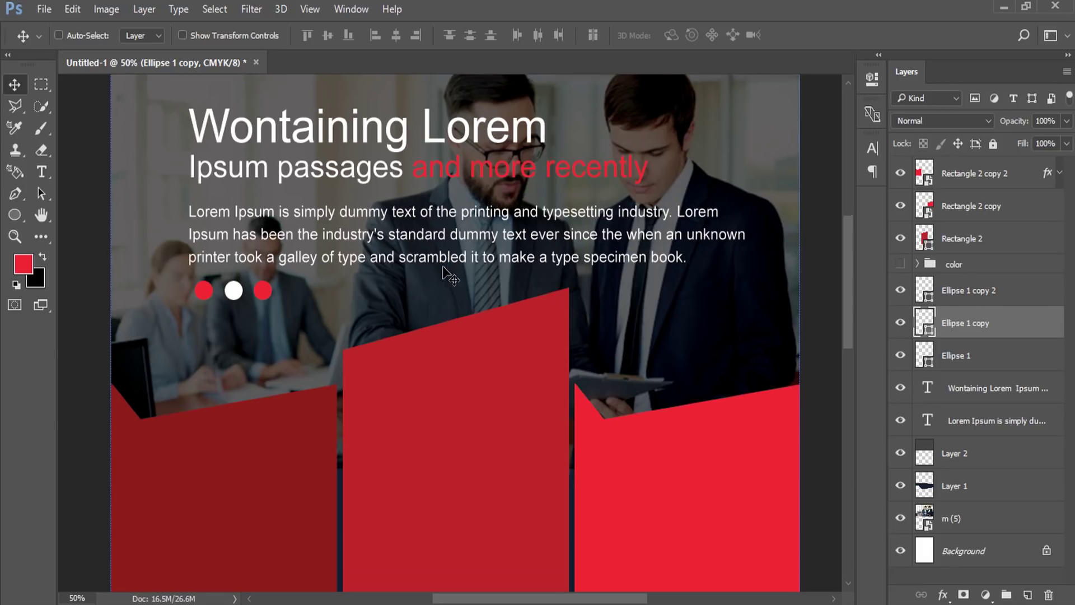
scroll(450, 271, "down", 4)
scroll(454, 274, "down", 2)
scroll(448, 268, "down", 2)
Copy the paragraph's opening words and create a text box on the left red panel.
scroll(449, 269, "down", 2)
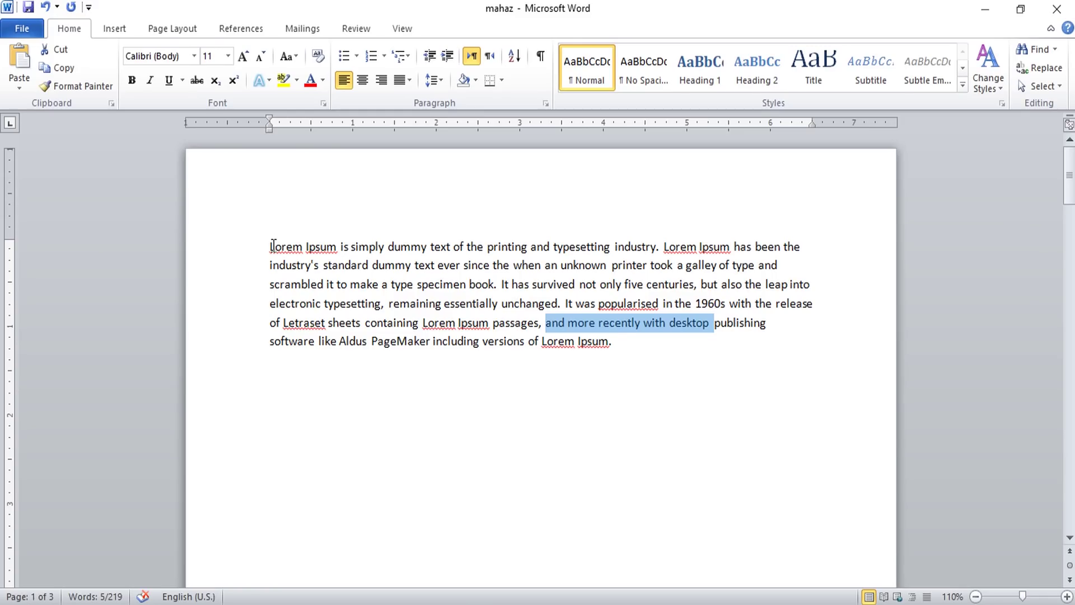
left_click_drag(270, 246, 581, 247)
right_click(583, 246)
left_click(611, 272)
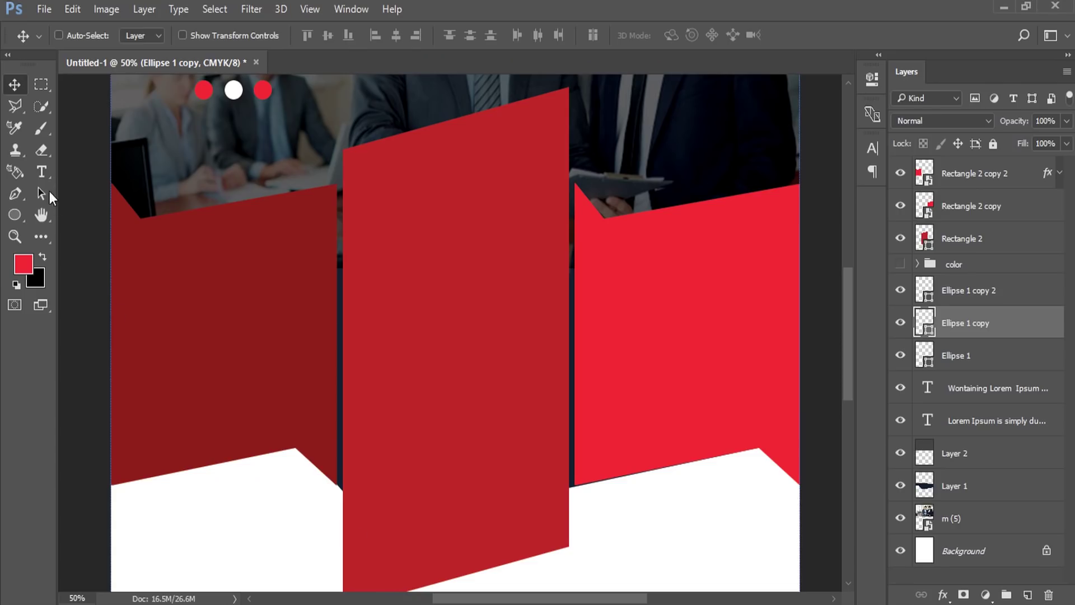
left_click(42, 171)
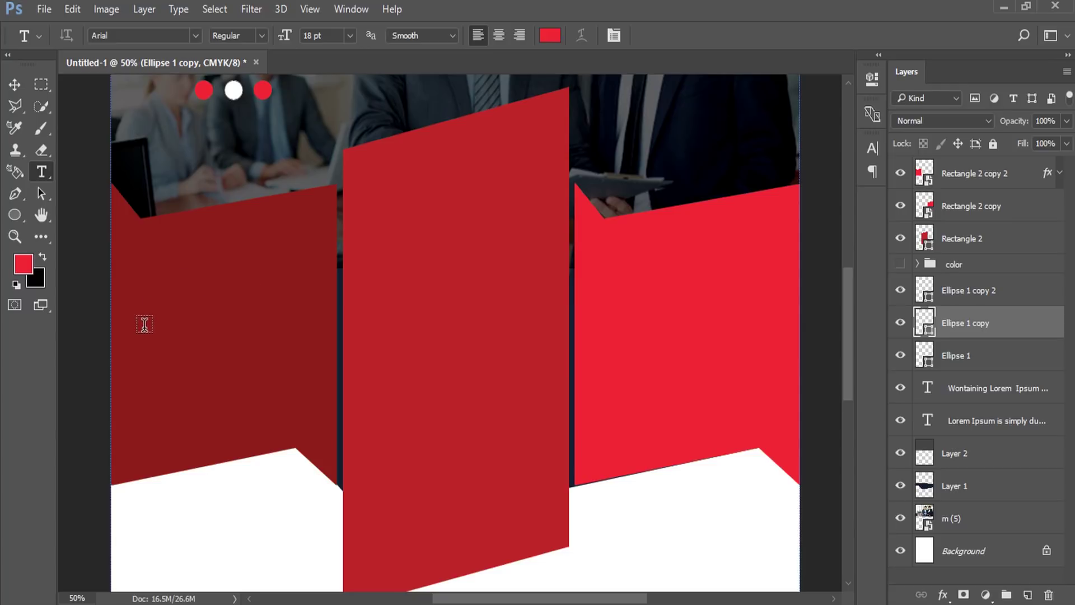
left_click_drag(147, 327, 315, 402)
Set the caption text to 9 pt white.
left_click(351, 35)
left_click(339, 115)
right_click(167, 333)
key("Escape")
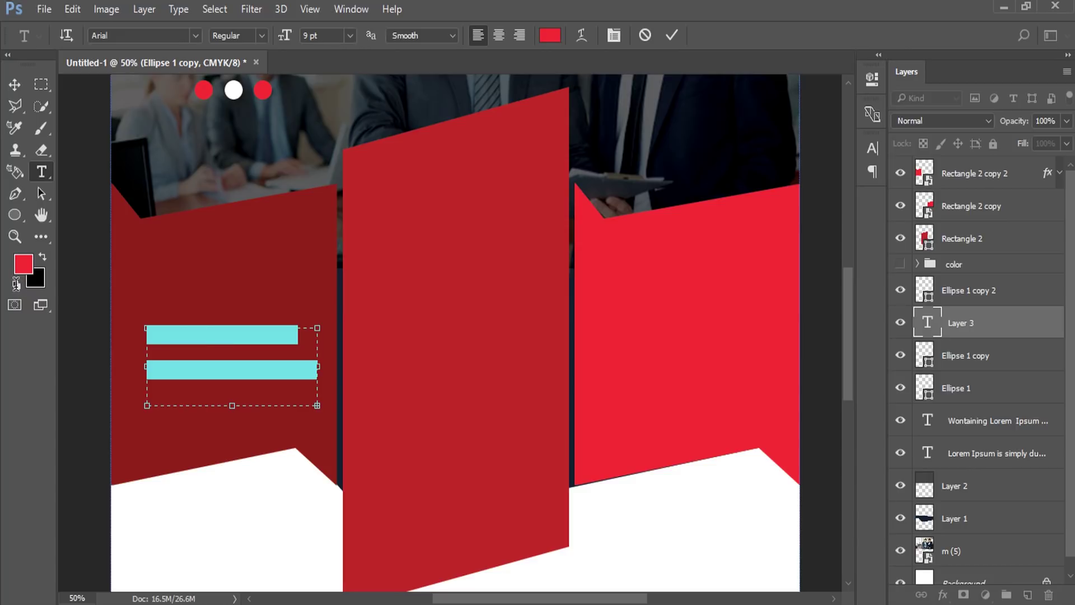
left_click(550, 35)
left_click_drag(616, 150, 597, 129)
left_click(970, 139)
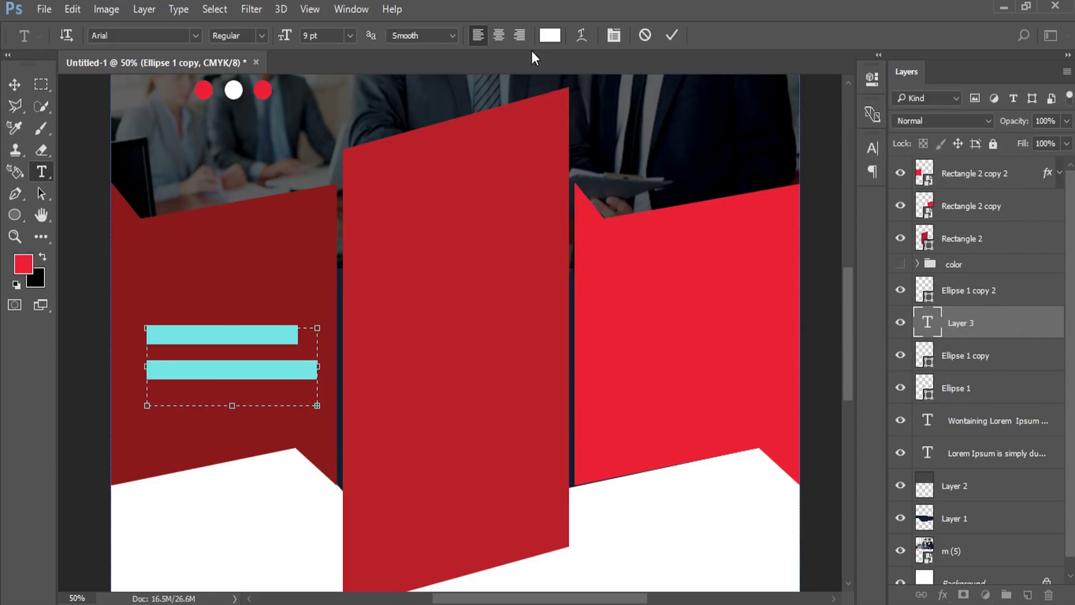
Give the caption Auto leading and centre alignment, then move its layer to the top.
left_click(611, 36)
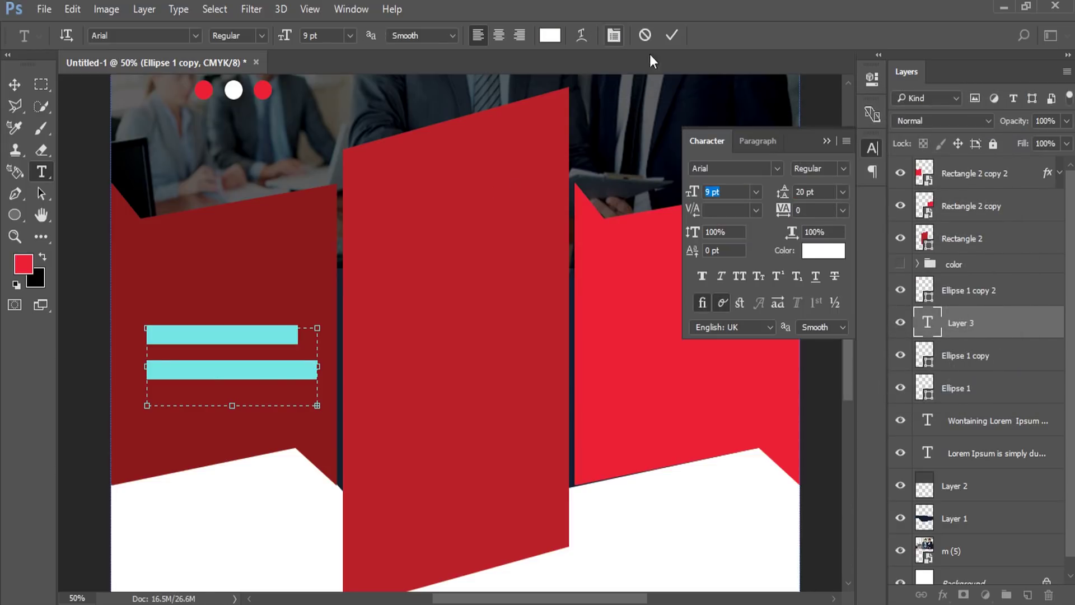
left_click(845, 191)
left_click(842, 210)
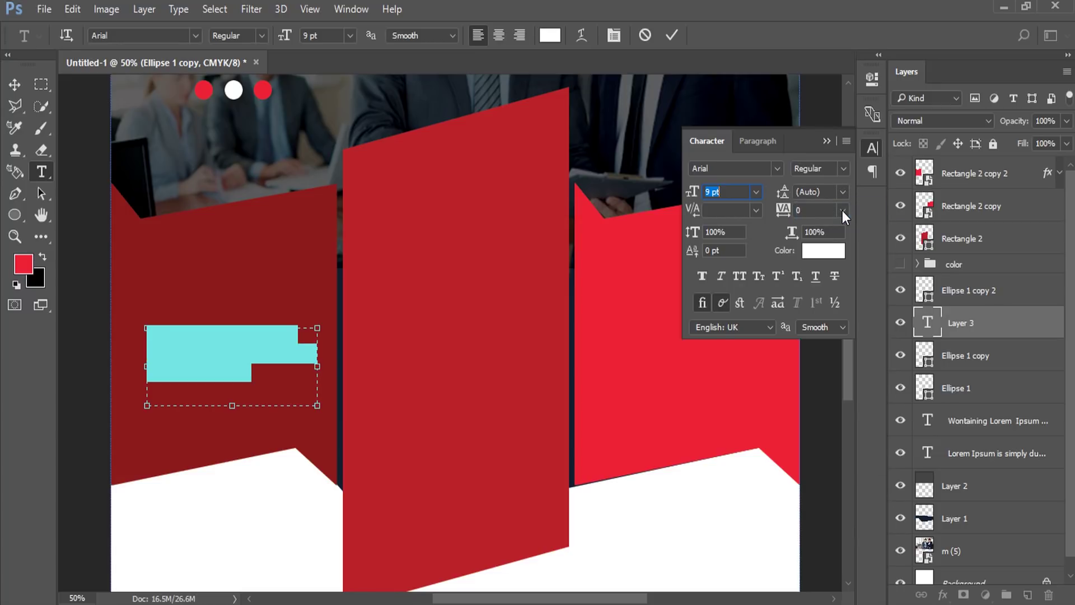
left_click(497, 35)
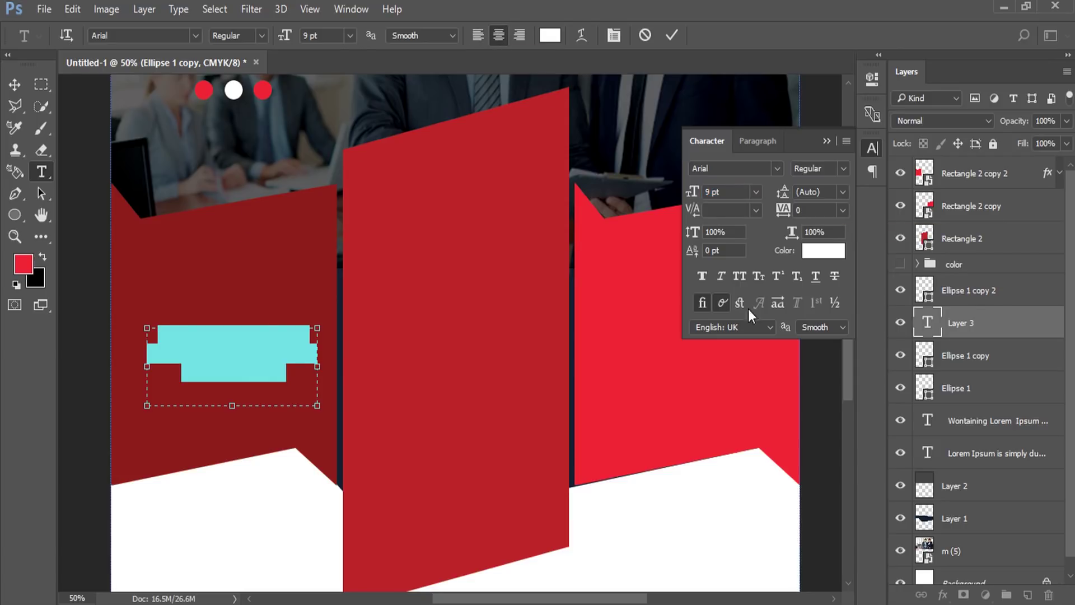
left_click(977, 323)
left_click_drag(977, 323, 979, 168)
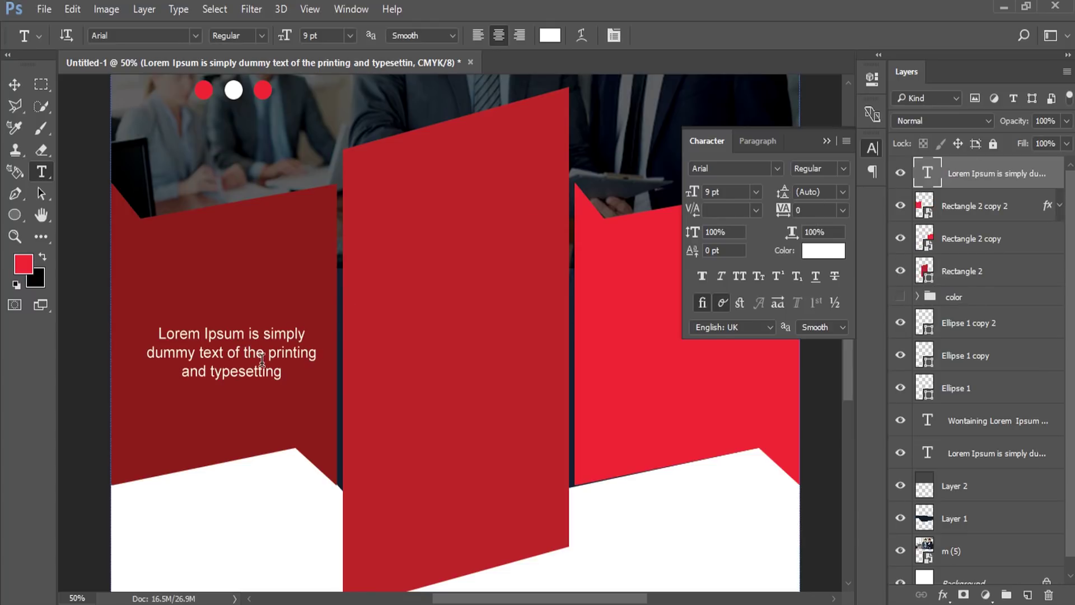
Copy 'has been the industry's' and resize the caption text to 8 pt.
double_click(262, 358)
triple_click(262, 358)
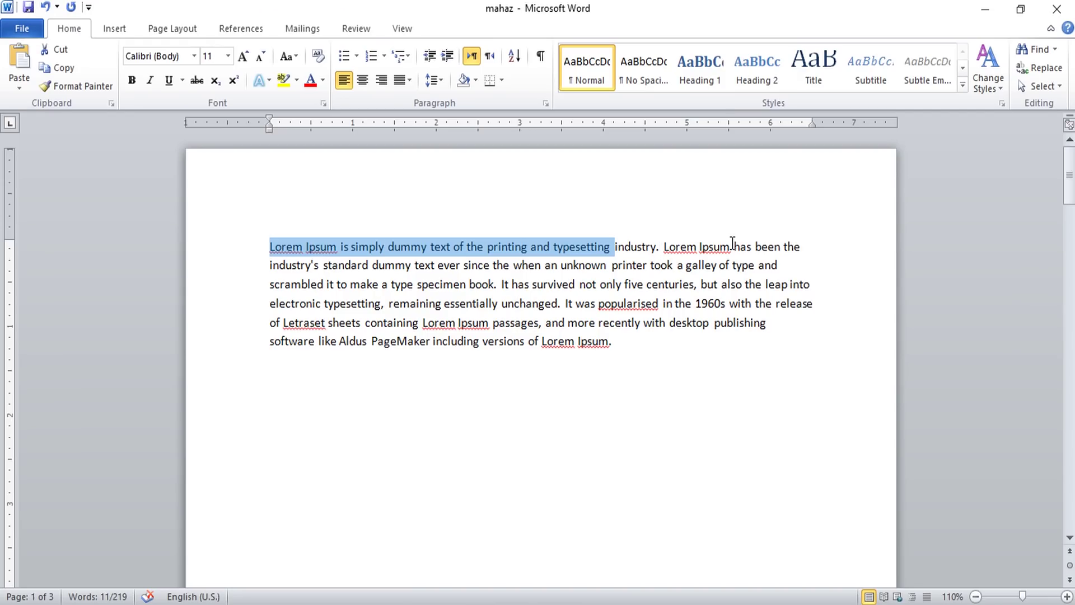
left_click_drag(733, 245, 322, 266)
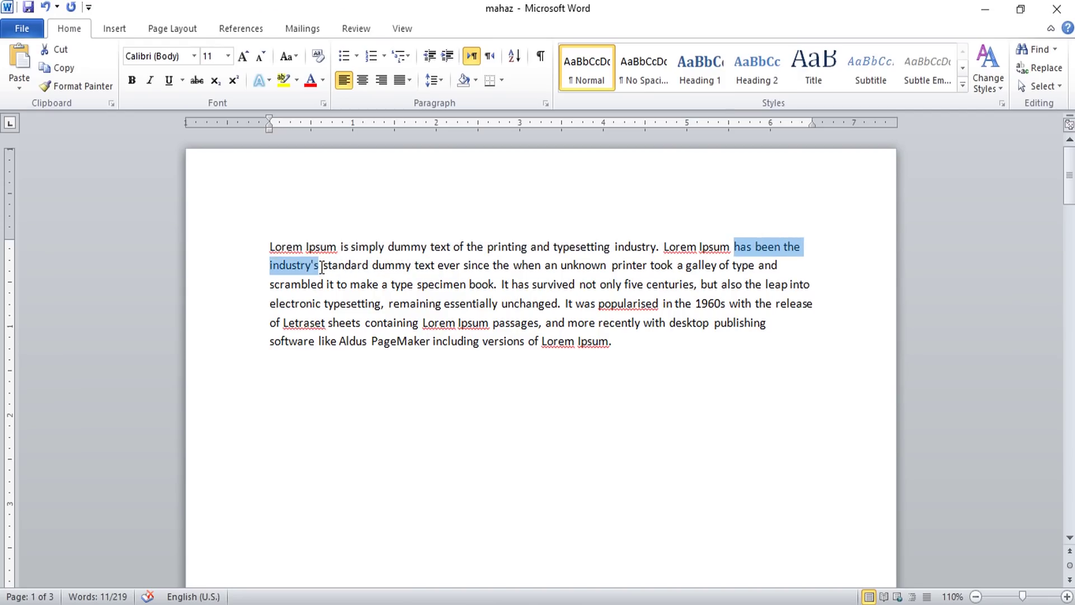
right_click(321, 266)
left_click(342, 293)
left_click(295, 373)
left_click_drag(212, 371, 231, 299)
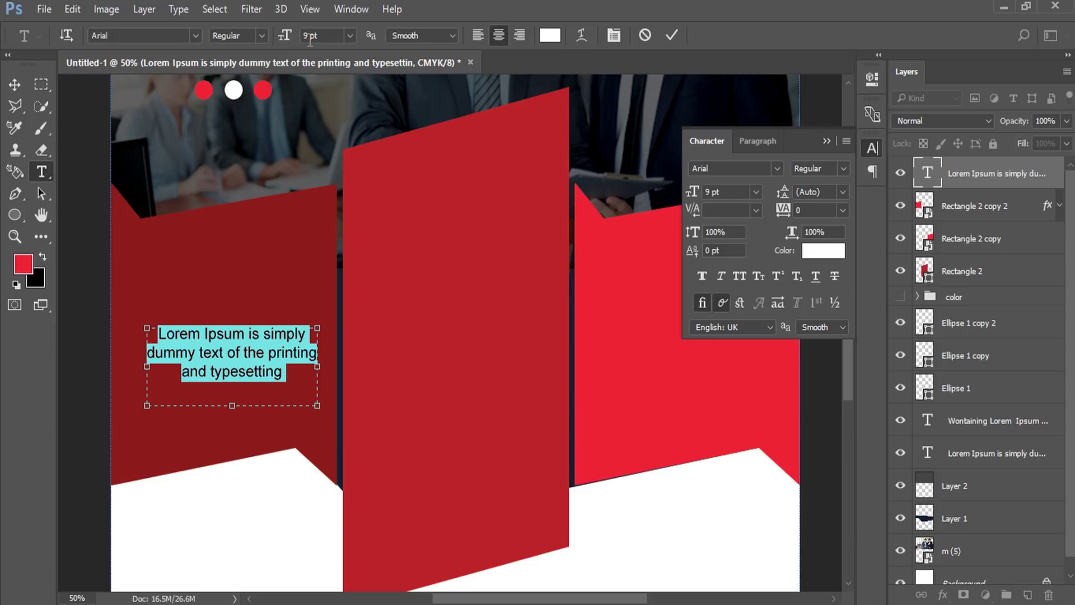
type("8")
key("Return")
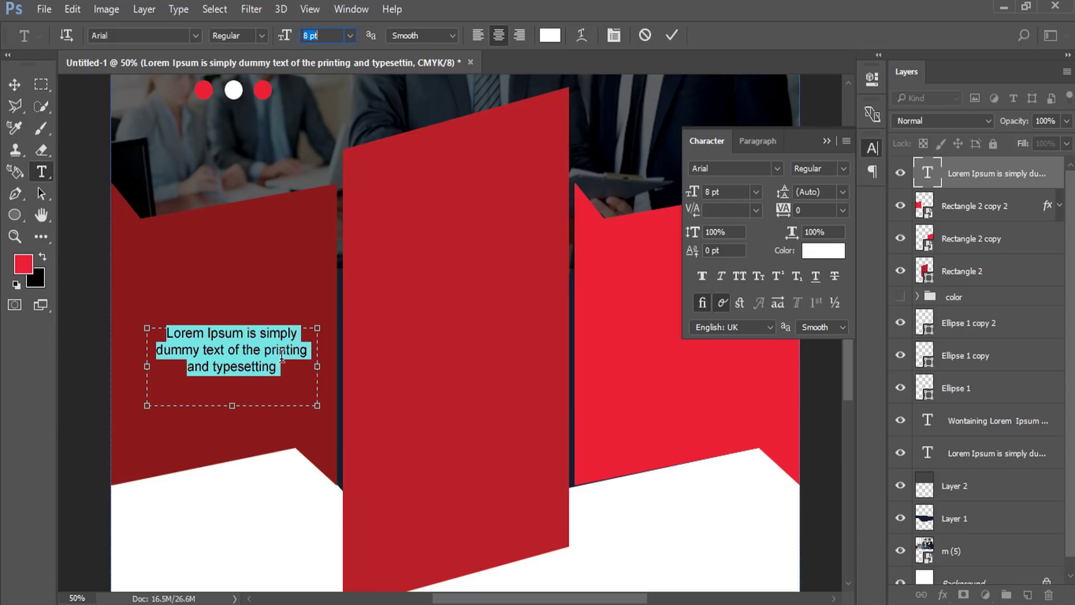
Append 'has been the industry's' to the caption, widen its box, and nudge it left.
left_click(289, 372)
right_click(289, 372)
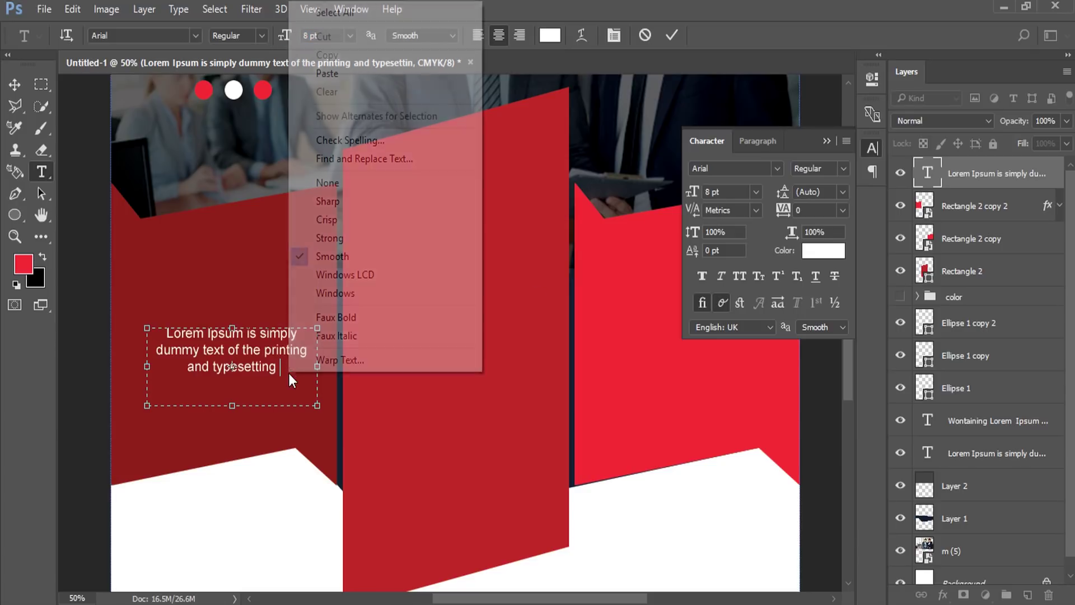
left_click(321, 77)
type("has been the industry's")
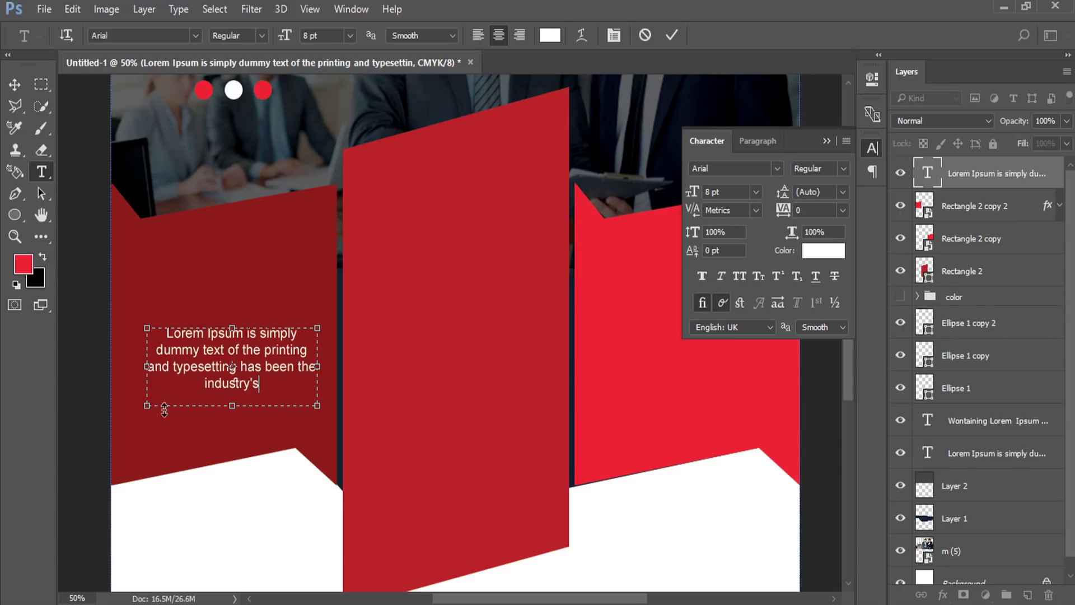
mouse_move(145, 410)
left_mouse_down()
mouse_move(132, 409)
mouse_move(142, 409)
left_mouse_up()
left_click(15, 84)
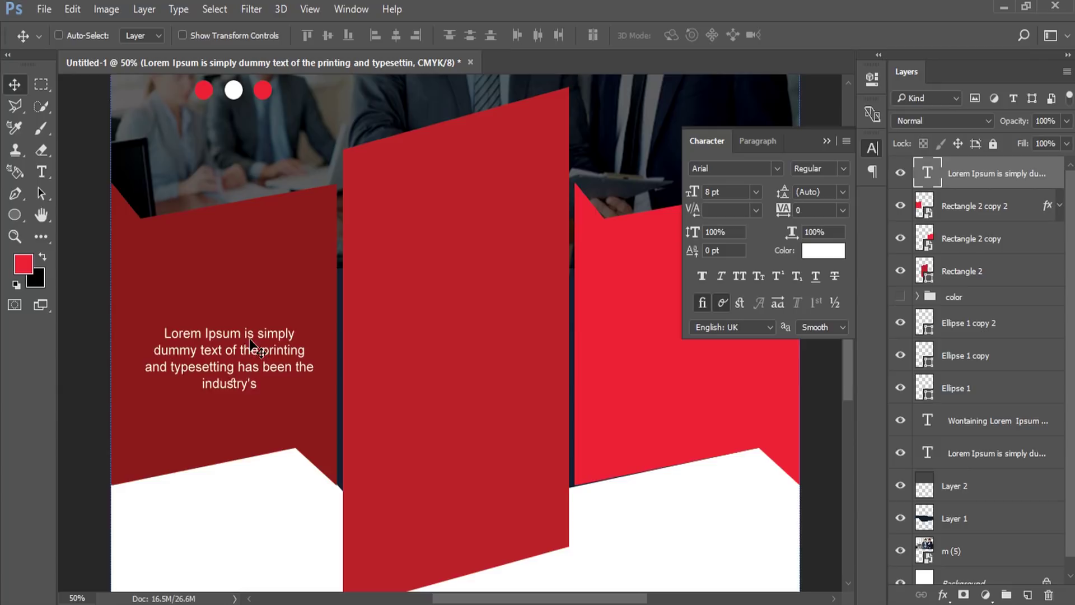
left_click_drag(246, 340, 235, 341)
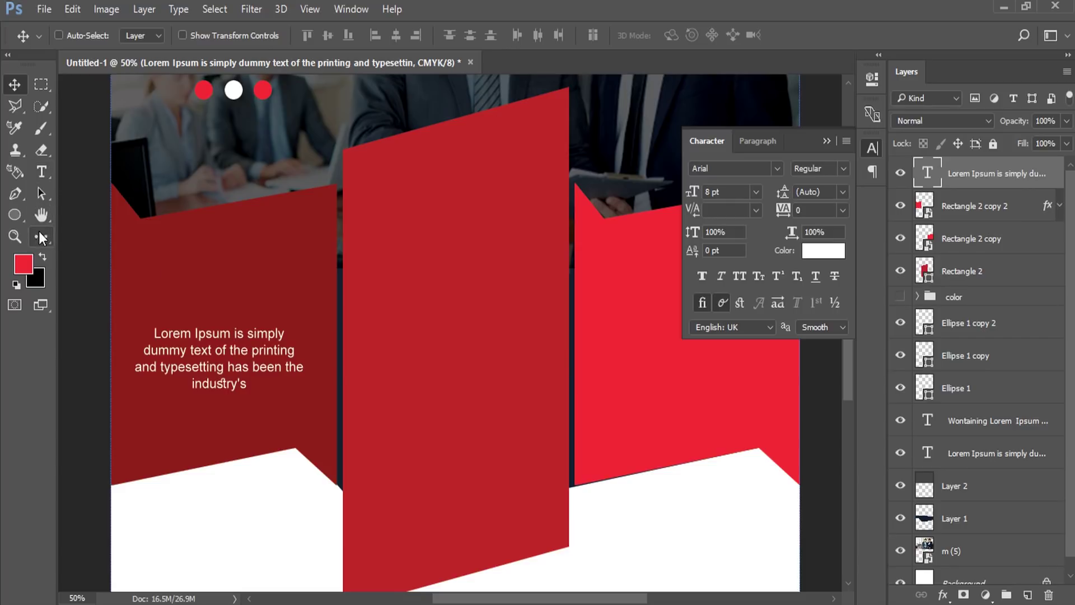
left_click(22, 213)
Draw a gears custom shape above the caption on the left panel.
right_click(22, 212)
left_click(75, 290)
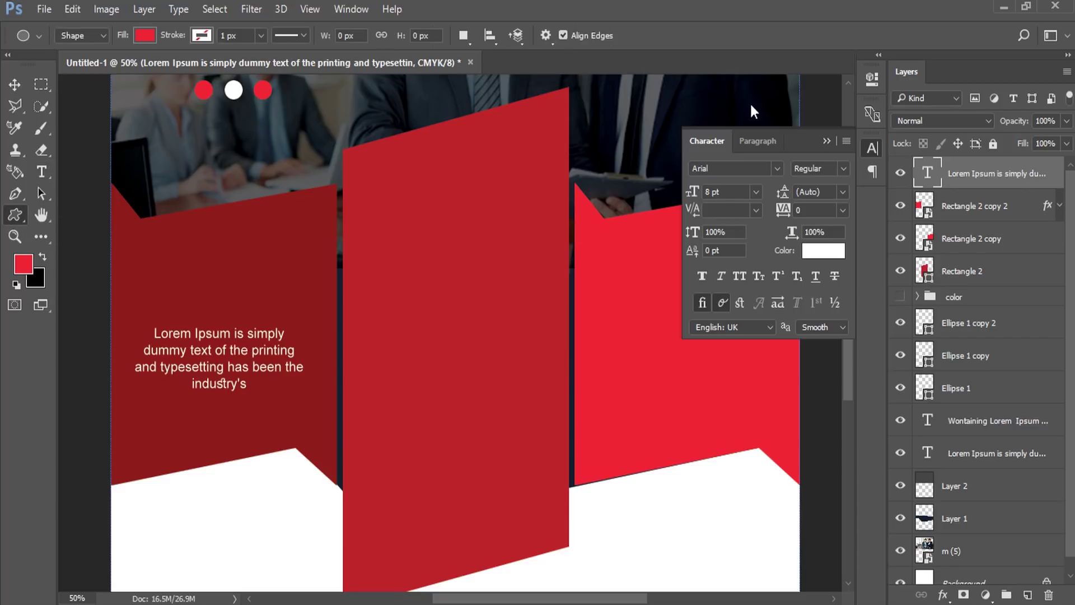
left_click(829, 141)
left_click(607, 35)
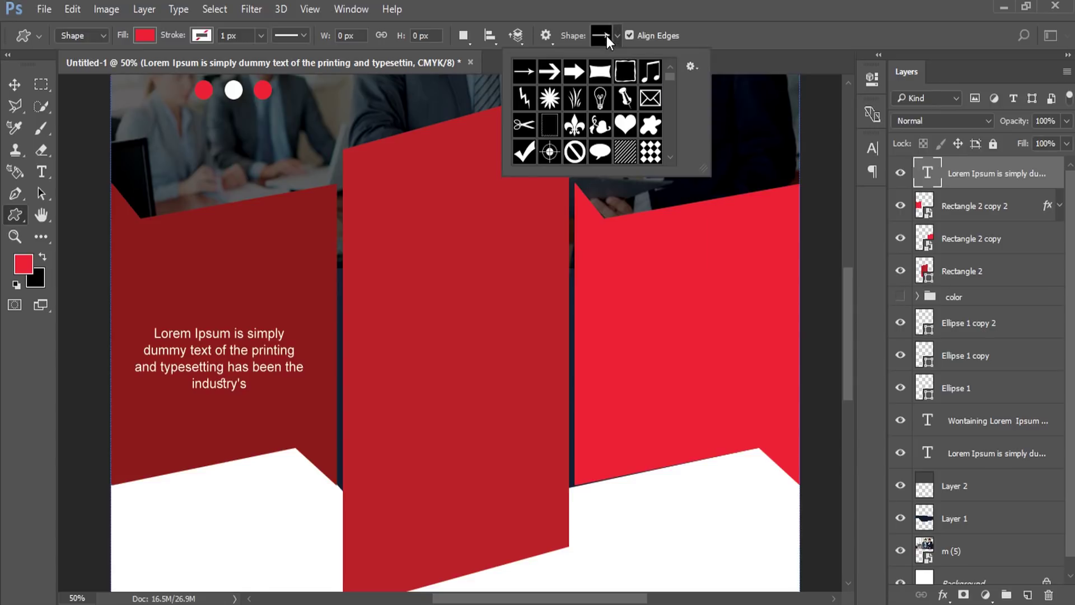
left_click_drag(706, 173, 981, 387)
scroll(907, 280, "down", 3)
scroll(908, 280, "down", 3)
scroll(908, 280, "down", 4)
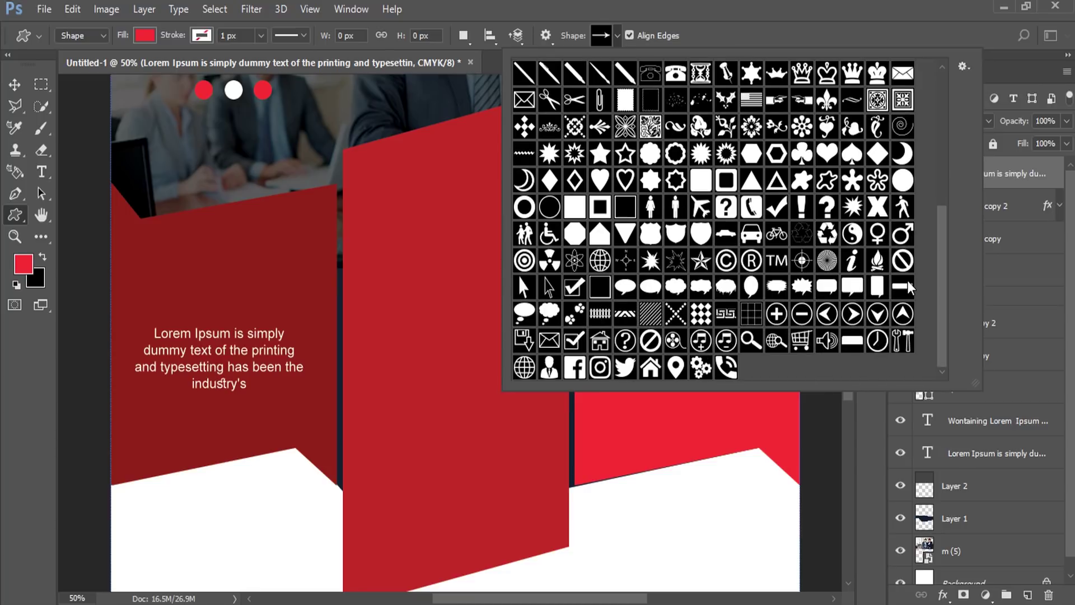
double_click(700, 367)
left_click_drag(199, 258, 252, 309)
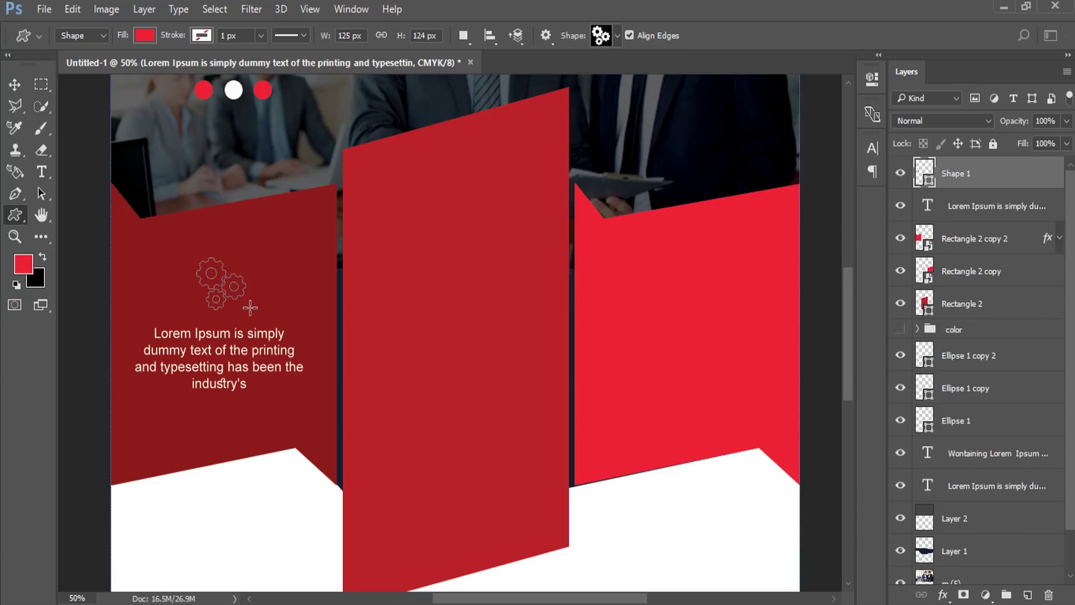
Set the gear's fill to none with a 4 px white stroke, then zoom in on it.
left_click(145, 35)
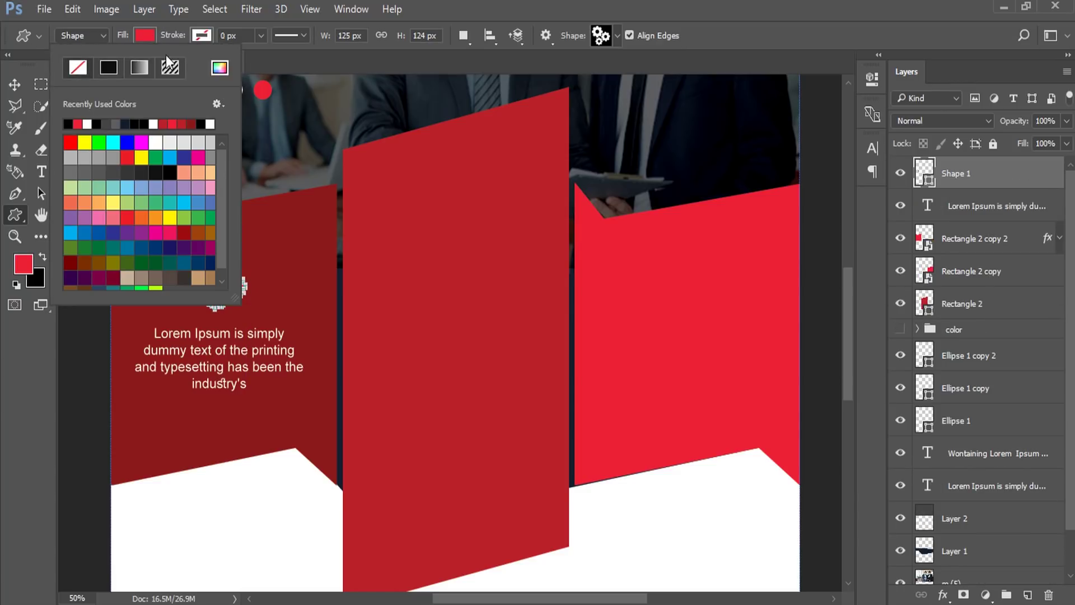
left_click(78, 67)
left_click(201, 35)
left_click(135, 123)
left_click(15, 84)
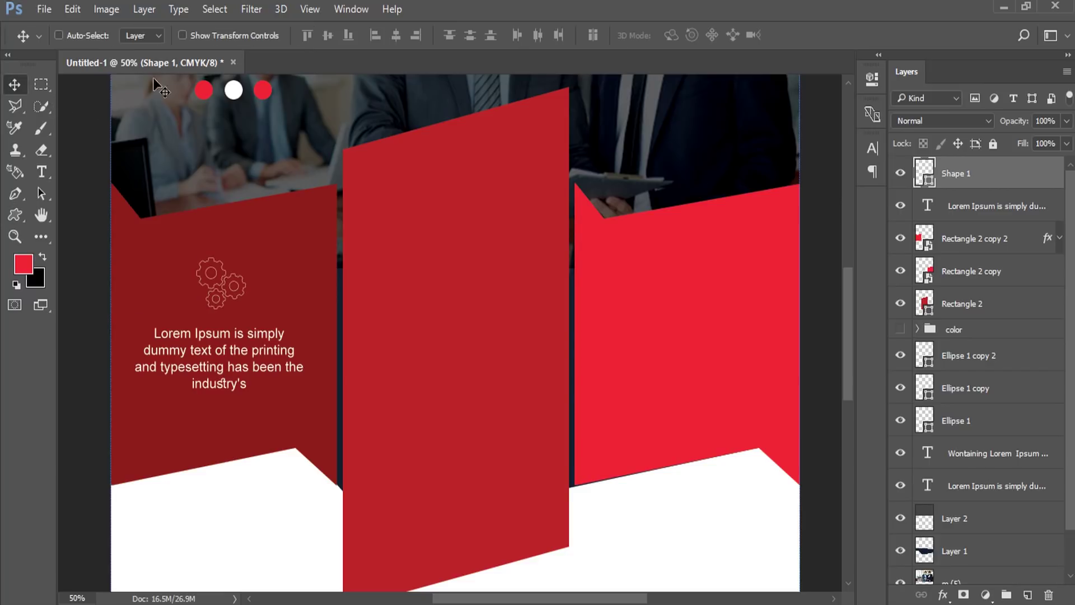
left_click(14, 214)
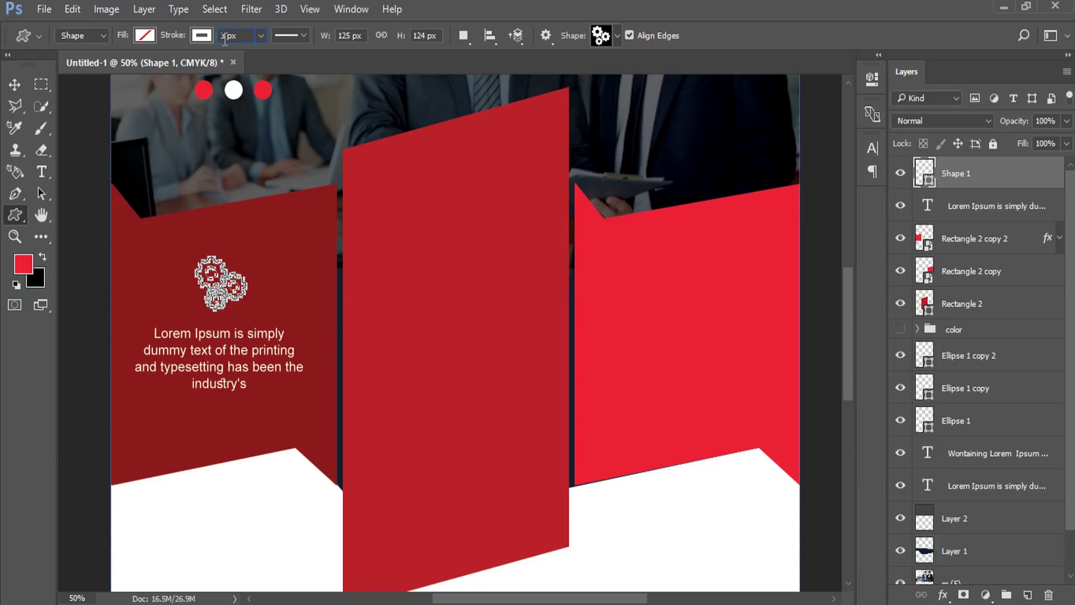
left_click(15, 84)
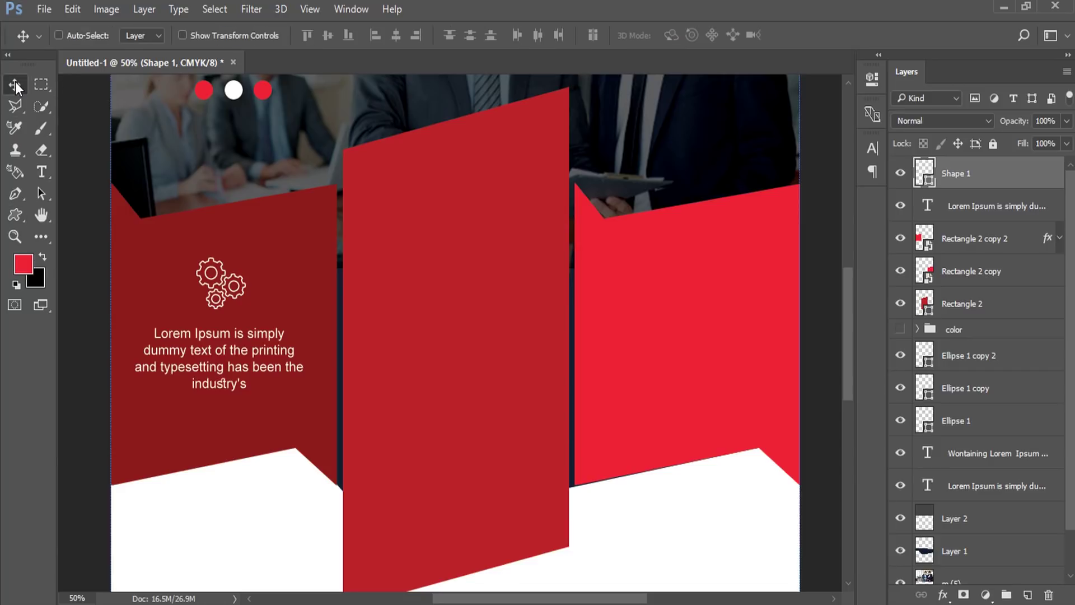
left_click(15, 214)
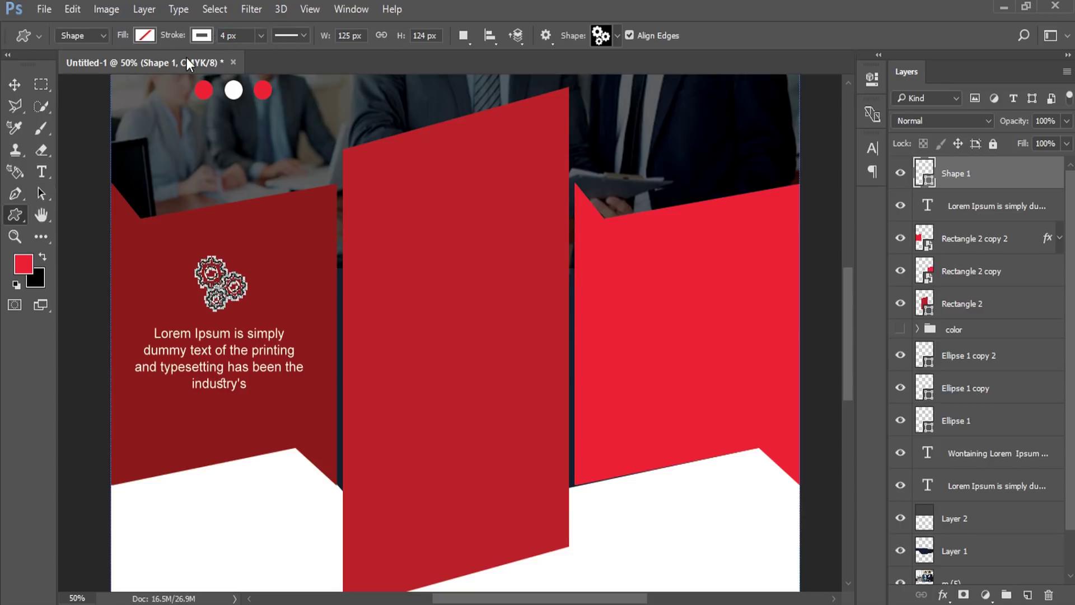
left_click(15, 85)
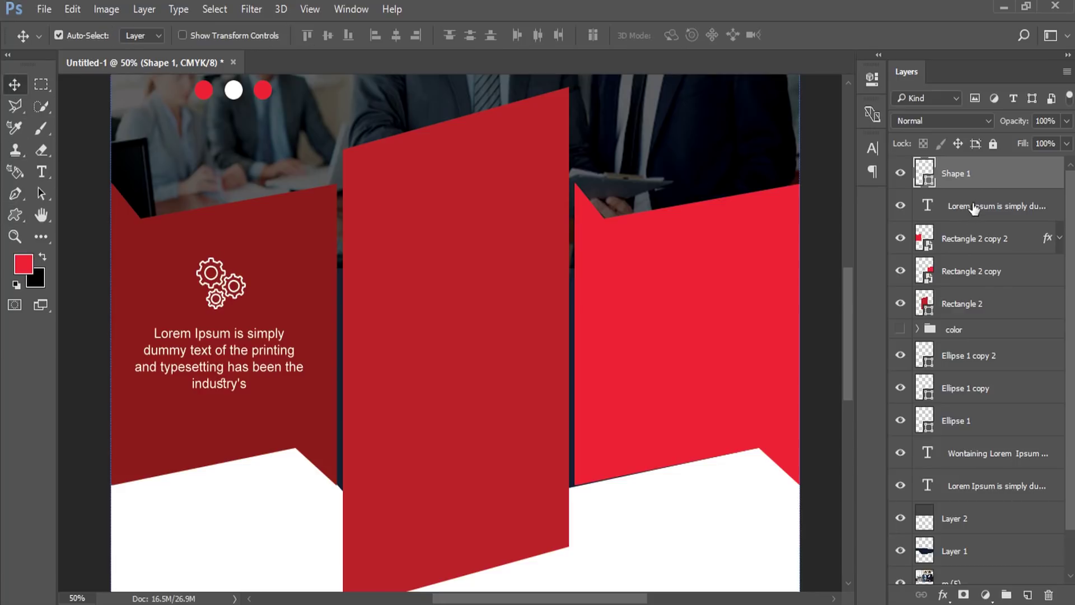
left_click(934, 205, "shift")
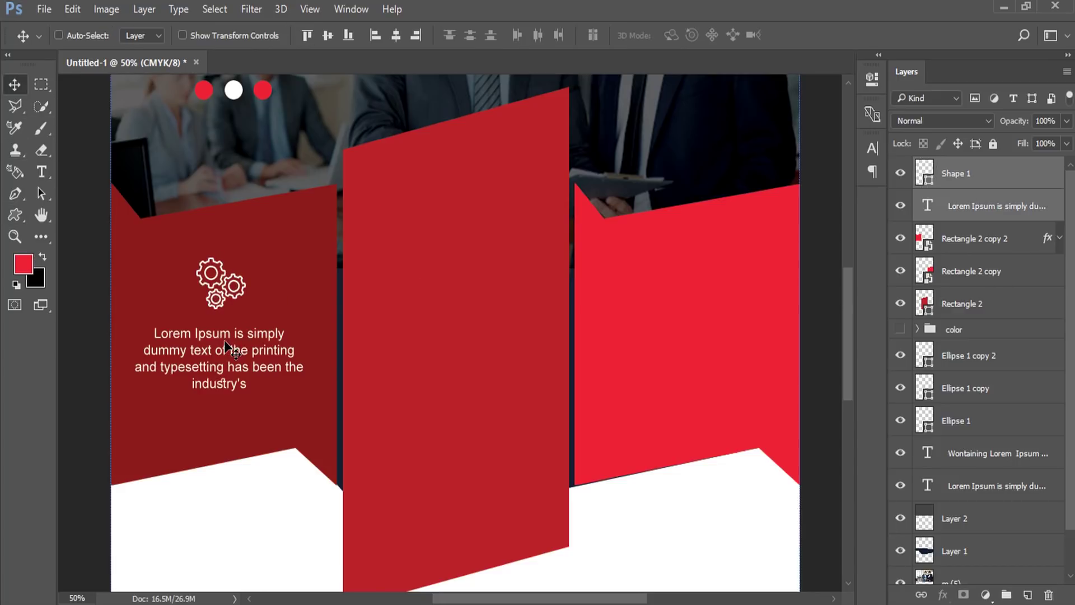
left_click(14, 236)
left_click(185, 300)
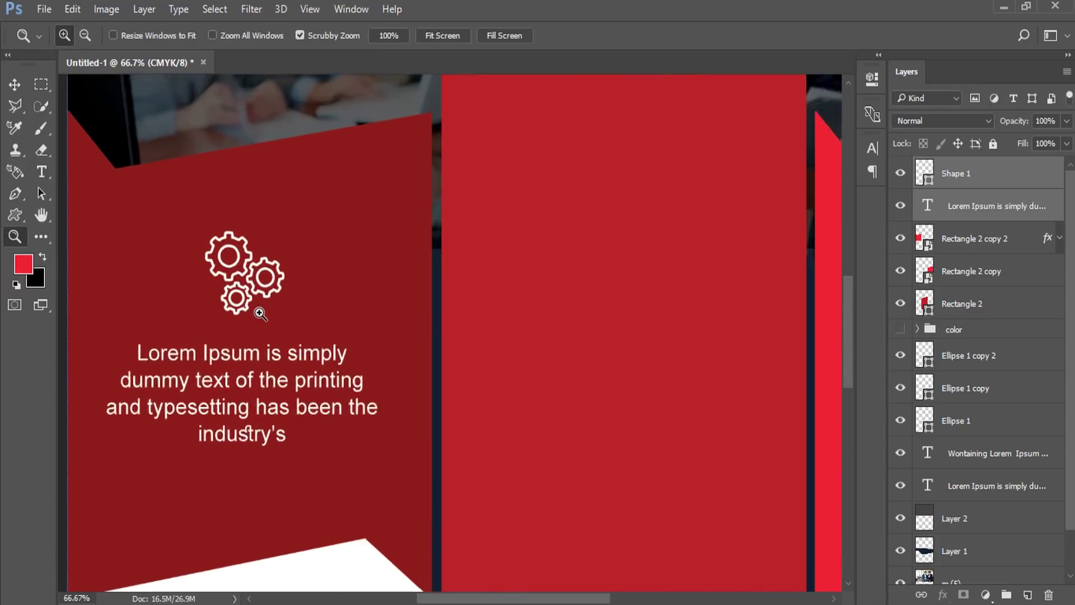
Raise the gear icon and draw a small circle between it and the caption.
left_click(260, 313)
left_click(952, 178)
left_click(14, 84)
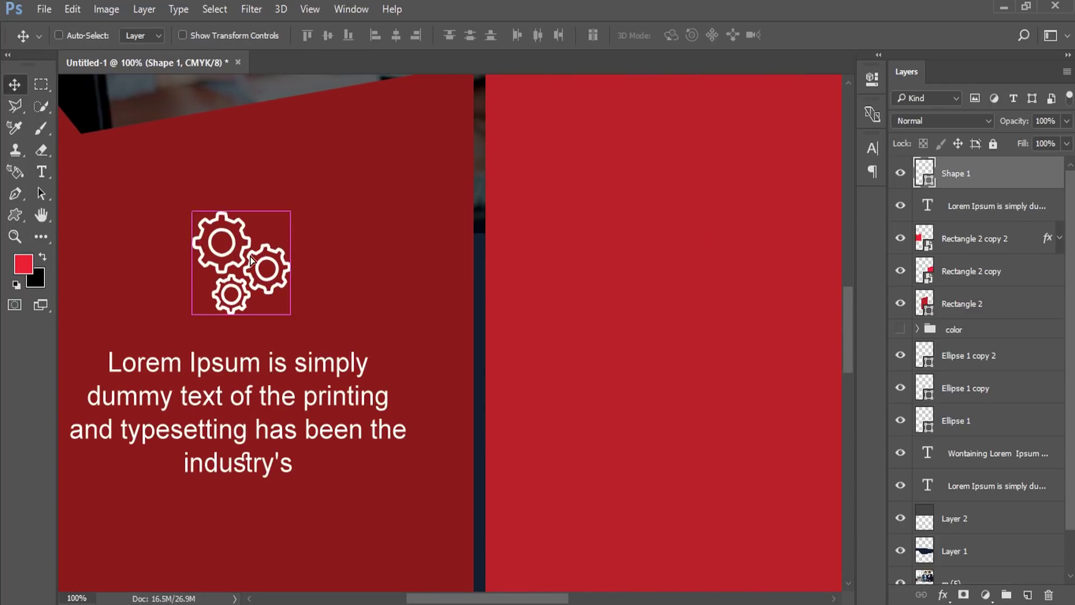
left_click_drag(251, 259, 251, 217)
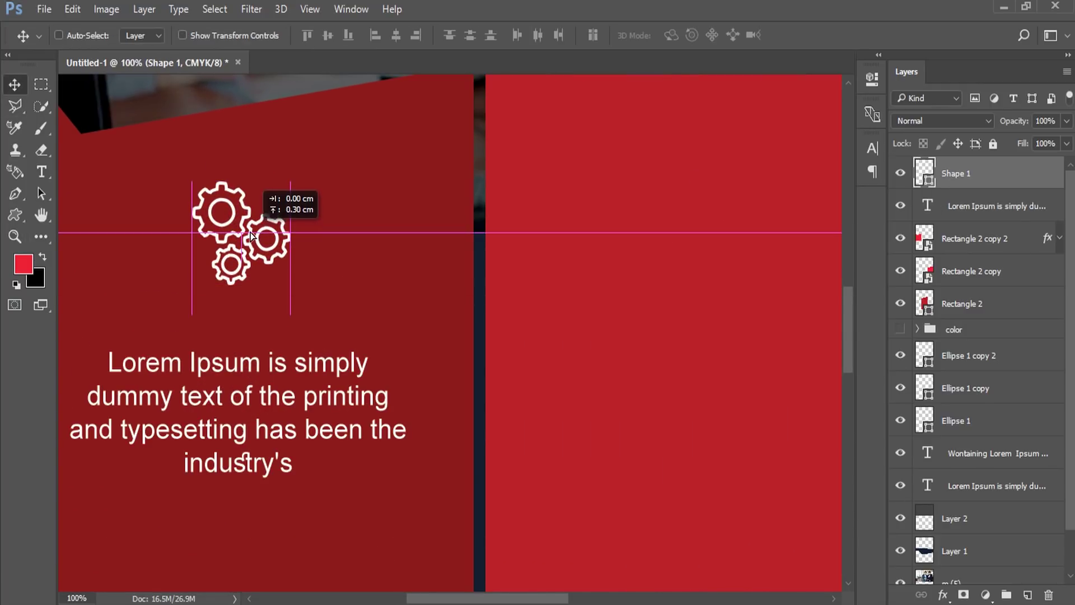
left_click(15, 215)
right_click(14, 215)
left_click(58, 243)
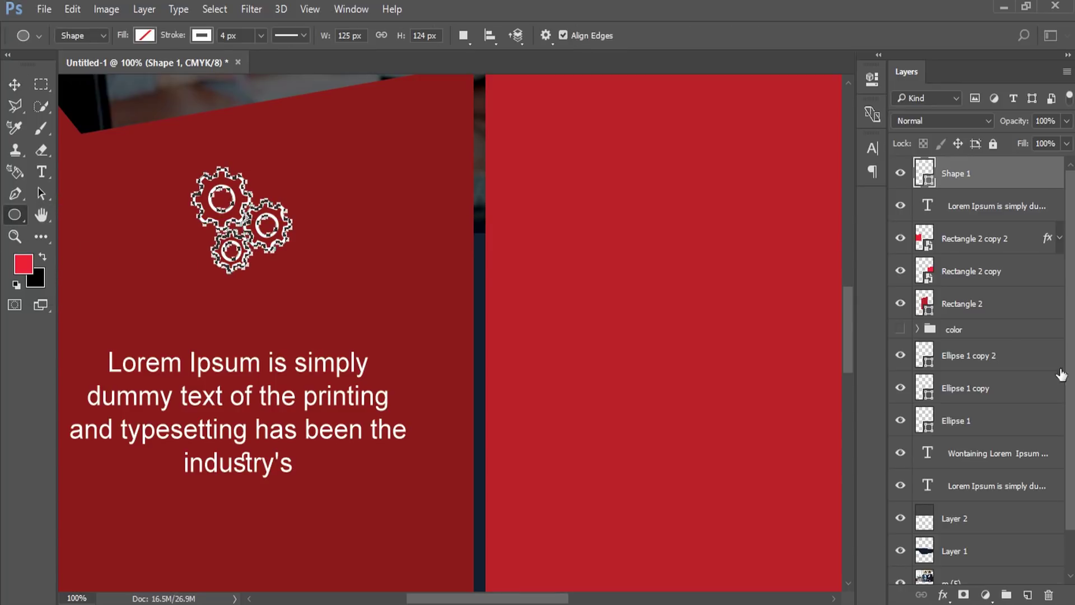
left_click(1028, 595)
left_click_drag(149, 312, 159, 321)
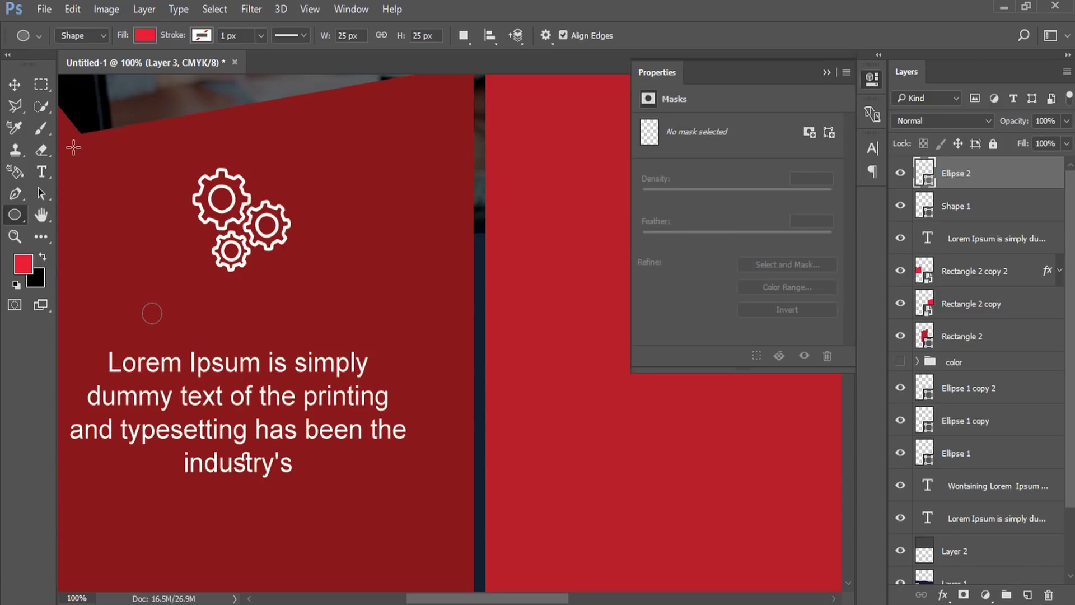
Make the circle white, duplicate it into three dots, and centre them under the gear.
left_click(145, 36)
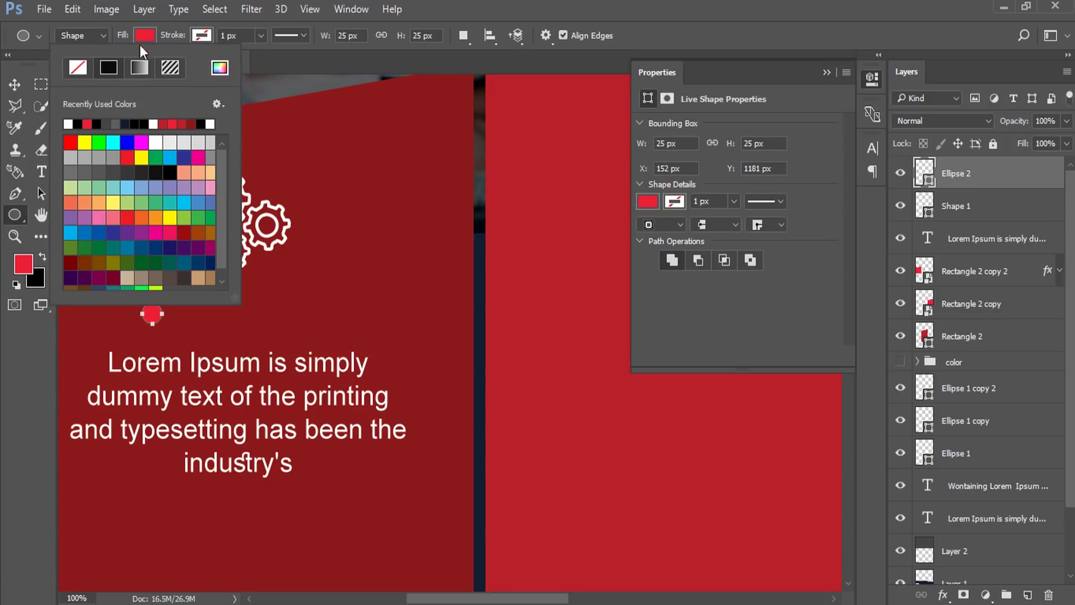
left_click(68, 124)
key("v")
left_click_drag(162, 317, 263, 318)
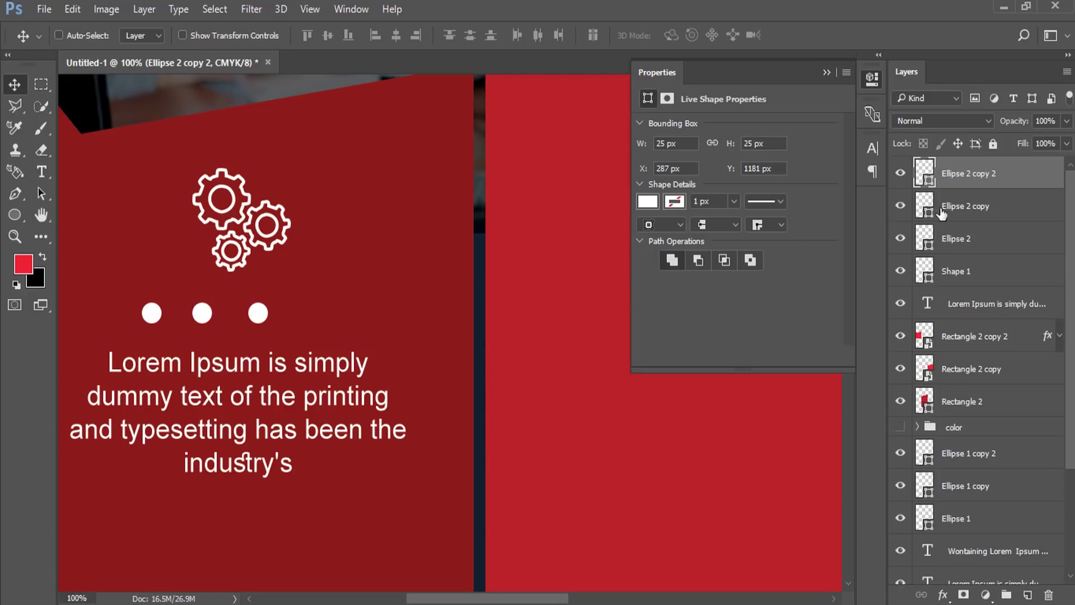
left_click(969, 241, "shift")
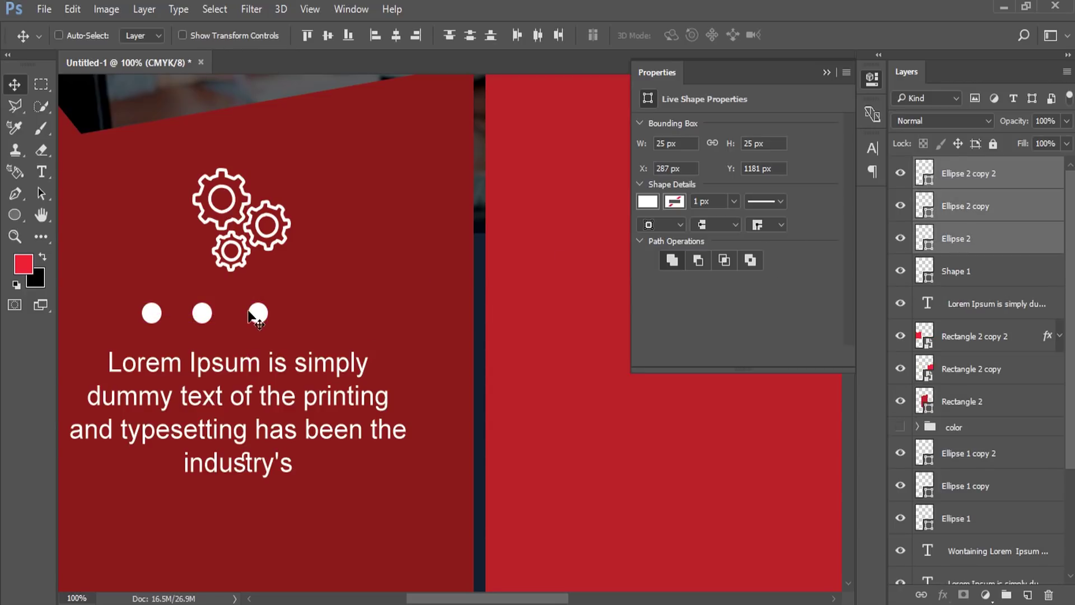
left_click_drag(251, 314, 281, 314)
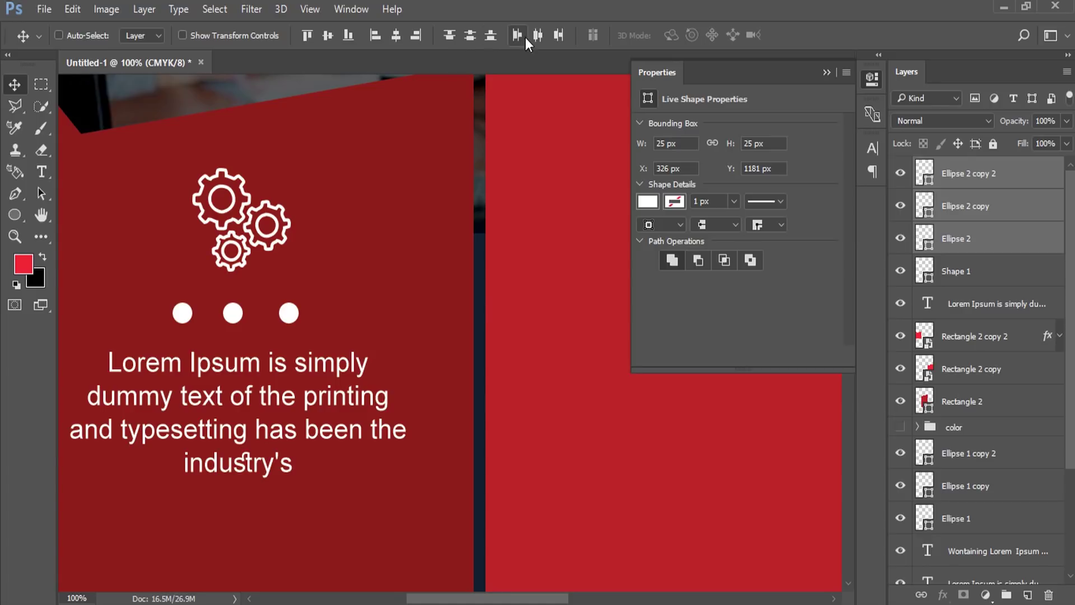
Select the gear and caption layers together and zoom back out to the full flyer.
key("ctrl")
left_click(964, 304, "shift")
left_click(15, 236)
left_click_drag(285, 307, 270, 307)
left_click(270, 307, "alt")
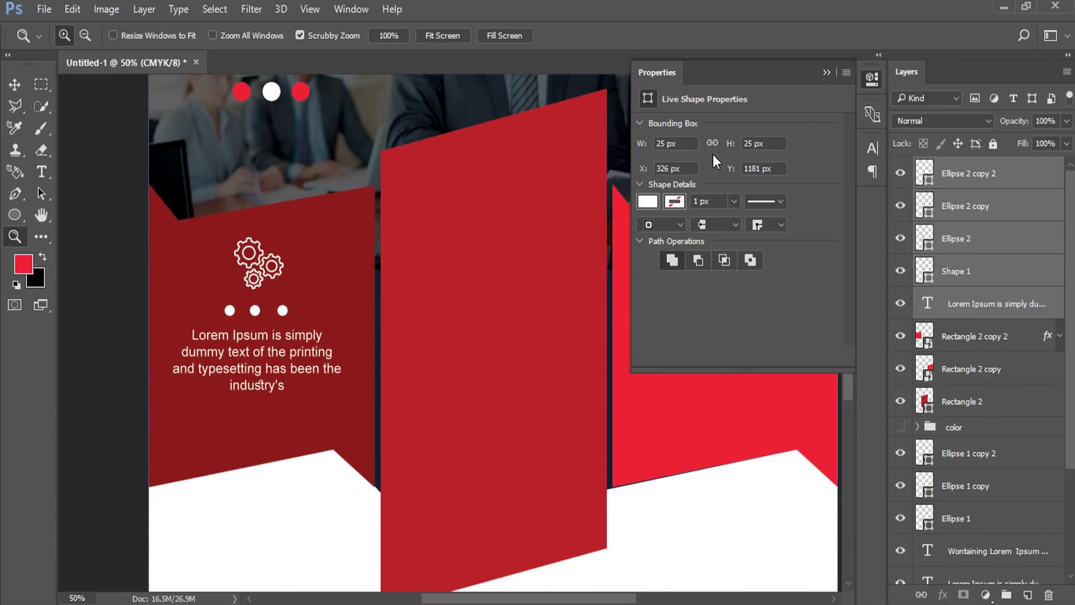
left_click(827, 72)
left_click(15, 84)
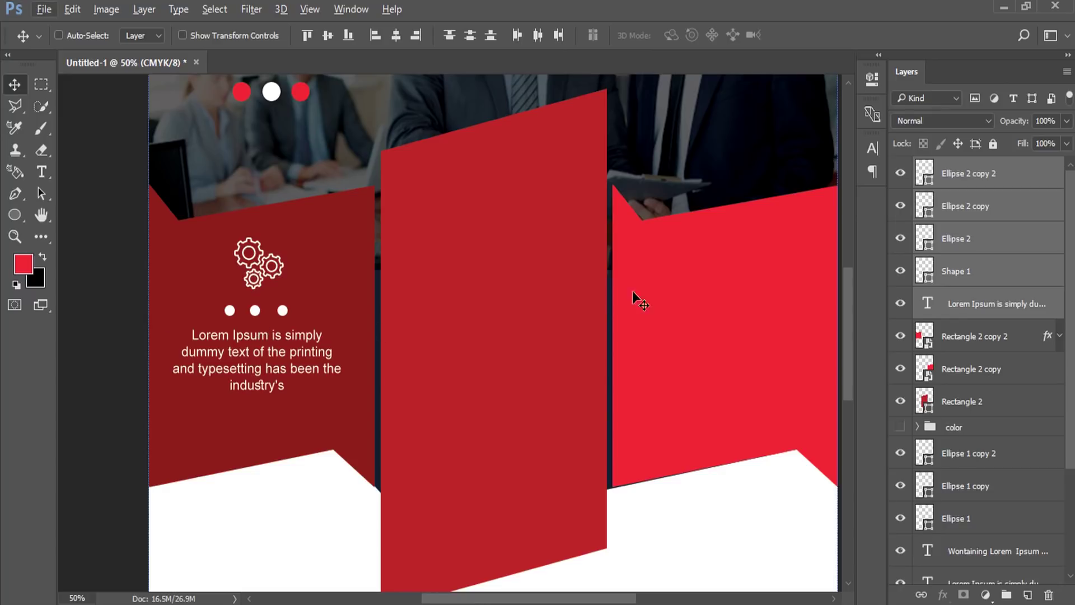
left_click(959, 271)
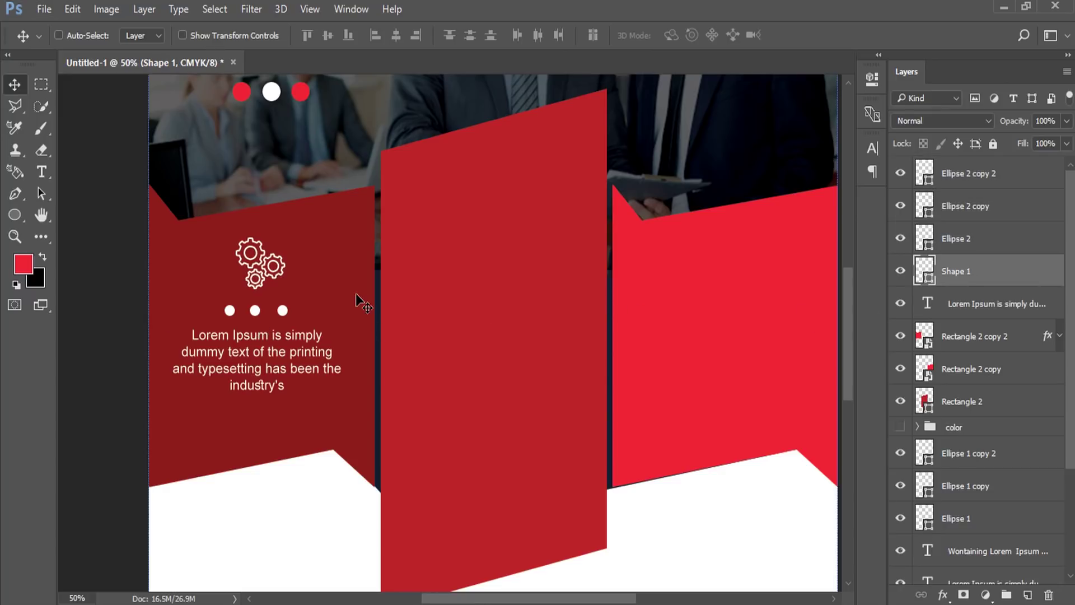
Alt-drag copies of the gear, dots and text layers into the middle panel.
left_click(980, 305)
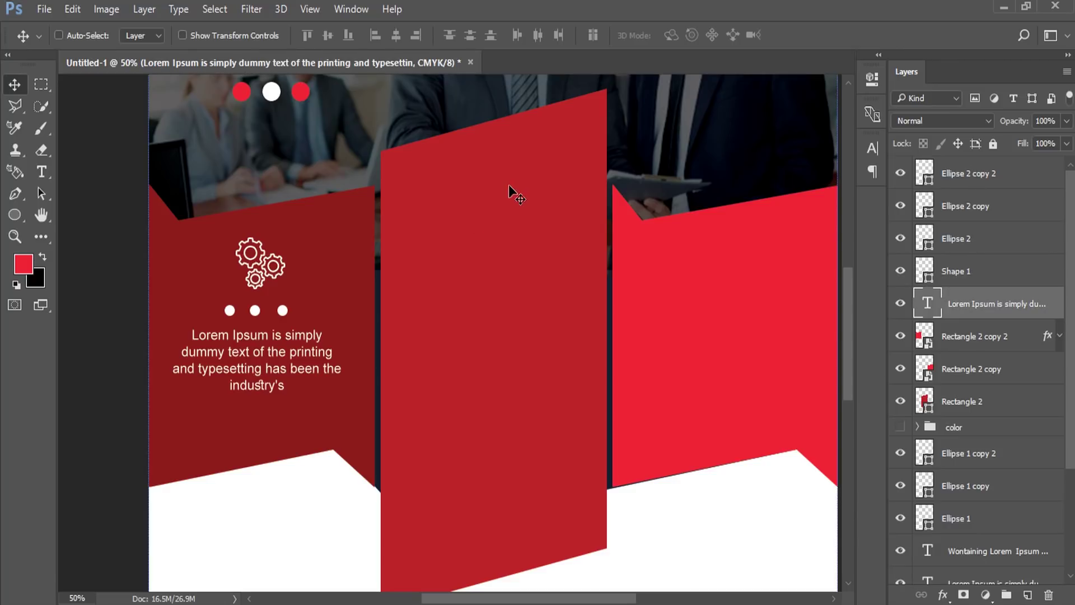
left_click(963, 178, "shift")
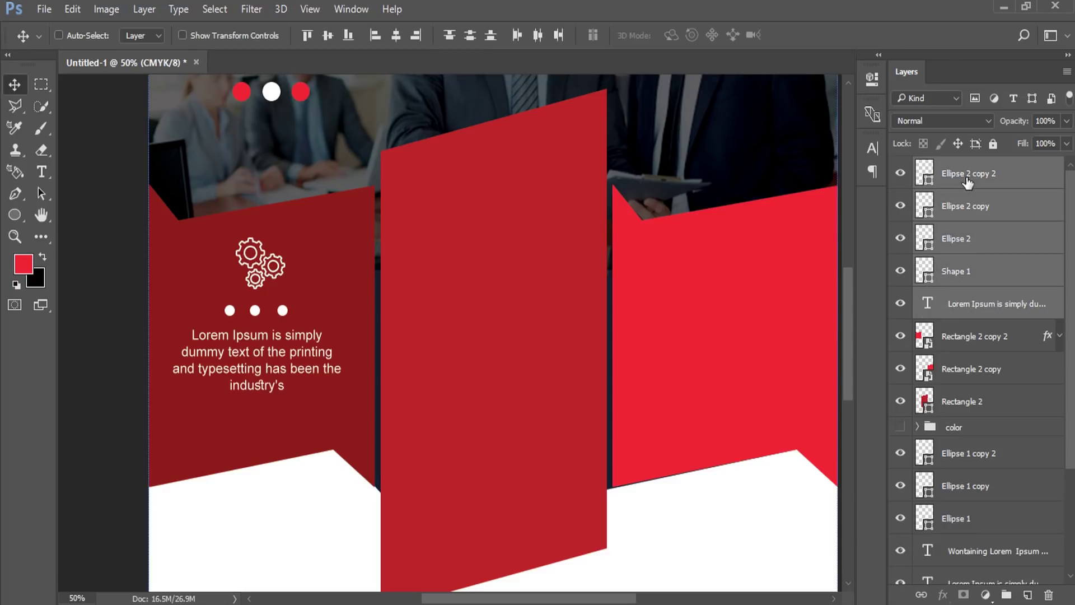
left_click_drag(297, 260, 487, 297)
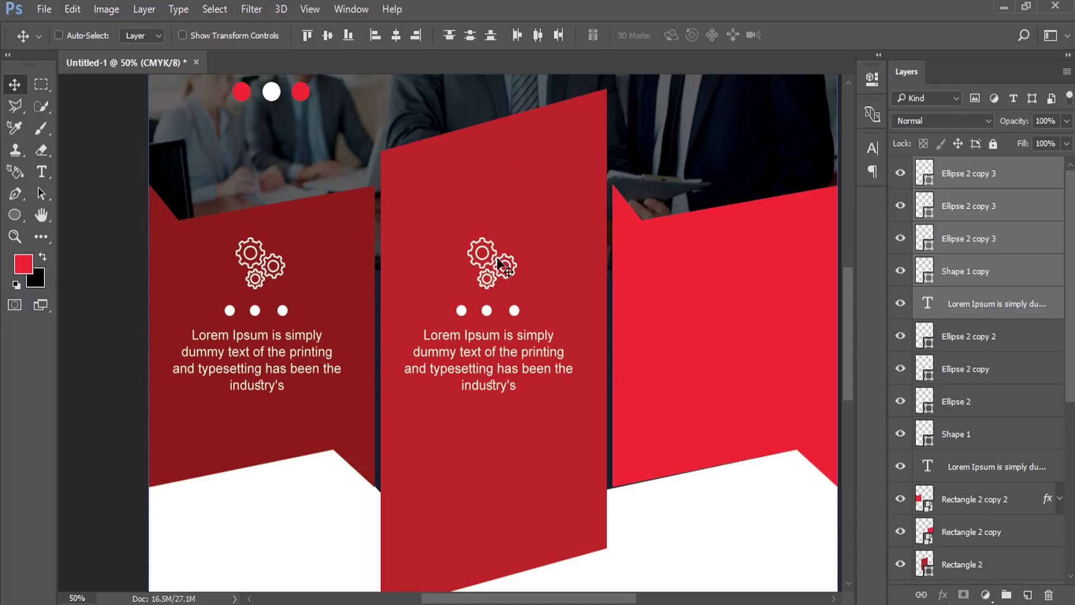
left_click_drag(483, 295, 496, 259)
left_click_drag(595, 356, 448, 351)
Copy the gear, dots and text onto the right panel and delete the middle panel's gear.
left_click_drag(349, 310, 581, 365)
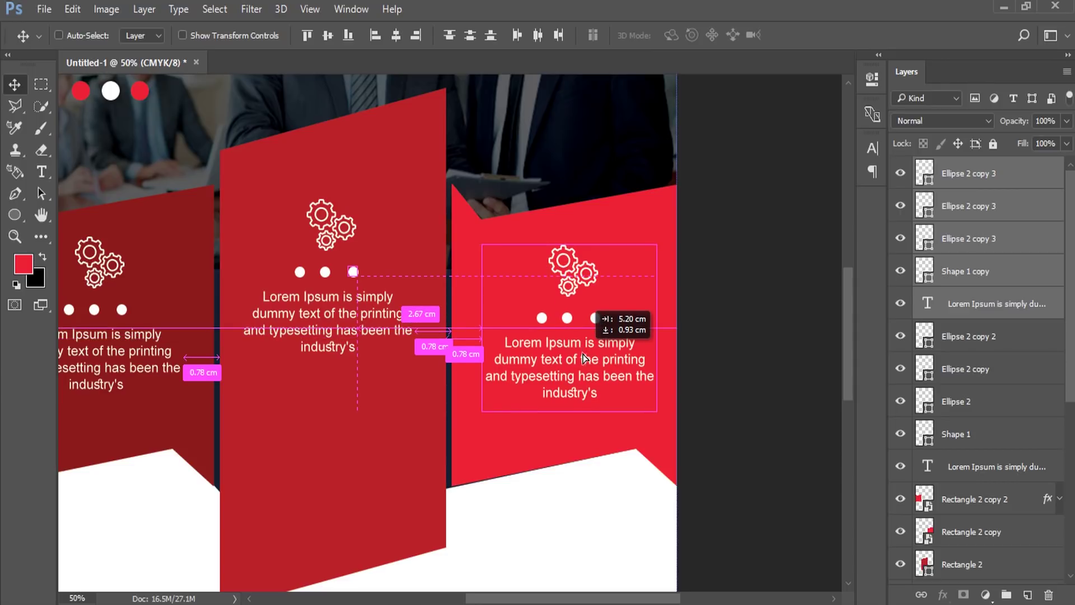
left_click_drag(580, 364, 585, 367)
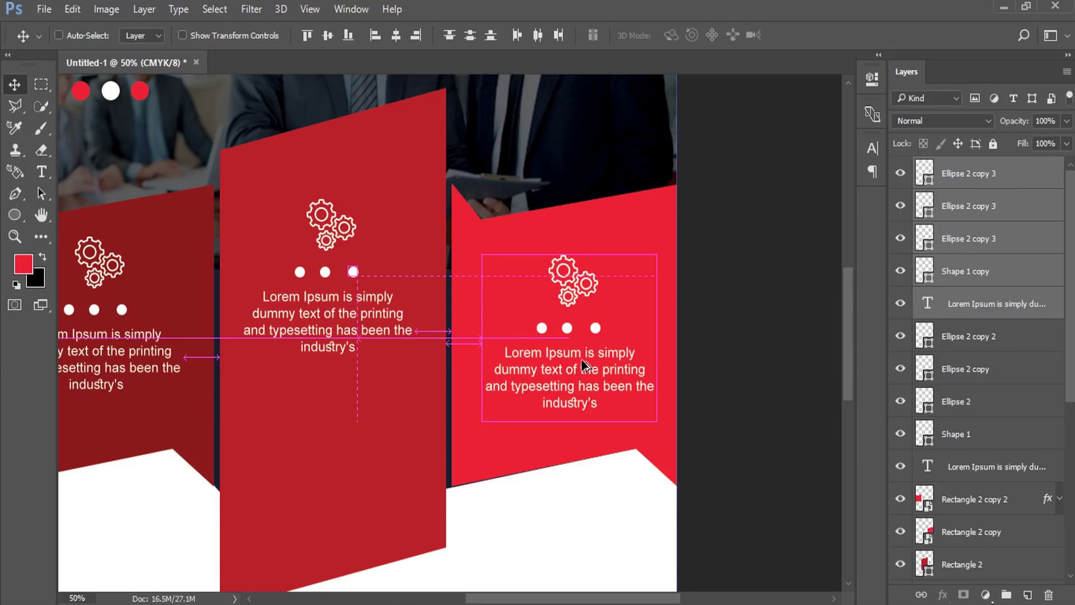
right_click(337, 231)
left_click(351, 241)
key("Delete")
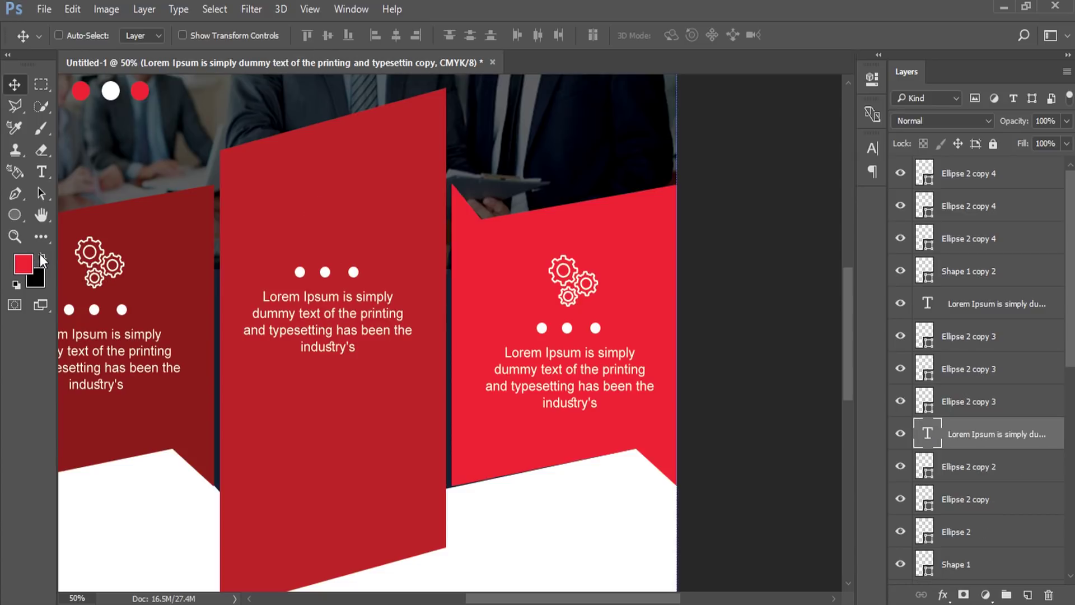
left_click(15, 236)
Choose the shopping cart preset in the Custom Shape tool.
left_click(329, 234)
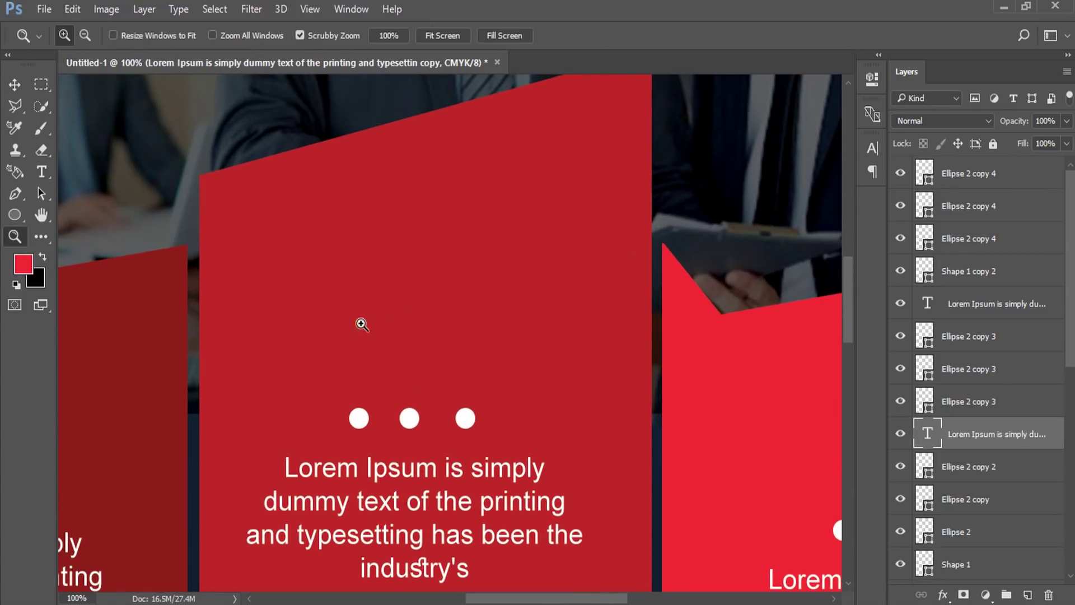
right_click(22, 221)
left_click(67, 230)
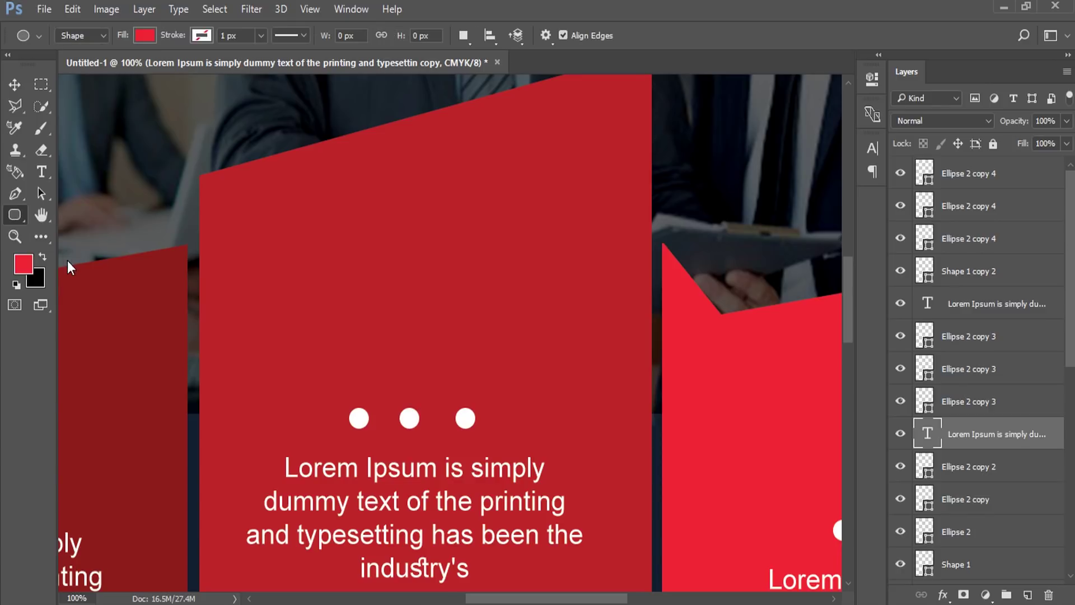
right_click(20, 221)
left_click(84, 294)
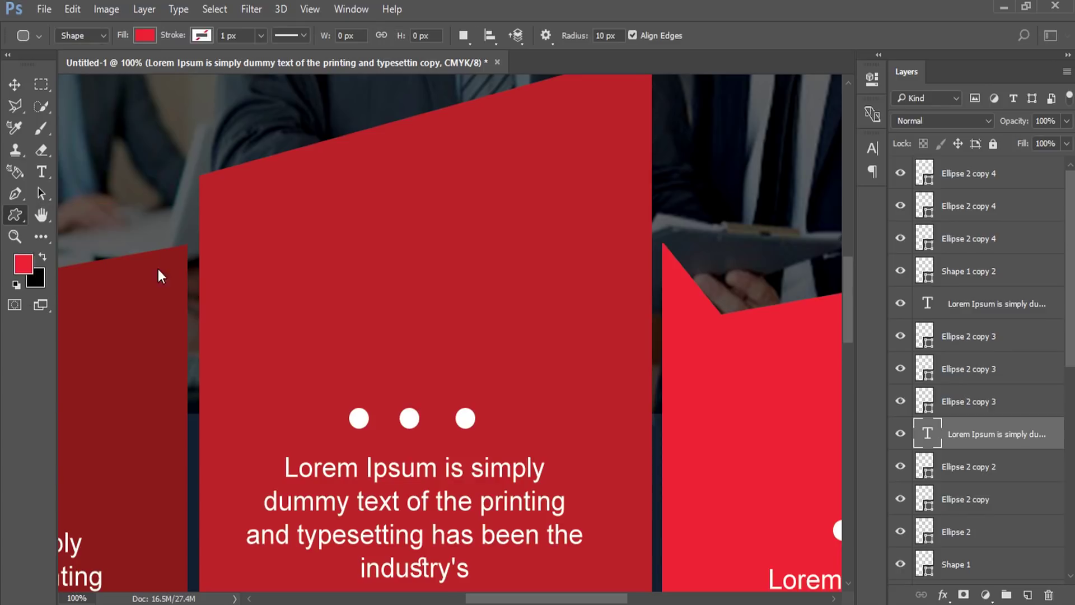
left_click(603, 36)
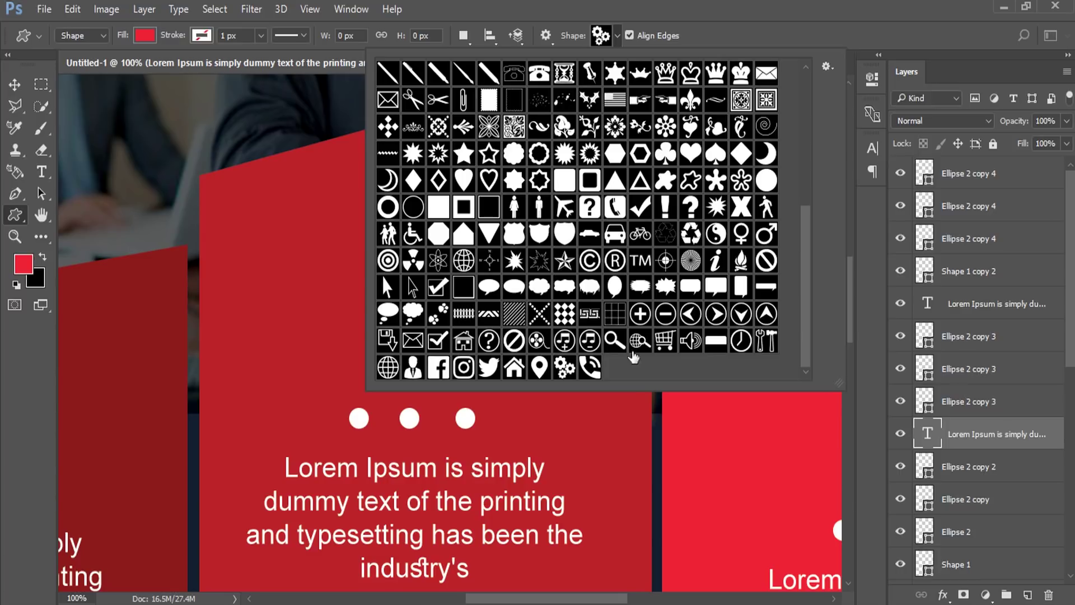
left_click(666, 340)
Draw the shopping cart shape and move it onto the centre panel.
key("Escape")
left_click_drag(271, 360, 580, 322)
left_click_drag(253, 304, 333, 408)
left_click_drag(709, 396, 467, 407)
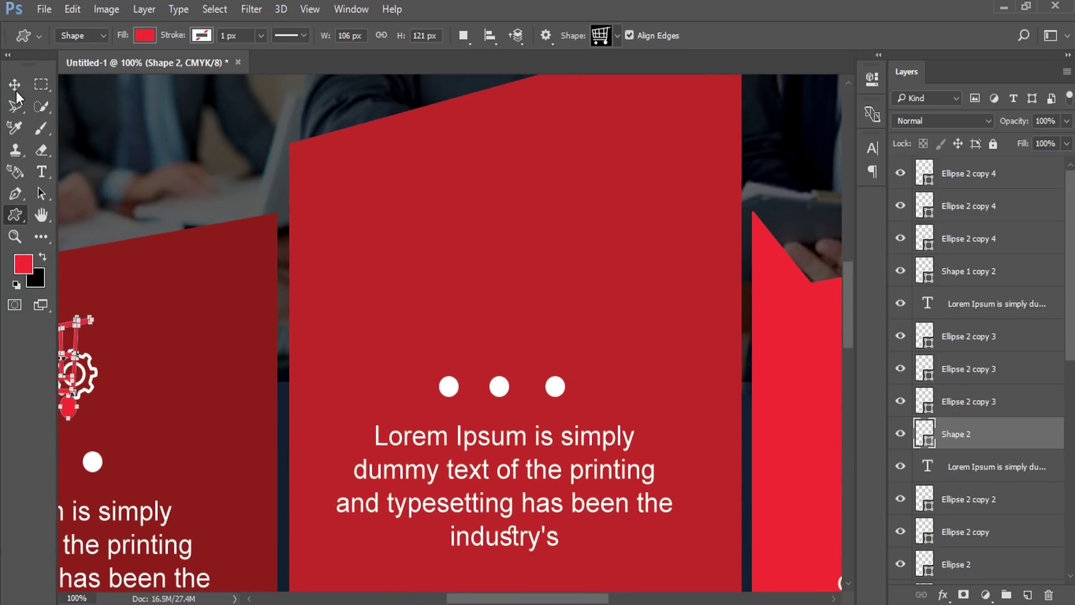
key("v")
mouse_move(136, 416)
left_mouse_down()
mouse_move(530, 312)
mouse_move(593, 314)
mouse_move(590, 325)
left_mouse_up()
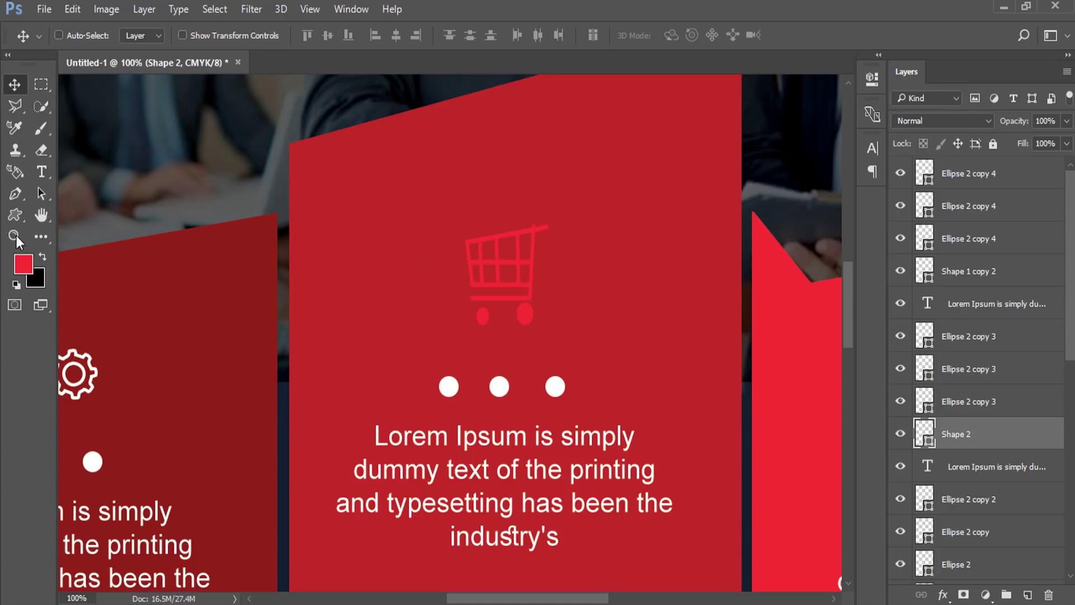
Give the cart no fill and a white 4 px stroke.
left_click(15, 215)
left_click(137, 37)
left_click(78, 67)
left_click(202, 36)
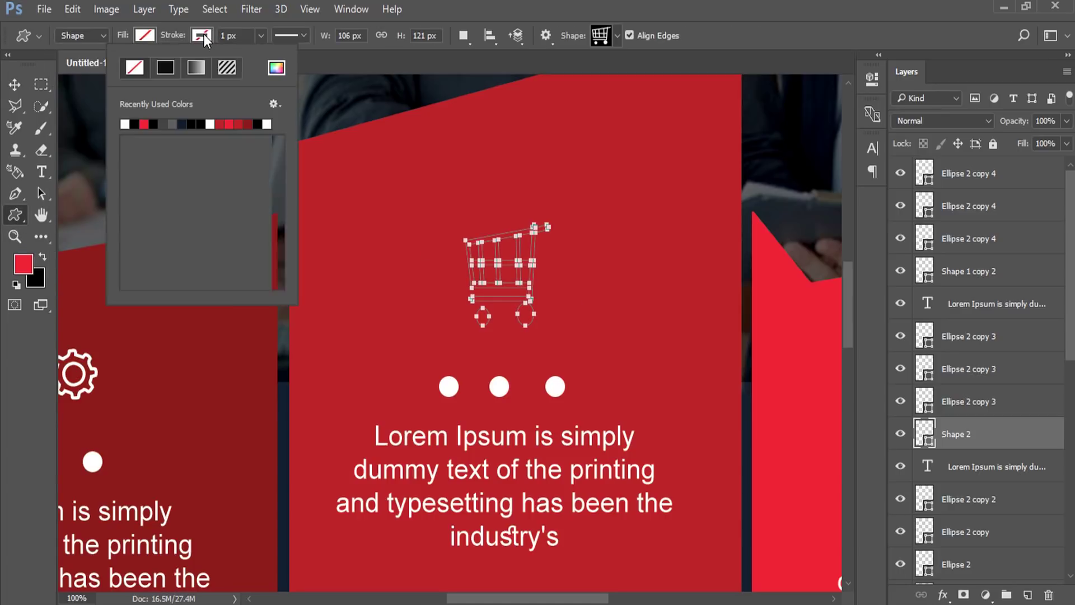
left_click(125, 123)
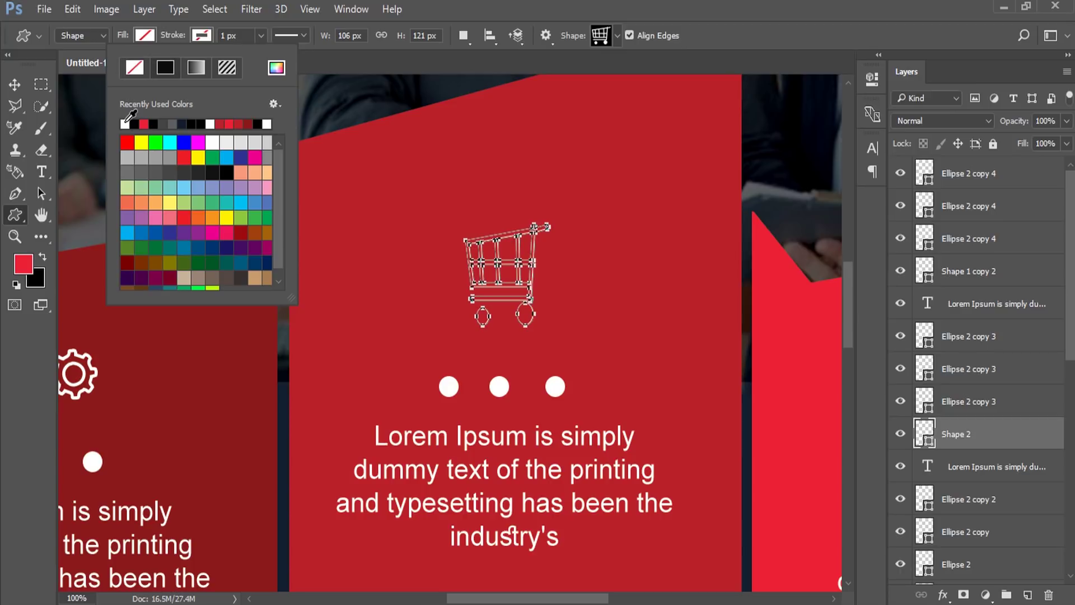
left_click(226, 35)
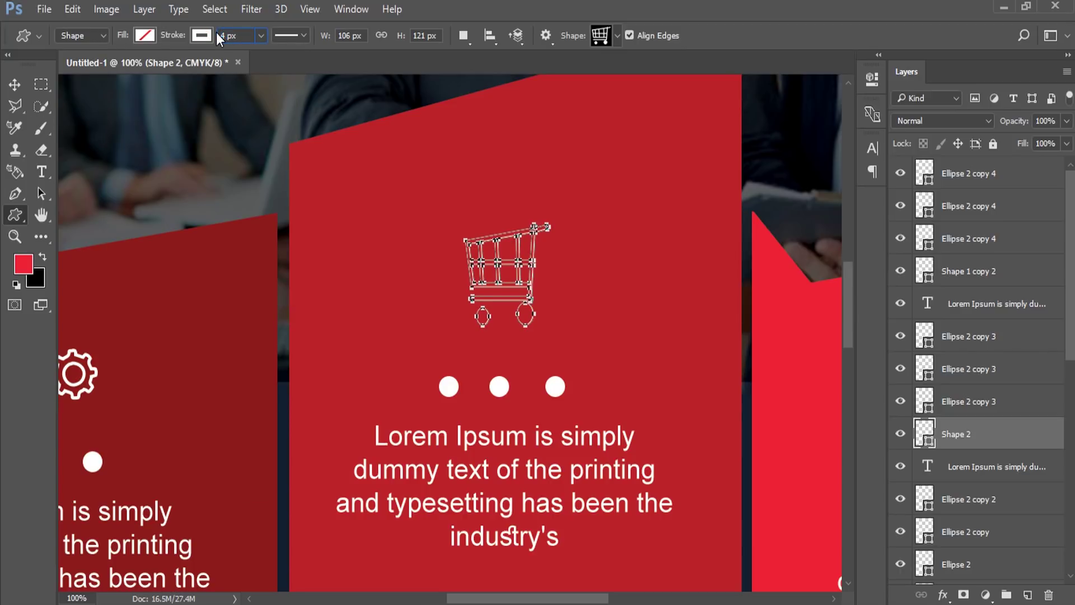
key("Return")
left_click(14, 84)
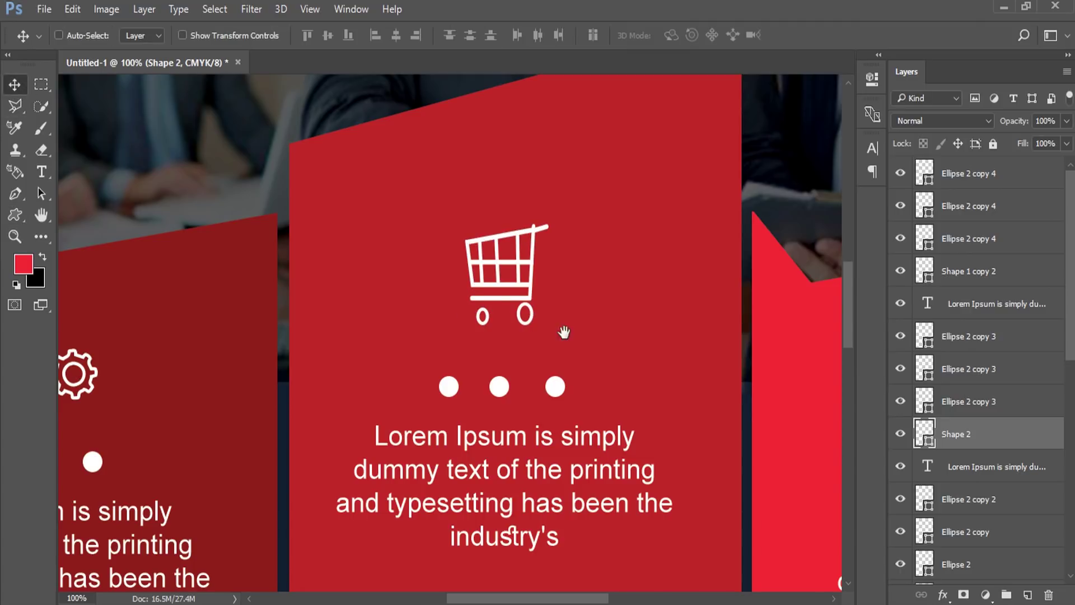
scroll(564, 332, "right", 10)
Delete the gear icon layer from the right panel.
scroll(461, 300, "right", 3)
right_click(475, 368)
left_click(487, 378)
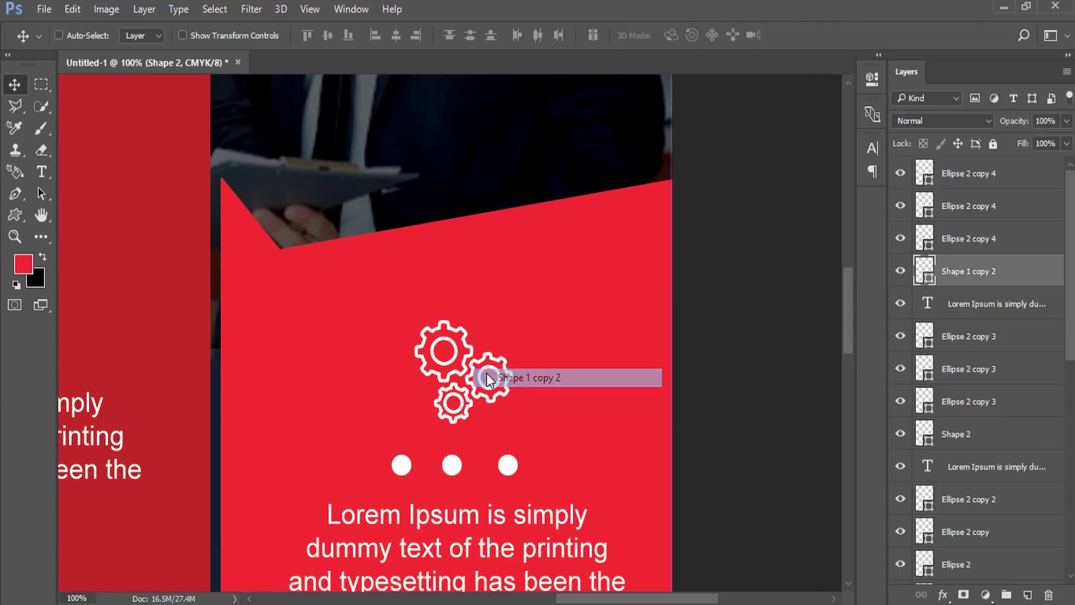
key("Delete")
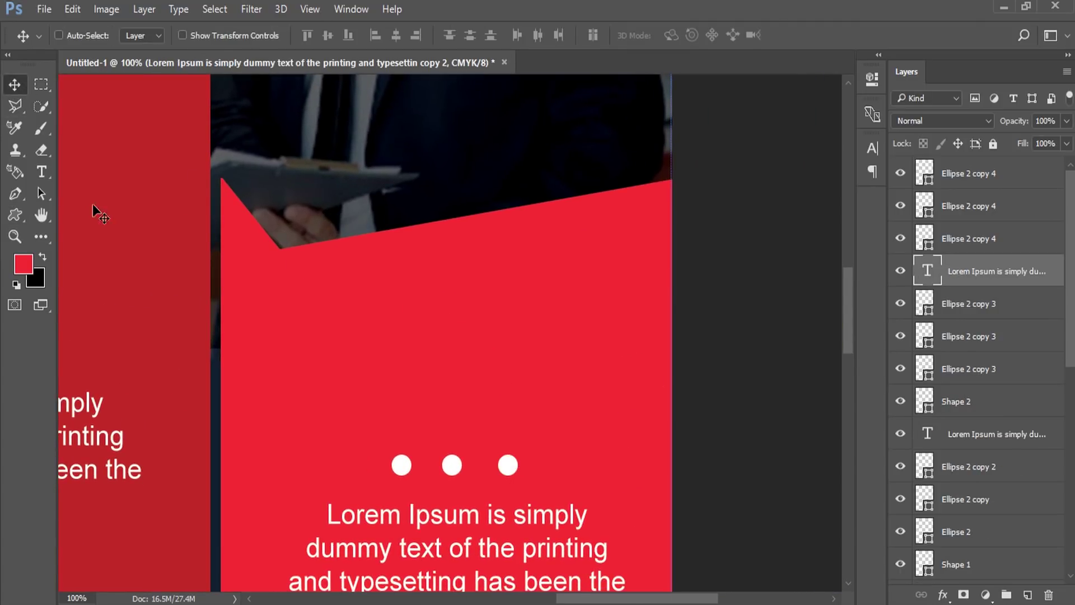
Draw the wrench-and-hammer custom shape above the right panel's dots.
left_click(15, 217)
left_click(616, 36)
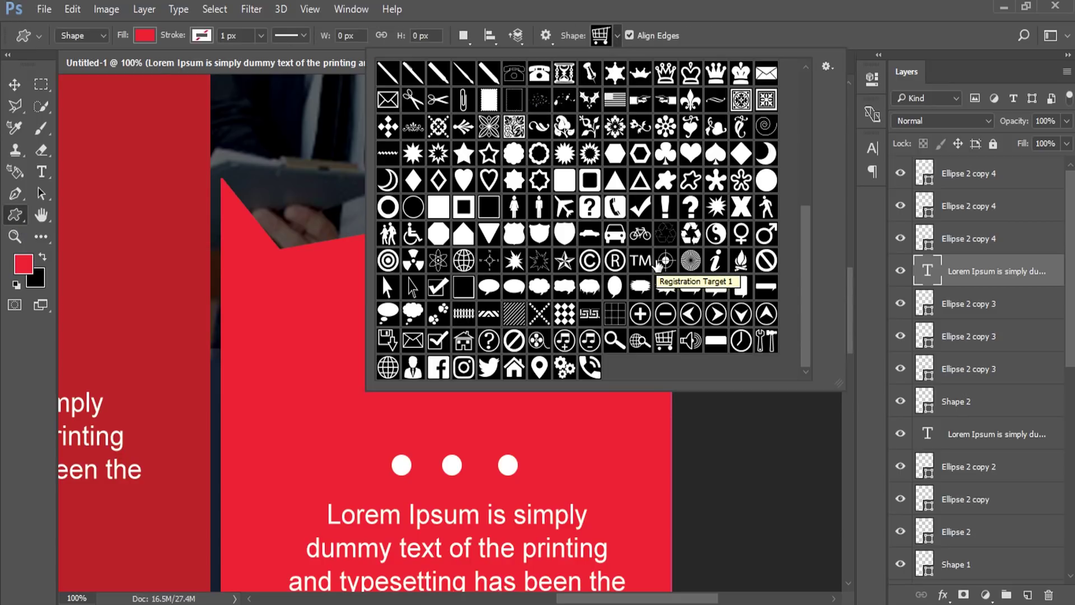
left_click(766, 341)
key("Return")
left_click_drag(411, 326, 497, 421)
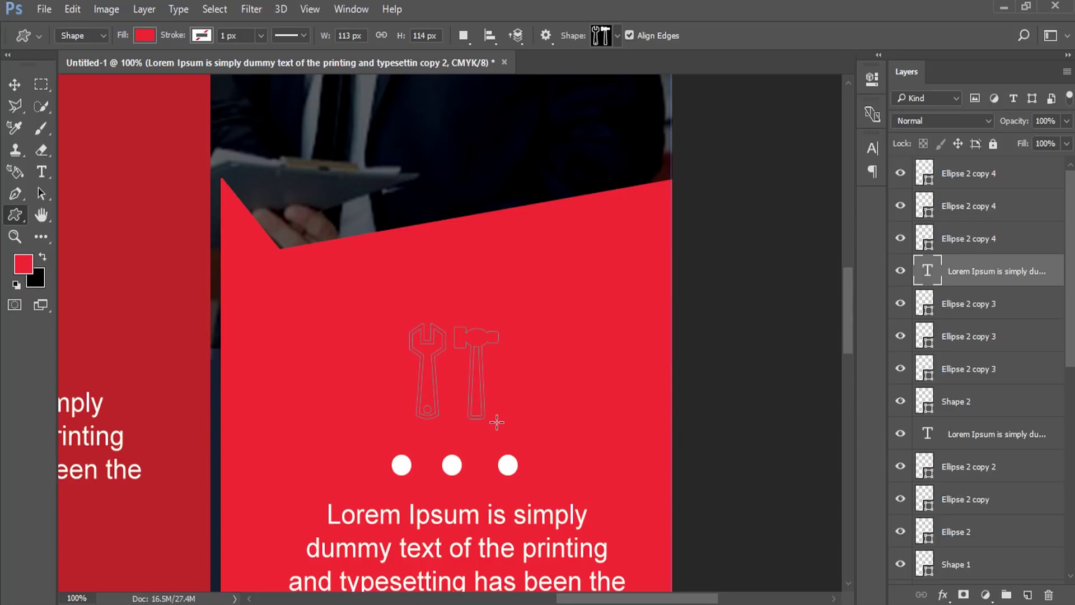
Give the tools icon no fill and a white 4 px stroke.
left_click(144, 35)
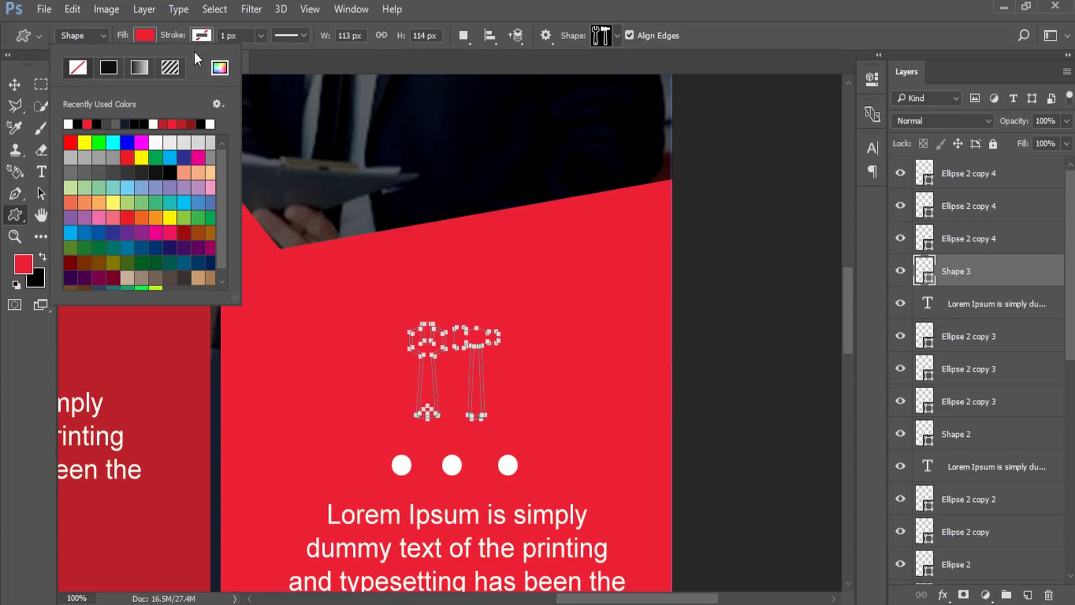
left_click(78, 67)
left_click(201, 35)
left_click(126, 123)
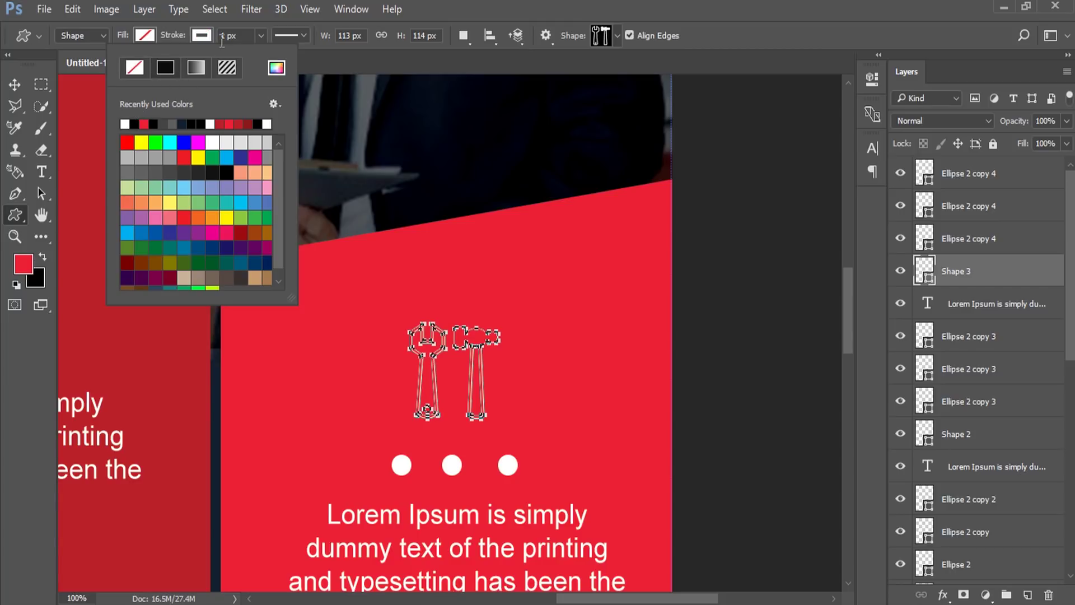
left_click(215, 36)
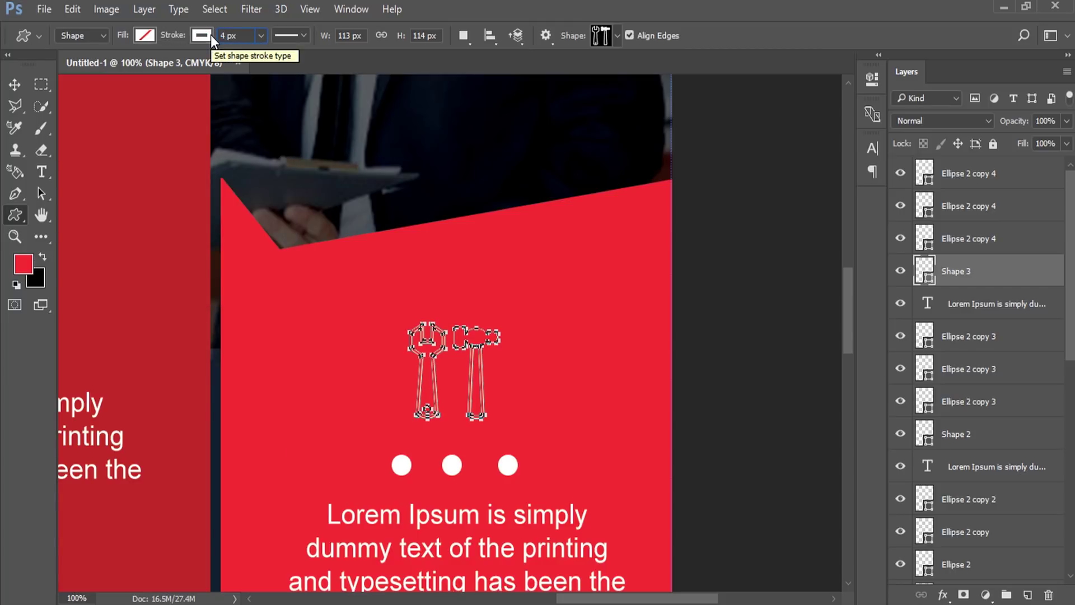
key("Return")
left_click(23, 87)
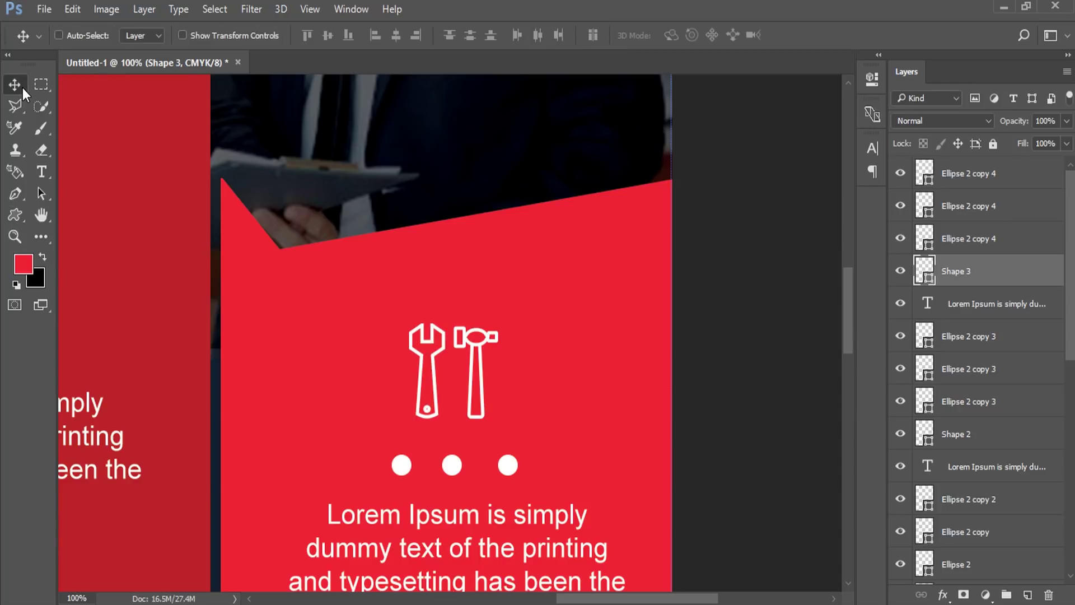
left_click(15, 236)
left_click(272, 267, "alt")
Drag the ICONE logo into the flyer and resize it with Free Transform.
left_click(272, 267, "alt")
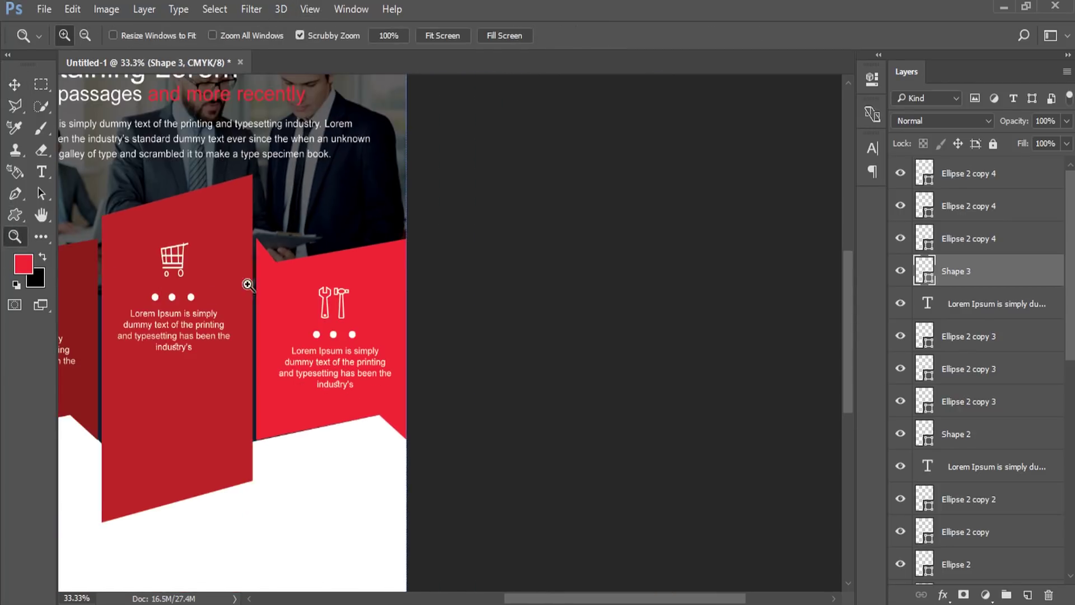
left_click_drag(247, 280, 438, 263)
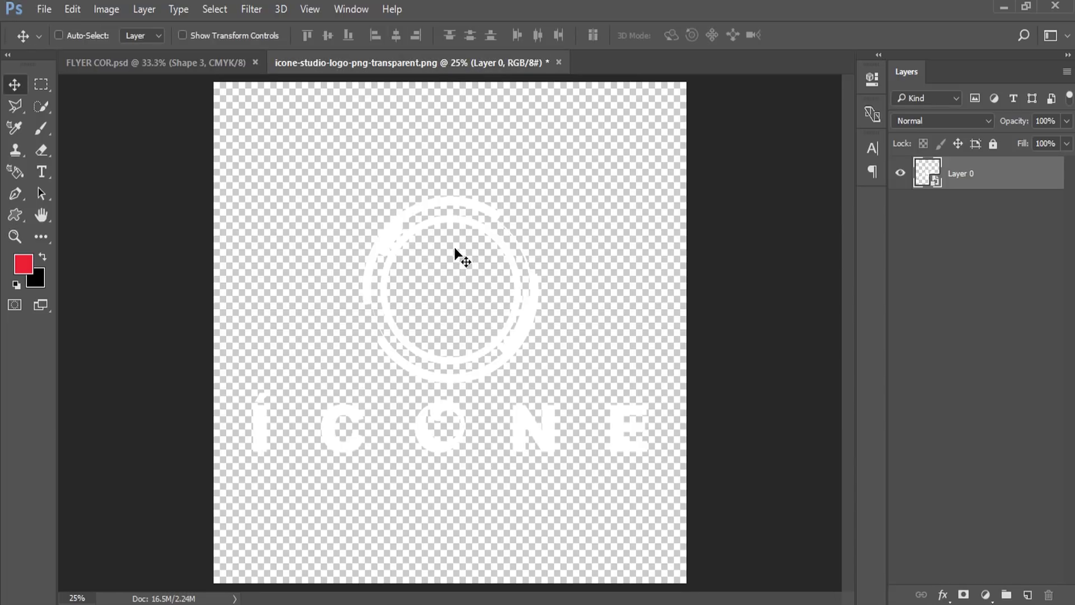
mouse_move(455, 247)
left_mouse_down()
mouse_move(209, 53)
mouse_move(415, 325)
left_mouse_up()
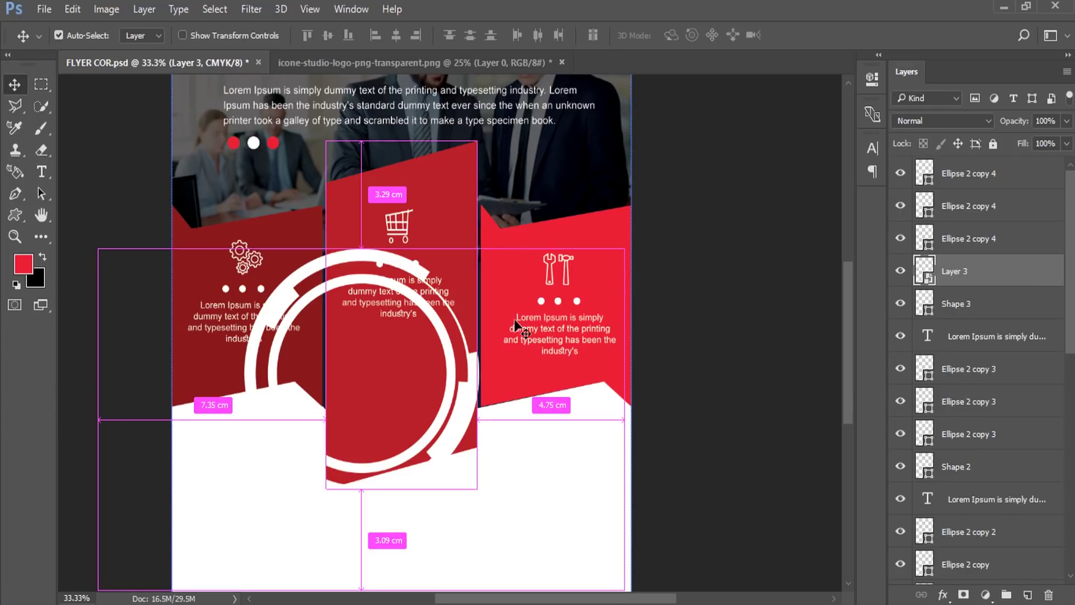
key("ctrl+t")
mouse_move(629, 252)
left_mouse_down()
mouse_move(411, 295)
mouse_move(391, 392)
left_mouse_up()
left_click_drag(380, 332, 624, 249)
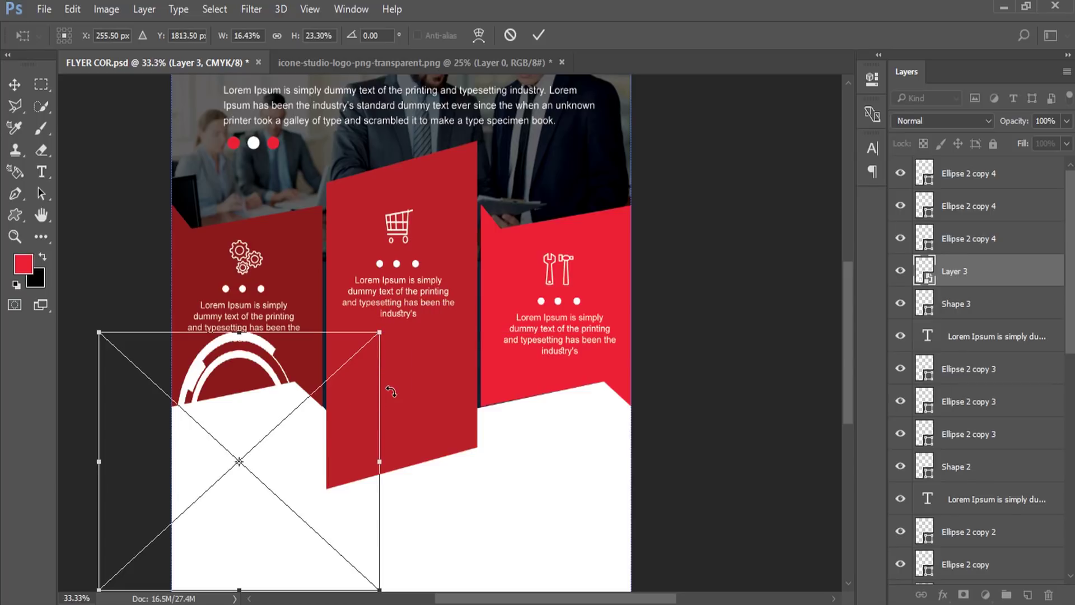
mouse_move(579, 277)
left_mouse_down()
mouse_move(429, 336)
mouse_move(457, 337)
left_mouse_up()
key("Return")
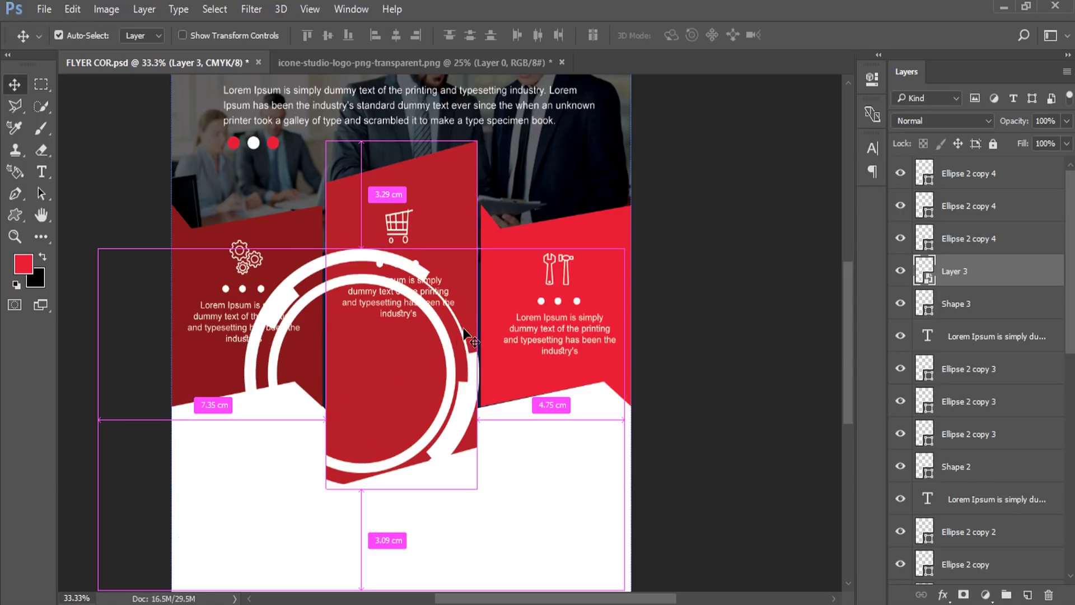
Shrink the logo to a small emblem and move it into the middle panel.
key("ctrl+t")
mouse_move(614, 248)
left_mouse_down()
mouse_move(385, 332)
mouse_move(373, 350)
left_mouse_up()
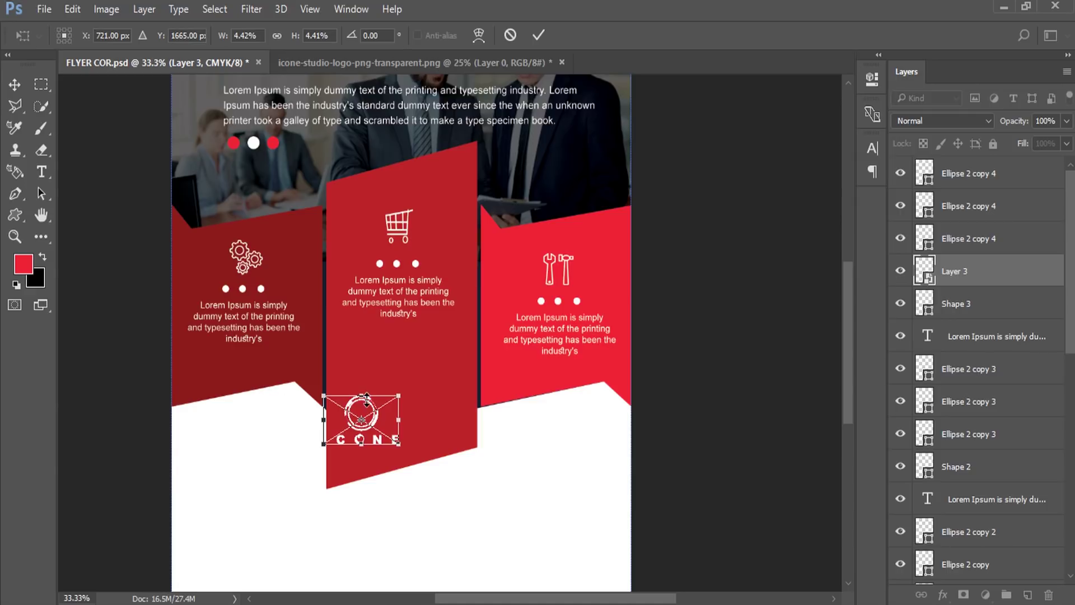
key("Return")
left_click_drag(384, 415, 409, 391)
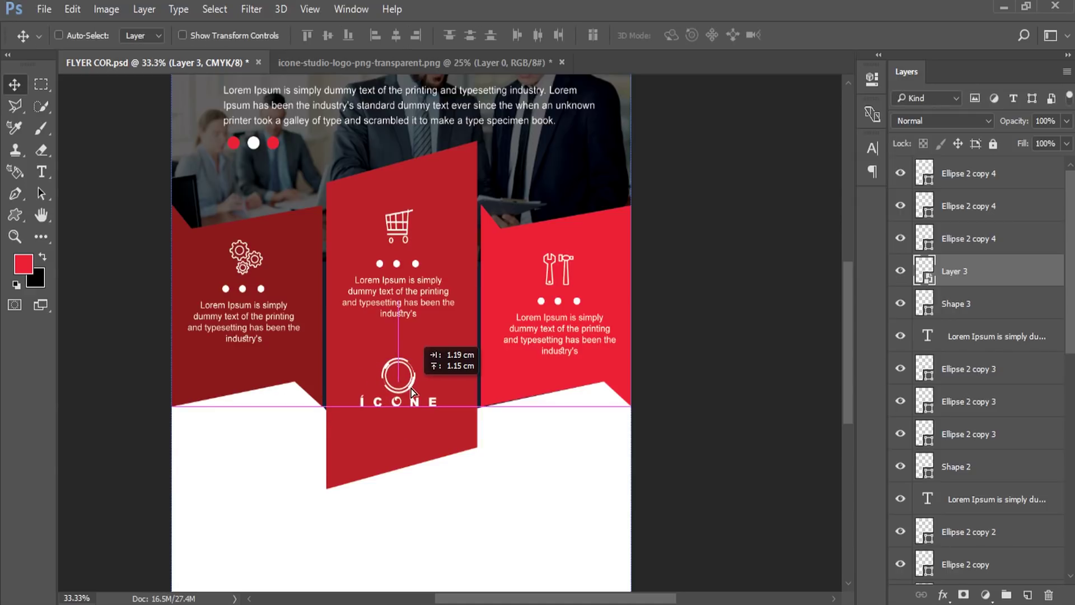
Fine-tune the ICONE logo's size and vertical position in the middle panel.
key("ctrl+t")
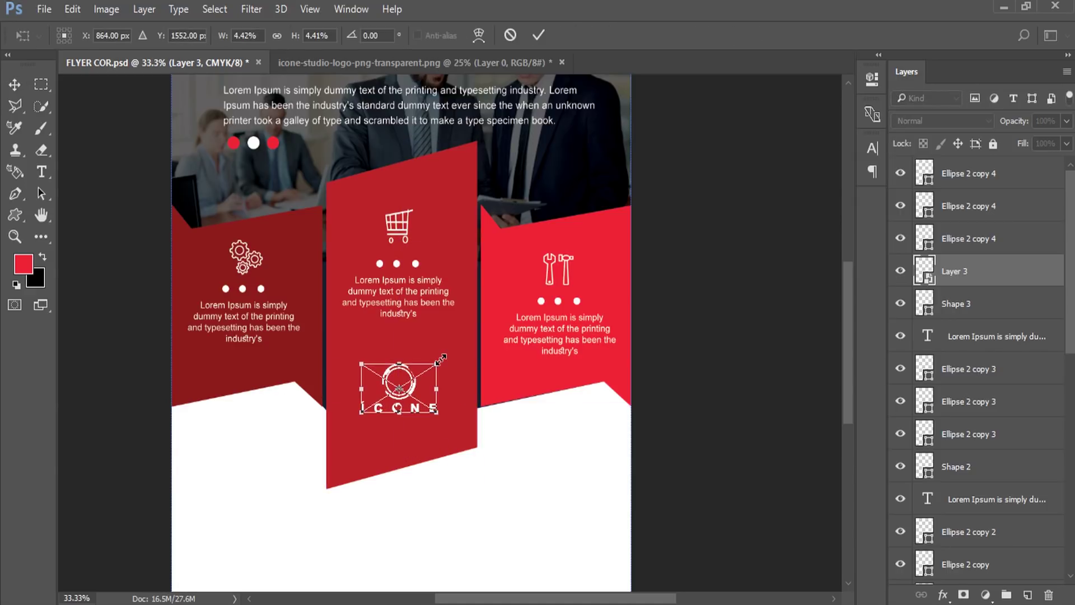
left_click_drag(444, 359, 453, 359)
key("Return")
key("shift+Up")
key("shift+Up")
key("shift+Up")
key("shift+Up")
key("shift+Up")
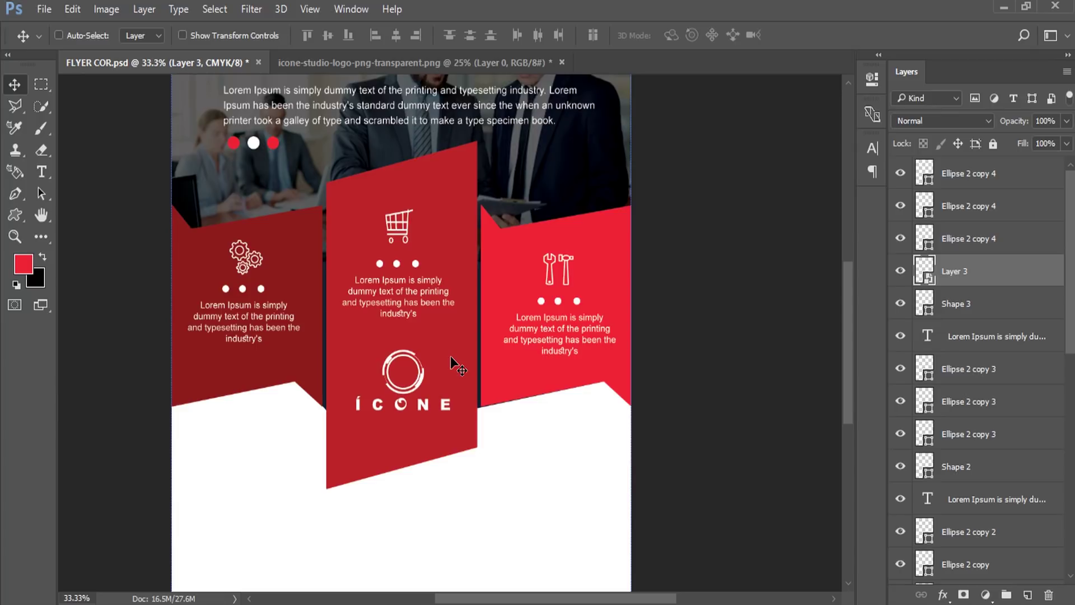
key("ctrl+t")
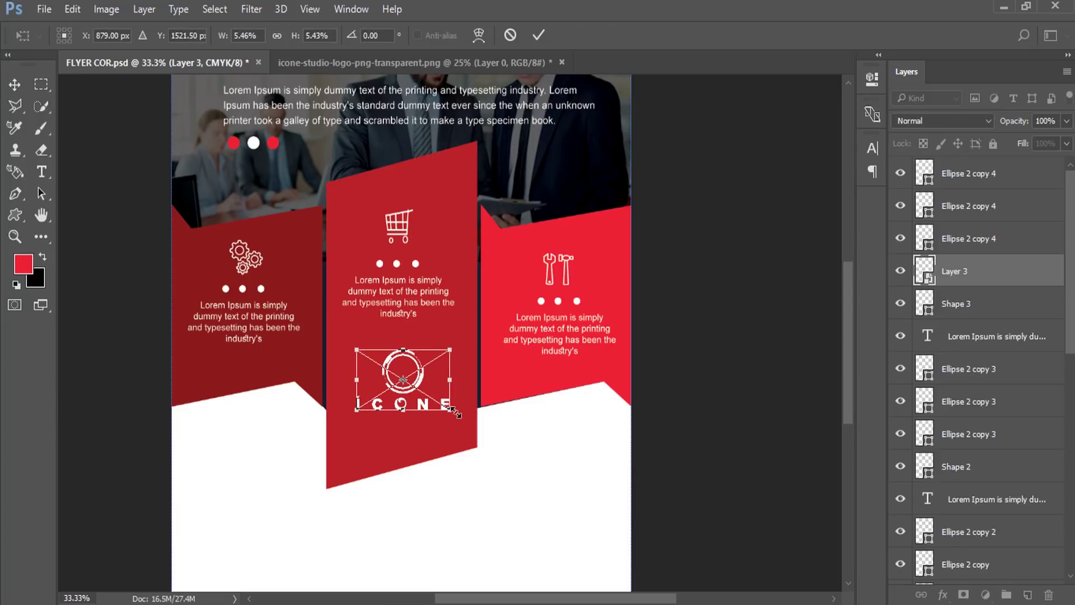
left_click_drag(448, 408, 442, 411)
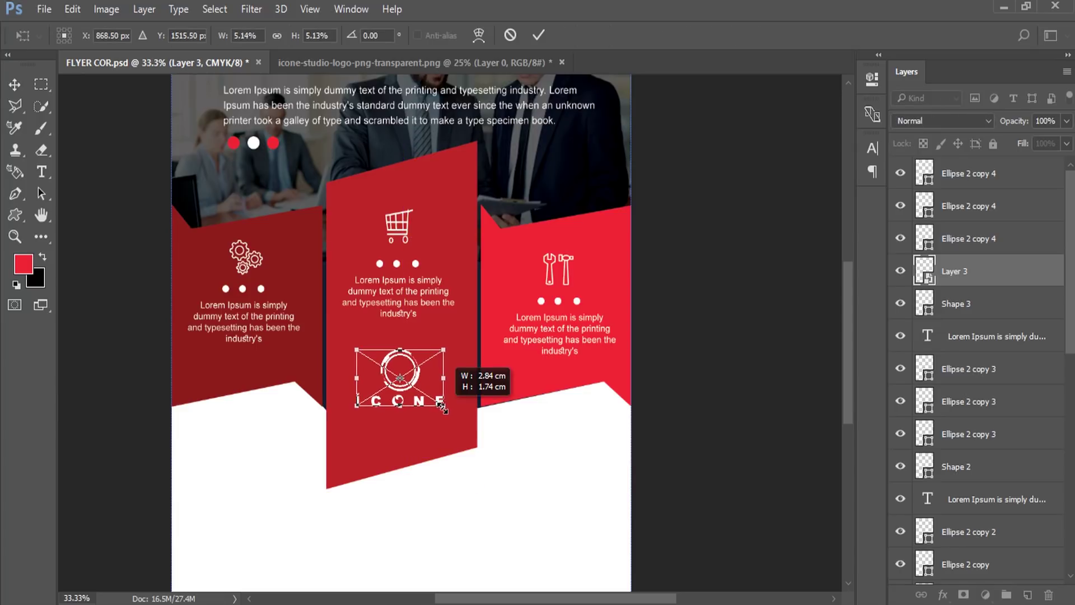
key("Return")
key("shift+Down")
key("shift+Down")
key("shift+Down")
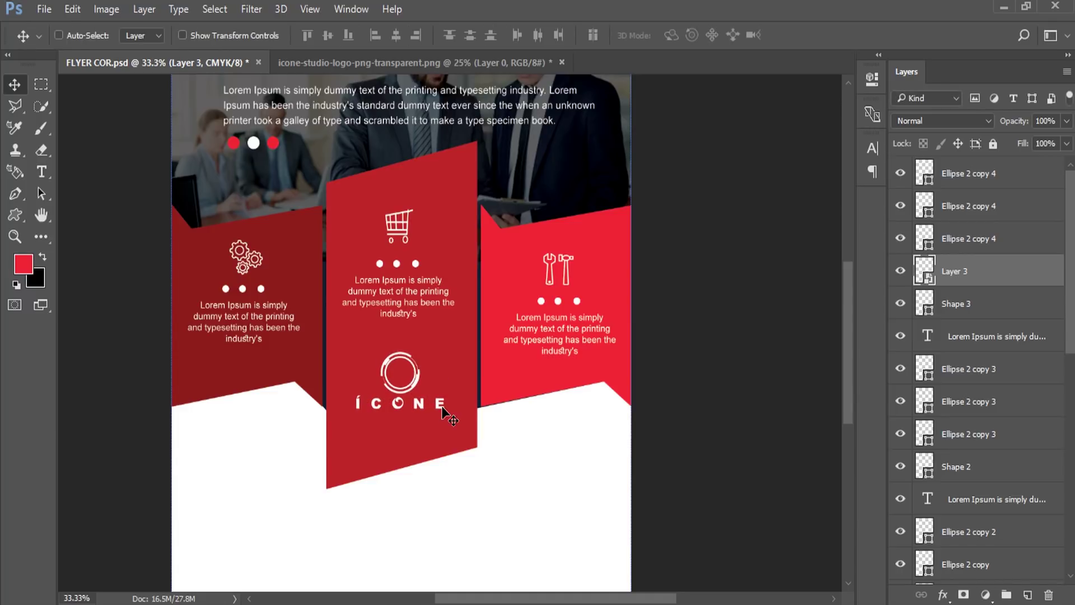
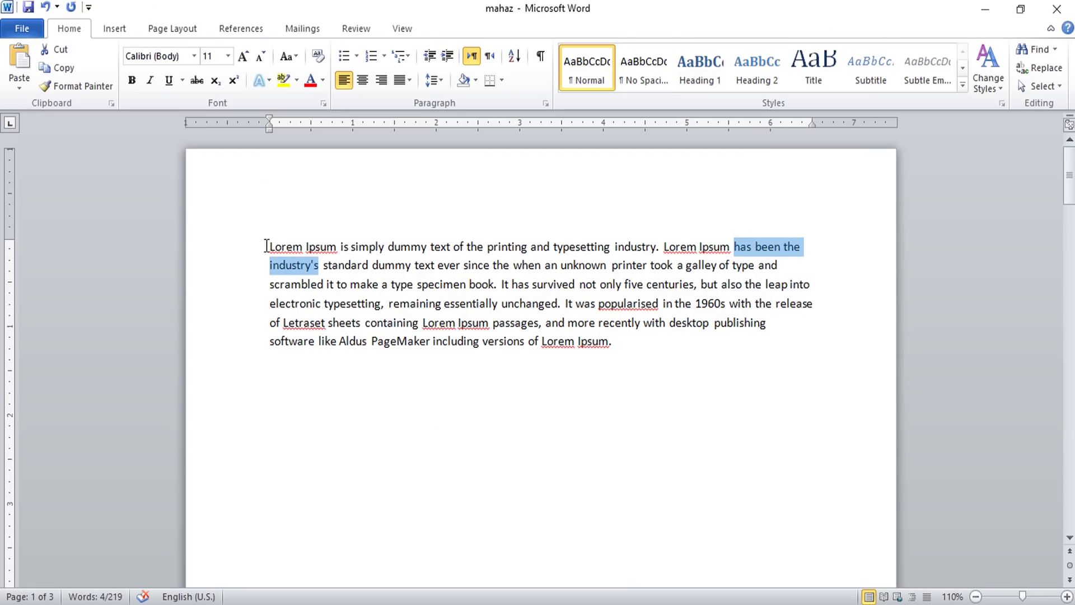
Copy the first two Lorem Ipsum sentences from the Word document.
left_click_drag(266, 246, 673, 262)
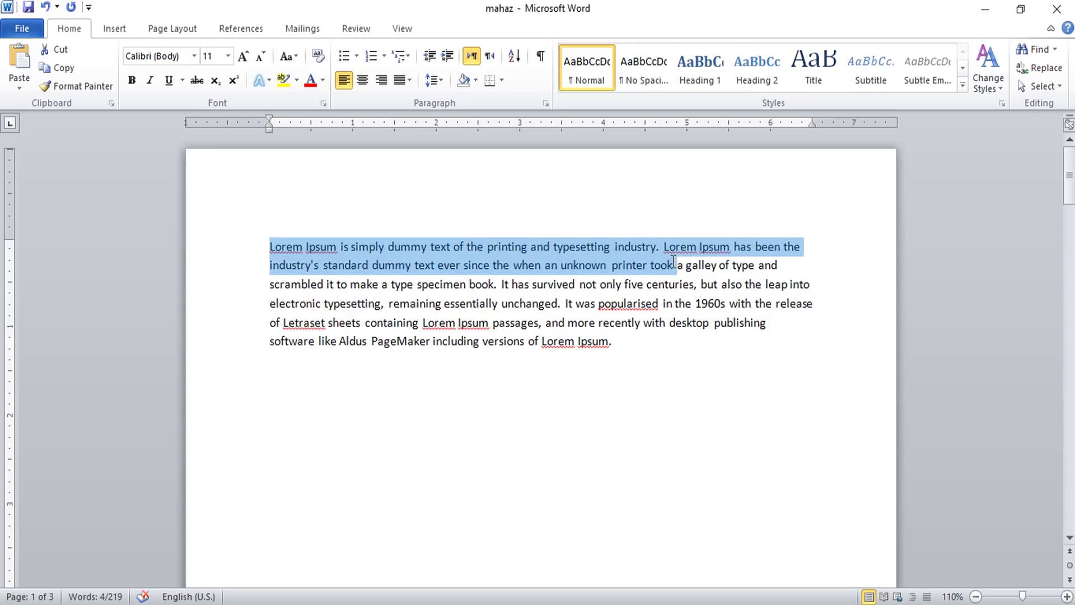
right_click(674, 264)
left_click(696, 287)
scroll(358, 504, "down", 3)
Paste the Lorem Ipsum sentences as black, left-aligned text in a new lower-left text box.
scroll(326, 444, "down", 2)
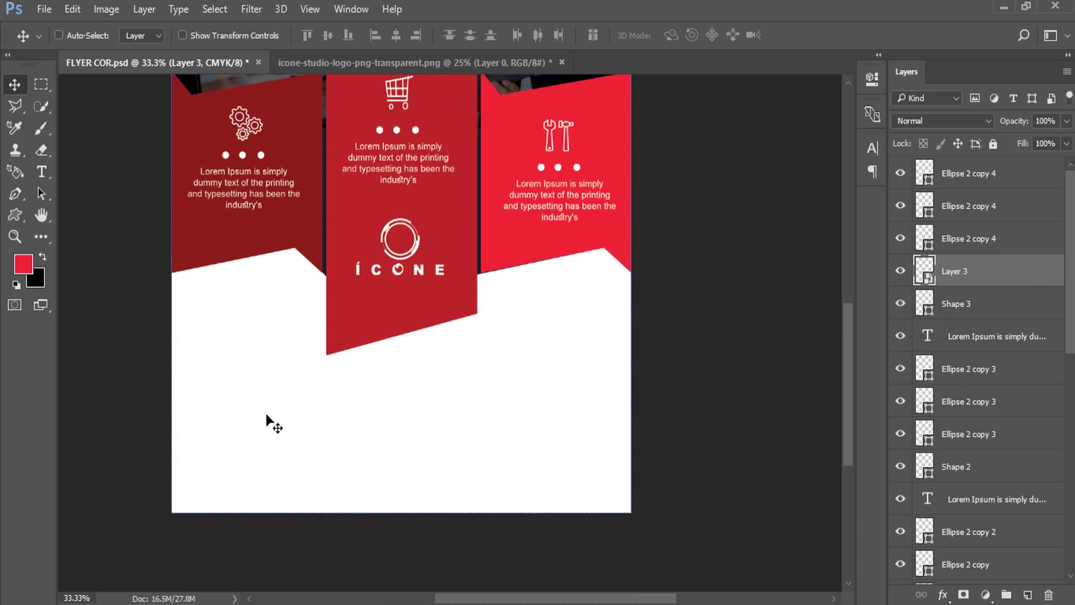
key("t")
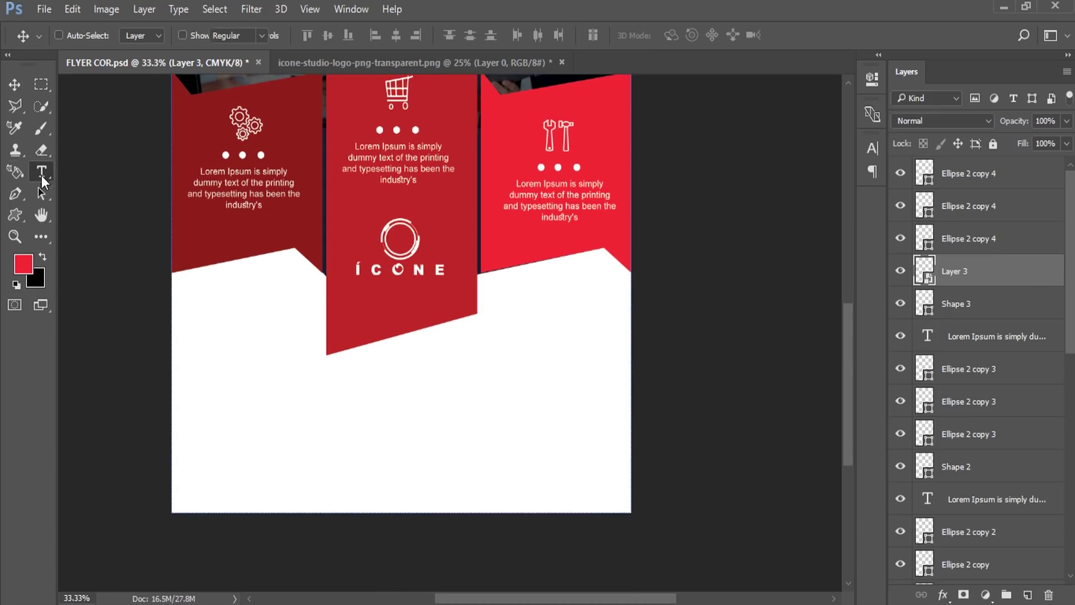
left_click(42, 257)
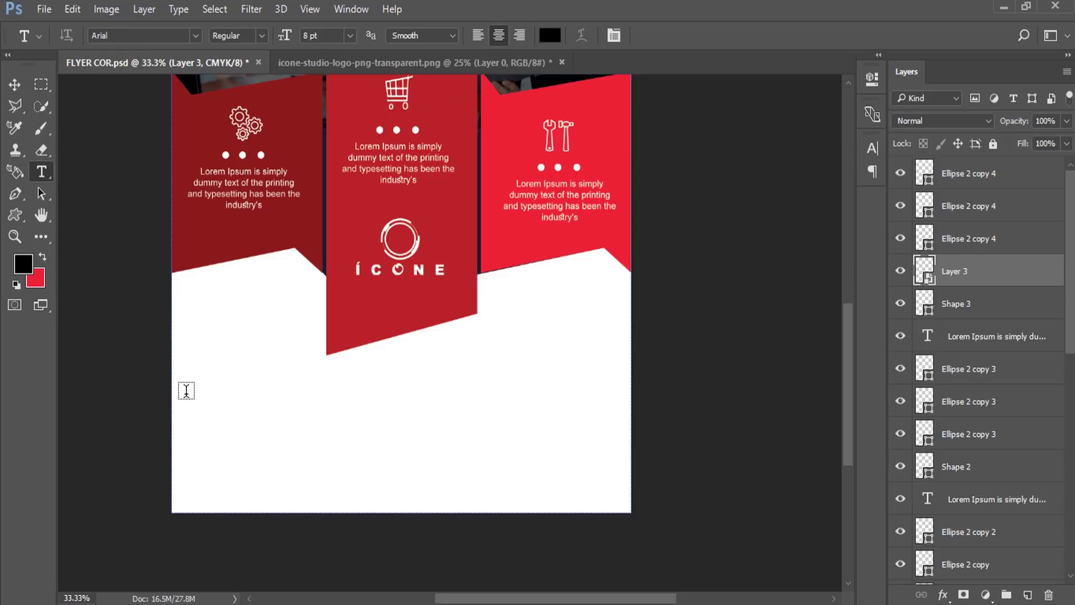
left_click_drag(188, 394, 379, 475)
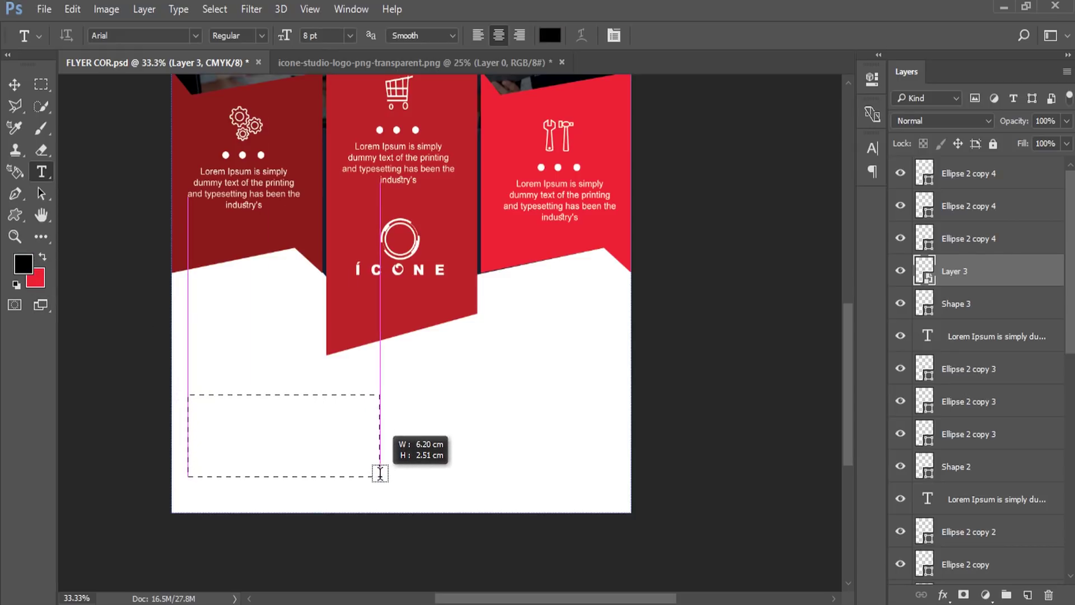
left_click_drag(379, 474, 401, 461)
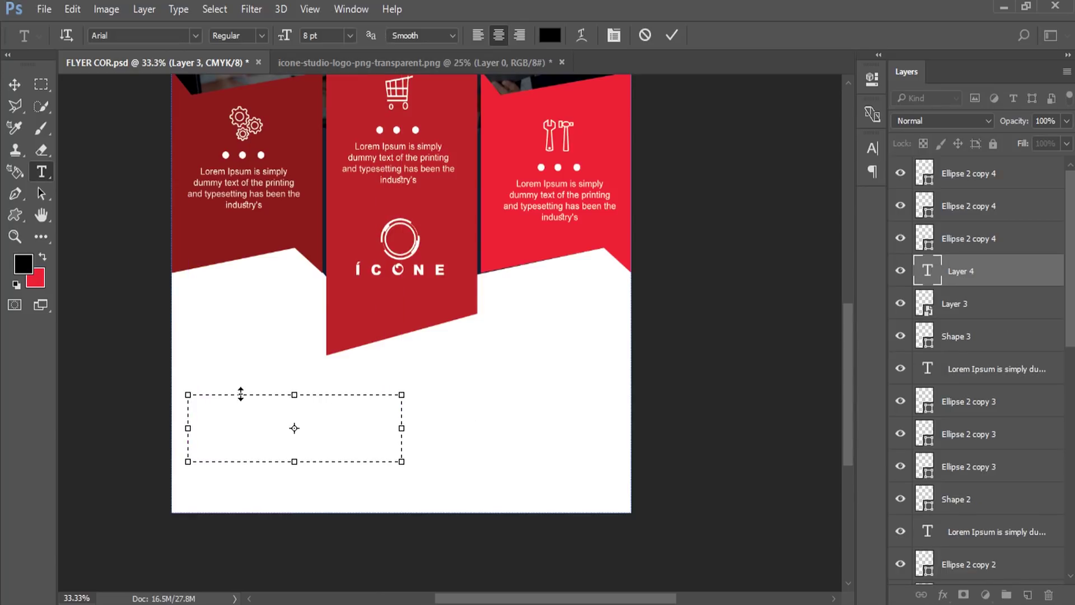
left_click(478, 35)
right_click(224, 408)
left_click(274, 105)
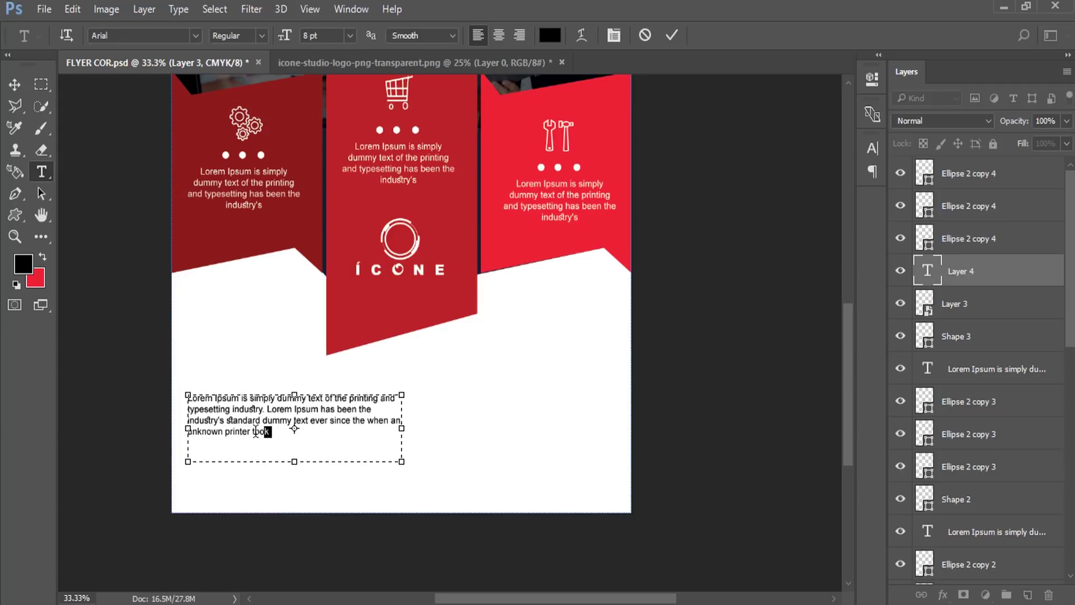
left_click_drag(255, 431, 191, 382)
Justify the paragraph with last line left, set 12 pt leading, and move it lower.
left_click(614, 35)
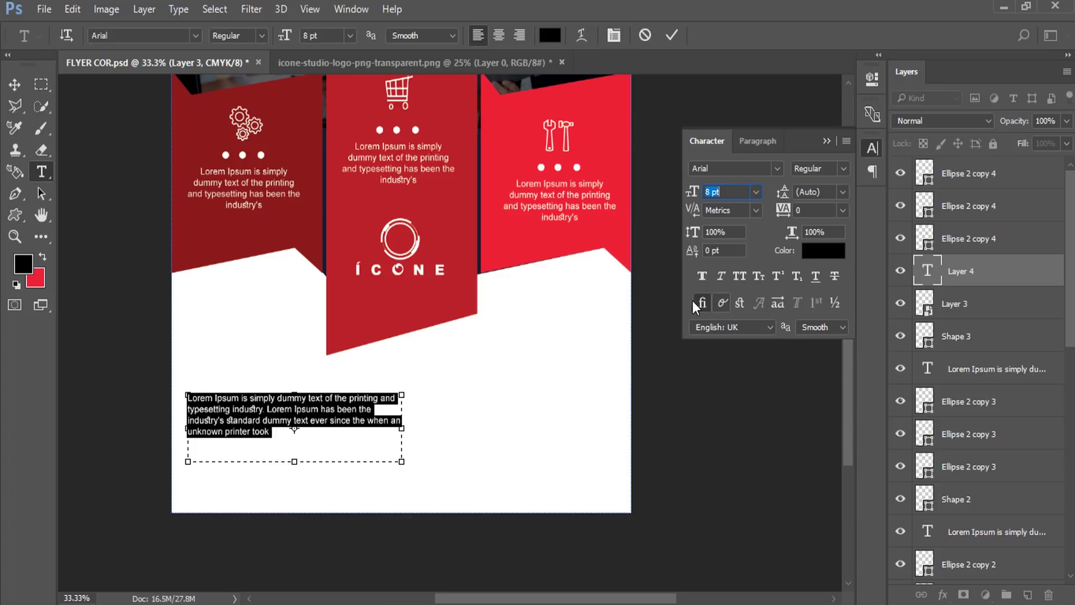
left_click(760, 144)
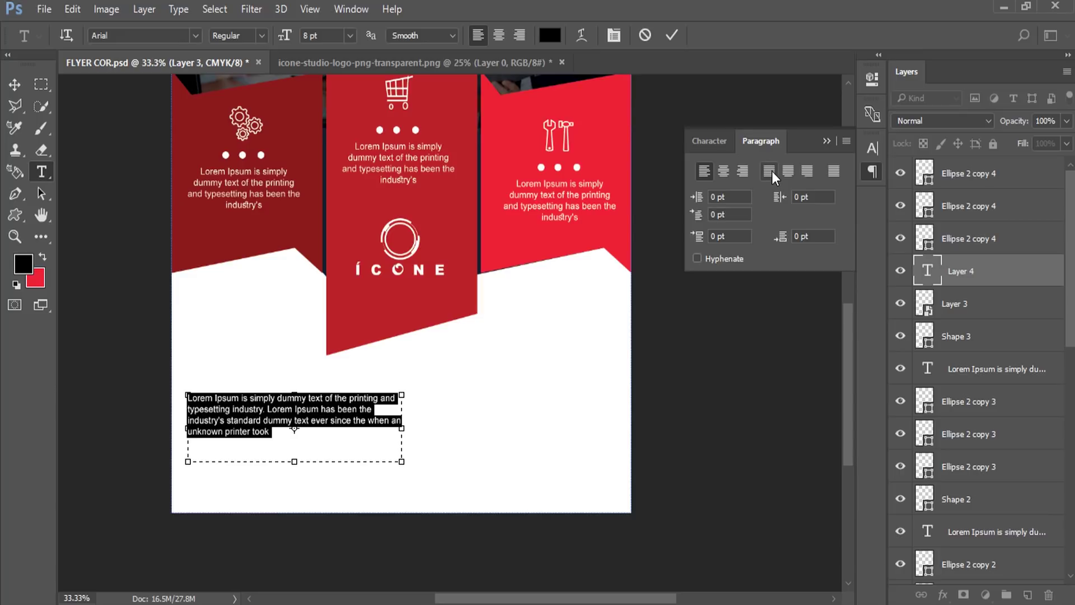
left_click(771, 170)
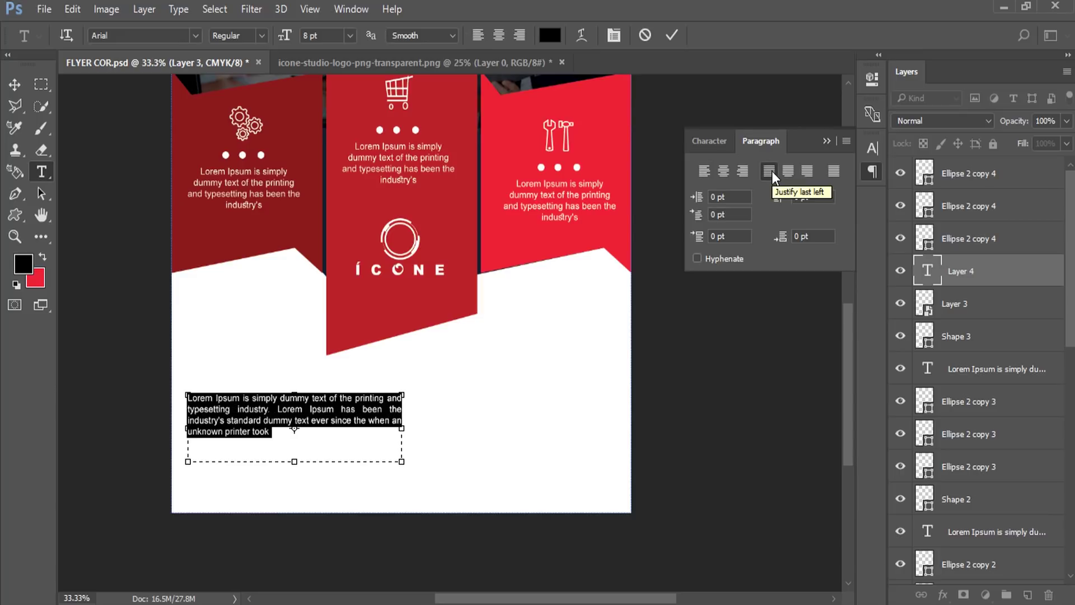
left_click(730, 142)
key("Tab")
type("4")
key("Return")
key("Up")
key("Up")
key("Up")
key("Up")
key("Up")
key("Up")
key("Up")
key("Up")
key("Up")
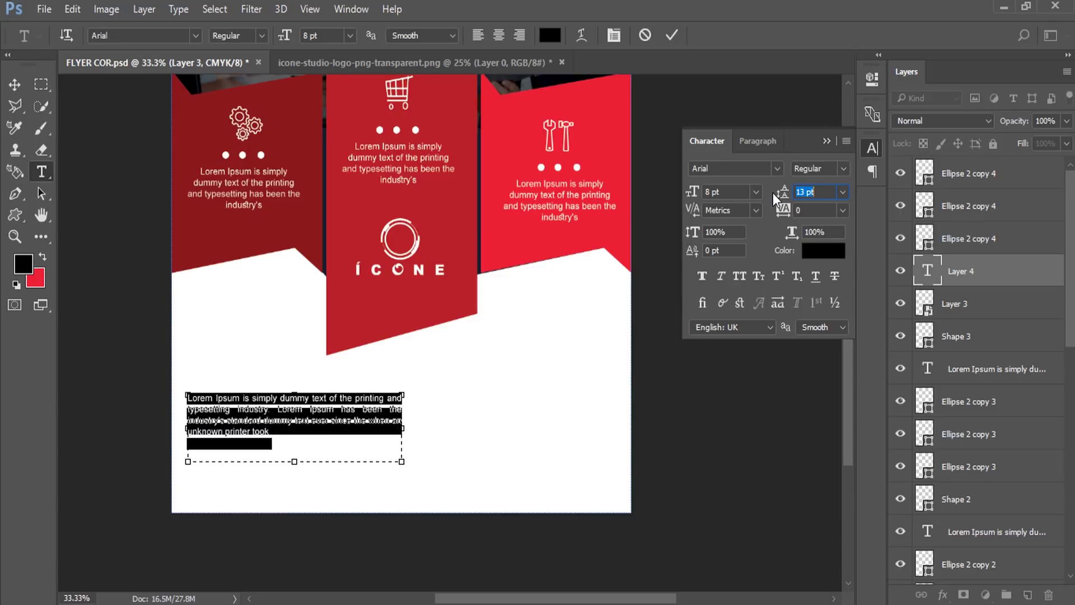
key("Down")
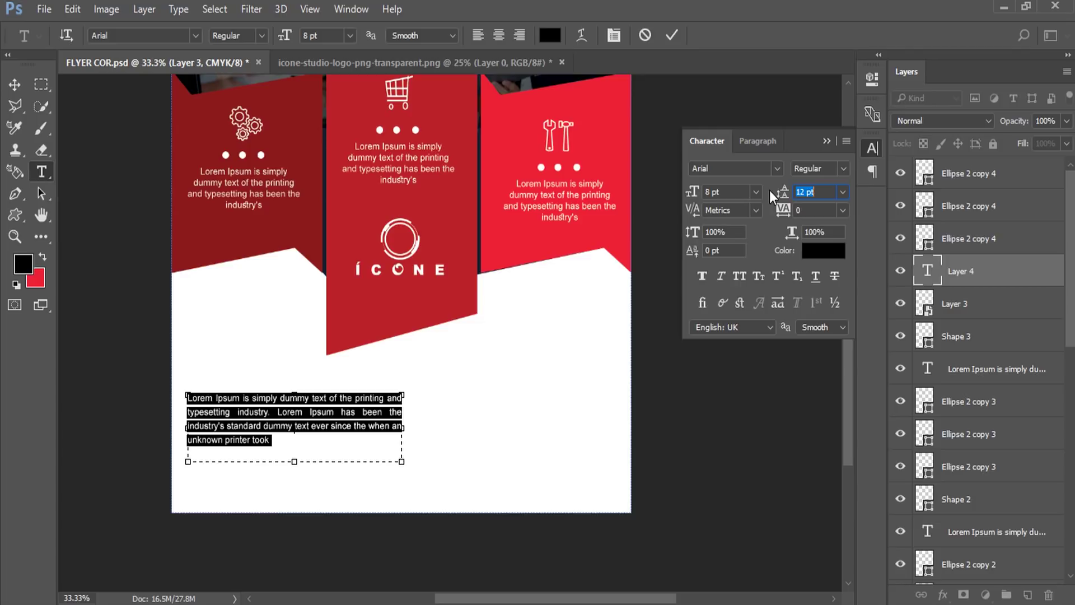
left_click(15, 84)
left_click_drag(314, 413, 319, 436)
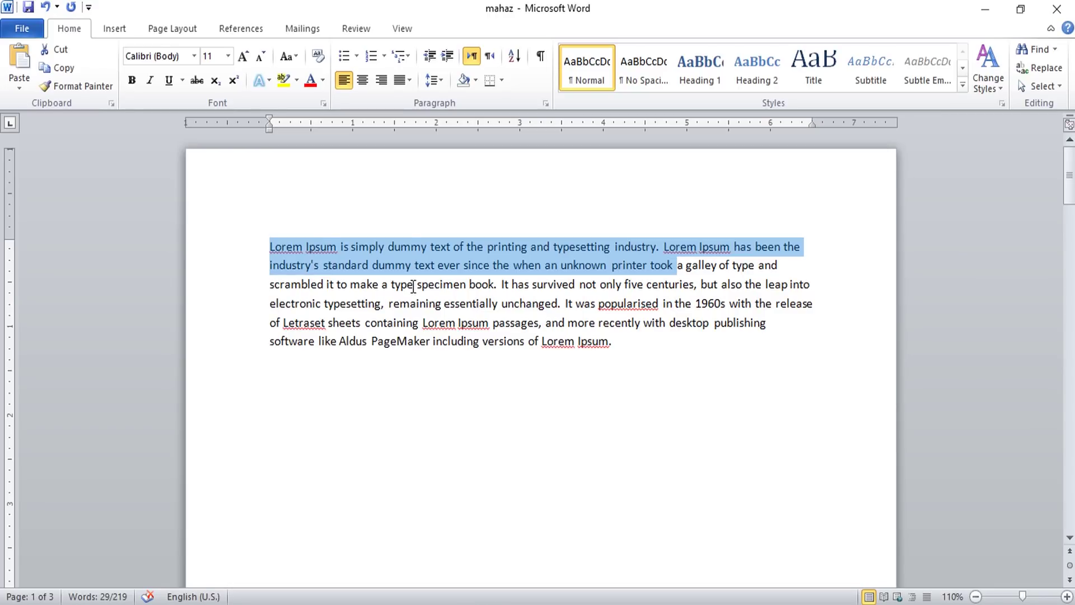
Copy the sentence 'It has survived not only five centuries' from Word.
left_click(283, 271)
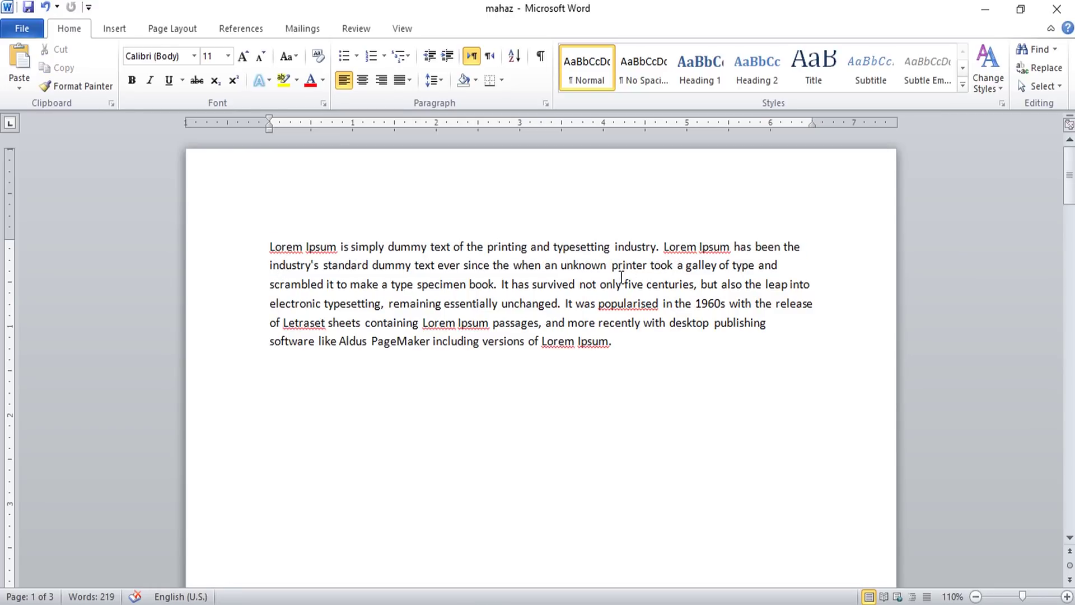
left_click_drag(501, 285, 666, 287)
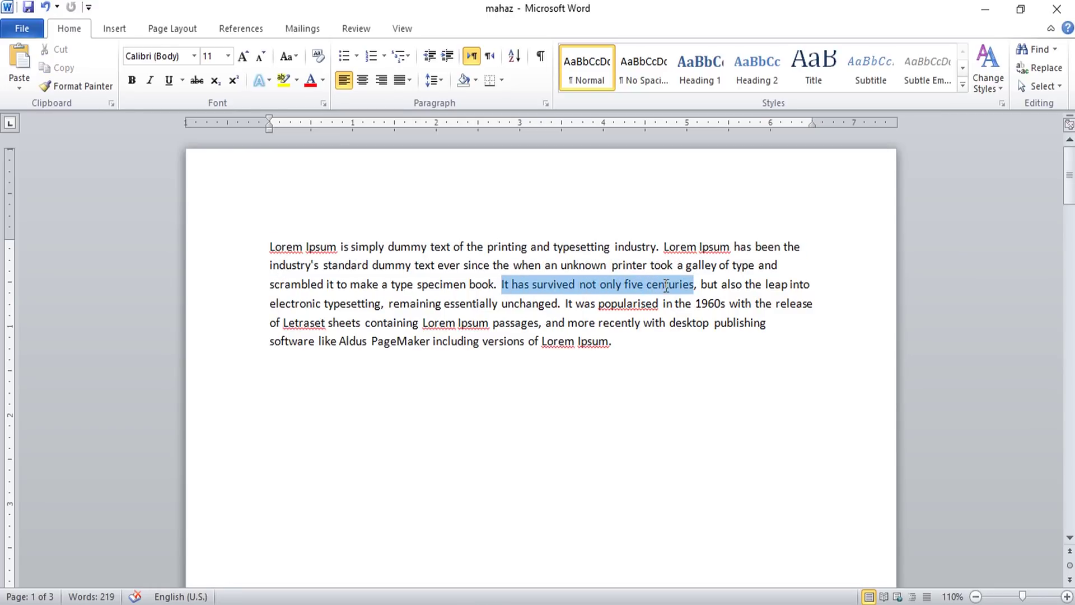
right_click(666, 287)
left_click(698, 315)
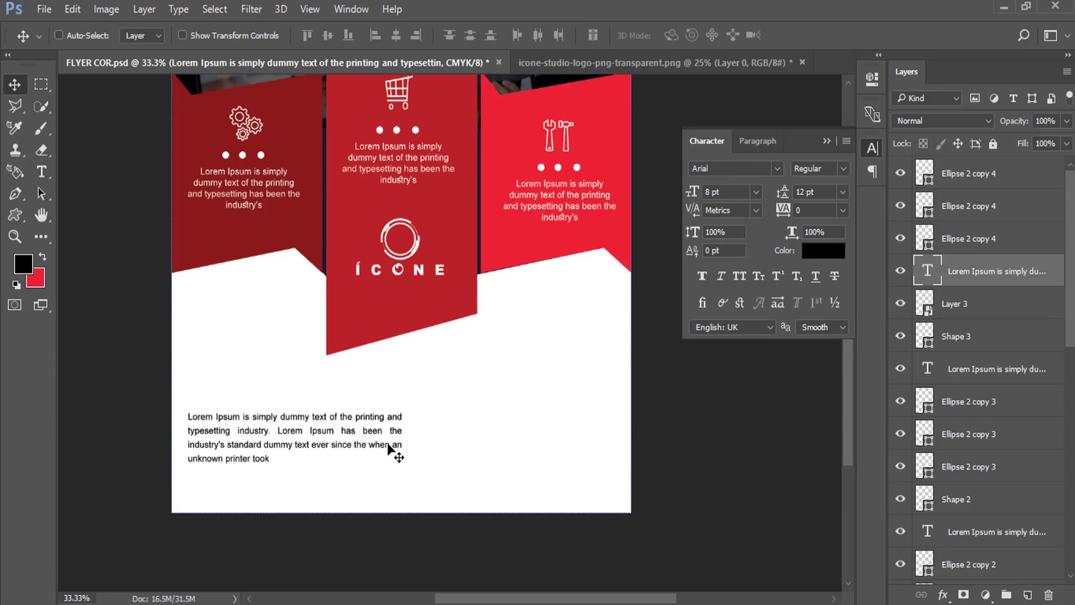
Paste the copied sentence into a new text box above the paragraph.
left_click(42, 171)
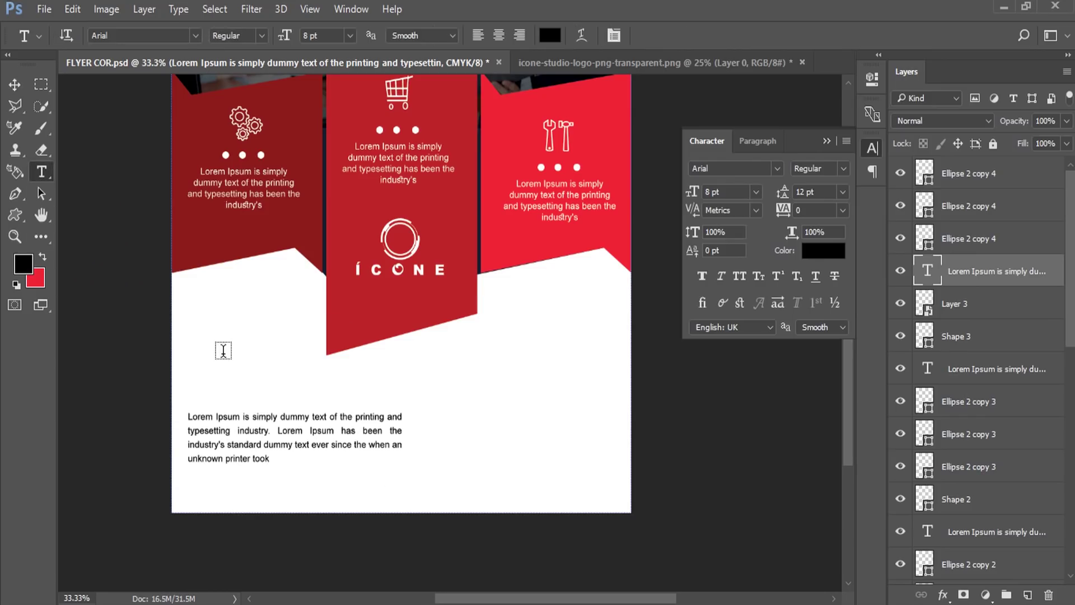
left_click_drag(189, 355, 392, 402)
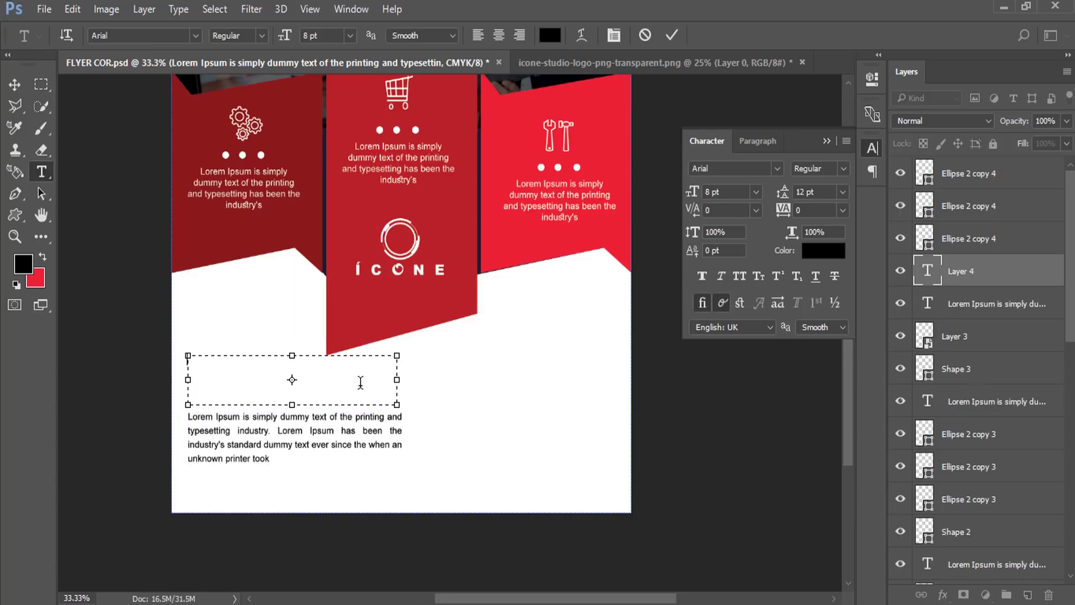
right_click(359, 384)
left_click(397, 84)
Make the headline 17 pt, justified, with 20 pt leading, and select 'five centuries'.
left_click_drag(338, 359, 188, 359)
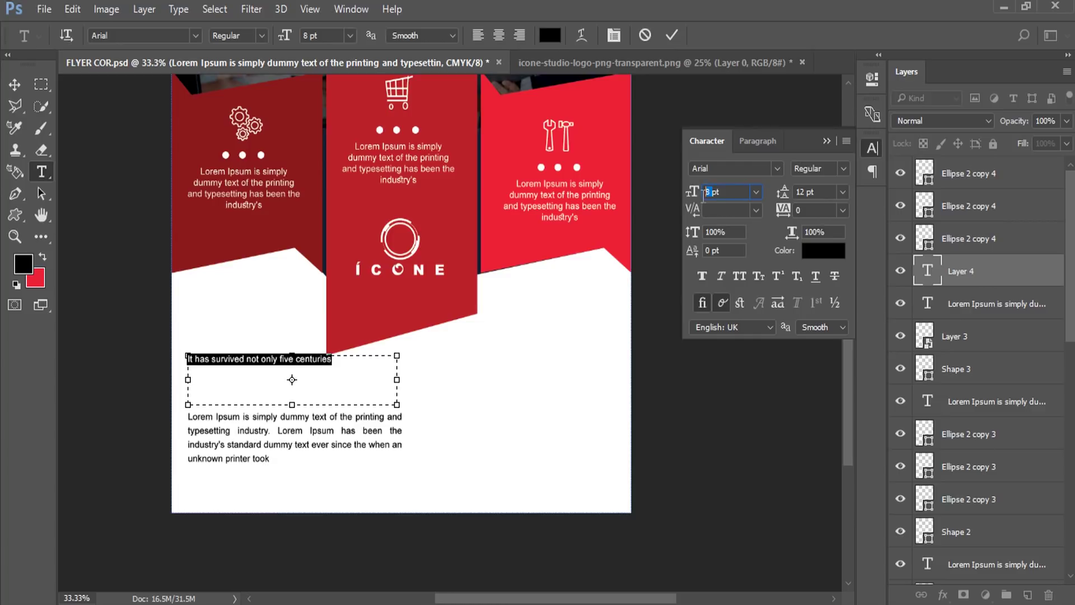
key("Up")
key("Up")
key("Up")
key("Up")
key("Up")
key("Up")
key("Up")
key("Up")
key("Up")
key("ctrl+shift+j")
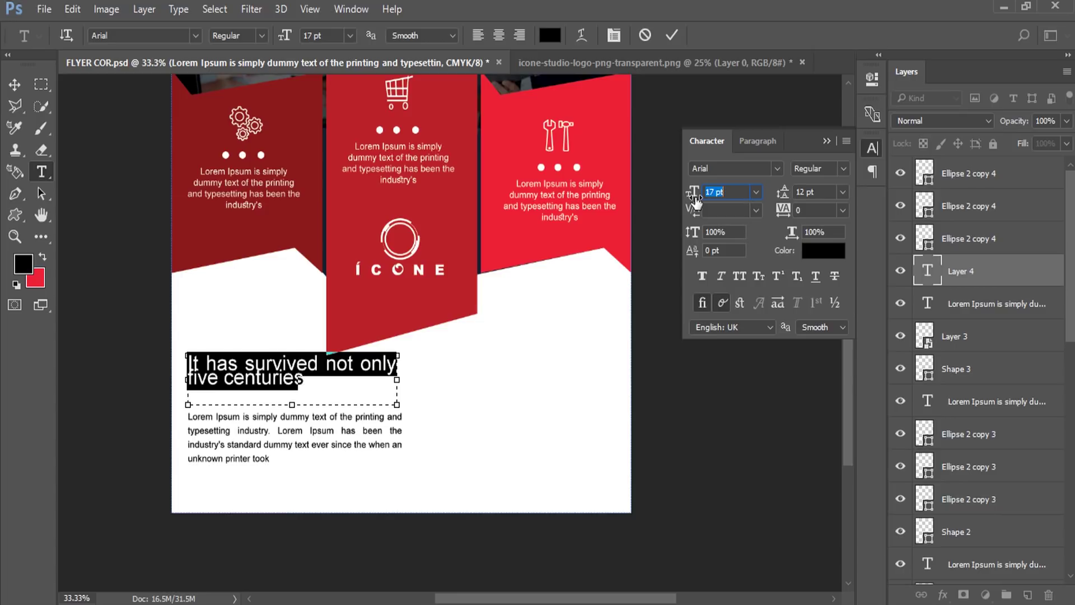
left_click(804, 192)
key("Up")
key("Up")
key("Up")
key("Up")
key("Up")
key("Up")
key("Up")
key("Up")
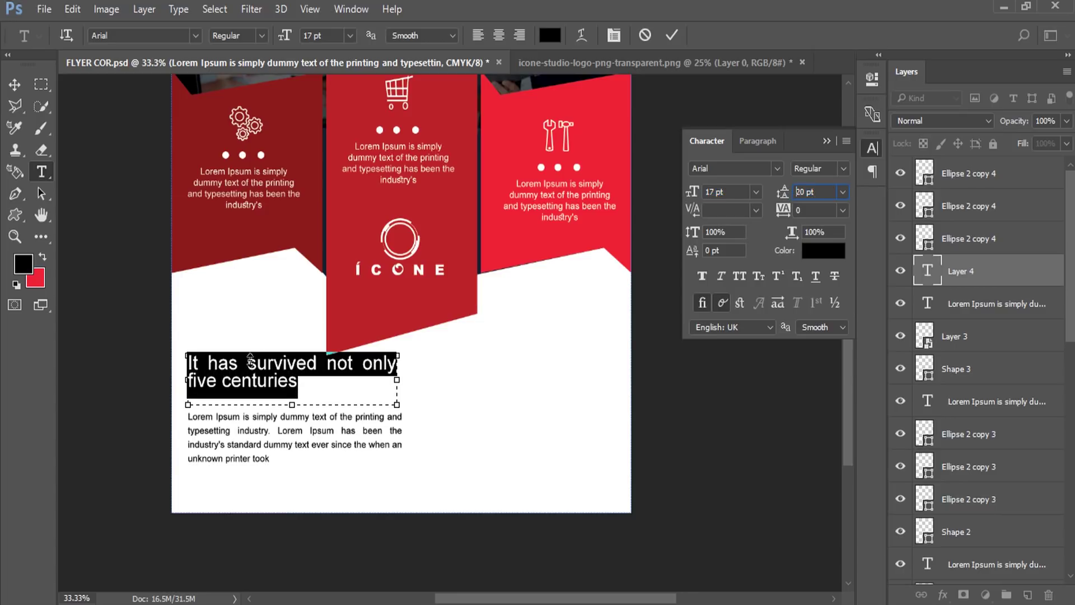
key("Return")
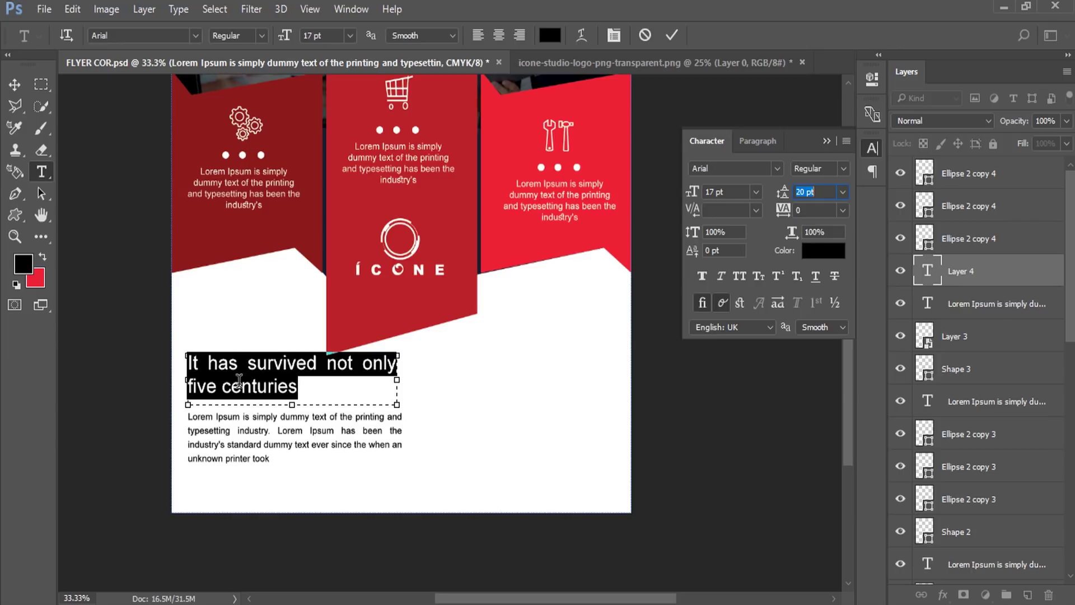
left_click_drag(298, 388, 187, 386)
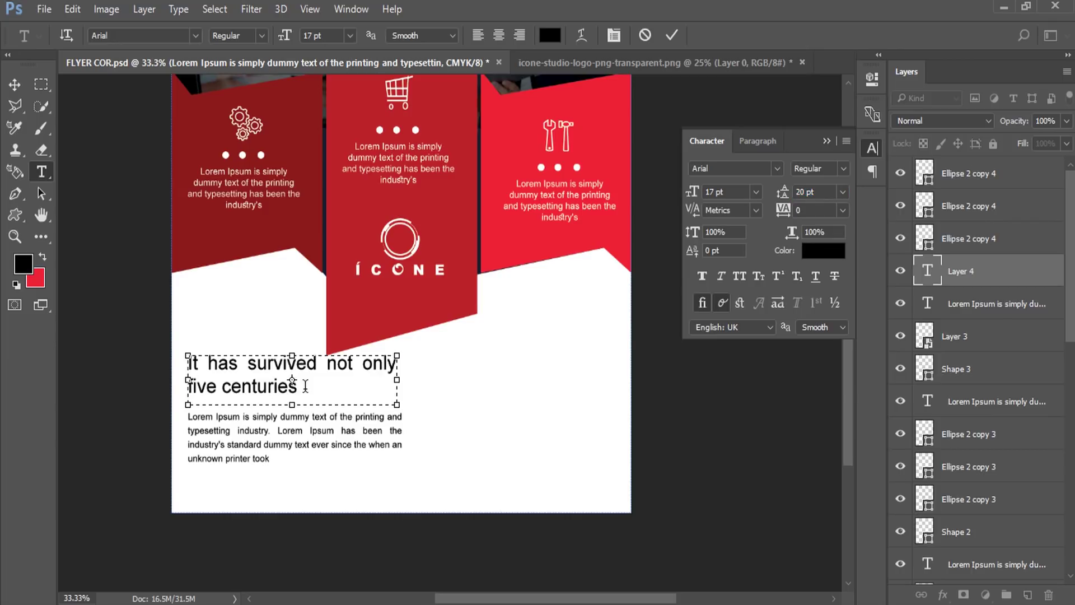
Colour 'five centuries' red and nudge the headline slightly down.
left_click(42, 257)
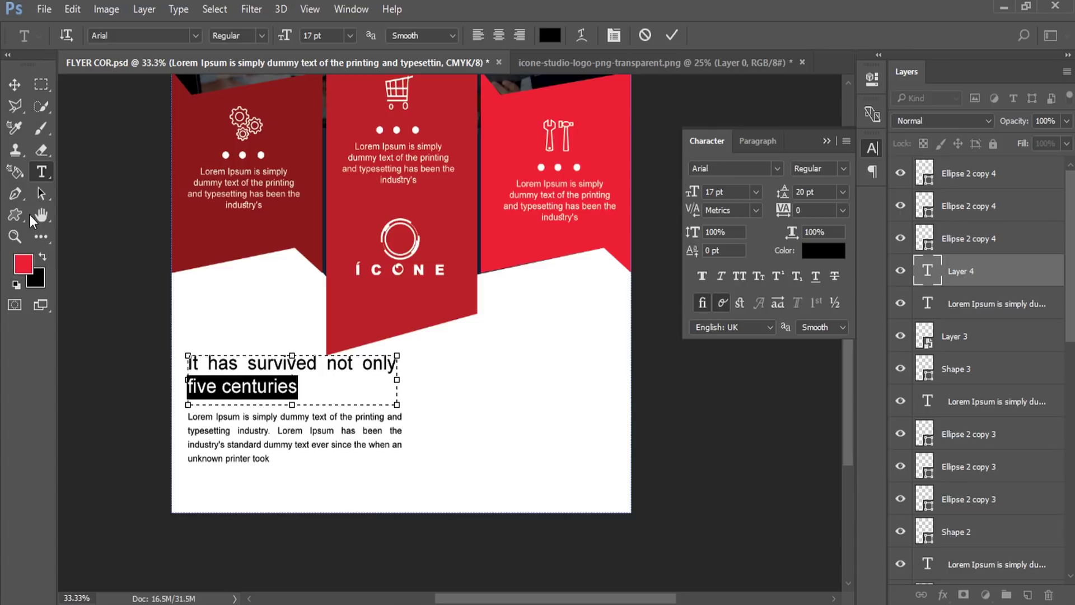
left_click(14, 85)
key("shift+Down")
key("shift+Down")
key("shift+Down")
key("shift+Down")
key("shift+Down")
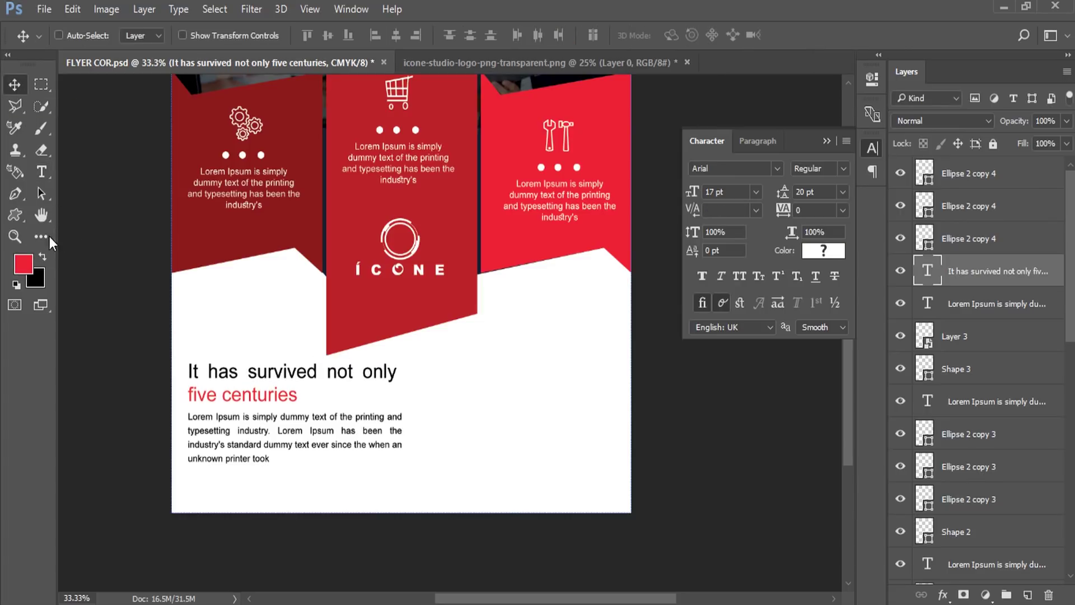
Set the whole headline to all caps, 14 pt size, with 18 pt leading.
left_click(41, 171)
left_click(289, 395)
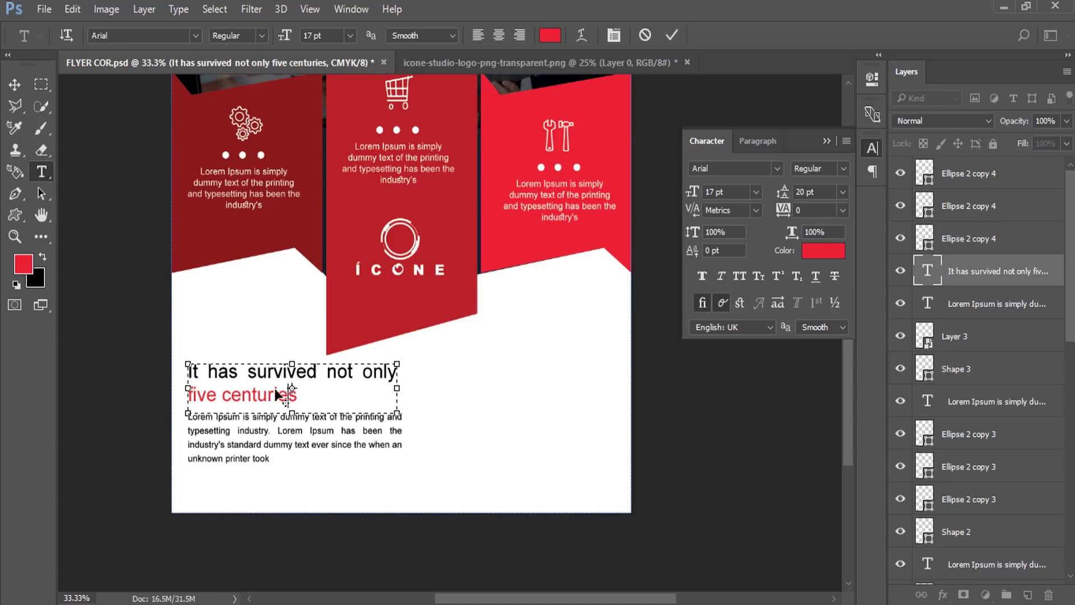
triple_click(269, 389)
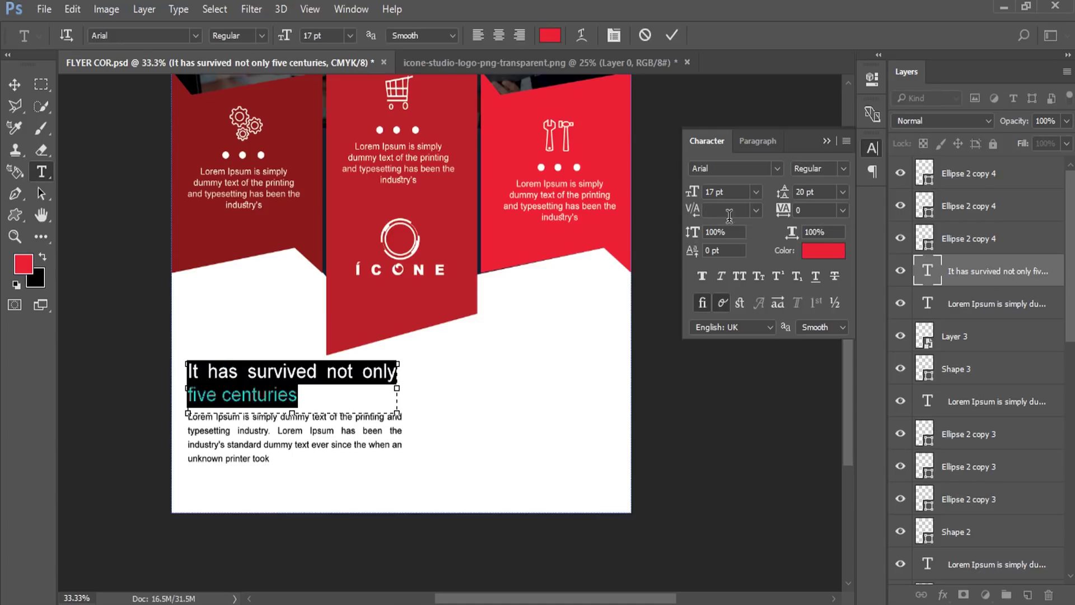
key("Down")
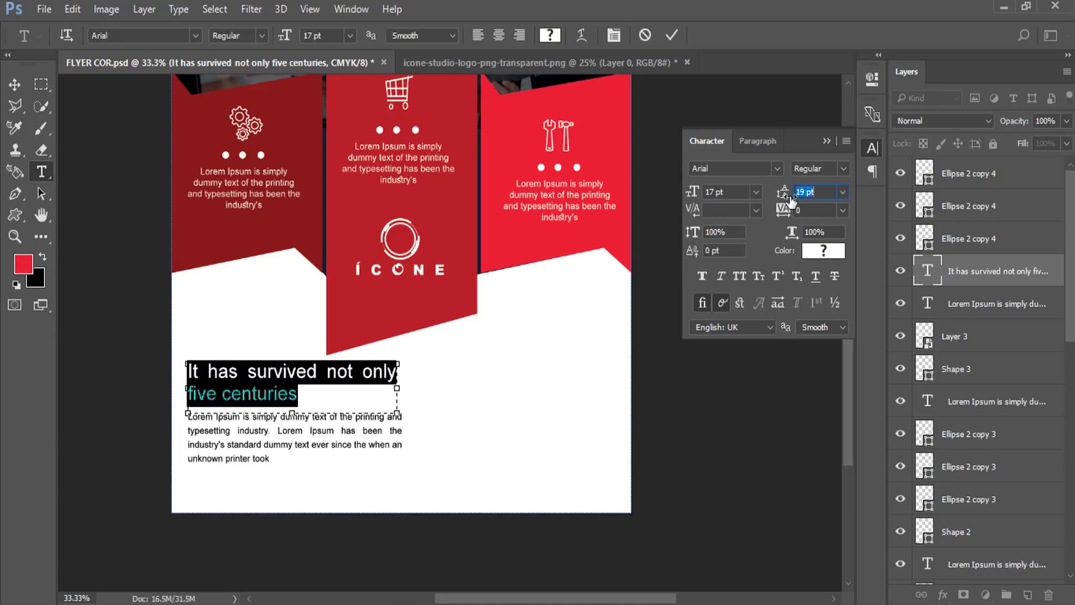
left_click(740, 276)
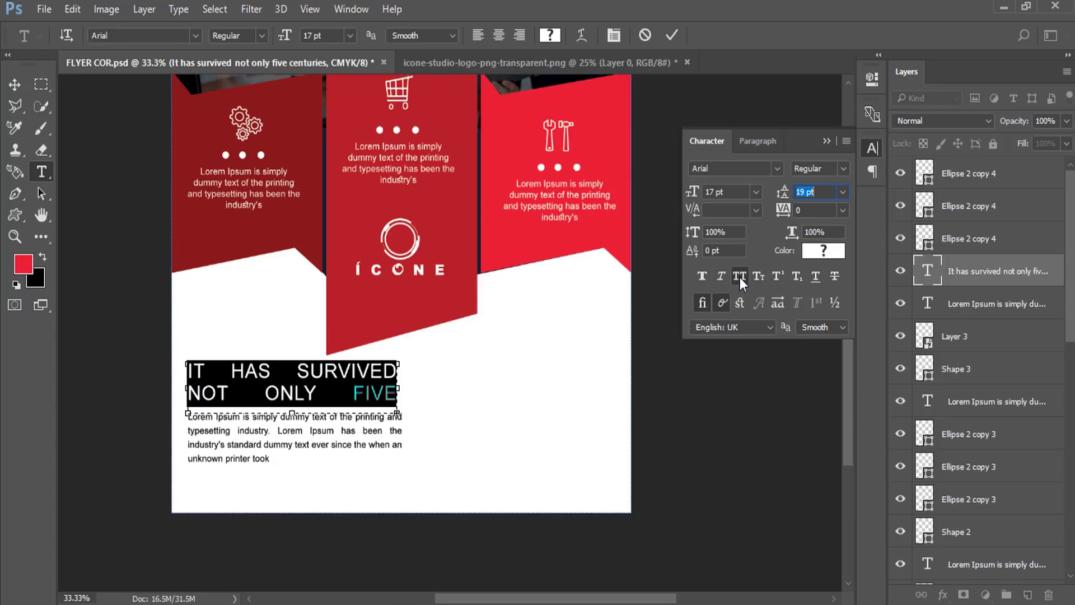
key("Down")
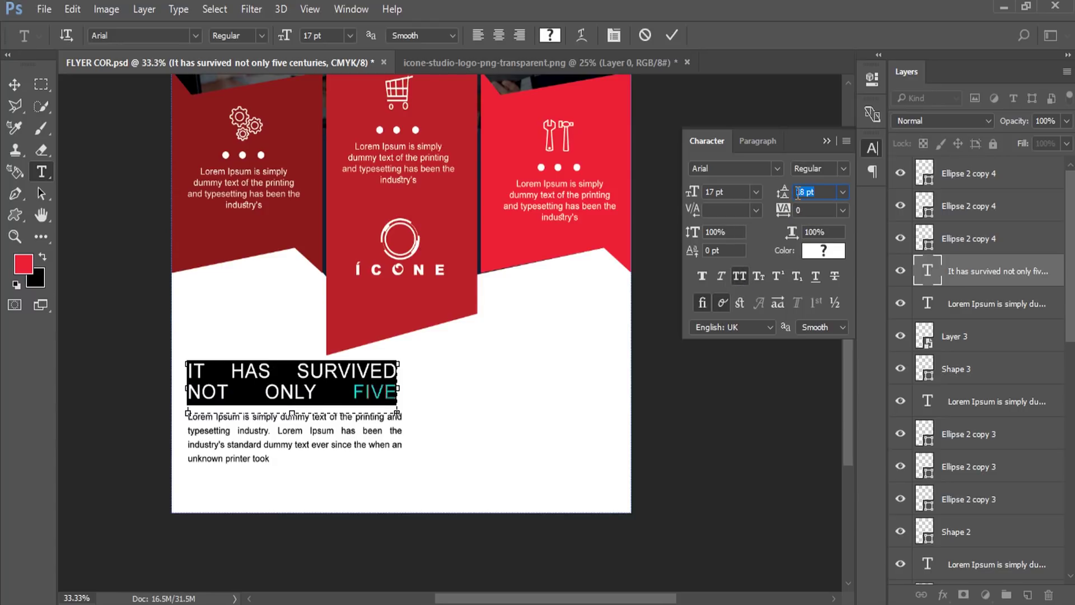
left_click(715, 192)
key("Down")
key("Down")
key("Down")
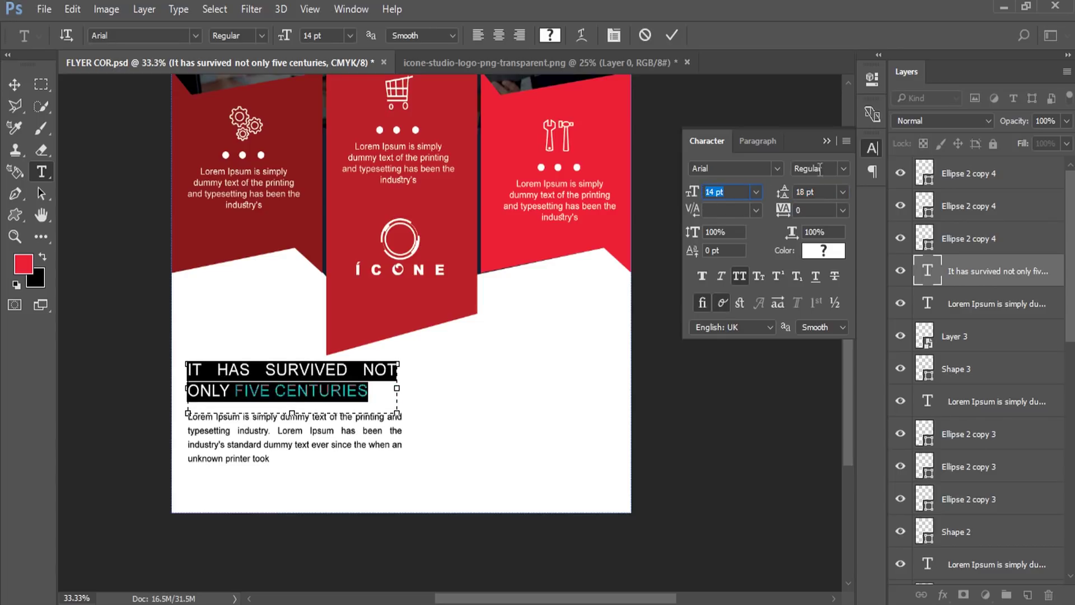
Make the headline Bold with 115% vertical scale.
left_click(843, 167)
left_click(826, 224)
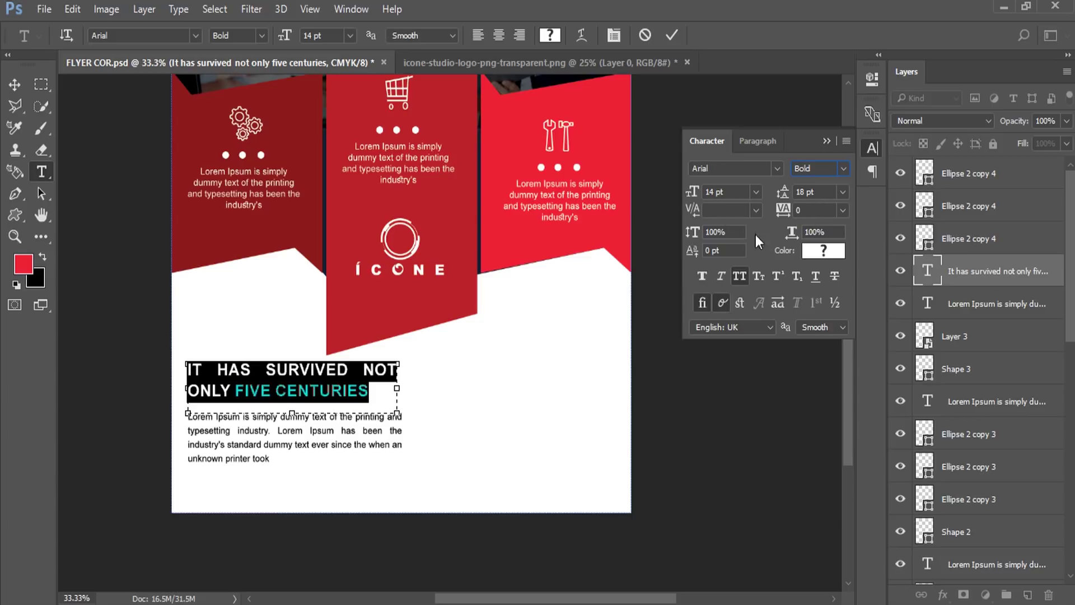
left_click(693, 238)
type("115")
key("Return")
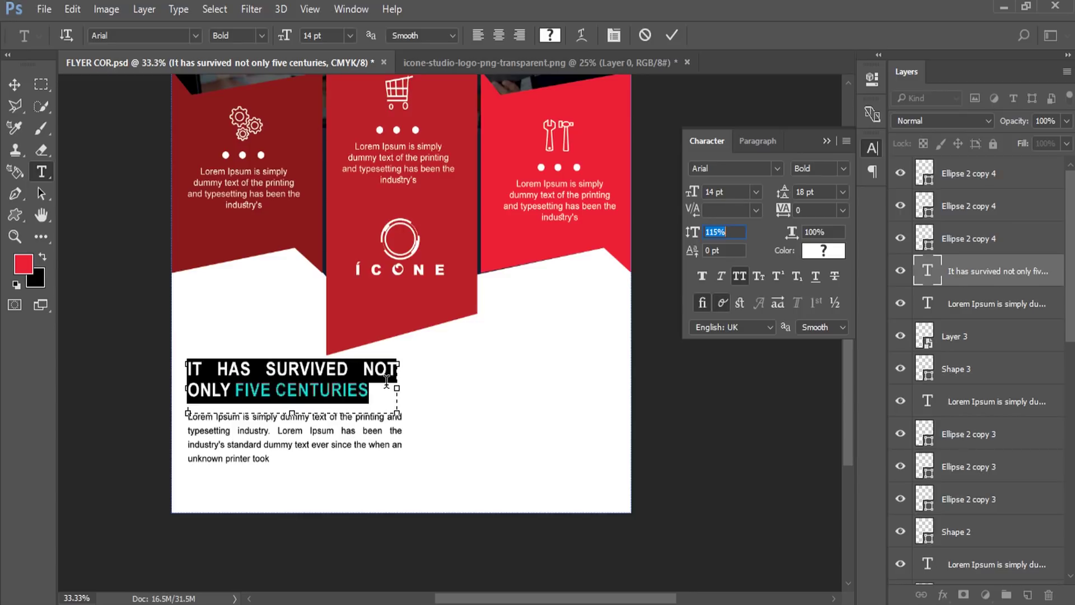
left_click(11, 87)
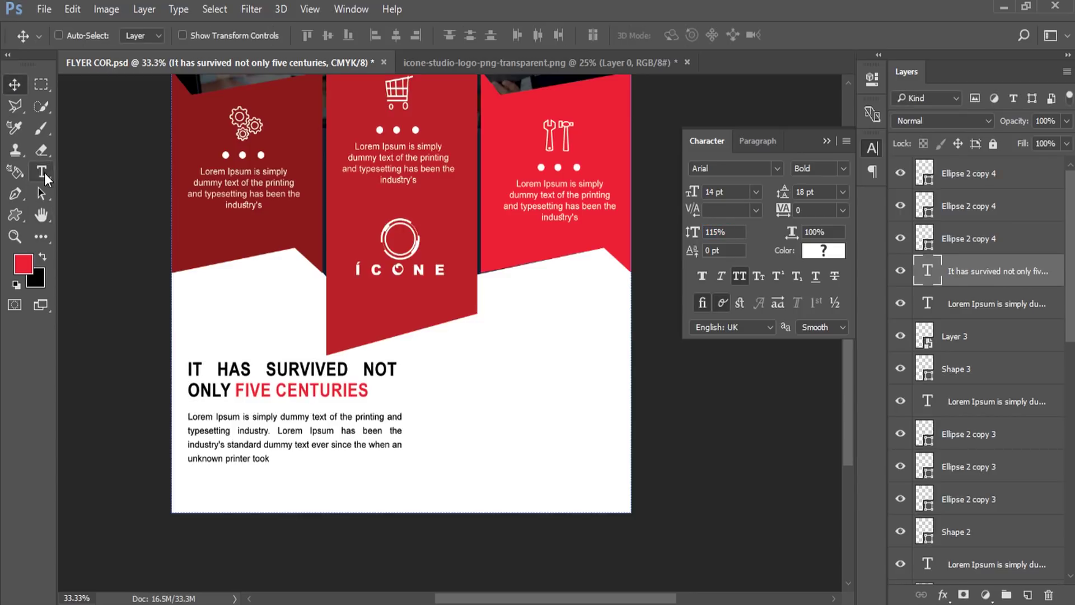
Left-align the headline instead of justifying it.
left_click(41, 171)
double_click(326, 370)
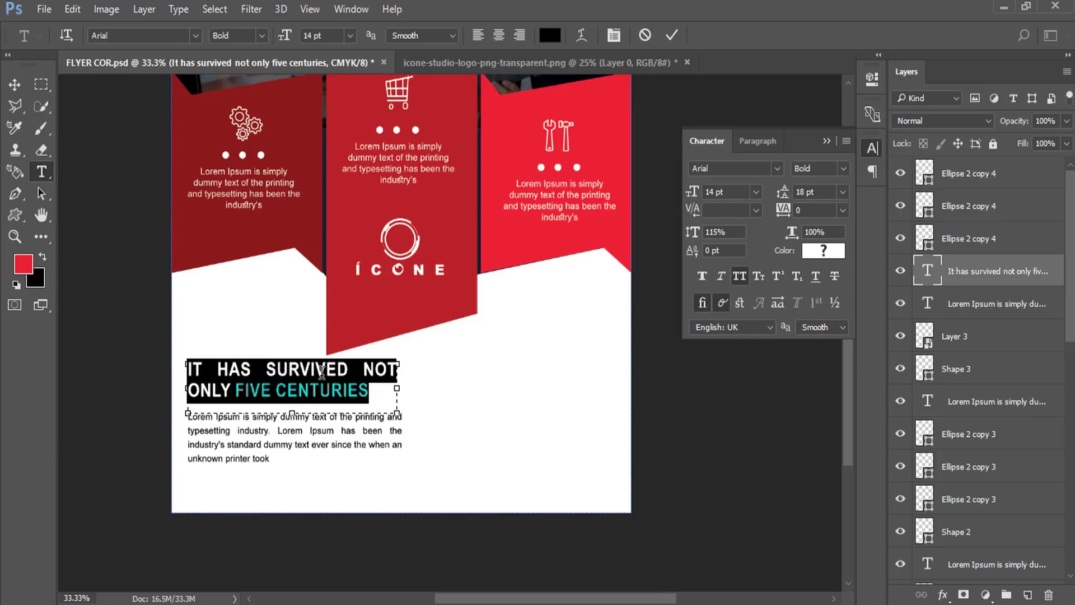
left_click(751, 142)
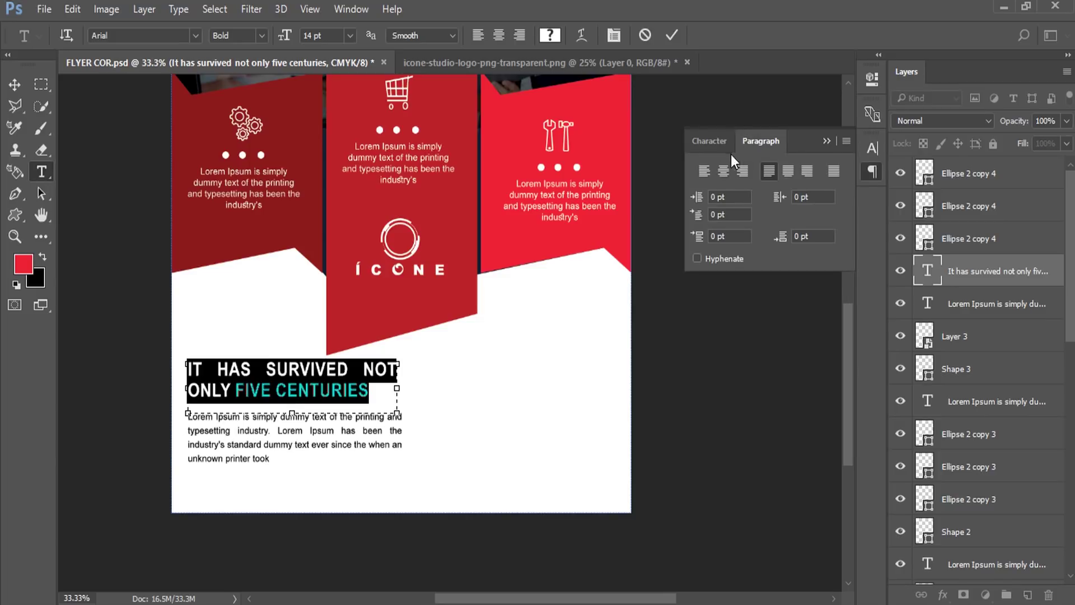
left_click(707, 173)
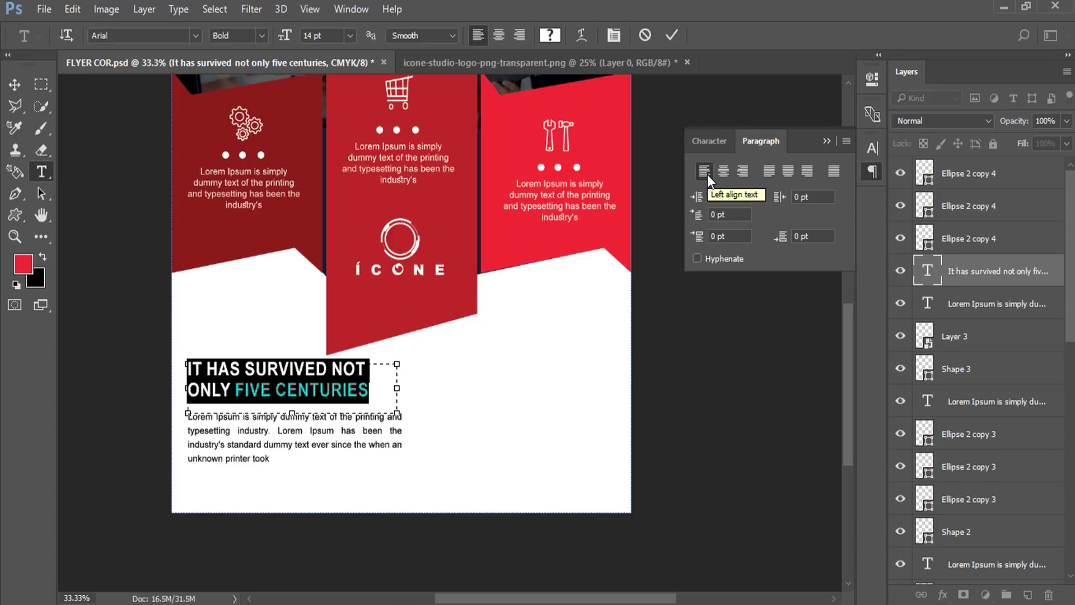
Turn off All Caps on the headline's first line 'It has survived not'.
triple_click(347, 367)
left_click(703, 141)
left_click(737, 233)
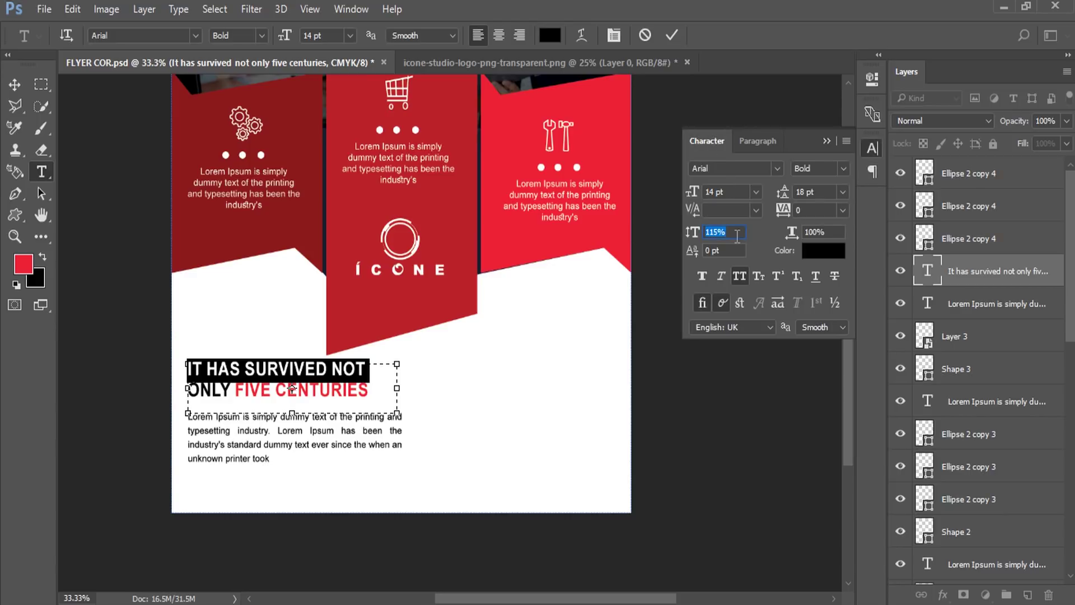
left_click(732, 276)
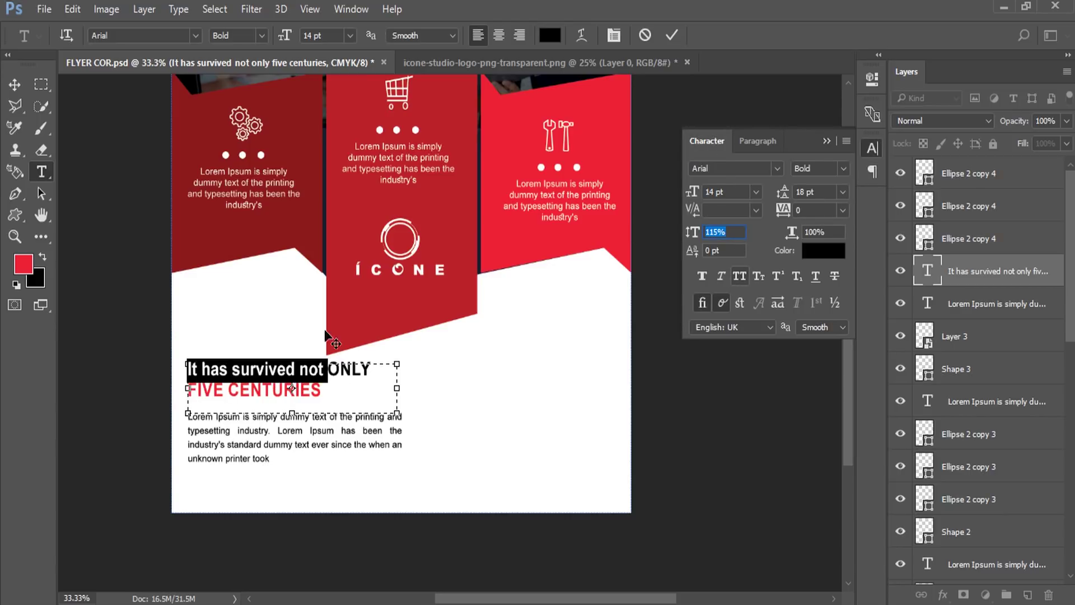
left_click(326, 370)
Break the headline before ONLY and set the first line's tracking to 140.
key("Return")
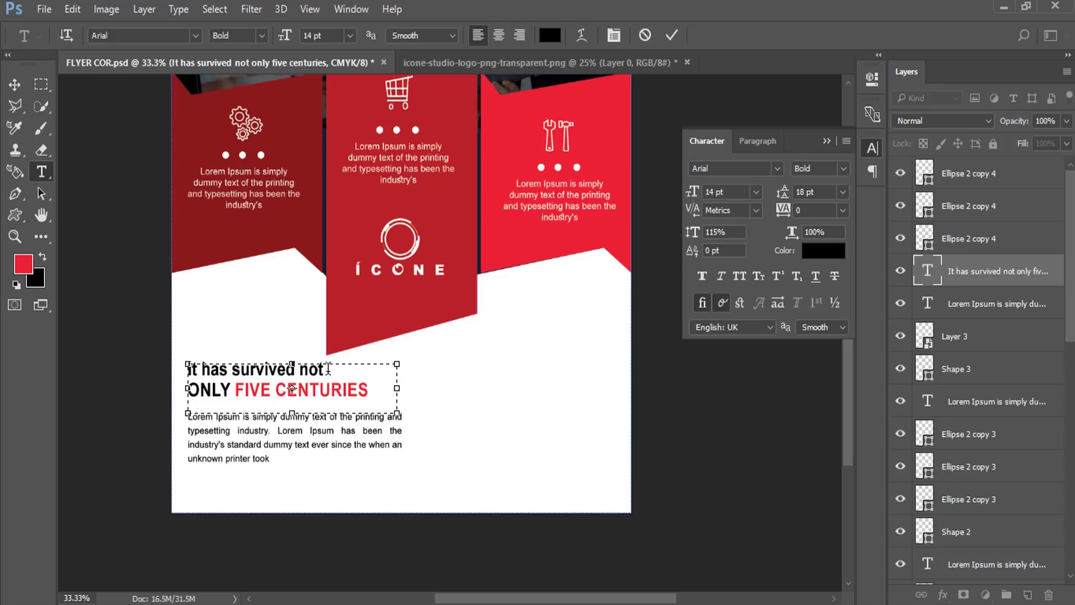
triple_click(301, 369)
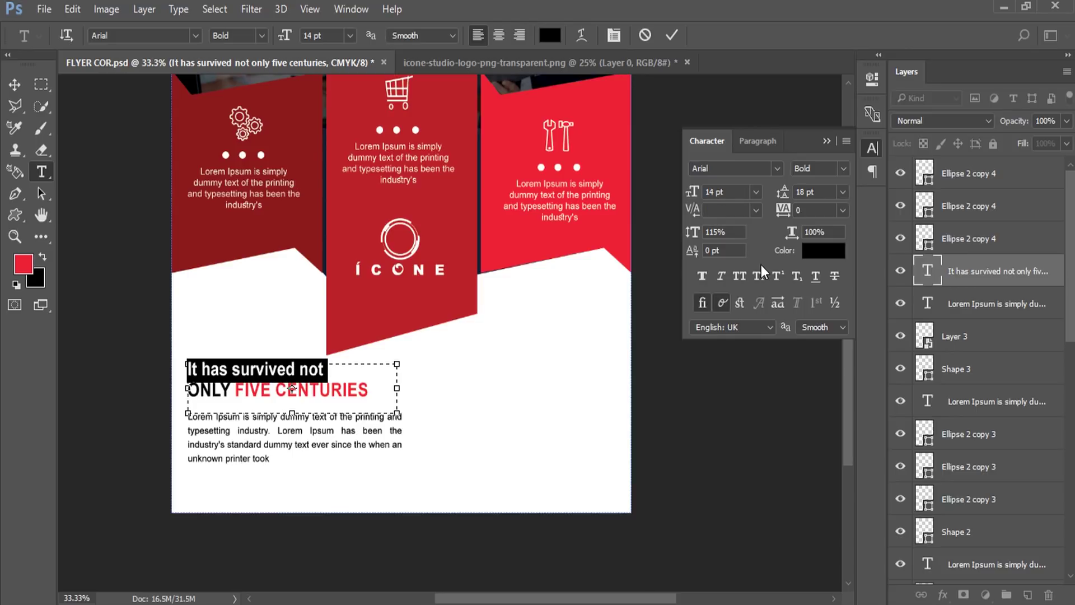
left_click_drag(782, 211, 784, 211)
type("140")
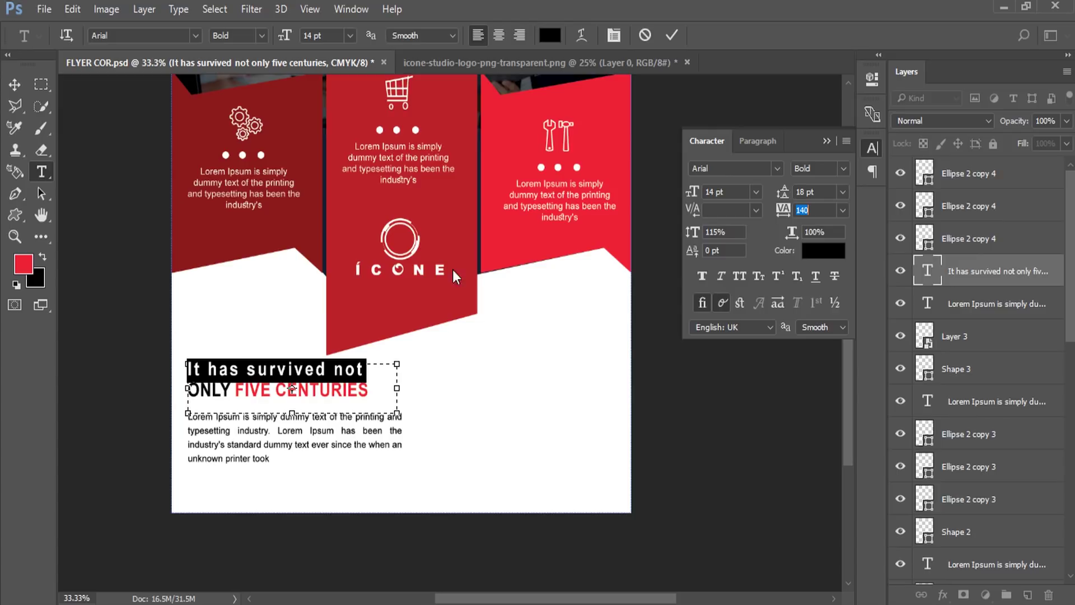
Capitalise H, S and N to read 'It Has Survived Not', then lower the headline slightly.
left_click(252, 370)
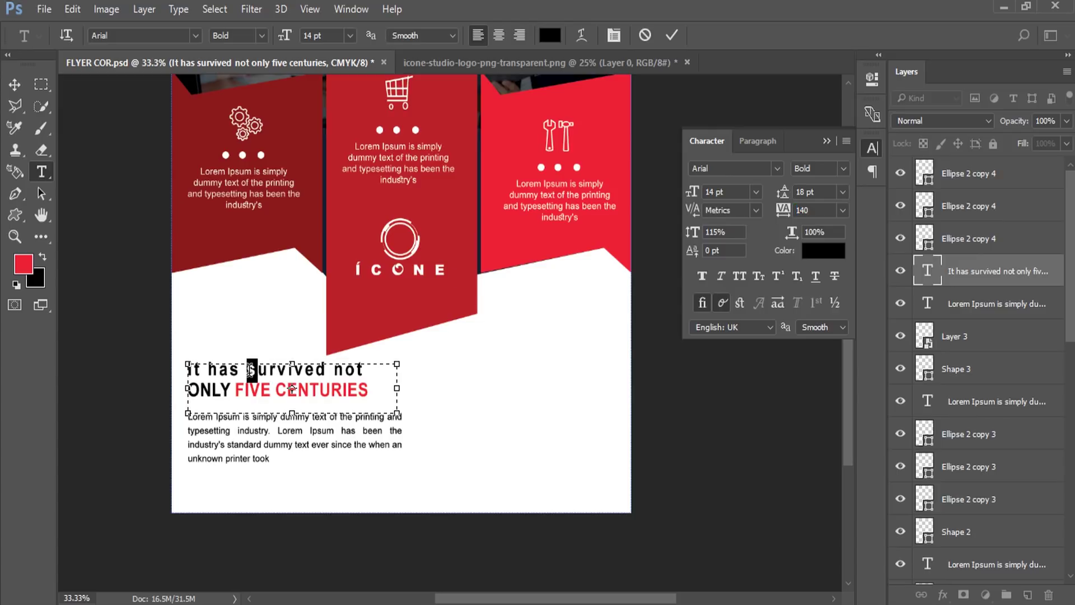
left_click(261, 372)
left_click_drag(248, 369, 256, 370)
type("S")
left_click_drag(335, 370, 344, 370)
type("N")
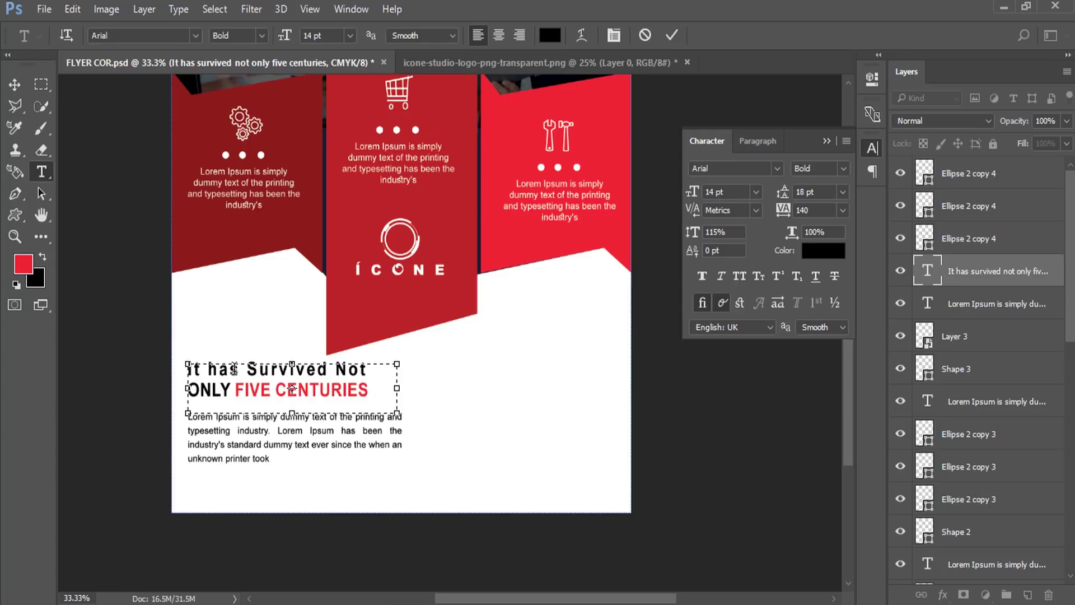
left_click_drag(208, 370, 219, 371)
type("H")
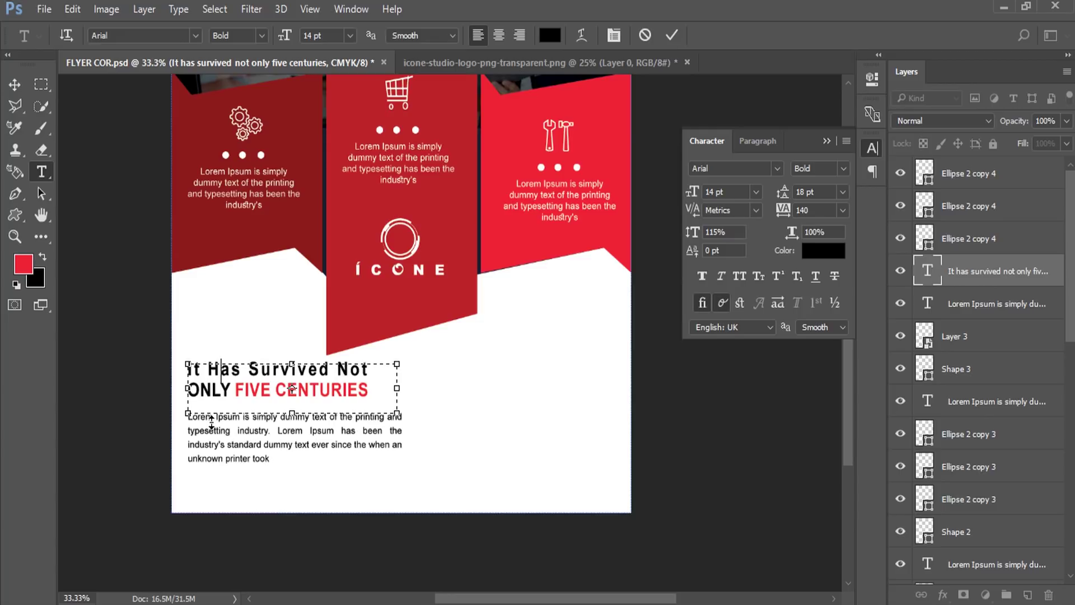
left_click(14, 84)
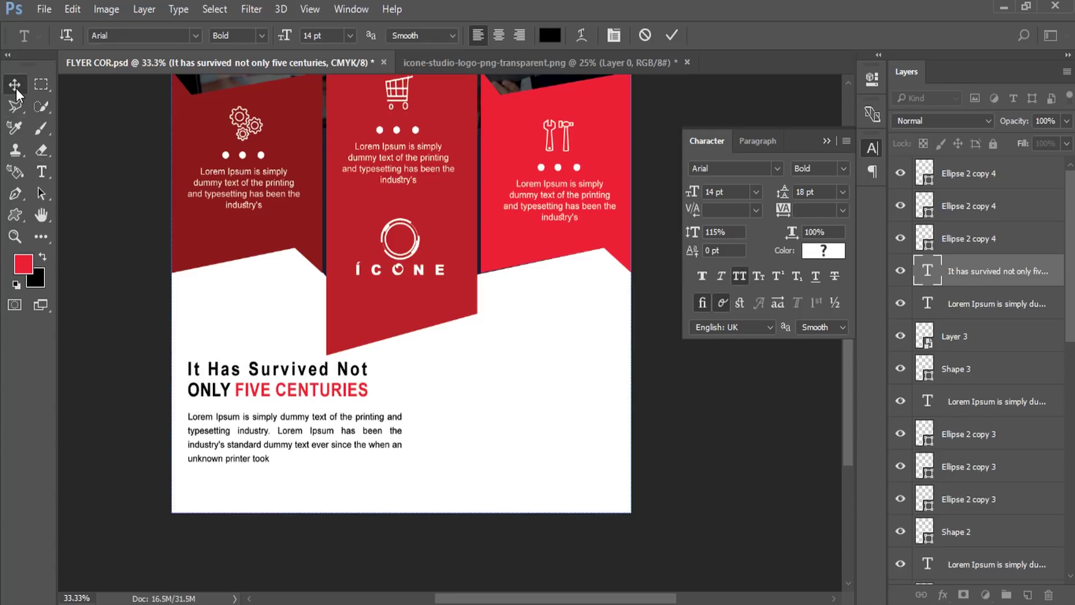
left_click_drag(359, 380, 360, 386)
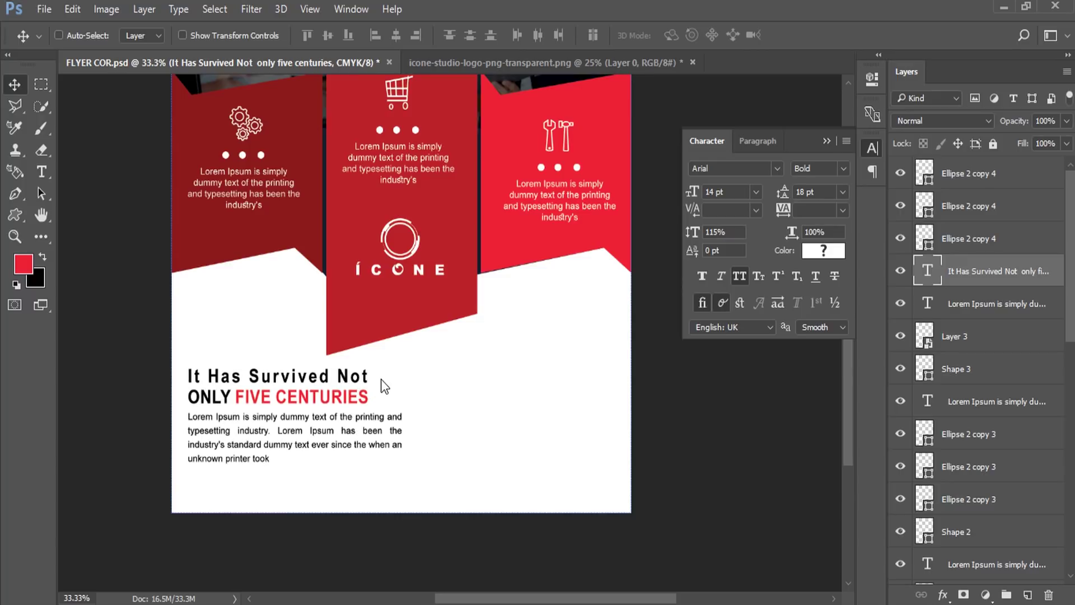
key("u")
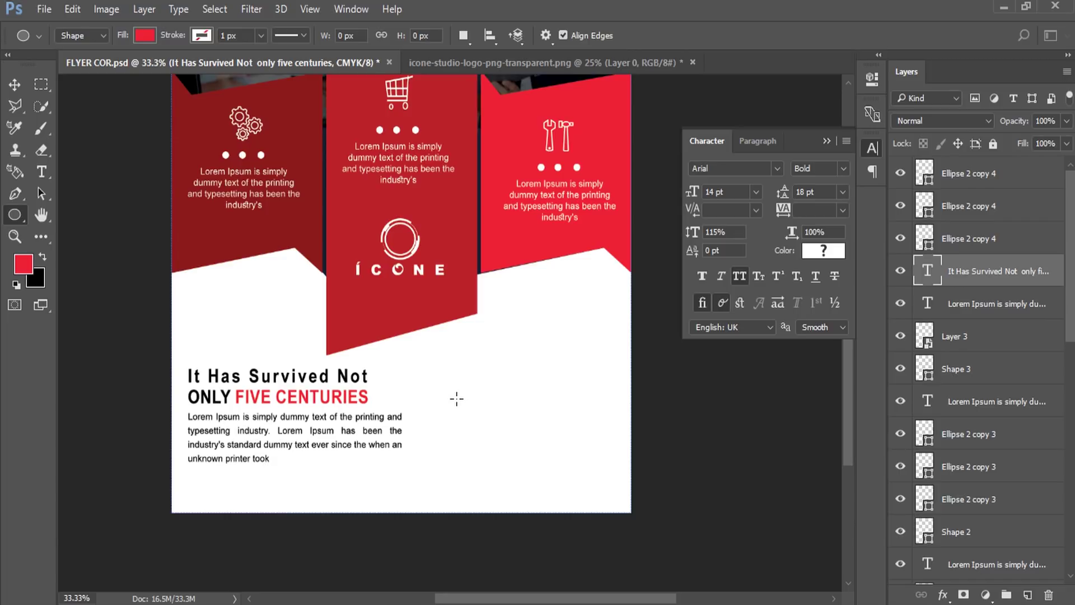
Draw a red circle beside the headline and align three circle layers in a vertical column.
left_click_drag(447, 398, 468, 422)
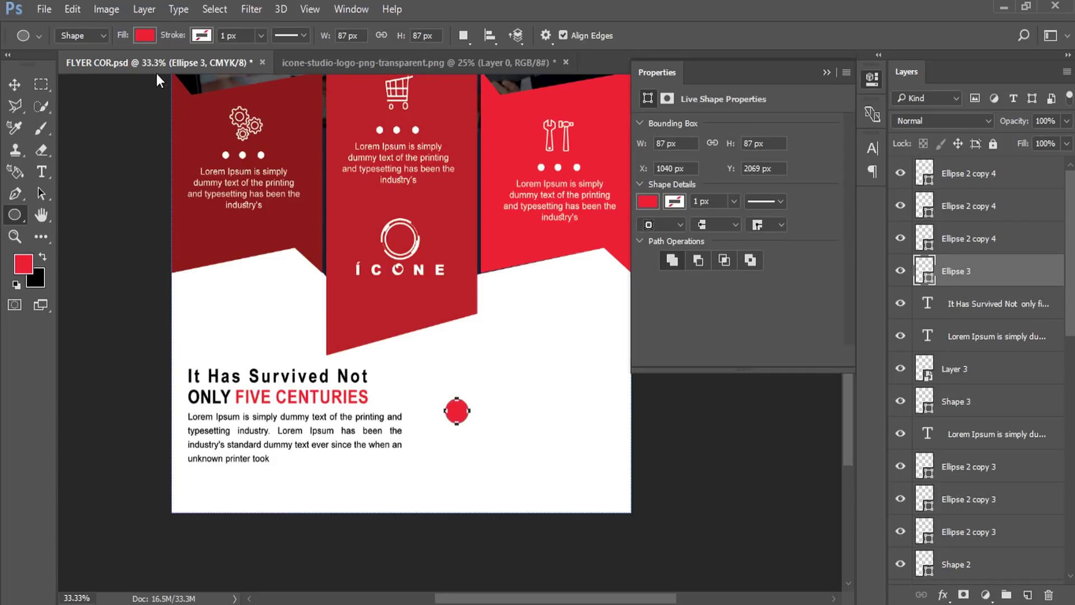
left_click(15, 84)
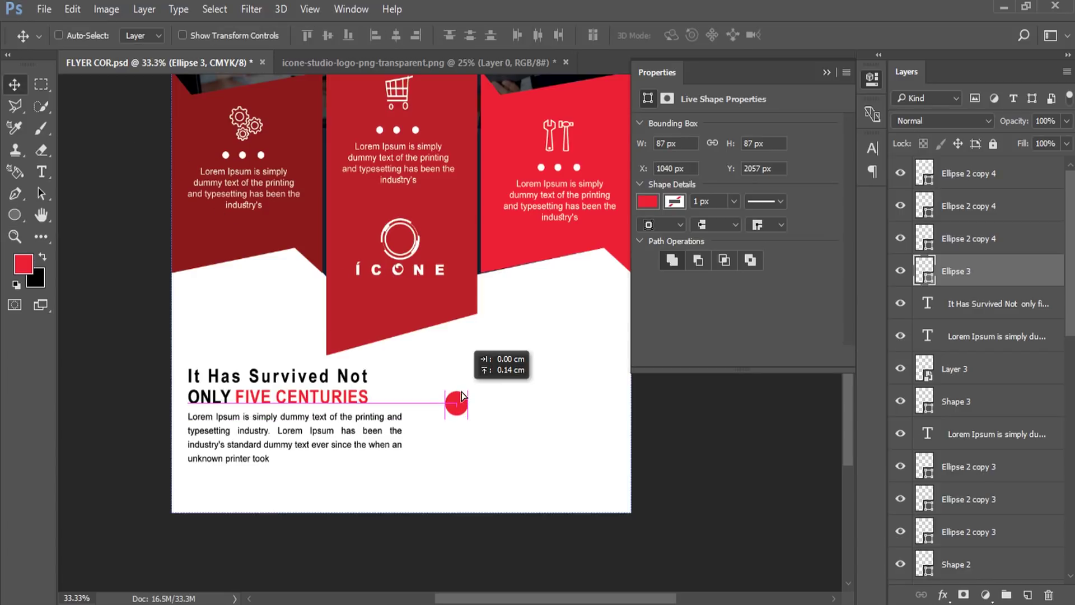
left_click_drag(462, 398, 463, 471)
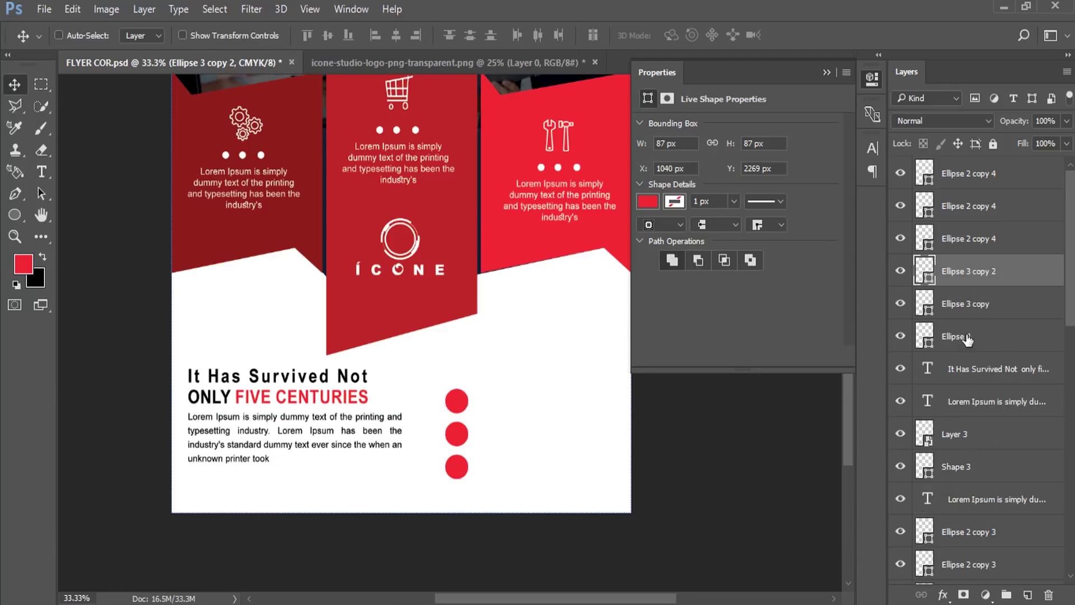
left_click(964, 317)
left_click(958, 336, "ctrl")
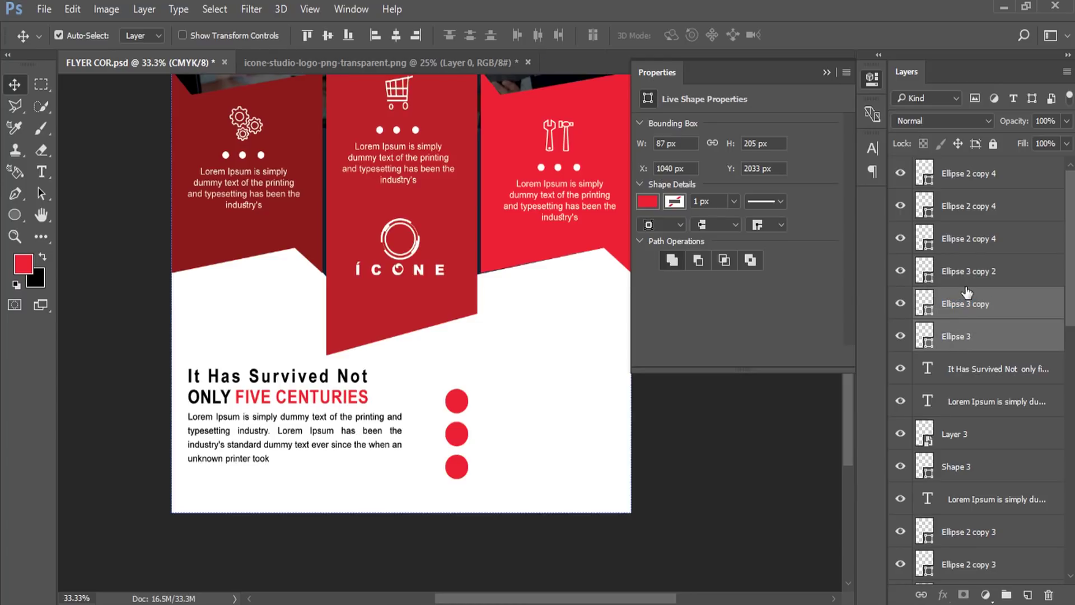
key("alt+shift+bracketright")
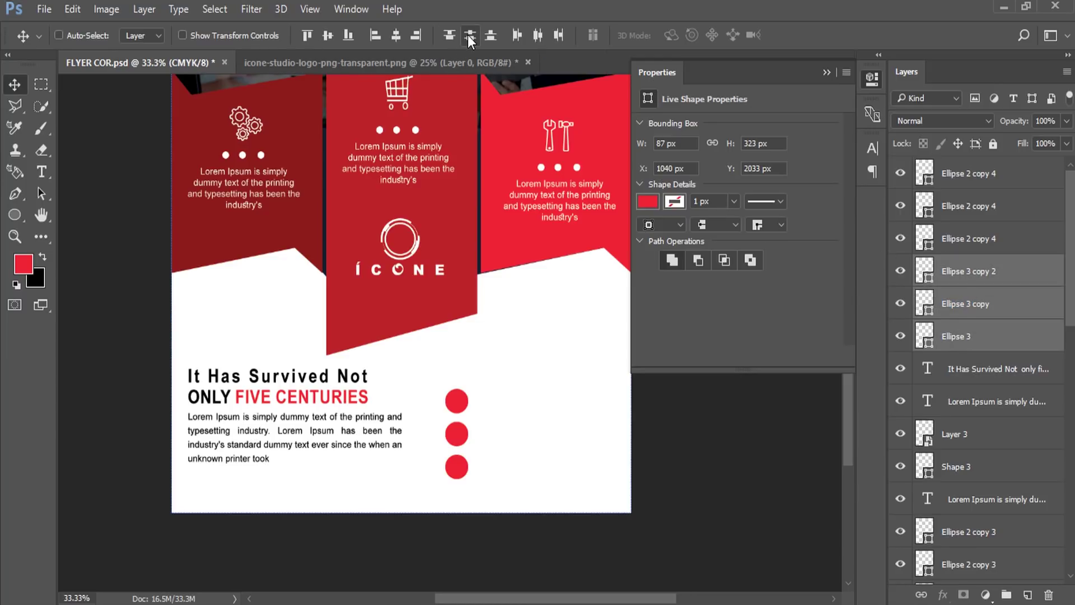
left_click(825, 72)
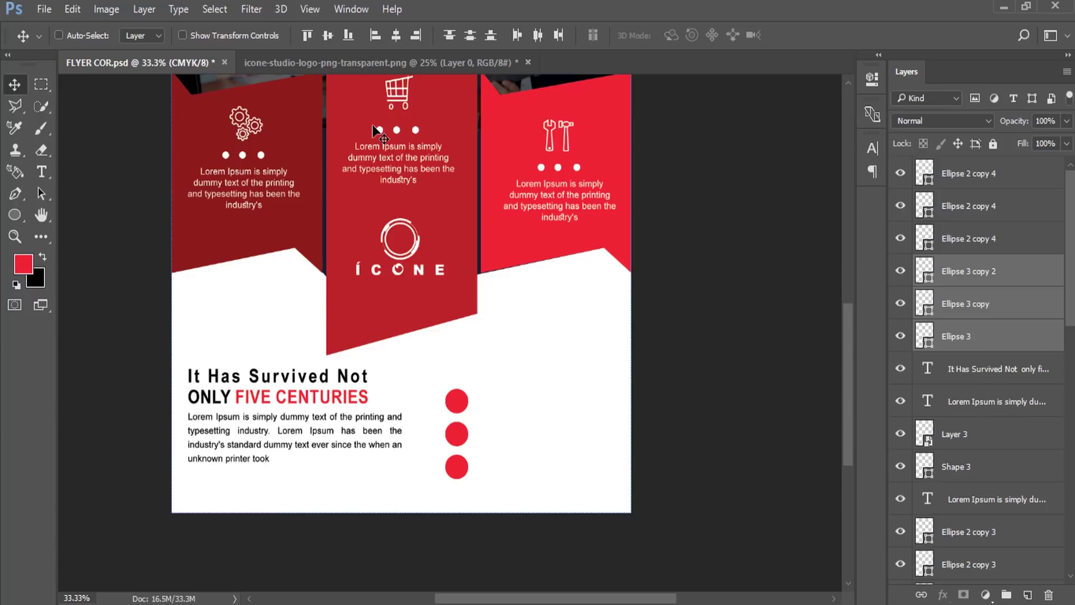
Zoom in on the circles and pick the phone shape in the Custom Shape tool.
left_click(15, 236)
left_click(470, 438)
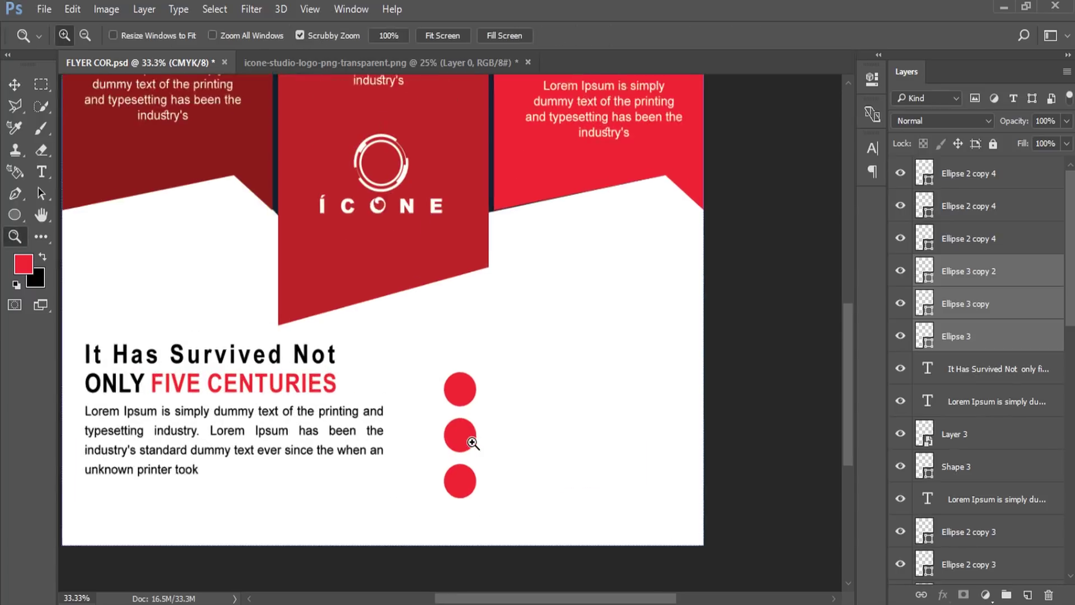
left_click_drag(469, 439, 476, 392)
left_click(406, 378)
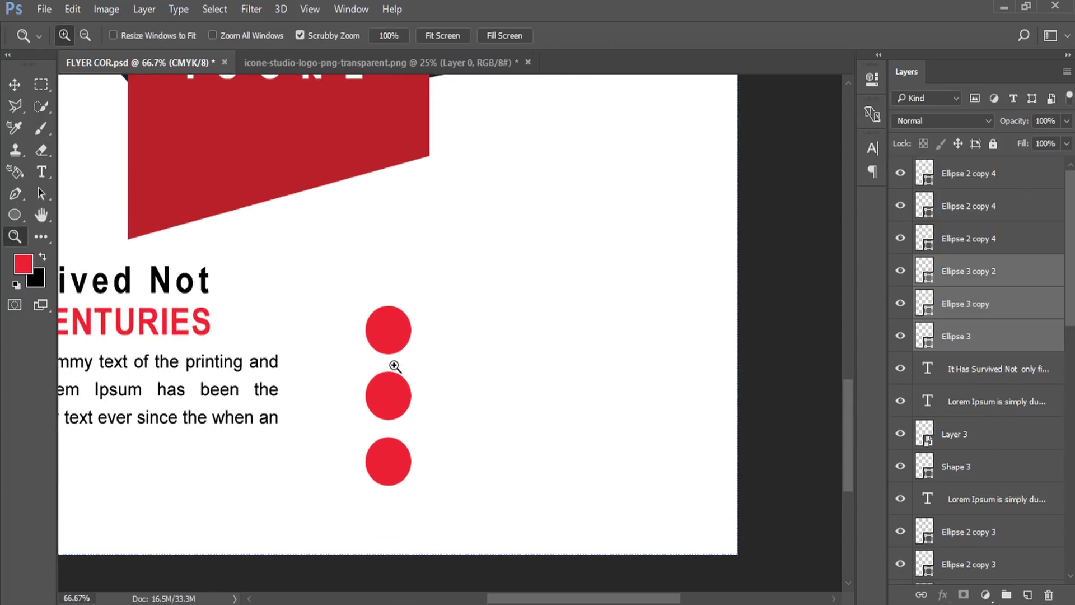
left_click(17, 219)
right_click(19, 222)
left_click(78, 298)
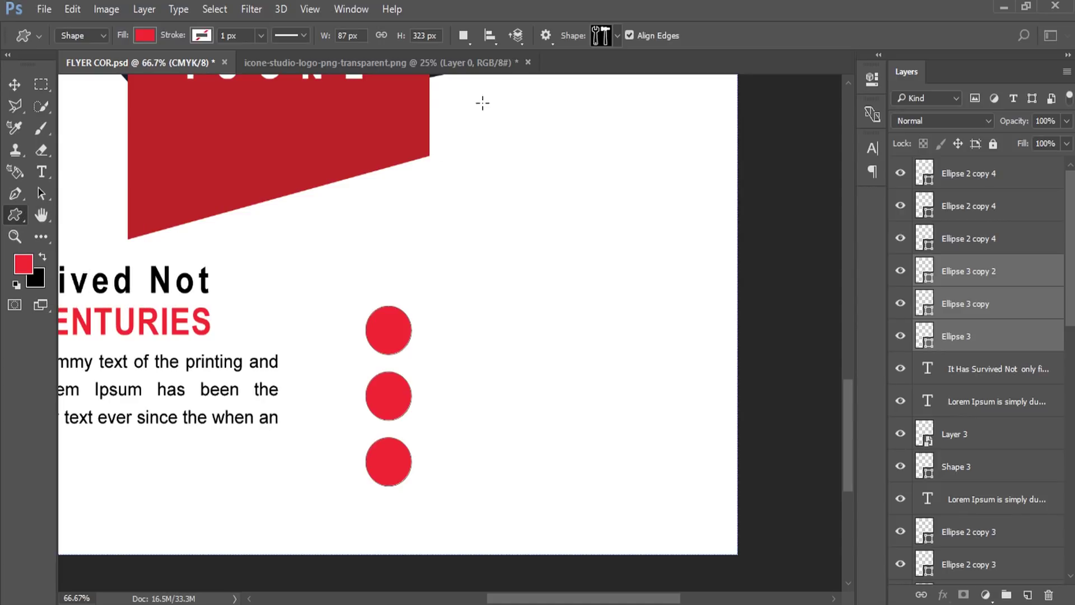
left_click(618, 36)
scroll(585, 317, "down", 3)
scroll(585, 317, "down", 3)
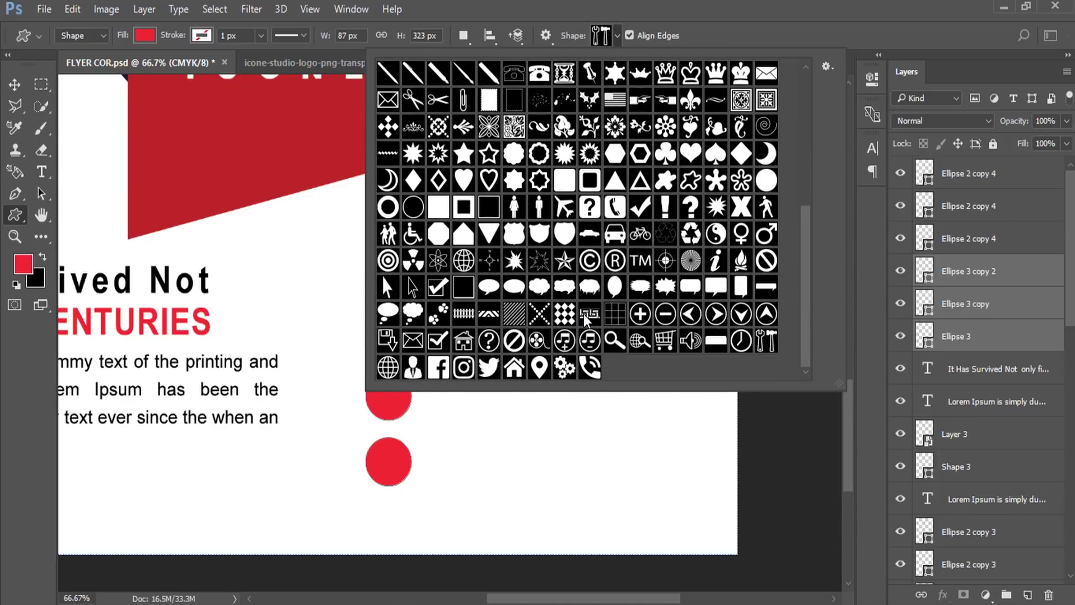
left_click(590, 369)
key("Return")
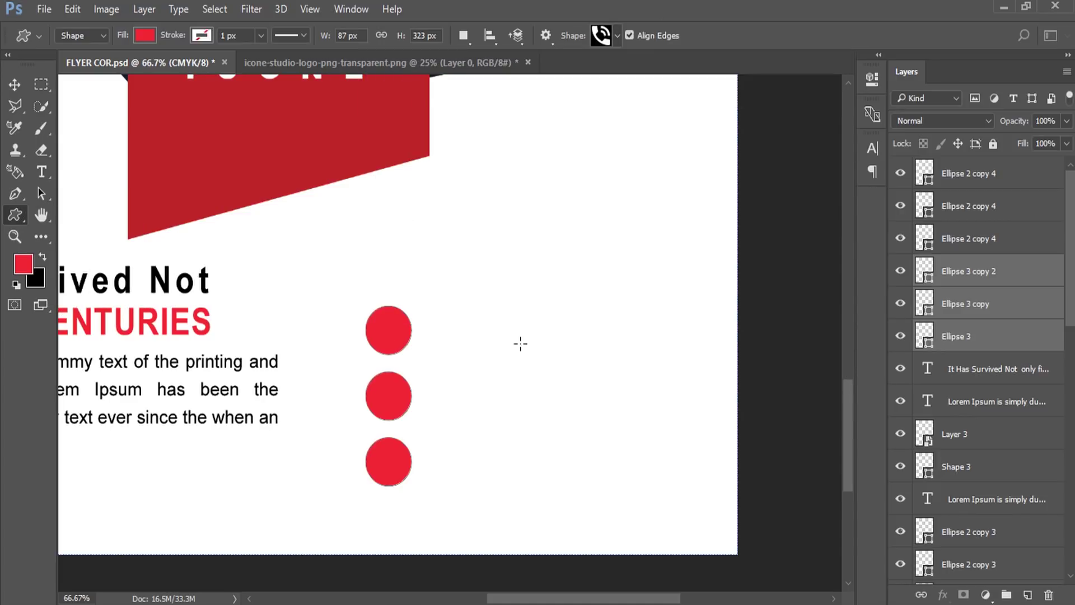
Place the phone icon in the top red circle with a white fill.
left_click(381, 322)
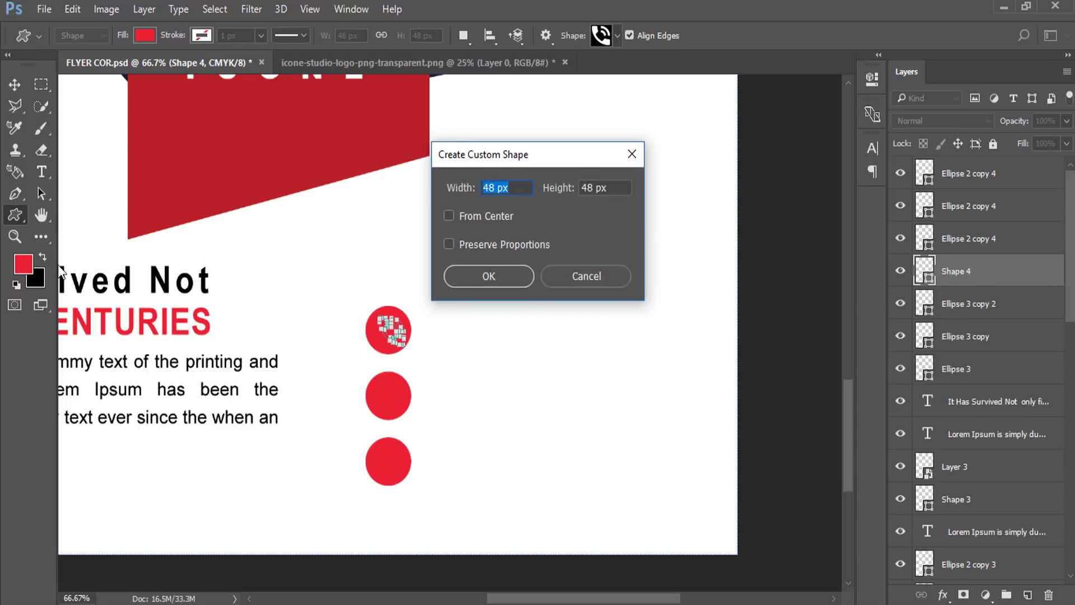
left_click(560, 277)
left_click(149, 35)
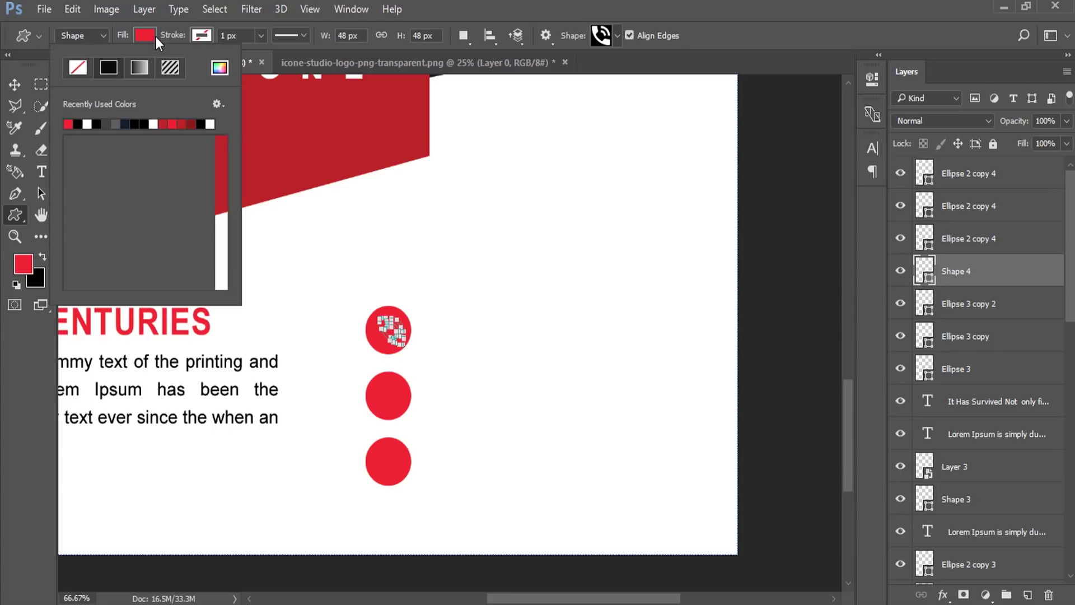
left_click(87, 124)
left_click(15, 84)
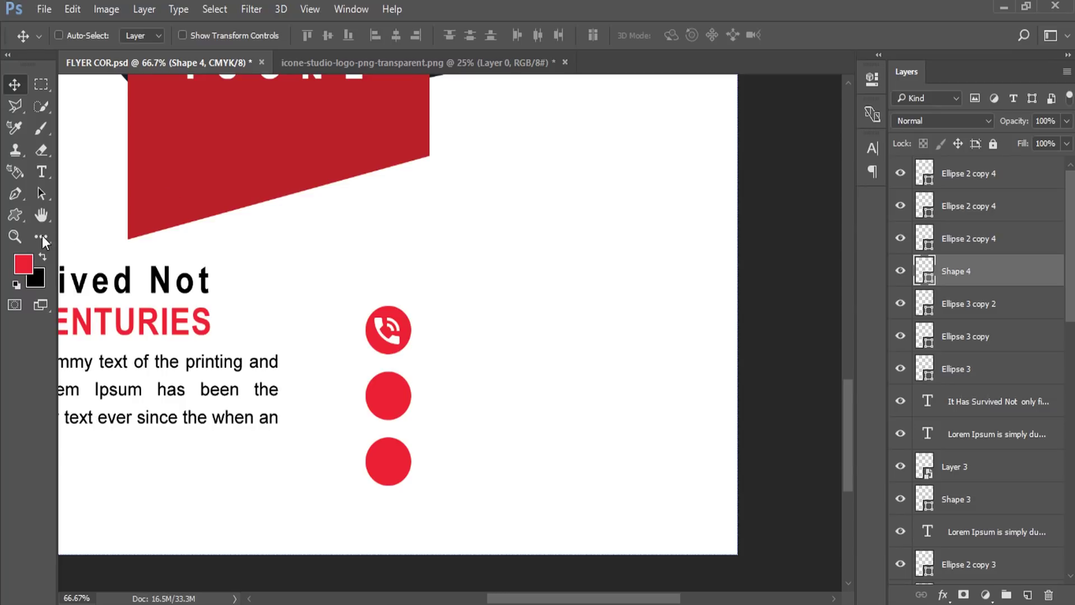
left_click(15, 214)
Draw a white envelope icon inside the middle red circle.
left_click(605, 36)
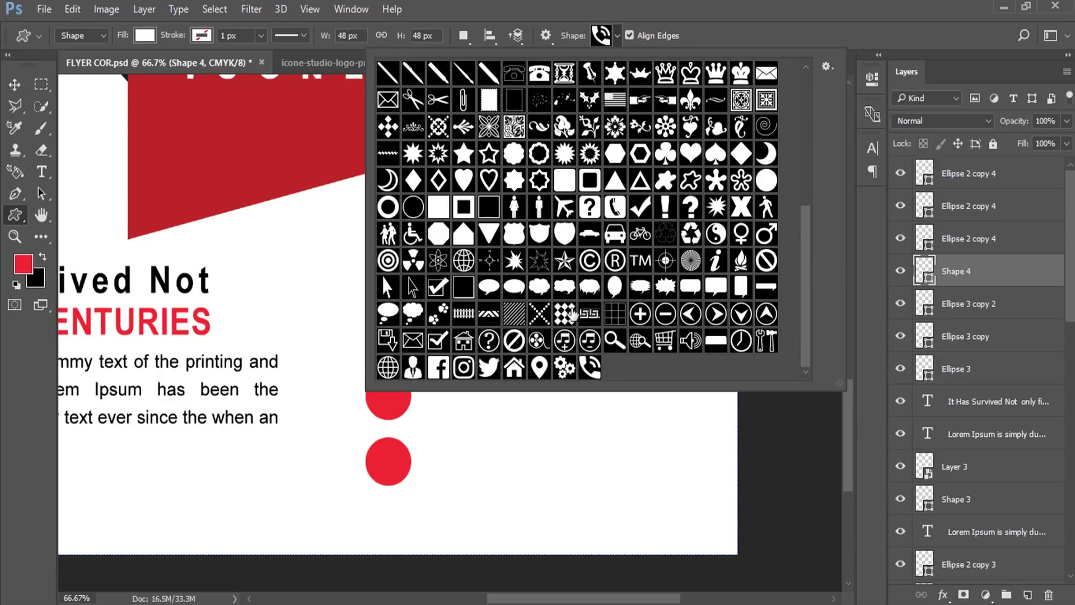
scroll(596, 292, "up", 1)
scroll(596, 291, "up", 1)
scroll(597, 291, "up", 1)
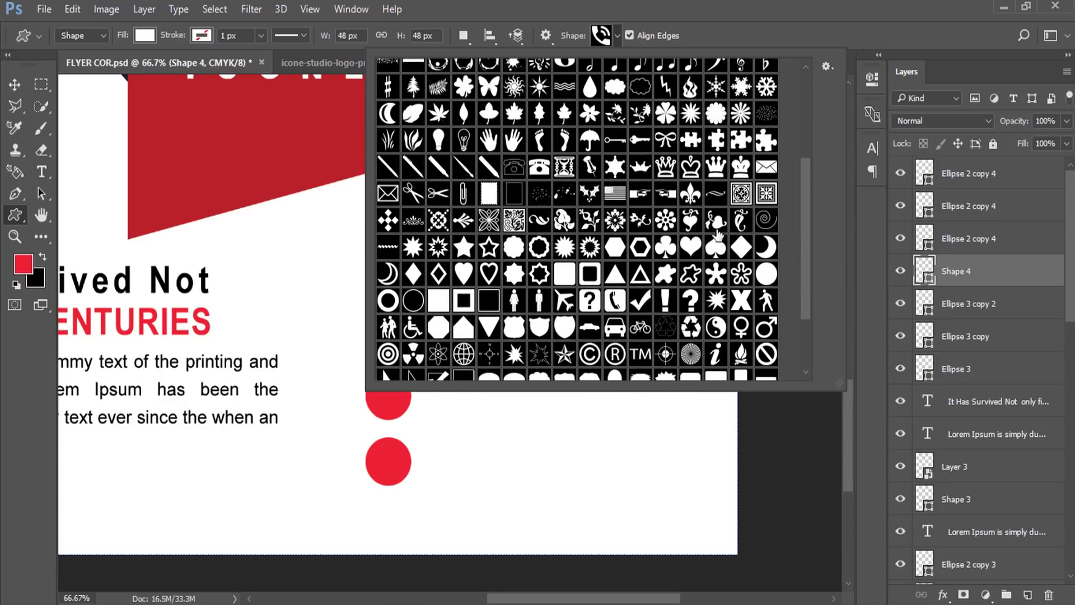
double_click(768, 175)
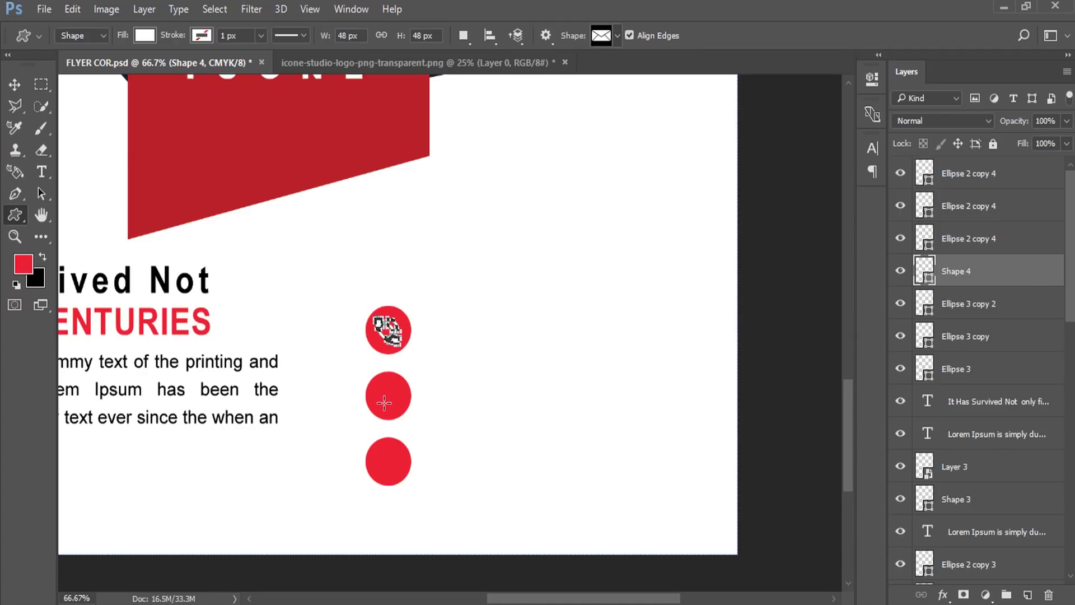
left_click_drag(375, 385, 406, 404)
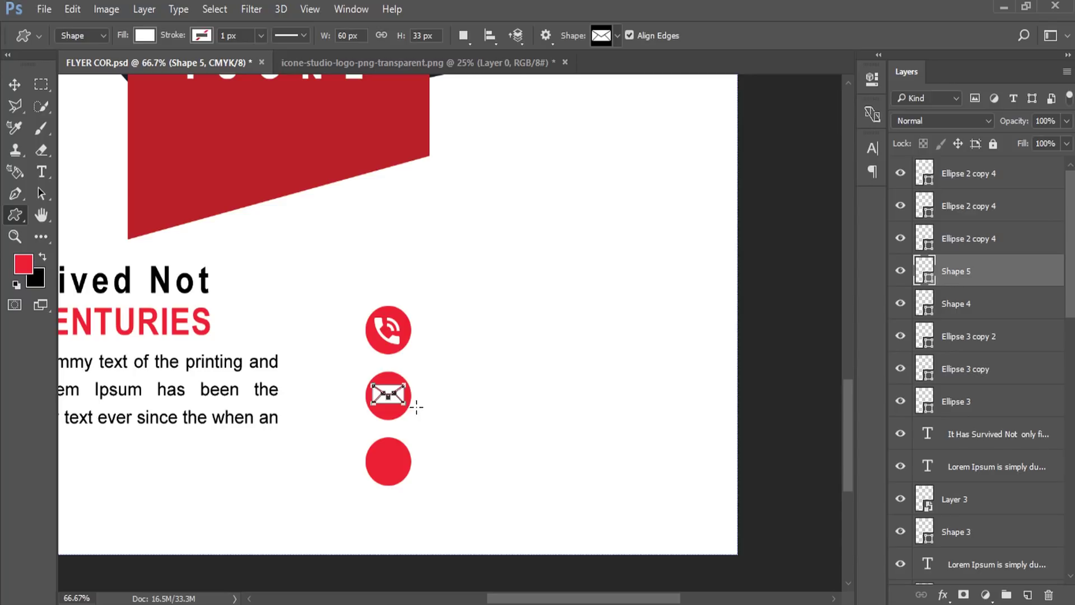
left_click(14, 84)
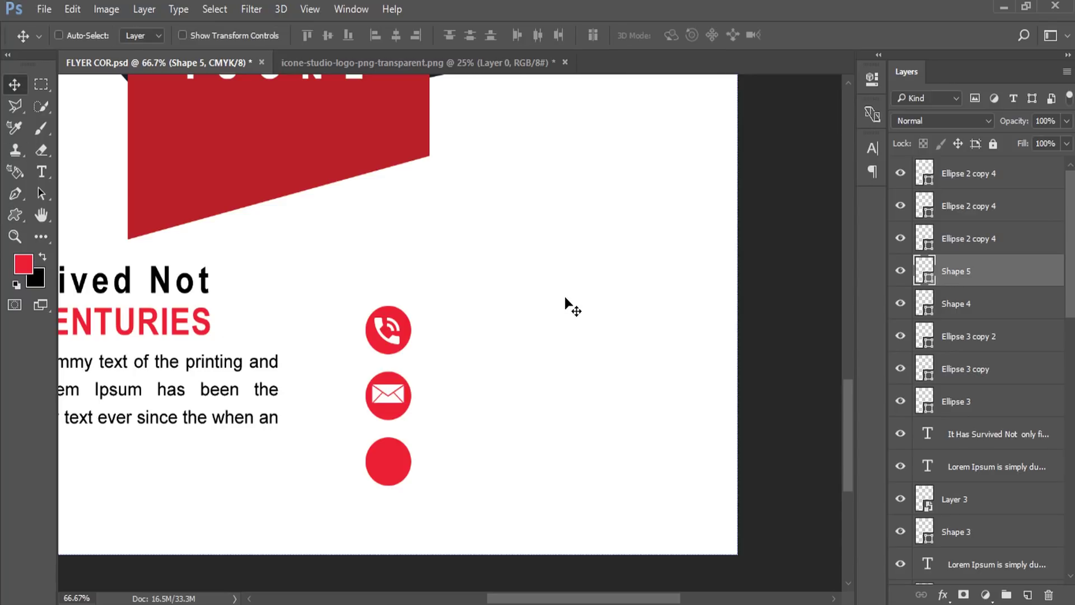
left_click(15, 215)
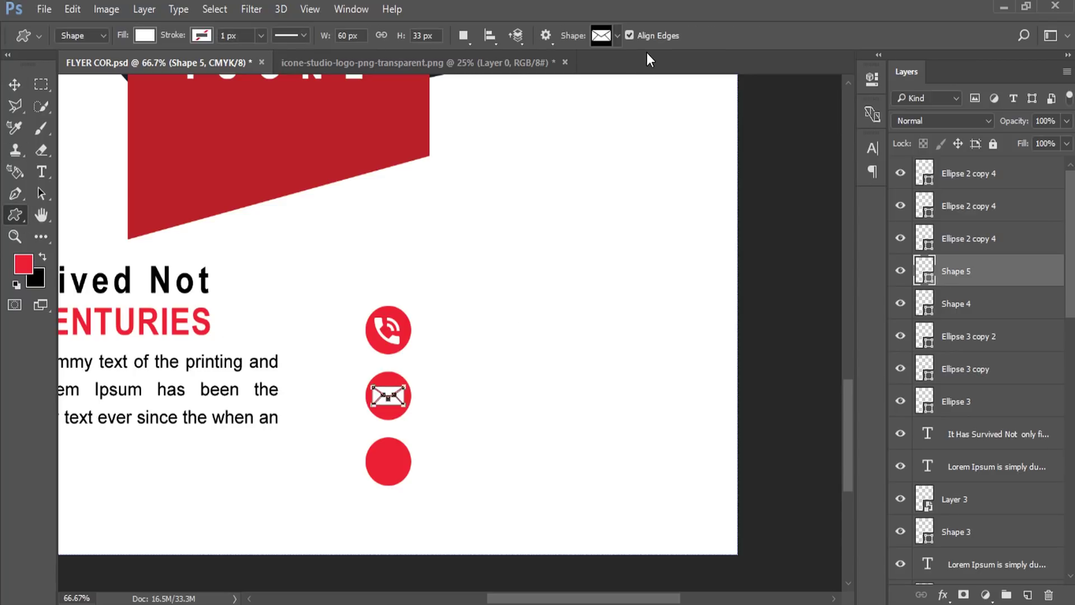
Draw a globe icon in the bottom red circle and nudge it up and right to centre it.
left_click(604, 38)
scroll(594, 219, "down", 1)
scroll(594, 218, "down", 1)
left_click(463, 313)
left_click(610, 5)
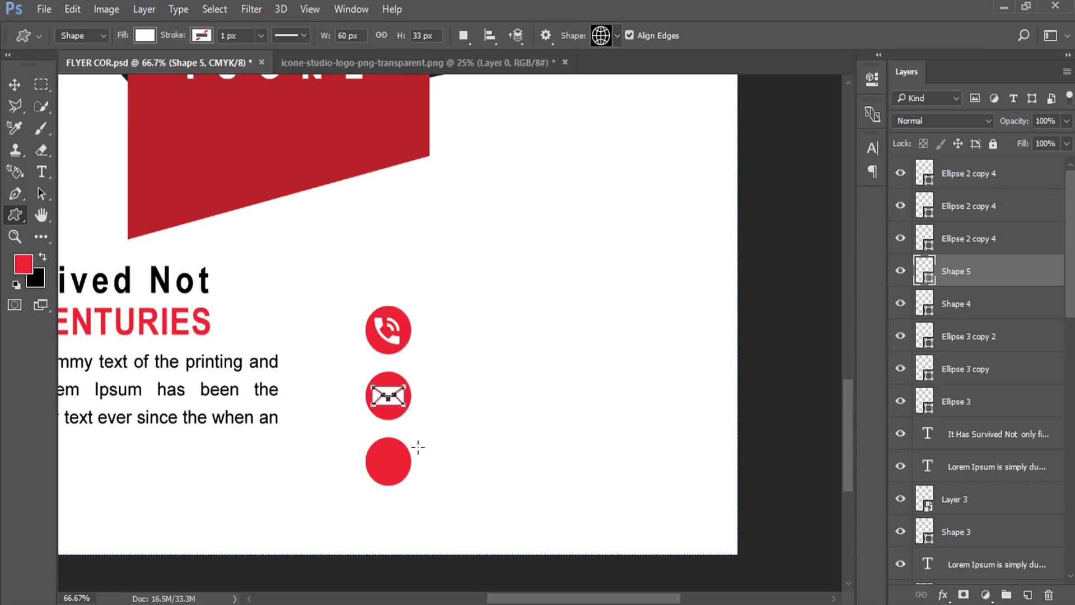
left_click(377, 448)
left_click(577, 276)
left_click_drag(380, 455, 399, 476)
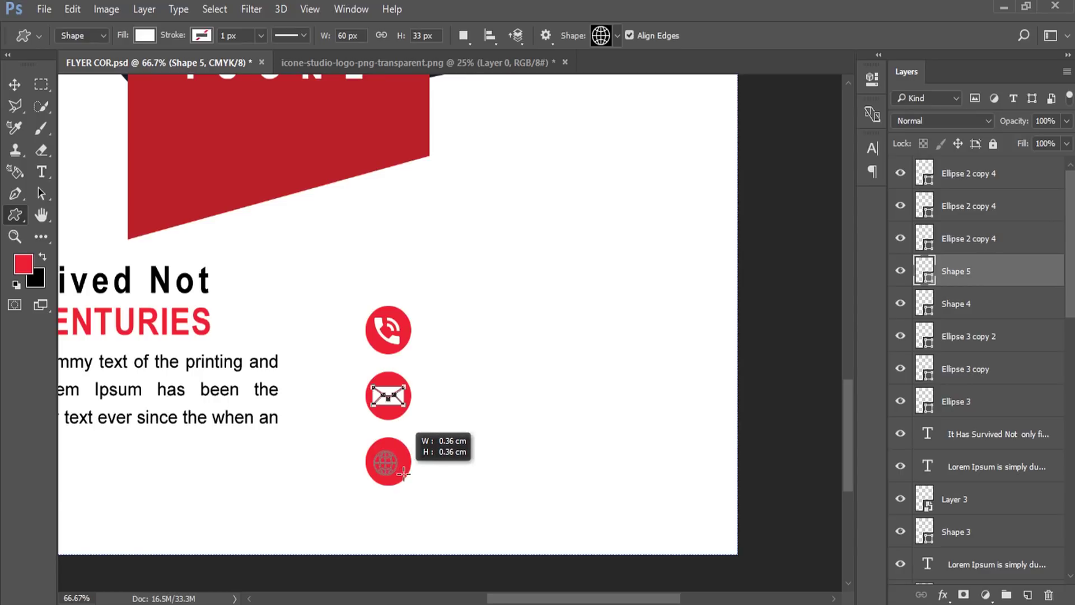
left_click(22, 81)
key("Up")
key("Up")
key("Up")
key("Right")
key("Right")
key("Right")
key("Right")
key("Right")
key("Right")
key("Up")
key("Right")
key("Right")
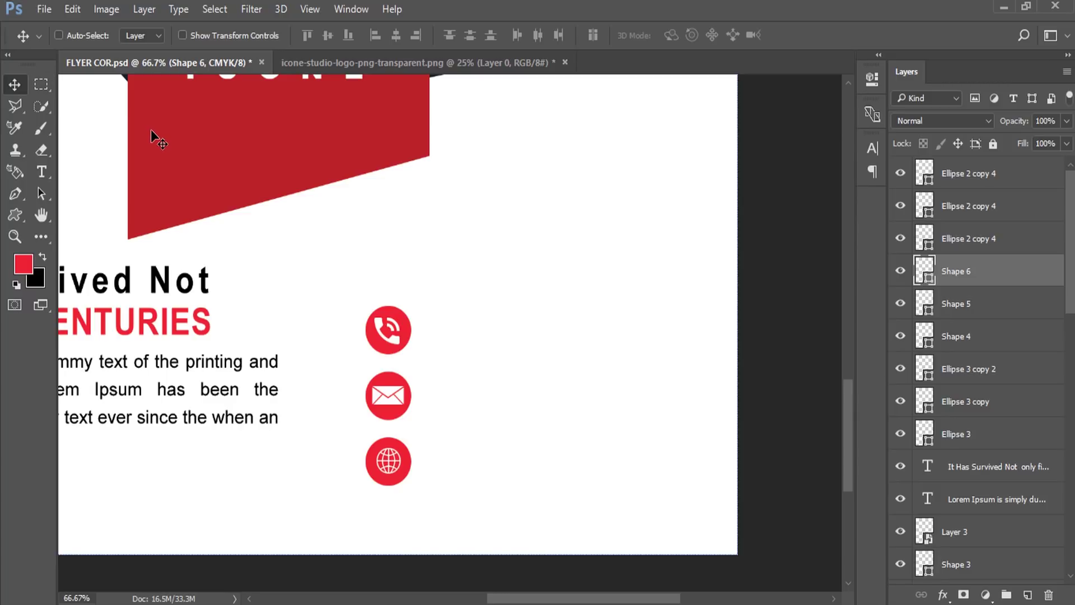
Copy the phone number from the Word document.
scroll(511, 331, "down", 5)
scroll(514, 335, "down", 5)
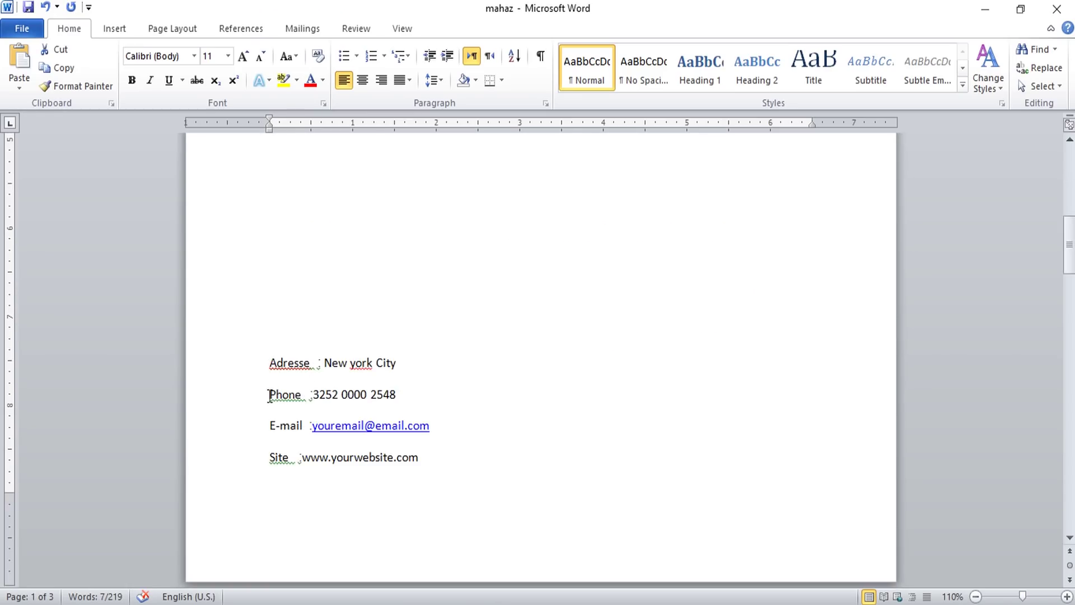
left_click_drag(307, 395, 395, 395)
right_click(387, 395)
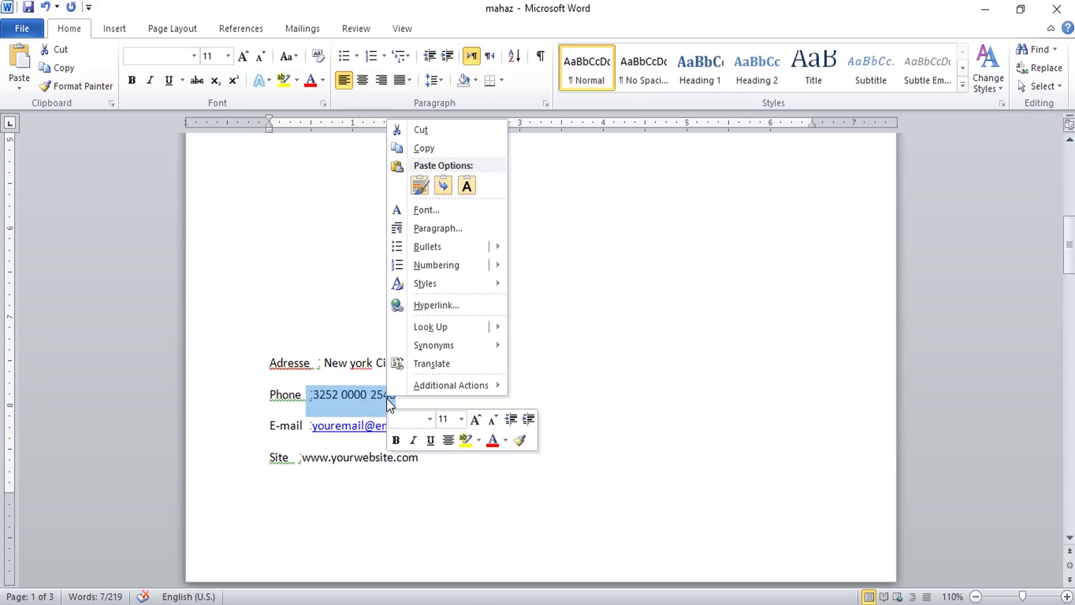
left_click(424, 148)
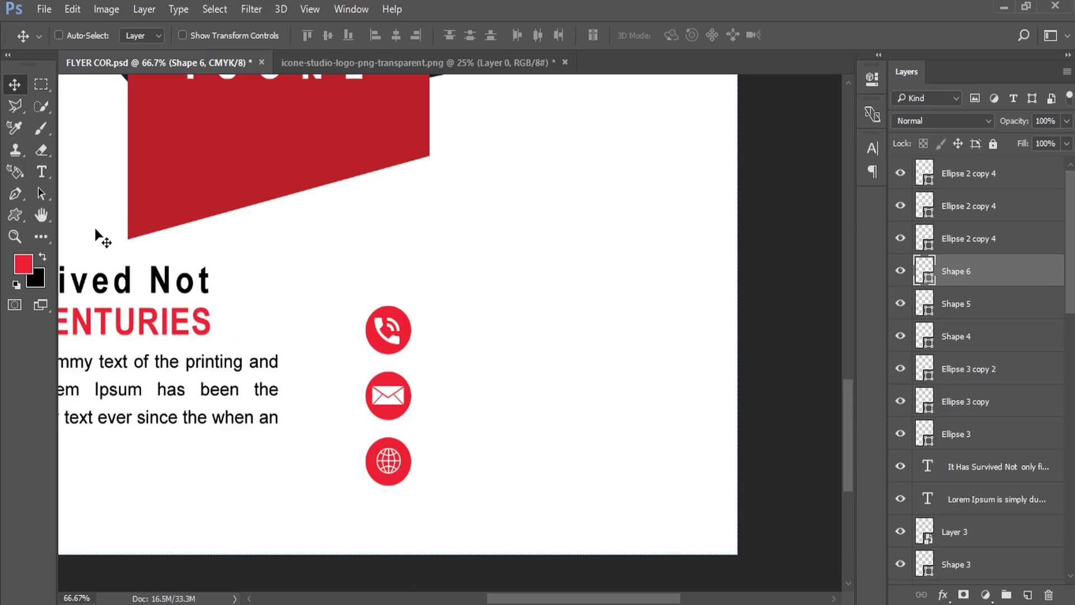
Paste the phone number as a new text line beside the phone icon and delete the leading ': '.
left_click(458, 328)
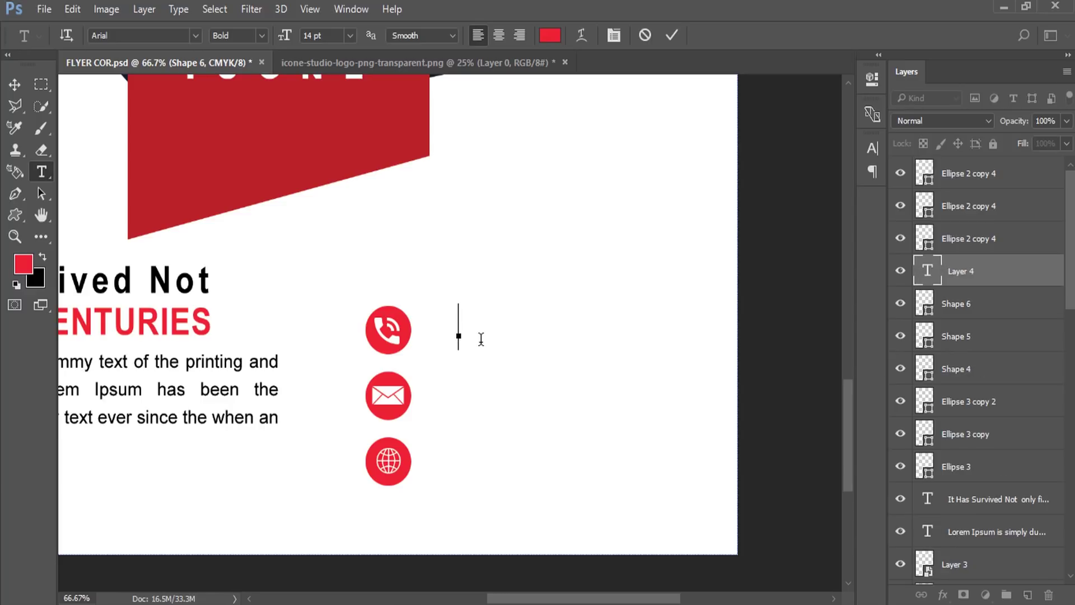
right_click(481, 335)
left_click(548, 313)
triple_click(527, 322)
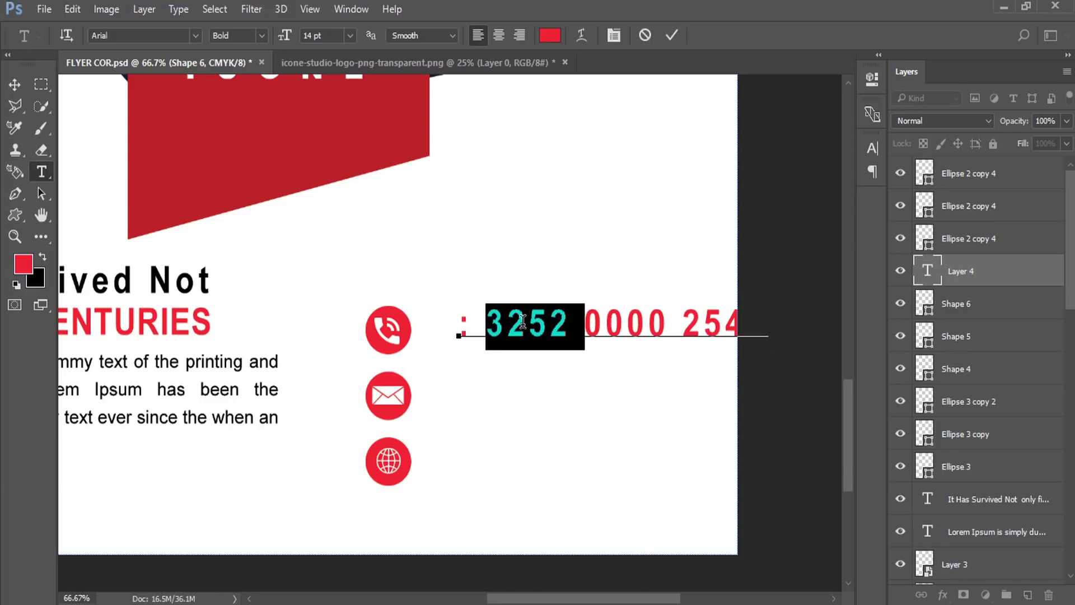
left_click_drag(486, 325, 461, 327)
key("BackSpace")
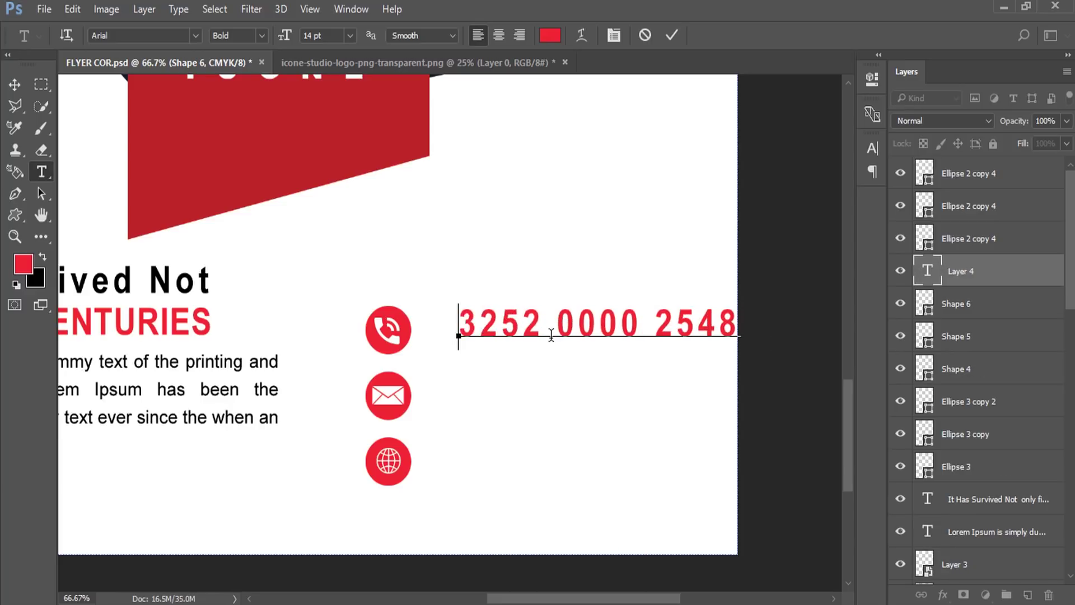
key("ctrl+a")
Format the phone number with tracking 0, scale 100%, Regular weight and a 10 pt size.
left_click(614, 35)
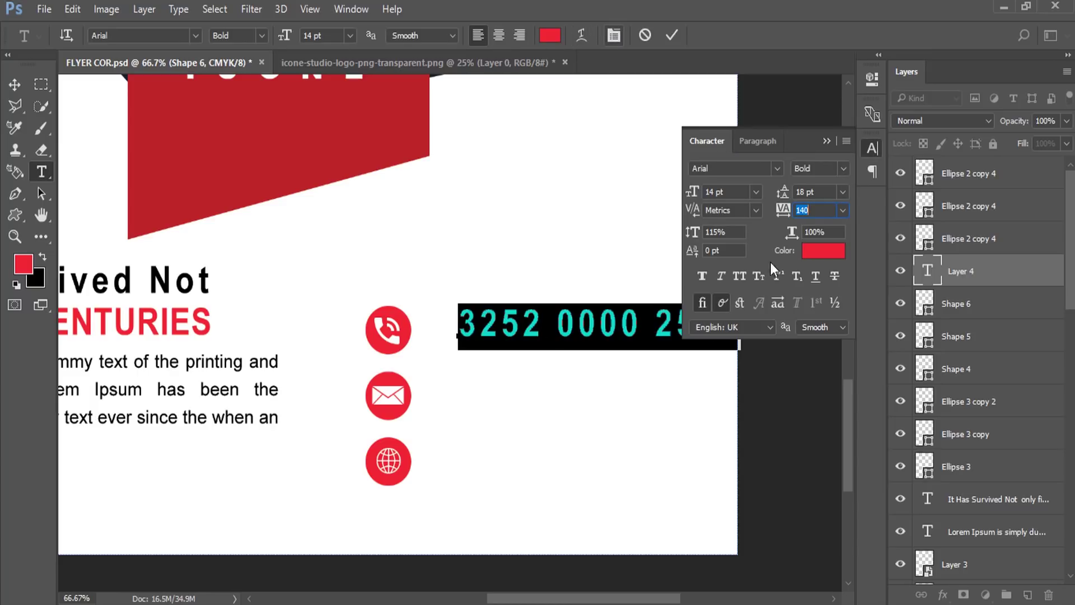
left_click(842, 210)
left_click(828, 345)
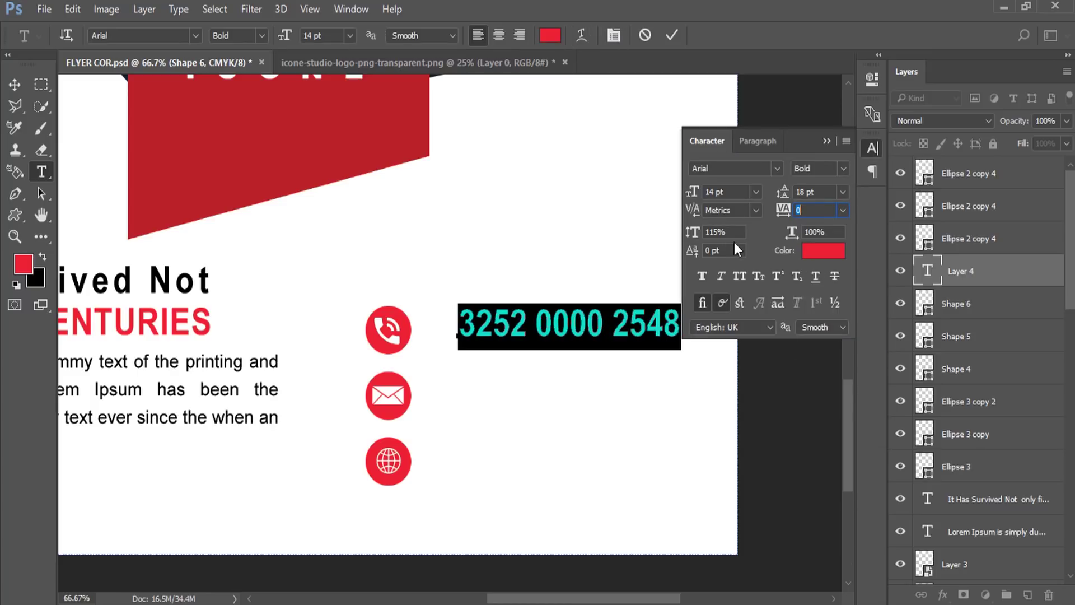
type("100")
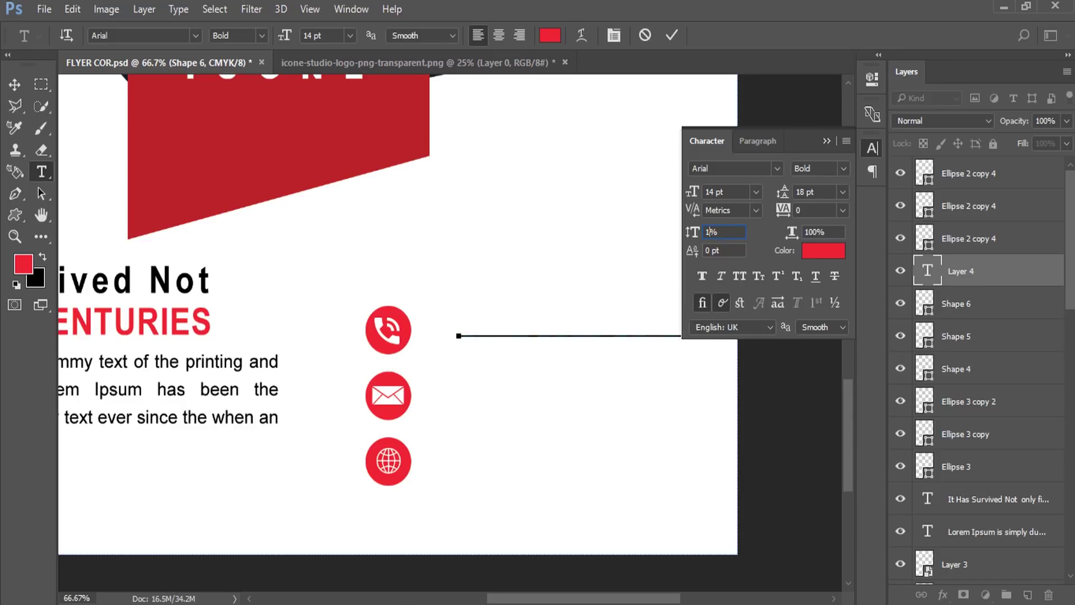
left_click(842, 170)
left_click(845, 167)
left_click(829, 199)
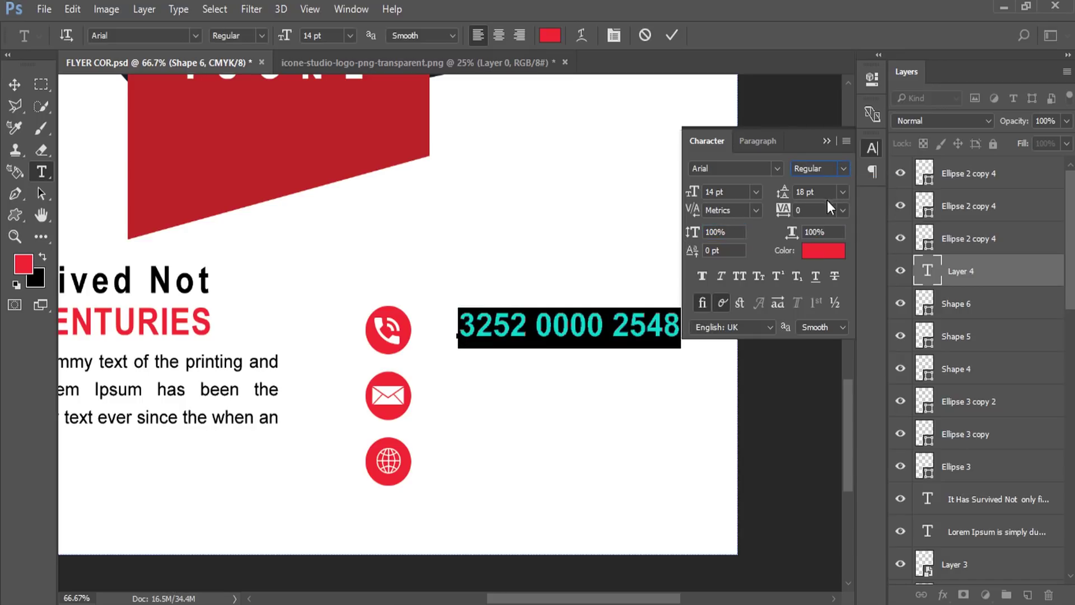
left_click_drag(697, 193, 694, 194)
left_click(827, 141)
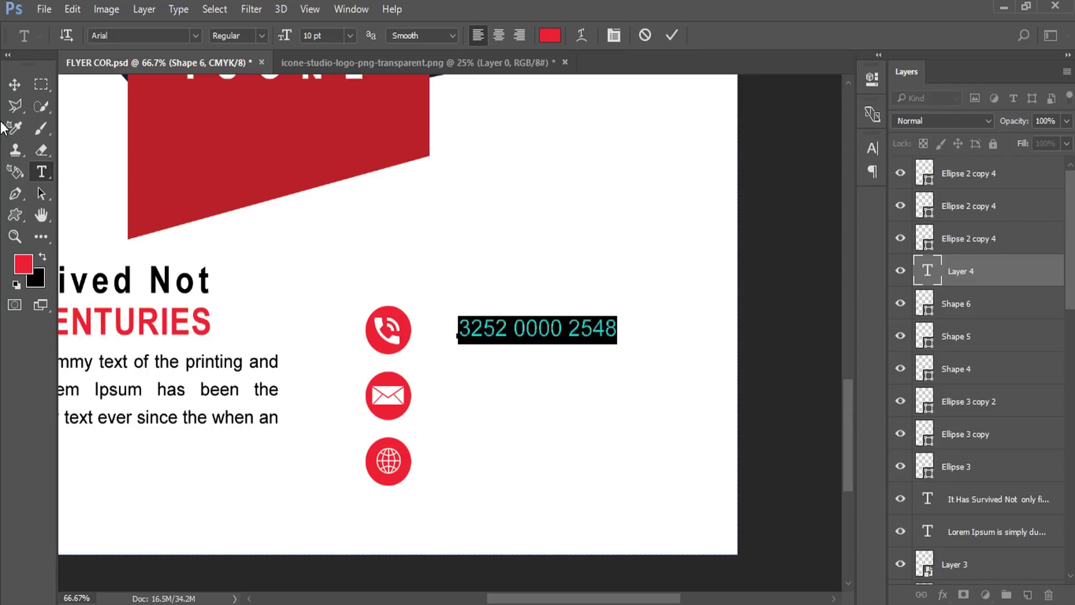
Position the phone number beside the icon with its duplicate line below, shifted slightly down.
key("ctrl+Return")
key("v")
mouse_move(496, 327)
left_mouse_down()
mouse_move(467, 316)
mouse_move(494, 347)
mouse_move(521, 326)
left_mouse_up()
left_click(963, 303, "shift")
Copy the e-mail address line from the Word contact document.
key("alt+Tab")
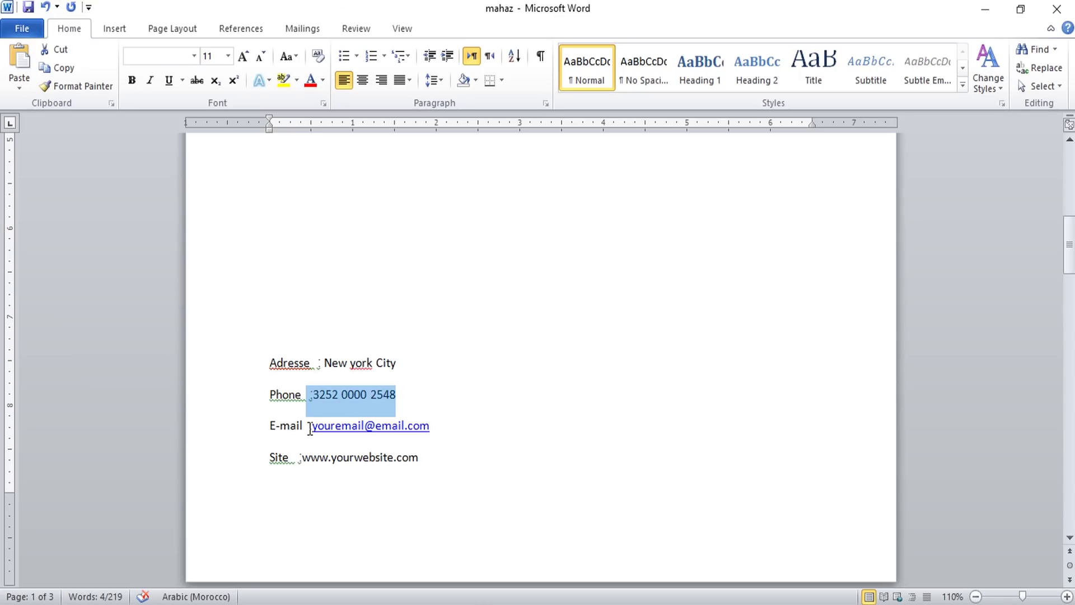
left_click_drag(310, 426, 430, 425)
right_click(392, 436)
left_click(435, 166)
Move the duplicate number line down beside the envelope icon.
key("alt+Tab")
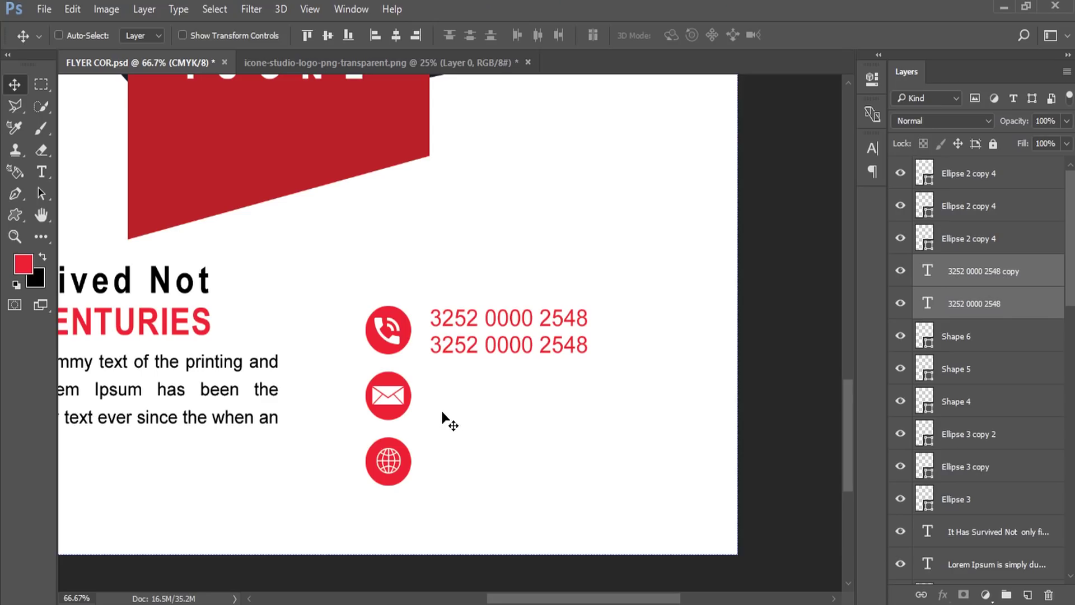
key("t")
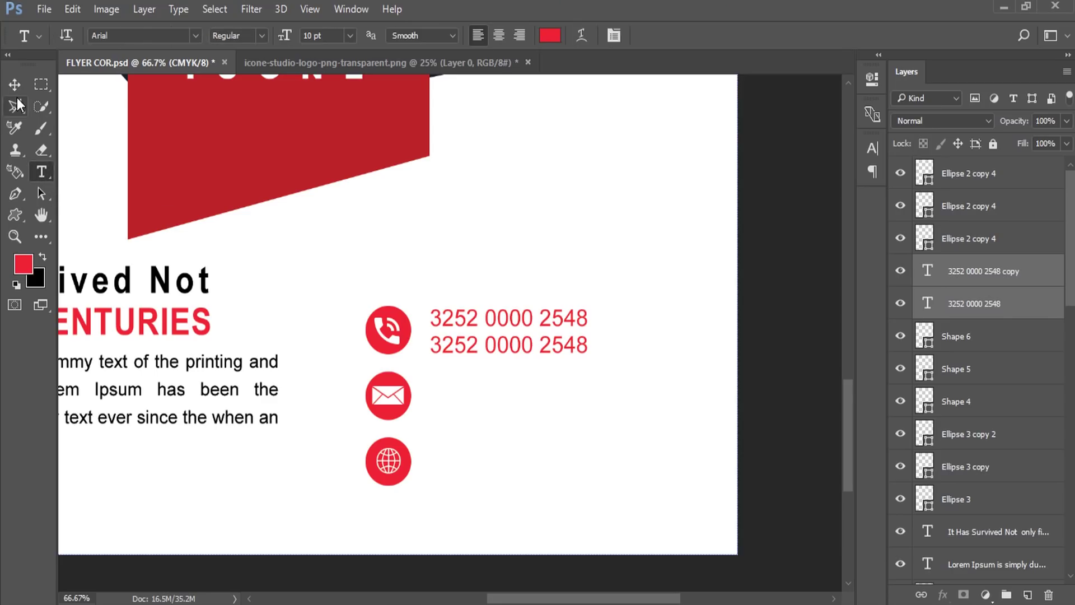
key("v")
right_click(459, 335)
left_click(504, 348)
left_click_drag(495, 346, 494, 398)
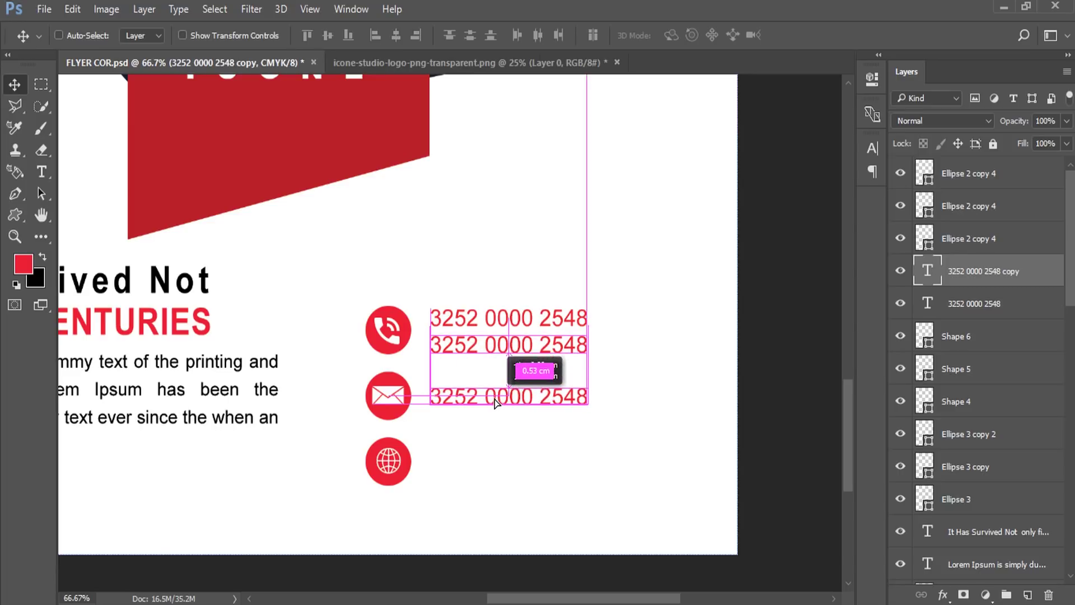
Replace that line with the pasted e-mail address minus its colon, then copy it down below.
key("t")
left_click(526, 395)
key("ctrl+a")
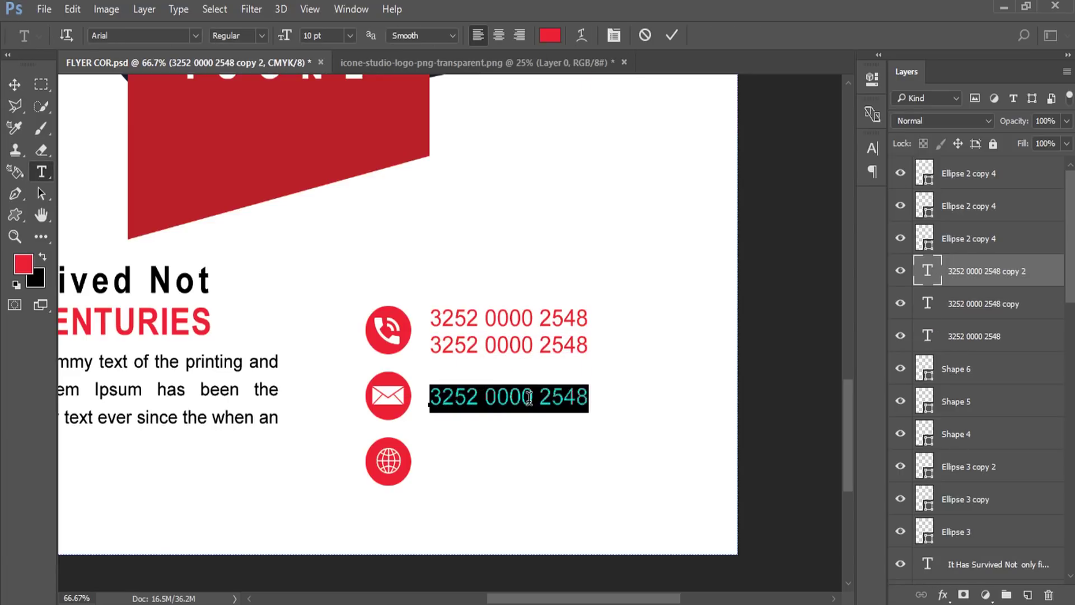
right_click(530, 393)
left_click(567, 94)
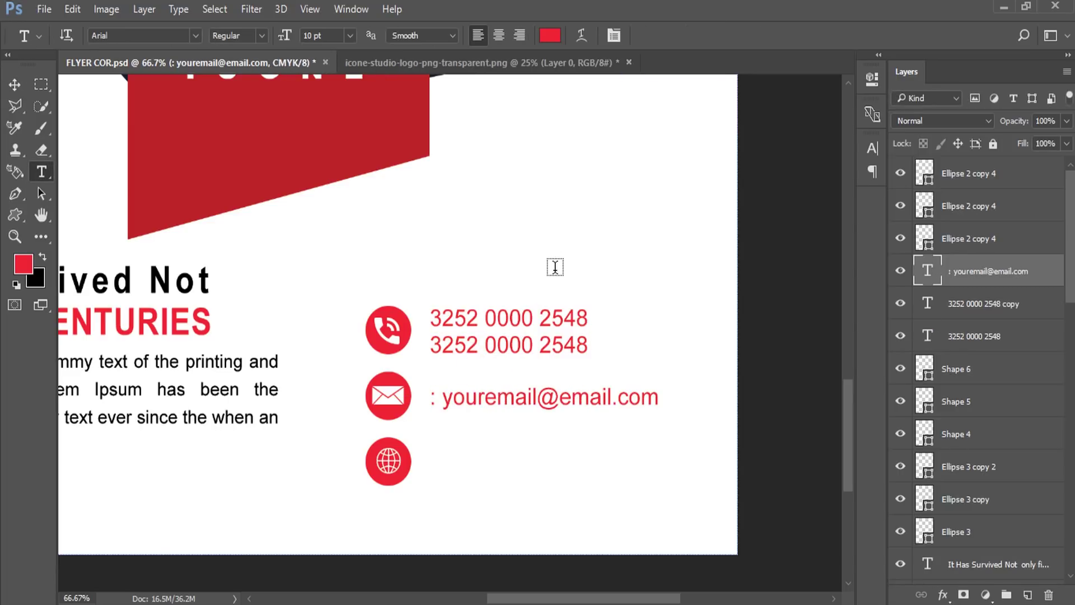
left_click(438, 398)
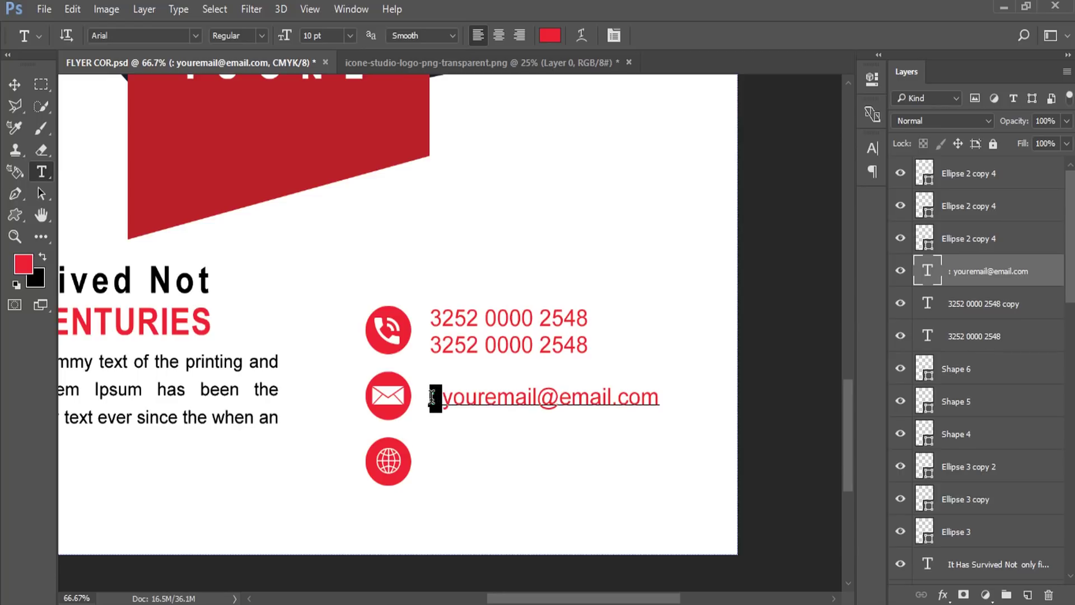
key("BackSpace")
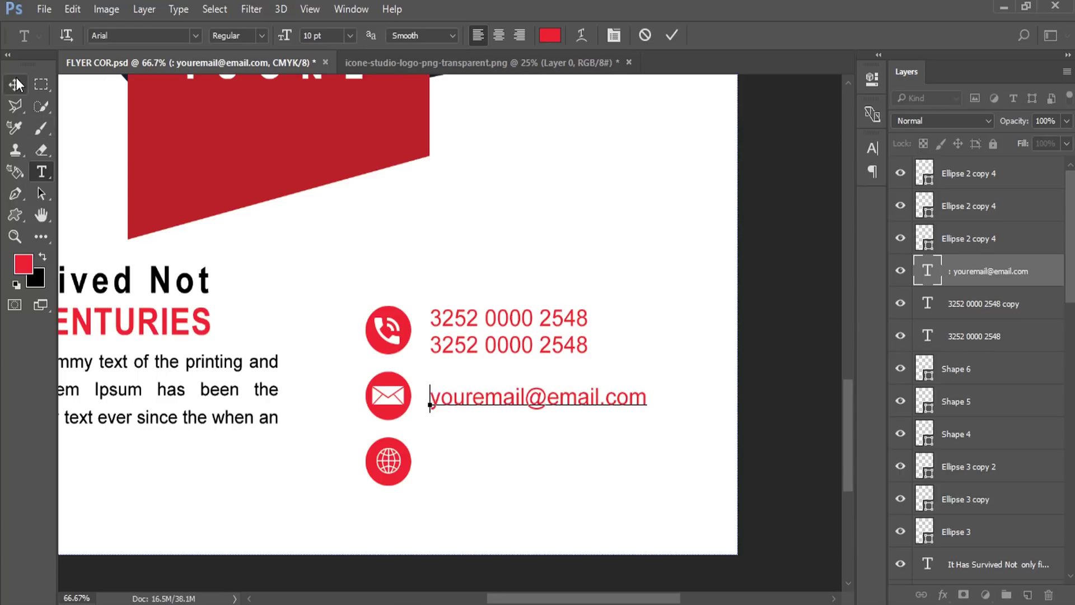
key("ctrl+Return")
key("v")
left_click_drag(506, 425, 528, 463)
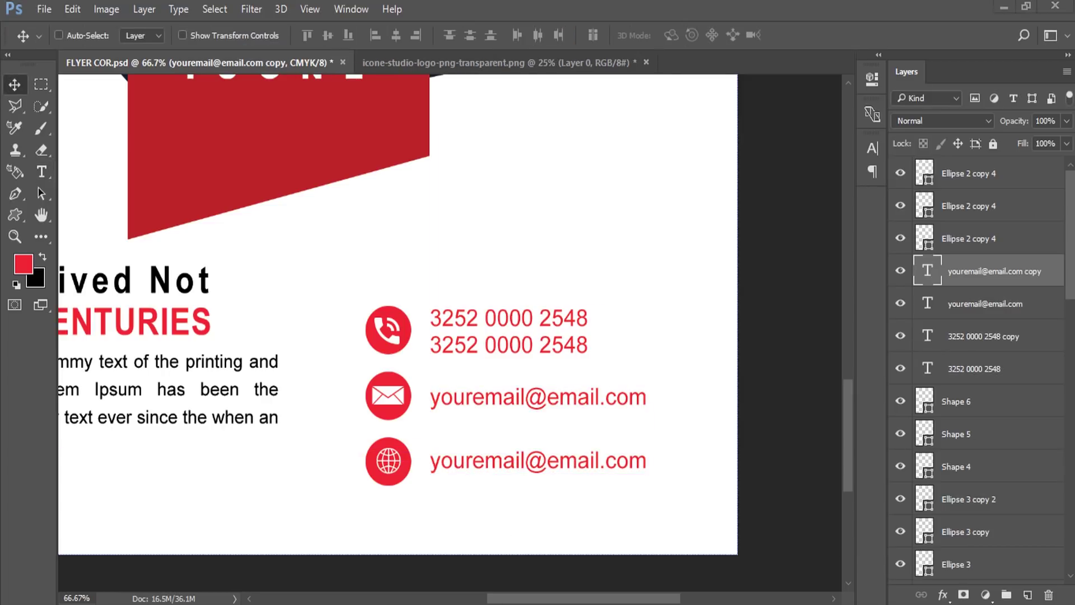
Copy the web address from the Word notes document.
key("alt+Tab")
left_click(412, 458)
left_click_drag(419, 458, 302, 458)
key("ctrl+c")
right_click(314, 460)
key("Return")
key("alt+Tab")
key("t")
left_click_drag(430, 462, 647, 462)
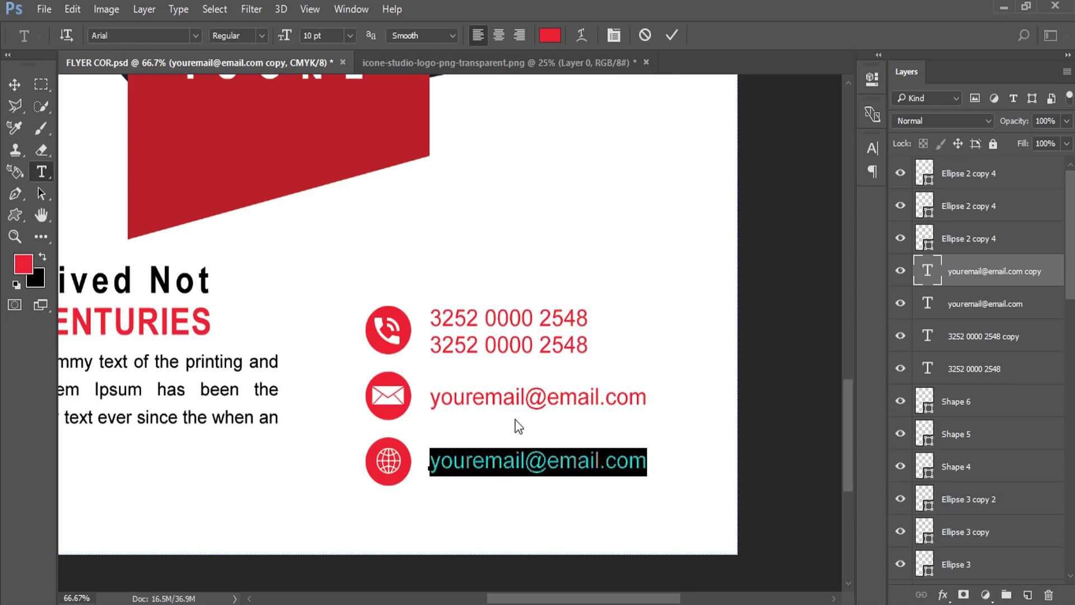
right_click(501, 438)
left_click(543, 136)
key("ctrl+Return")
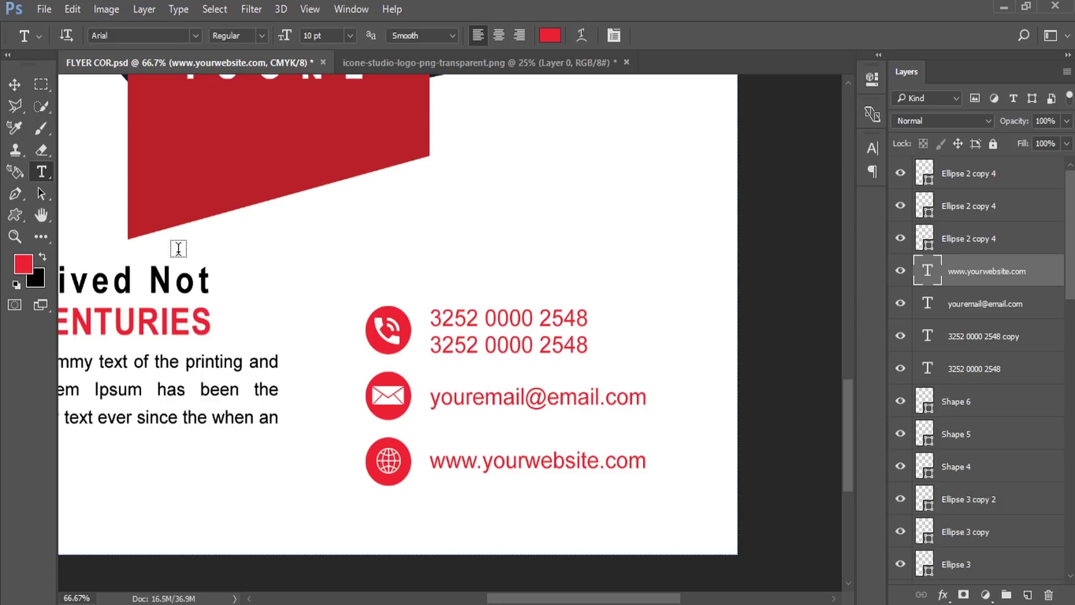
left_click(15, 84)
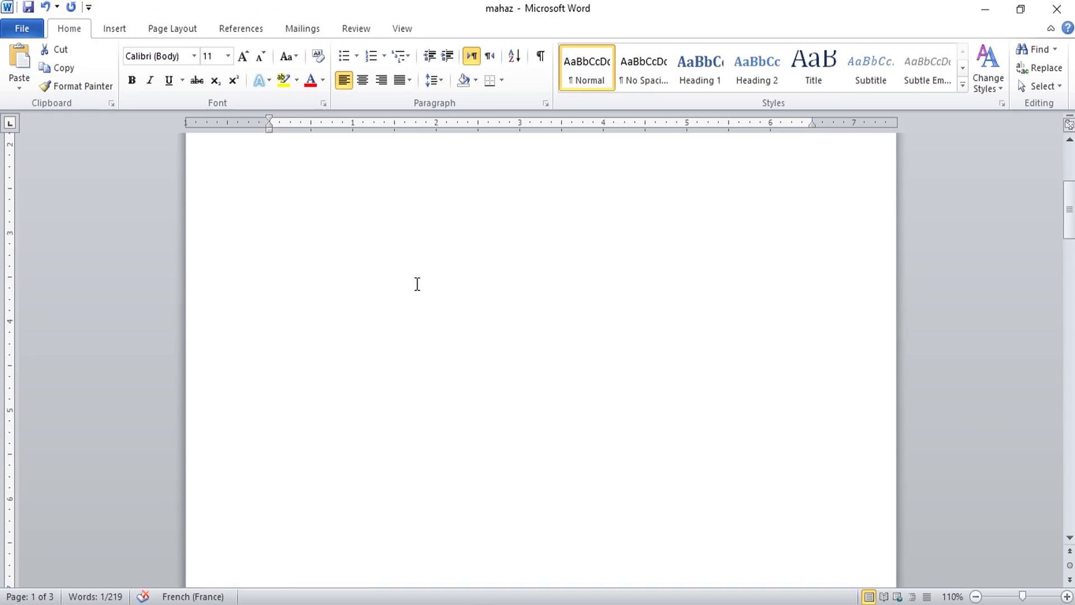
left_click_drag(270, 244, 529, 247)
key("ctrl+c")
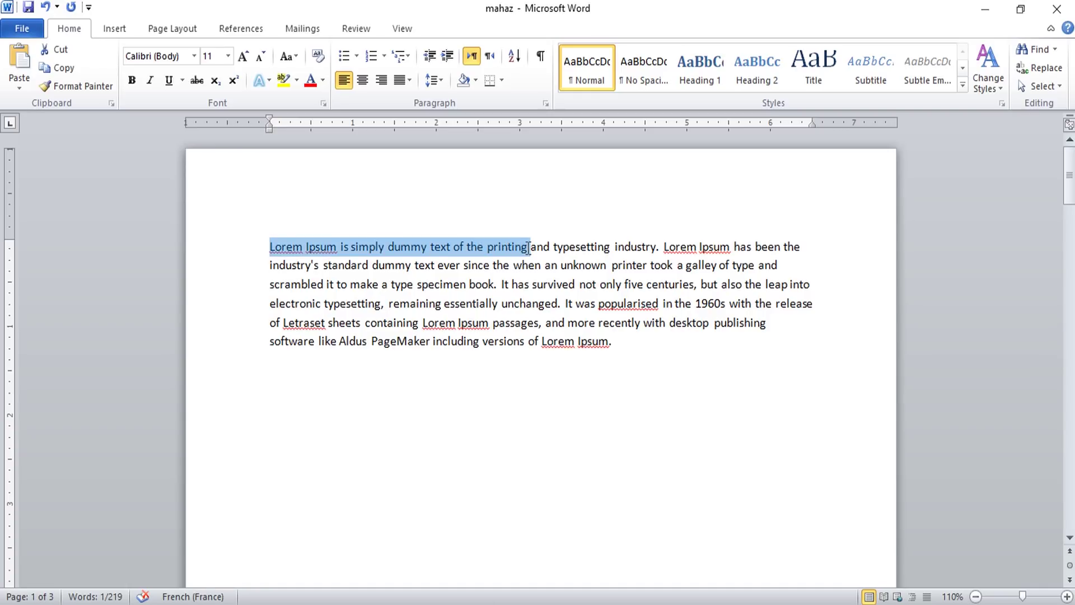
right_click(529, 248)
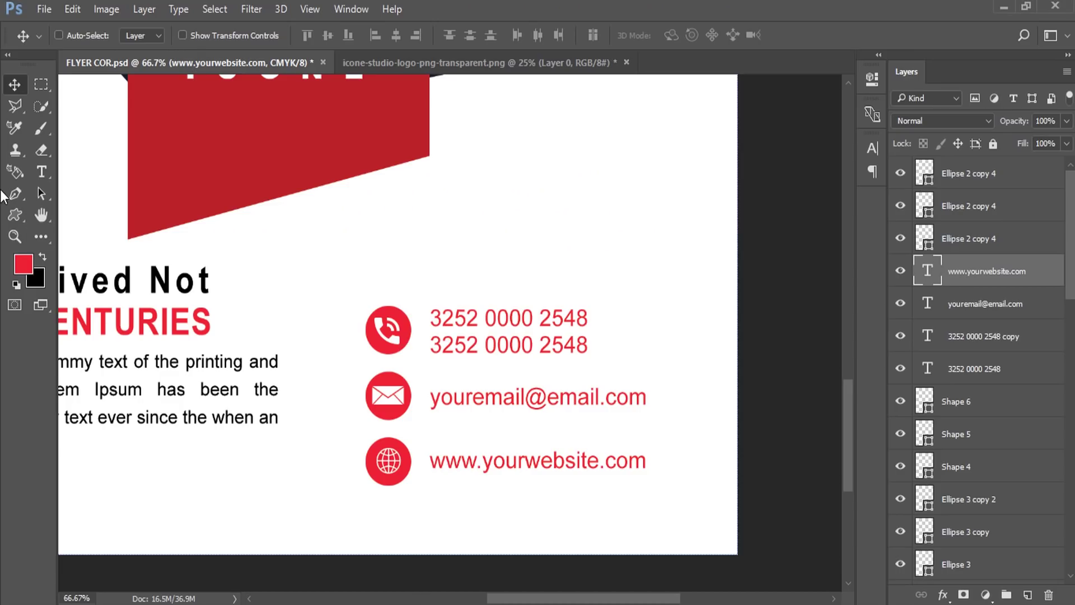
Draw a text box above the contact details and paste the copied sentence into it.
left_click(41, 172)
scroll(437, 257, "up", 2)
scroll(437, 258, "up", 2)
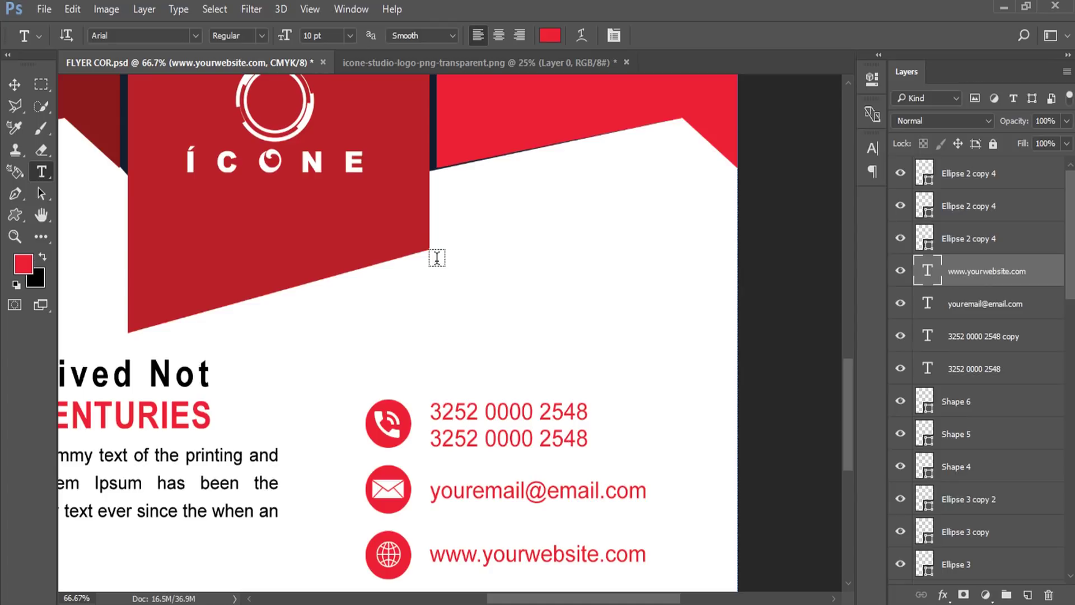
left_click_drag(389, 282, 705, 345)
right_click(615, 302)
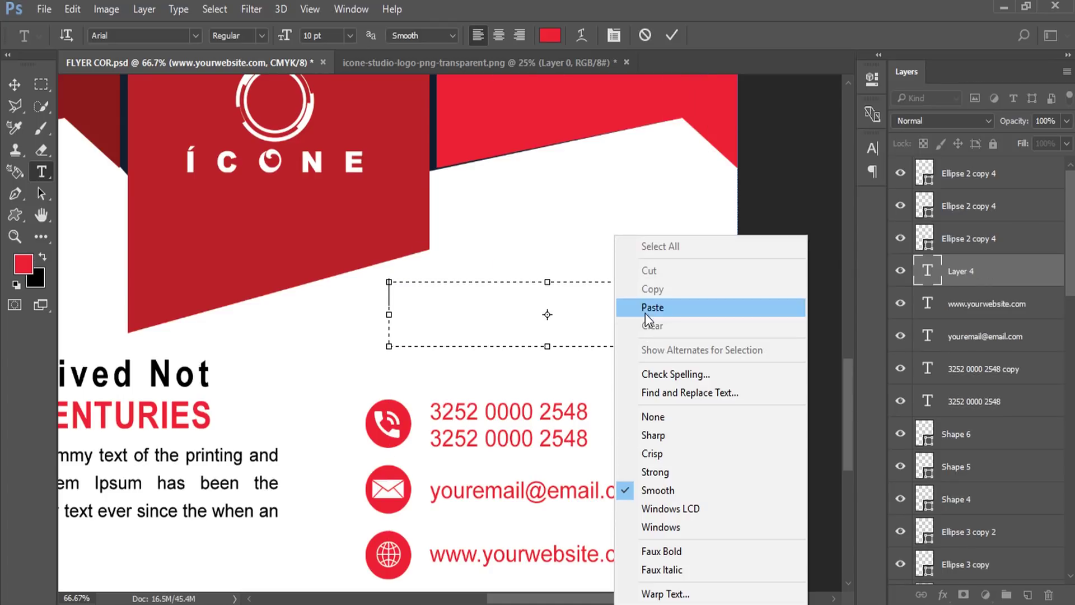
left_click(645, 308)
Set 'text of the printing' to 16 pt and 'Lorem Ipsum is simply dummy' to 9 pt.
triple_click(587, 312)
left_click(587, 312)
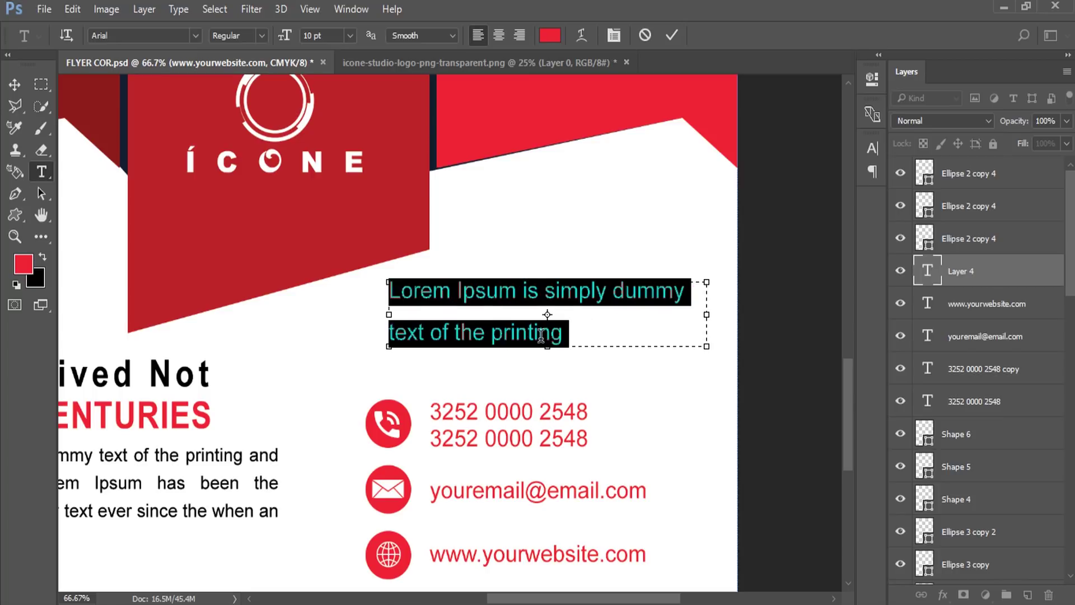
triple_click(543, 333)
left_click_drag(283, 35, 288, 35)
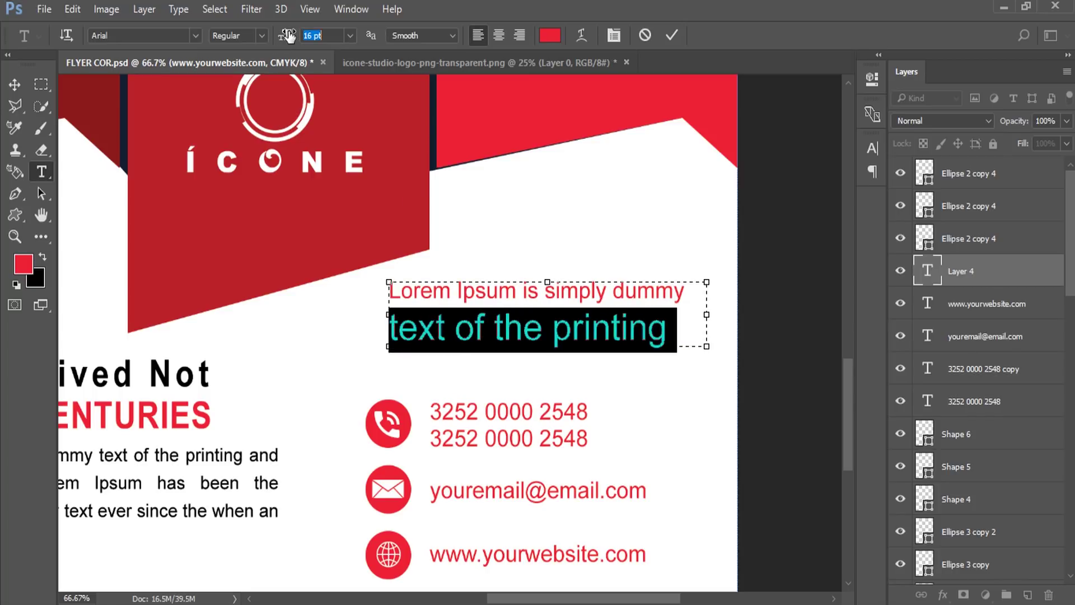
triple_click(514, 287)
key("ctrl+a")
triple_click(490, 288)
double_click(305, 35)
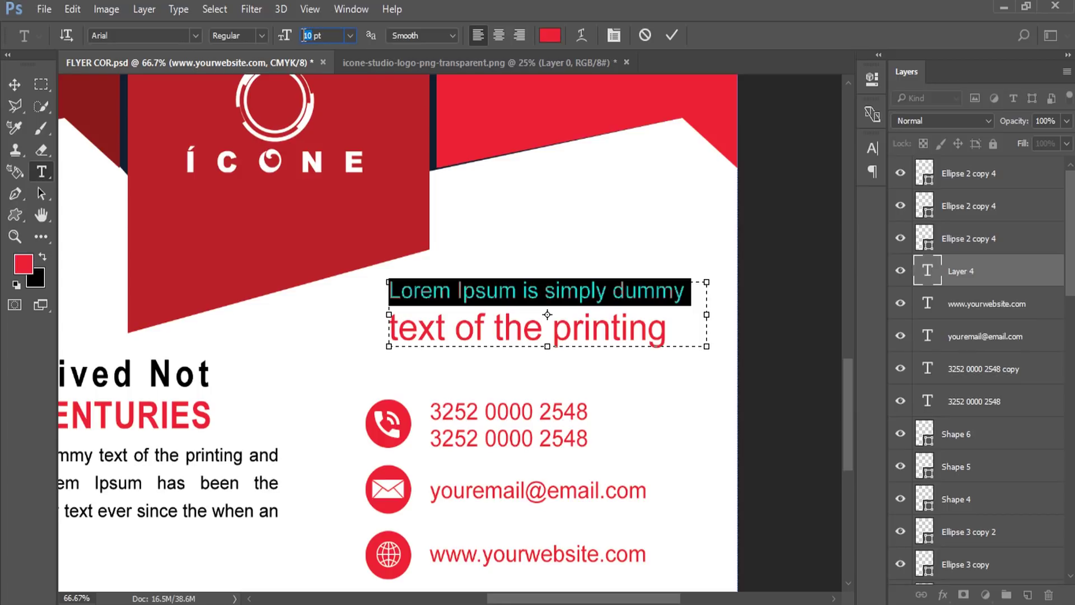
key("Down")
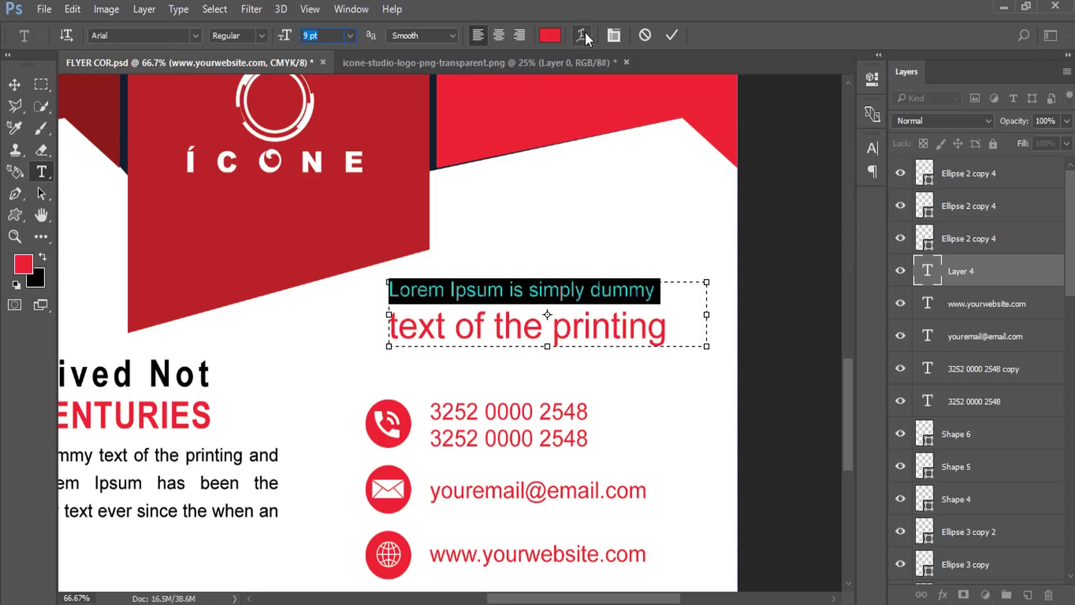
Stretch the first tagline line slightly wider and make 'text of the printing' black.
left_click(583, 34)
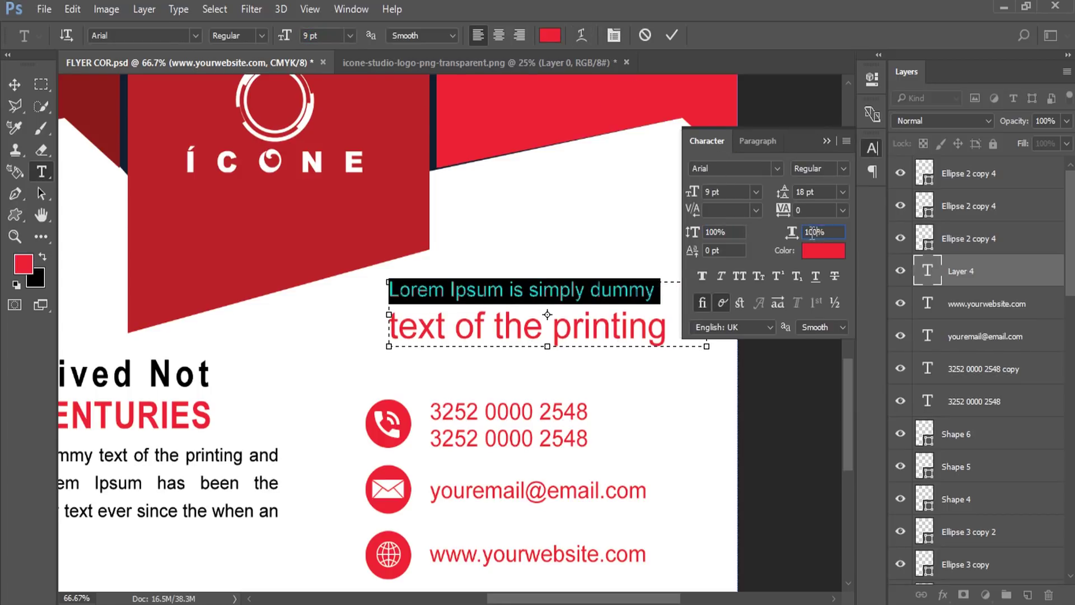
key("Up")
key("Up")
key("Up")
key("Up")
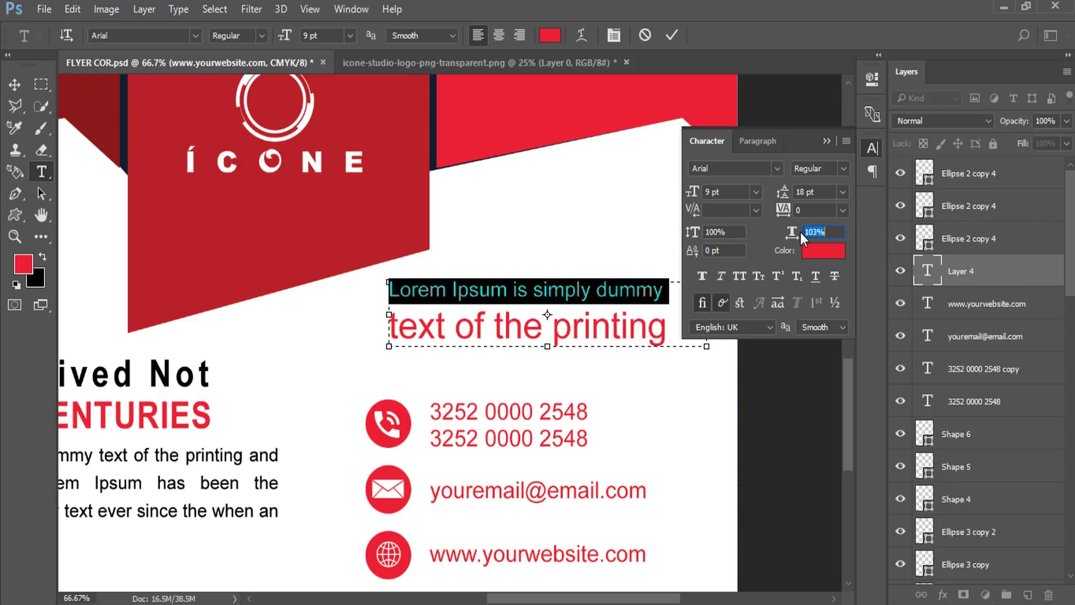
triple_click(577, 324)
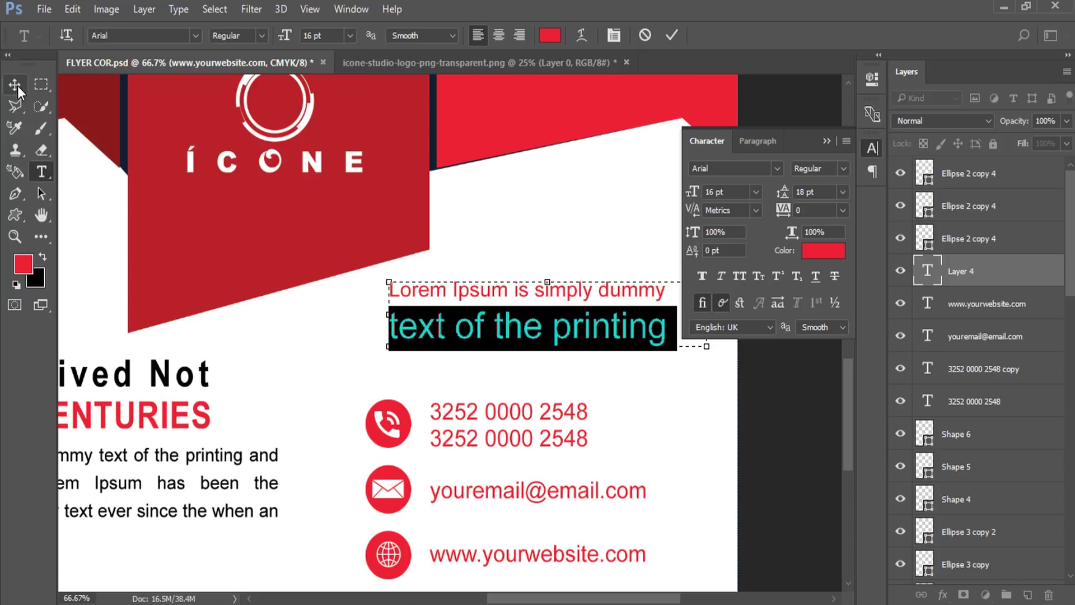
key("x")
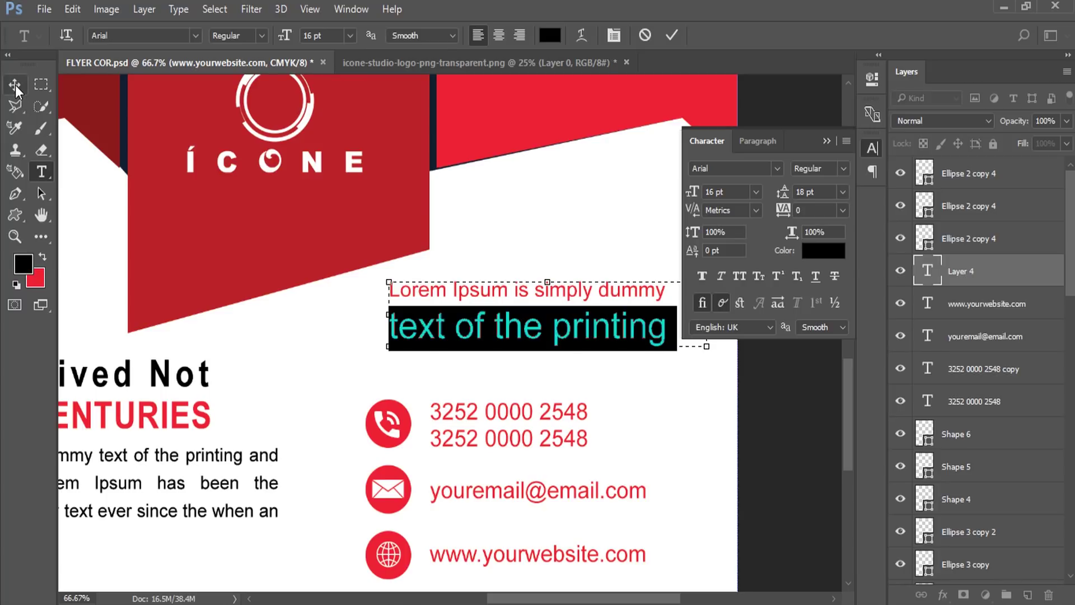
left_click(15, 86)
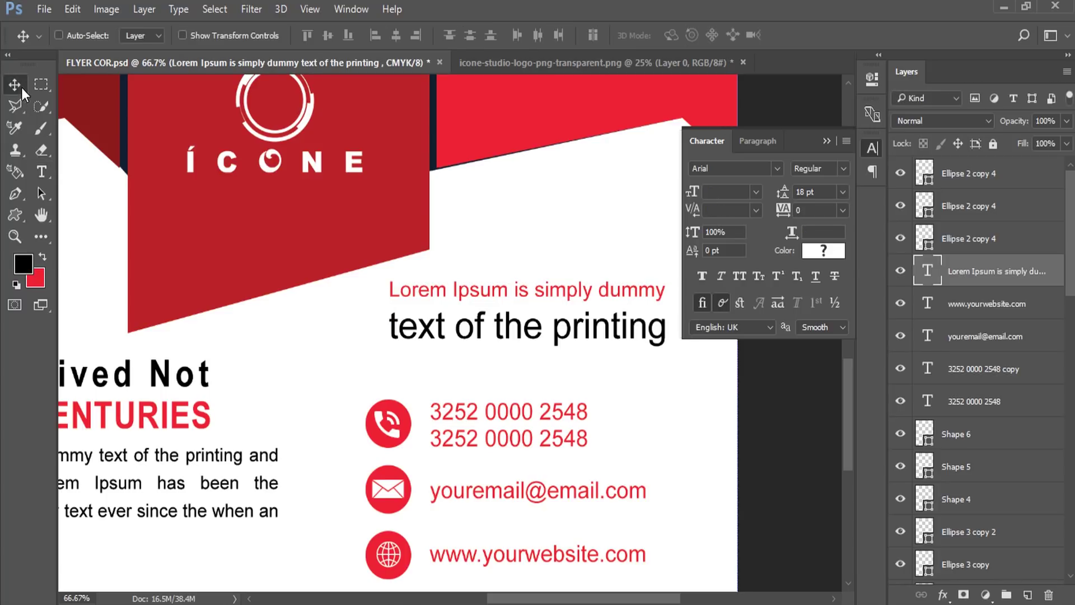
left_click(827, 140)
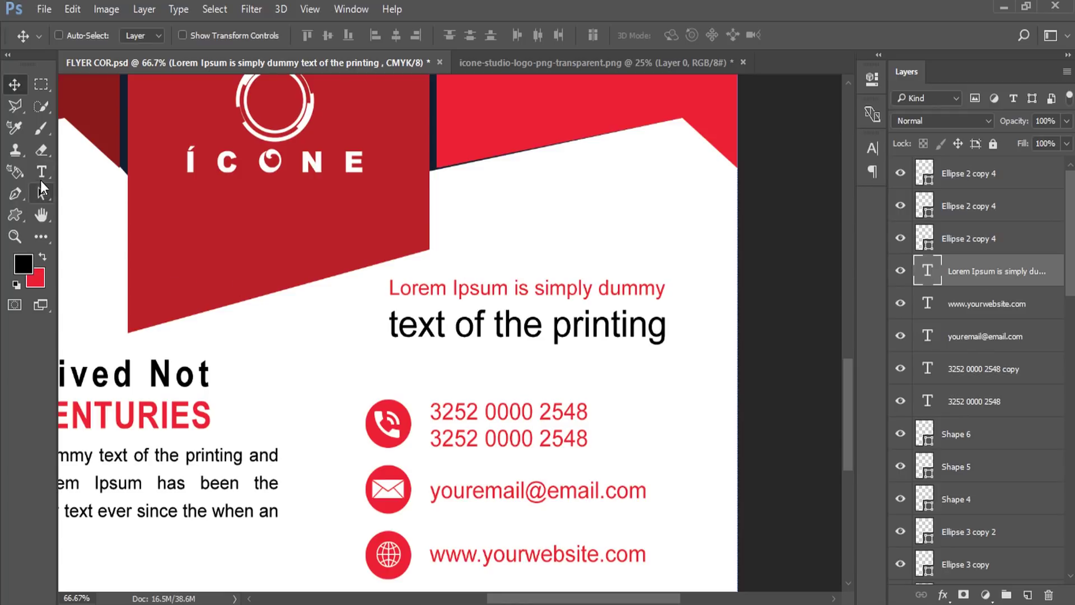
Tighten the tagline leading to 16 pt, nudge it down, and fit the flyer on screen.
left_click(40, 178)
triple_click(504, 322)
left_click(613, 36)
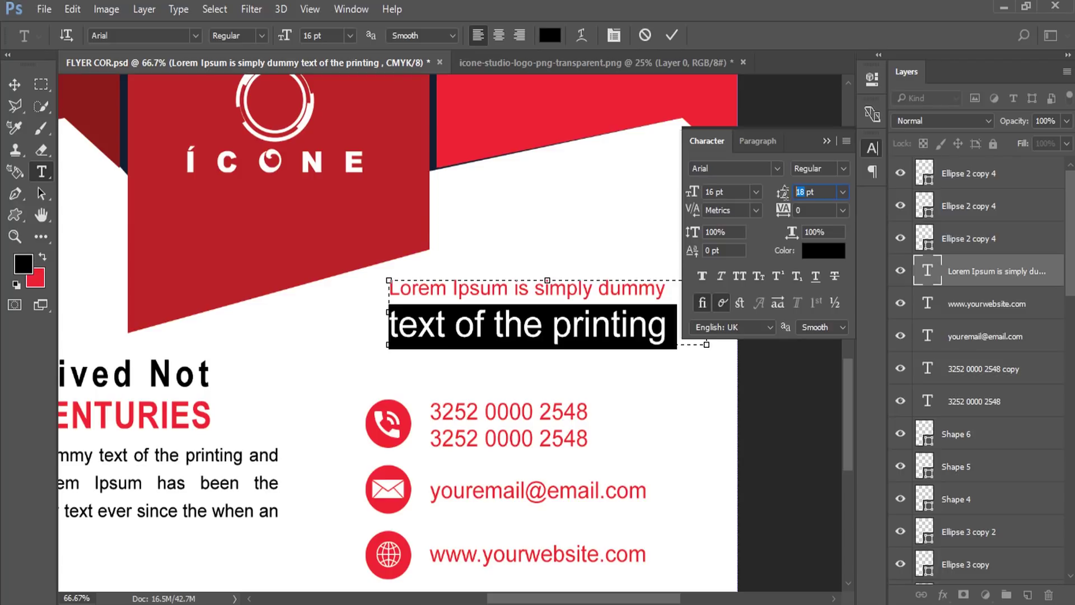
left_click_drag(786, 195, 784, 196)
left_click(16, 84)
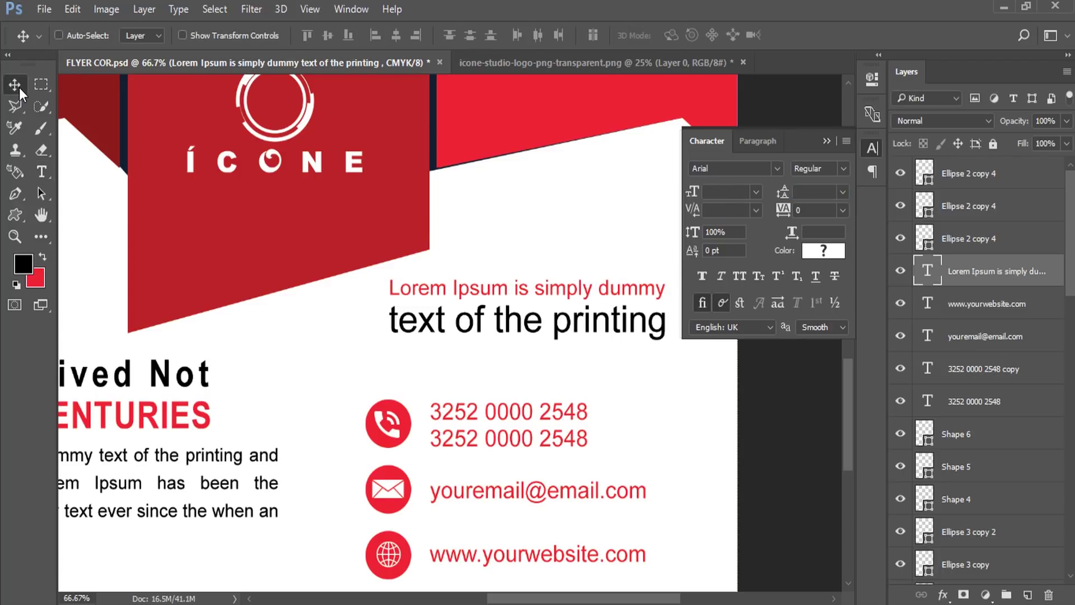
key("shift+Down")
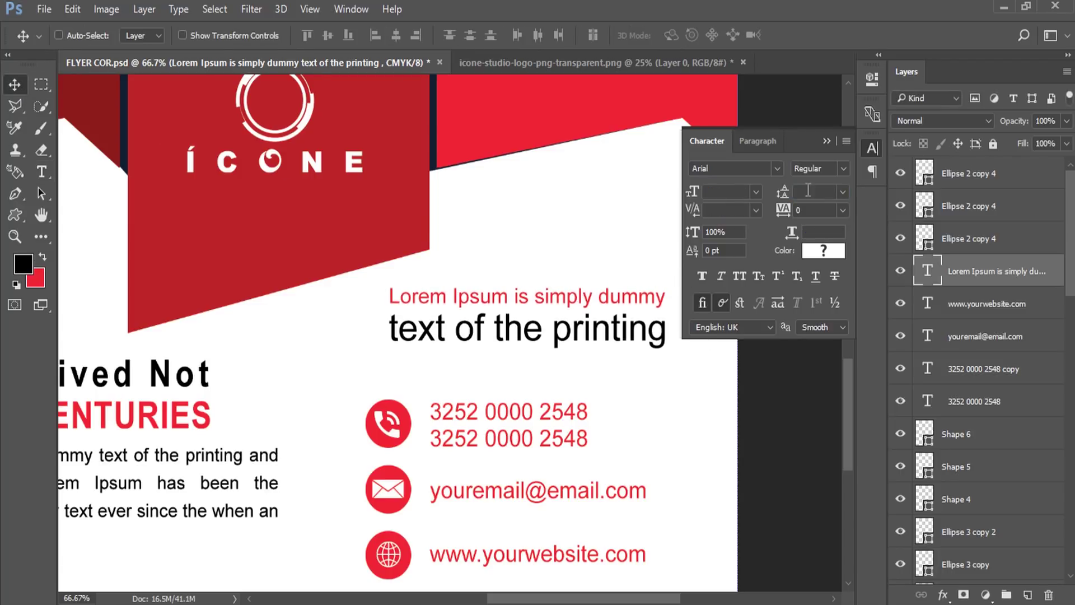
left_click(827, 141)
left_click(310, 9)
left_click(336, 157)
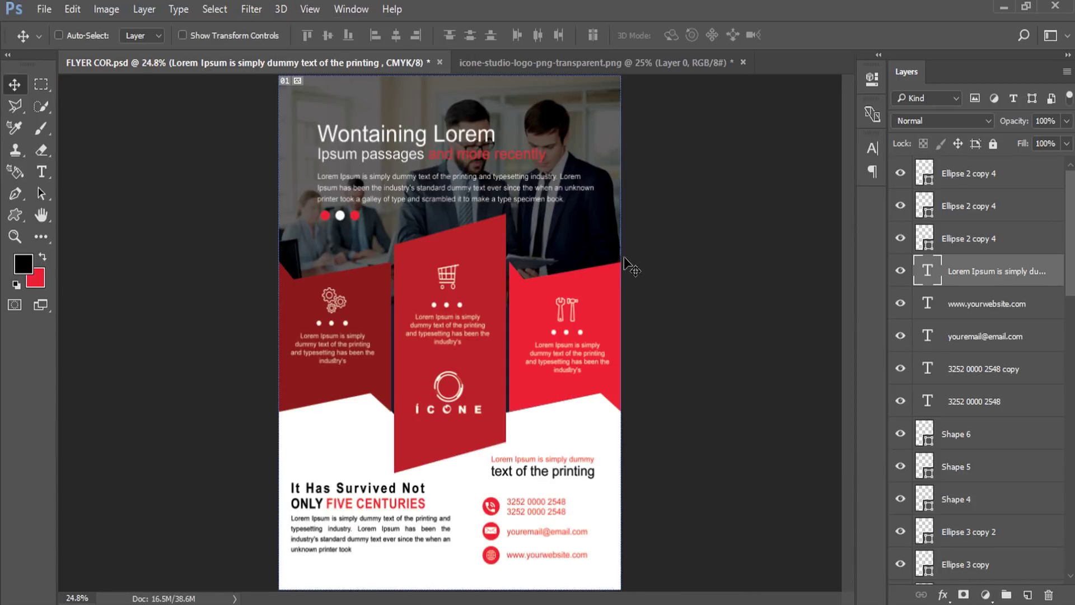
Move the top heading, paragraph and three red dots higher on the photo.
right_click(370, 178)
left_click(378, 185)
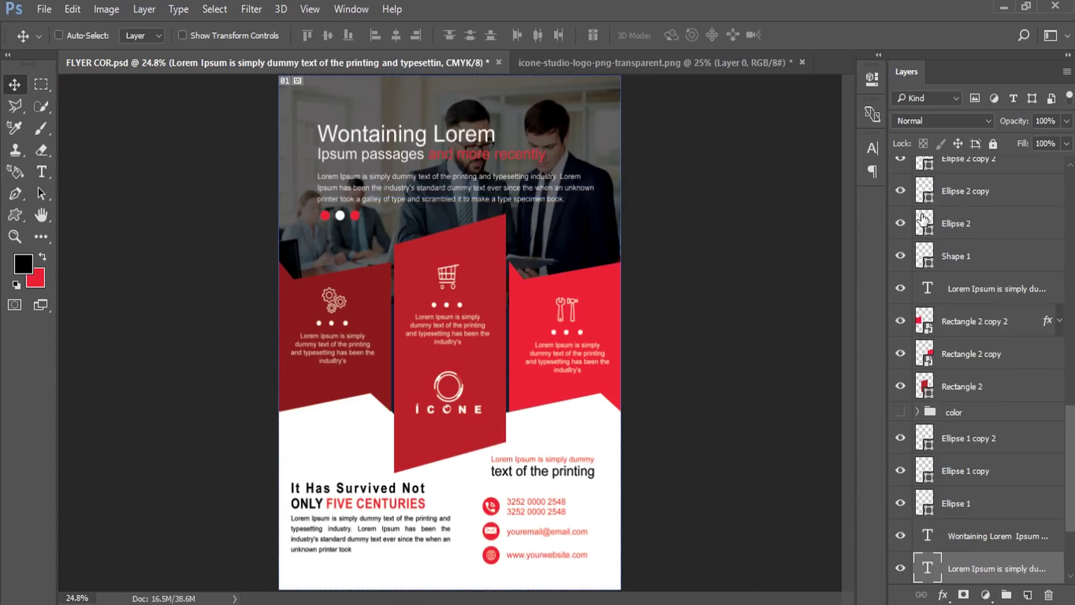
left_click(969, 537, "ctrl")
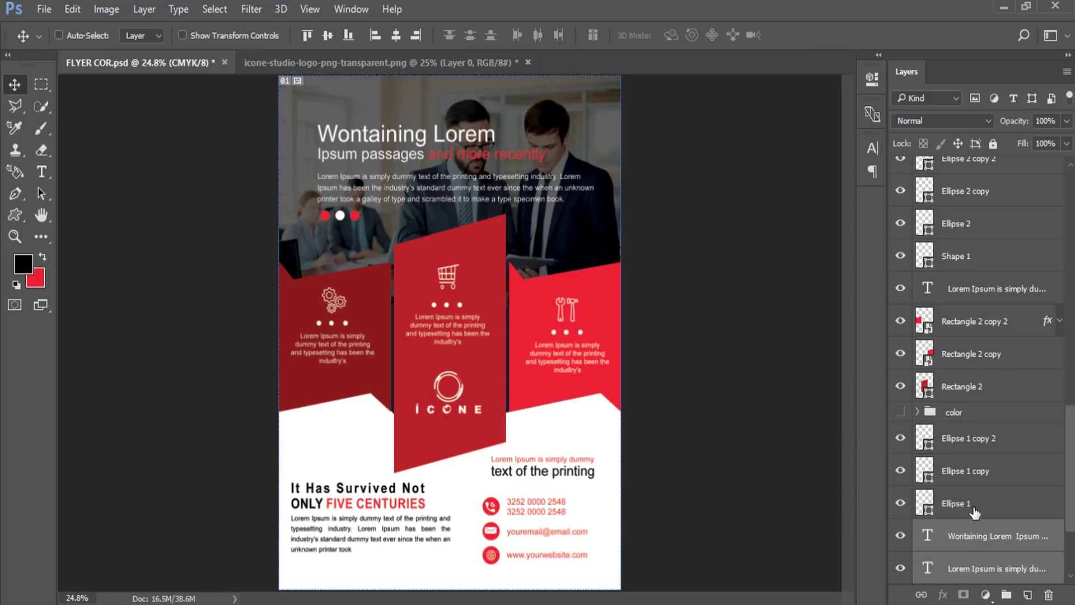
left_click(901, 503)
left_click(963, 503)
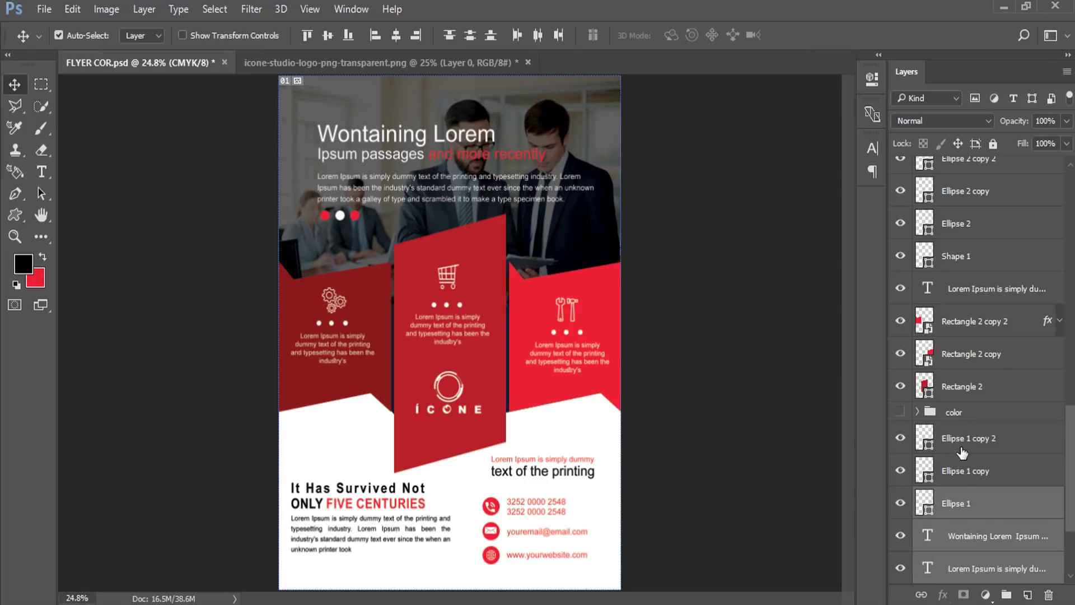
left_click(963, 453, "shift")
left_click_drag(379, 185, 379, 167)
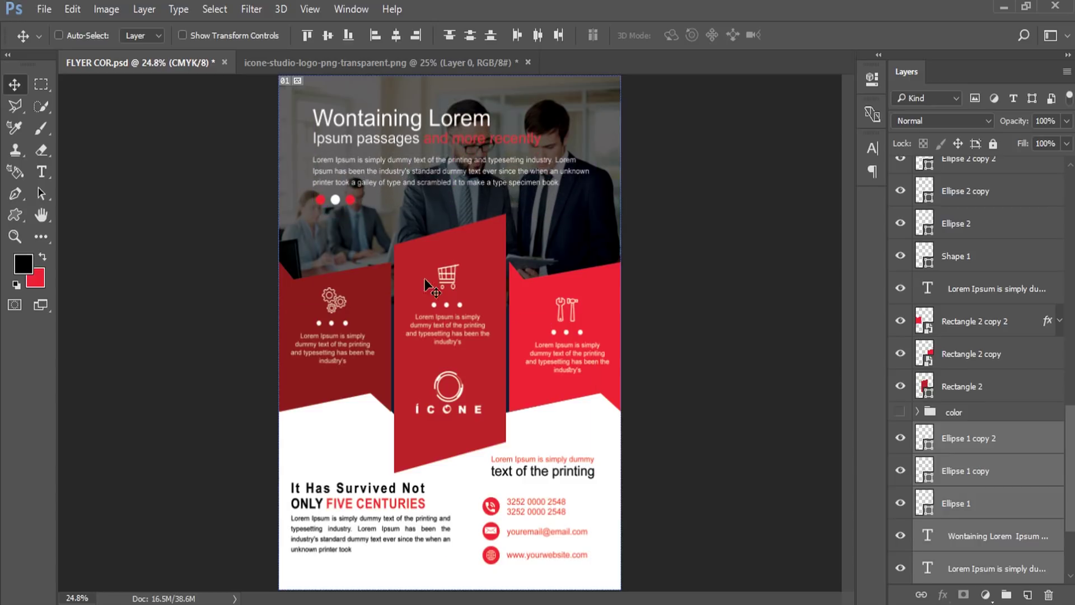
Move the lower paragraph text layer down slightly beneath the headline.
left_click(327, 11)
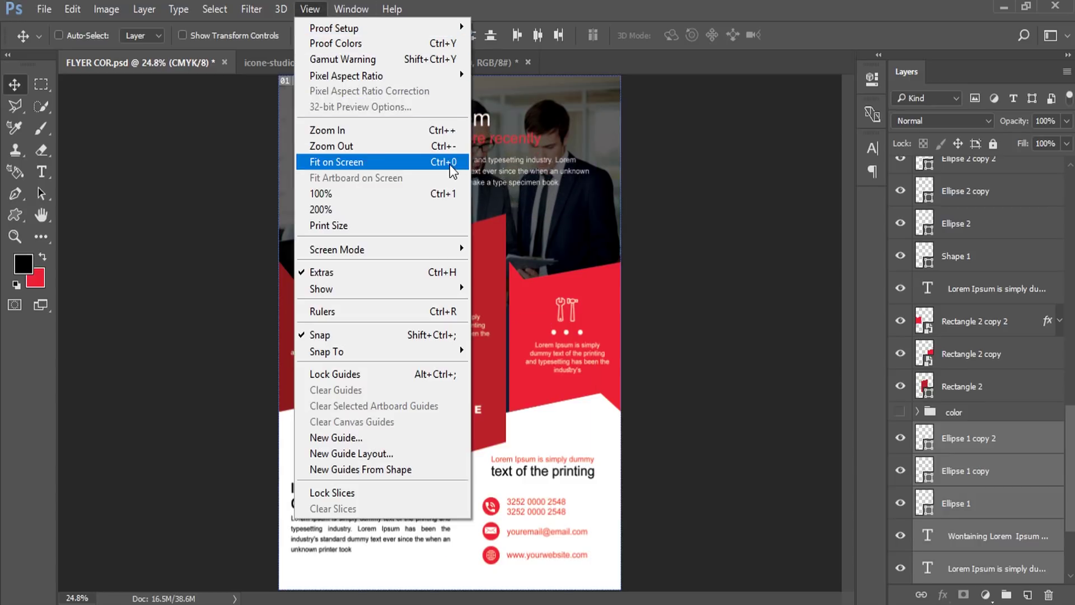
left_click(347, 160)
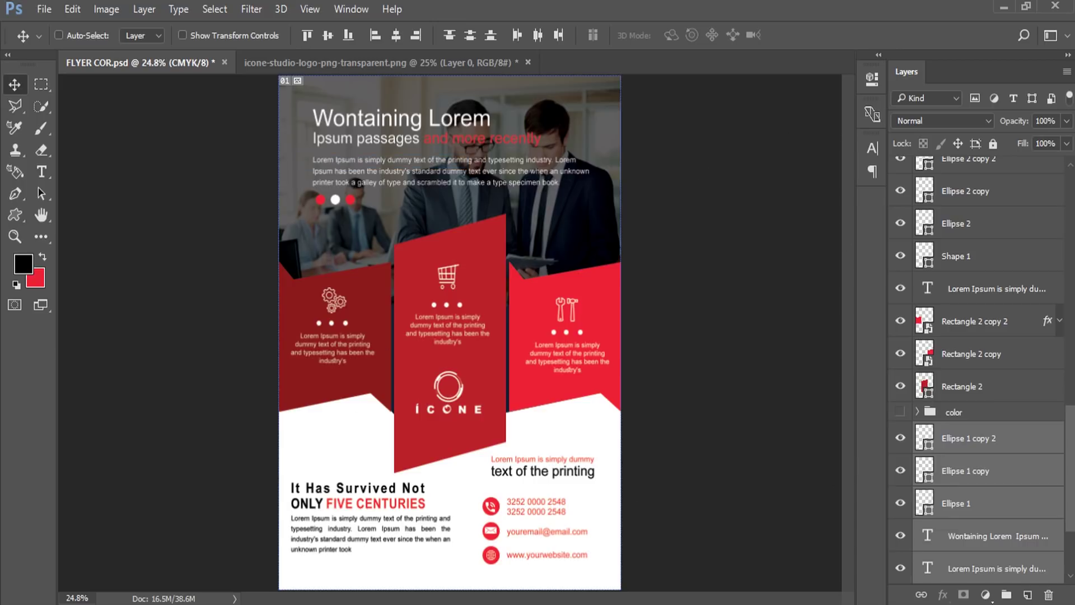
right_click(316, 532)
left_click(364, 449)
left_click_drag(383, 528, 383, 536)
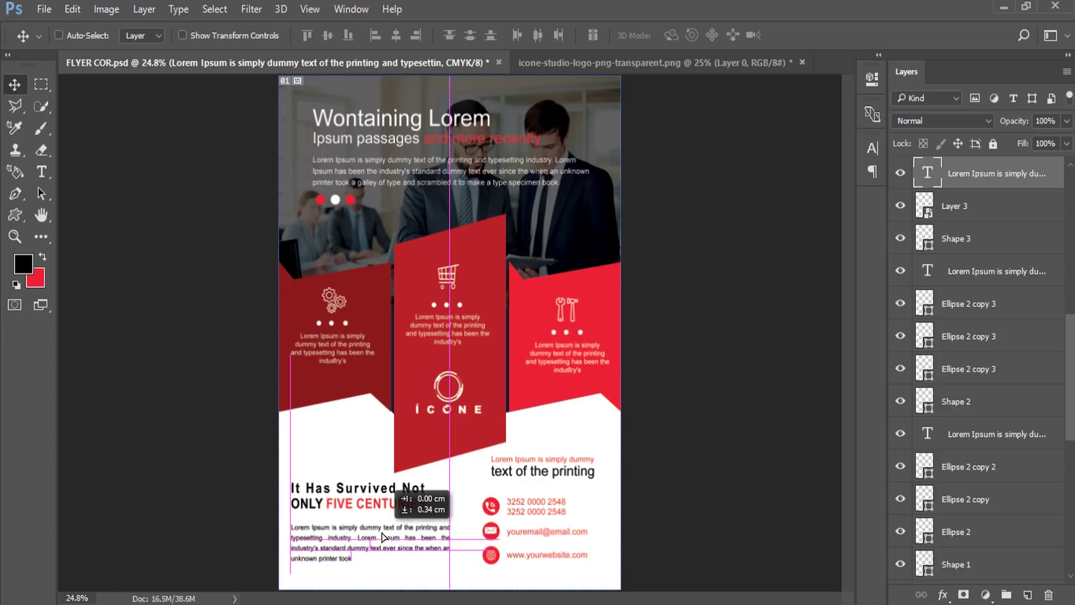
left_click(397, 511, "ctrl")
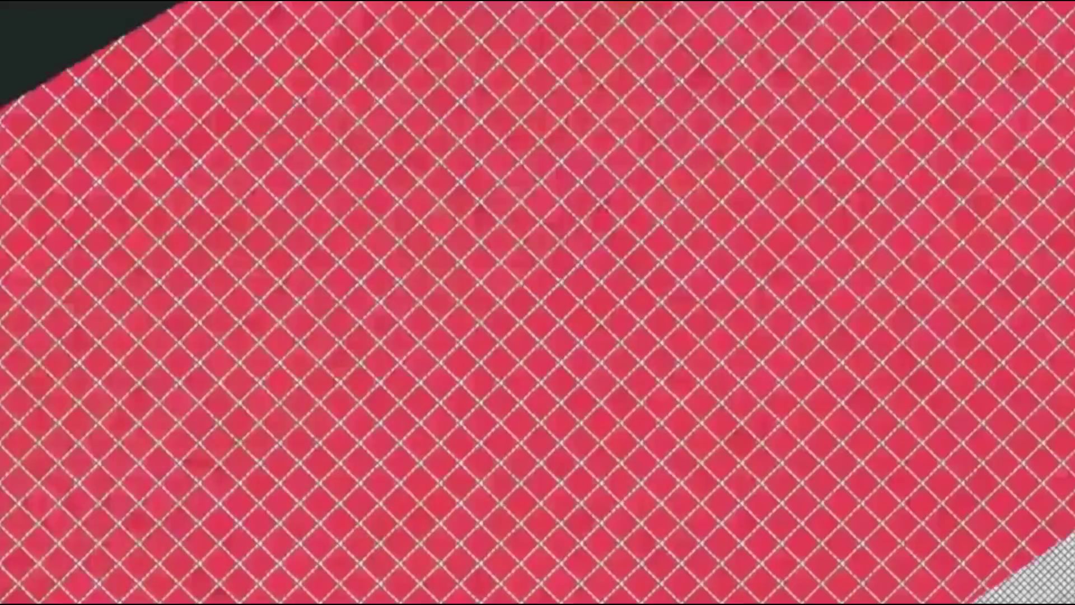